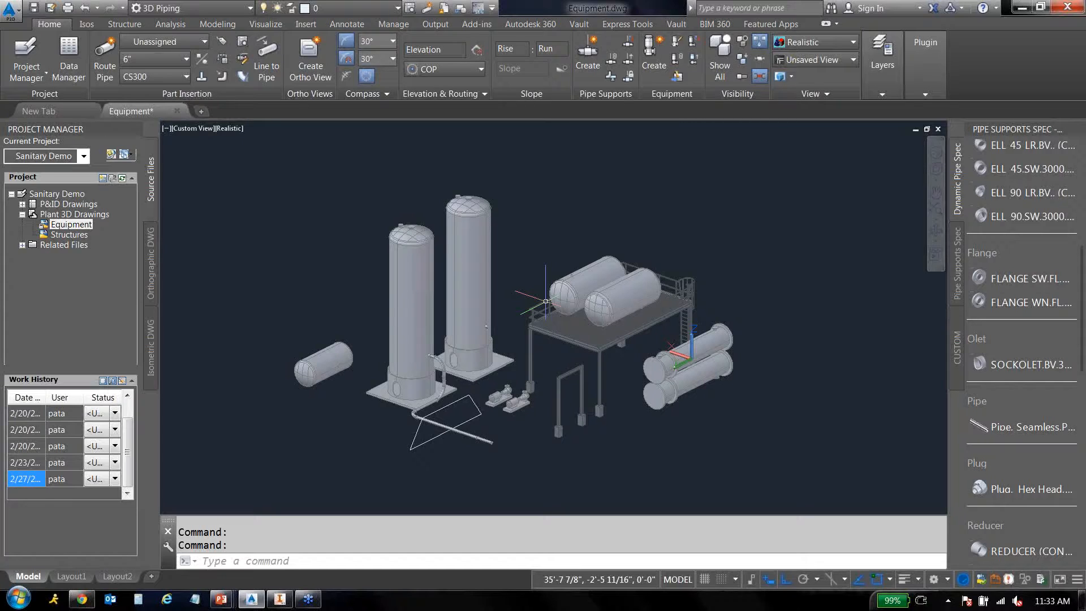
Examine the vertical towers, horizontal tanks, pumps, platform and existing piping in the 3D plant model.
scroll(426, 425, up, 2)
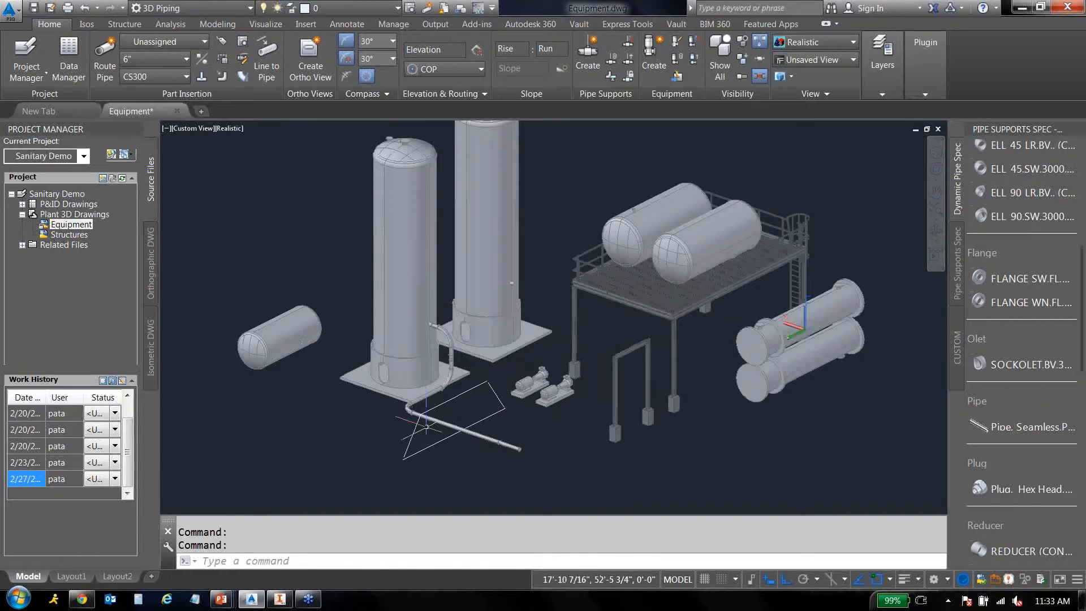
scroll(425, 425, up, 2)
key(Escape)
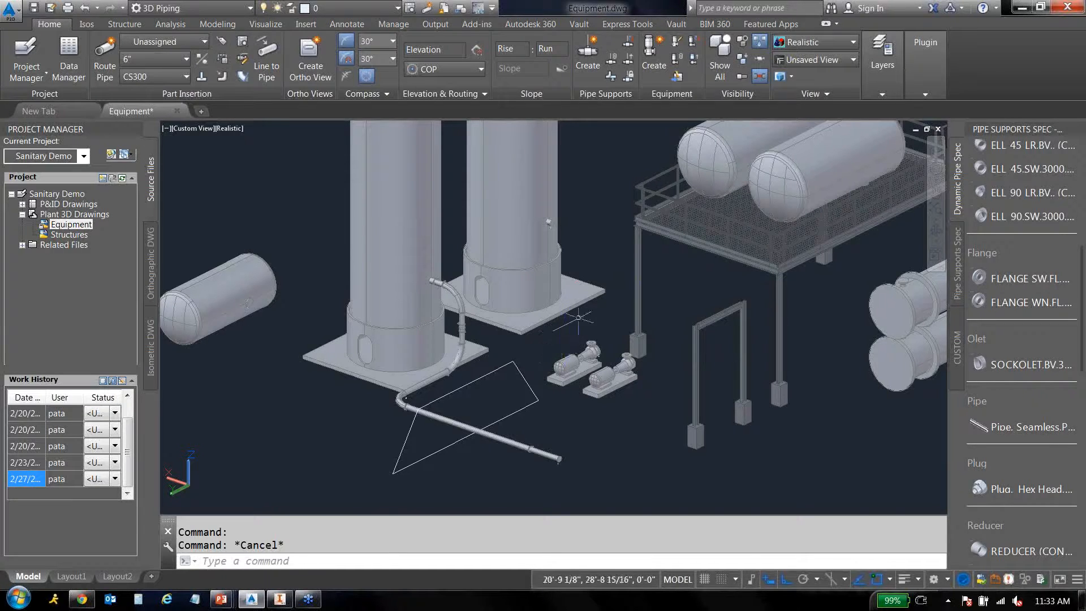
middle_drag(604, 271, 609, 305)
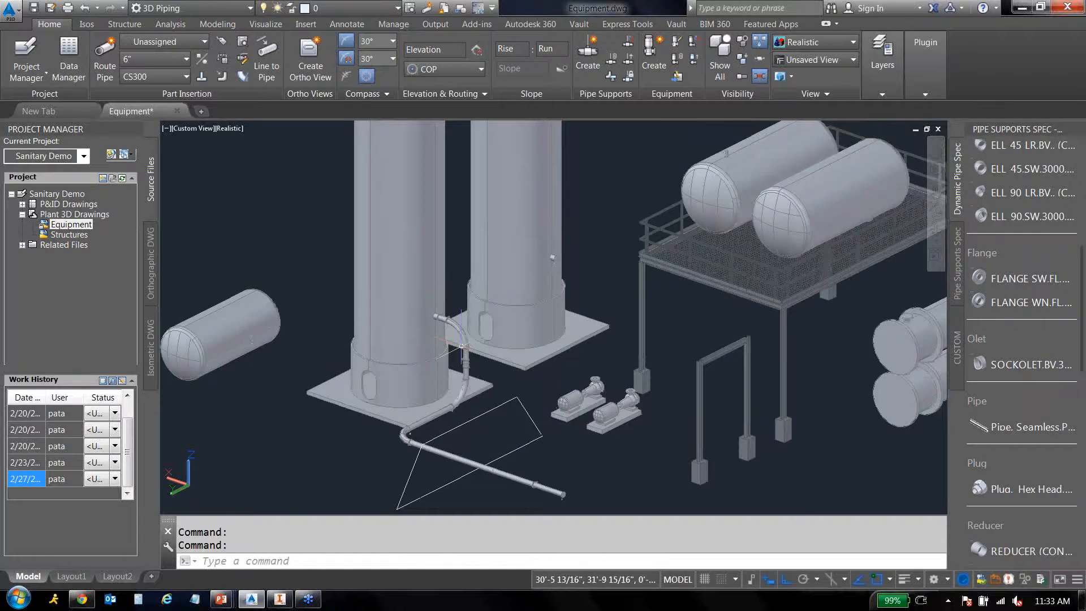
middle_drag(452, 339, 659, 346)
shift+middle_drag(509, 345, 514, 339)
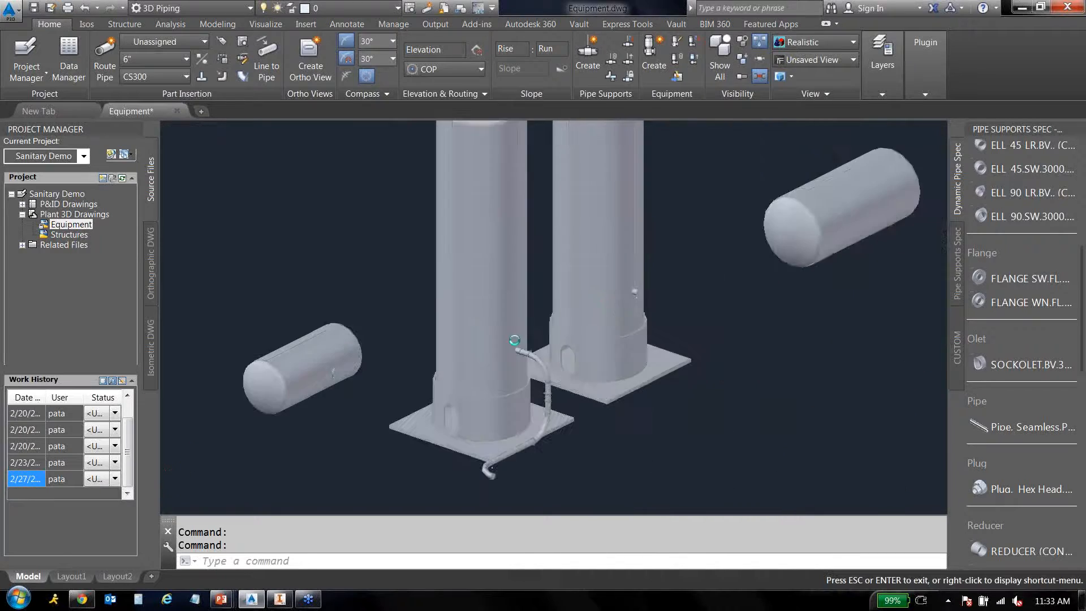
scroll(514, 340, down, 2)
middle_drag(598, 306, 508, 325)
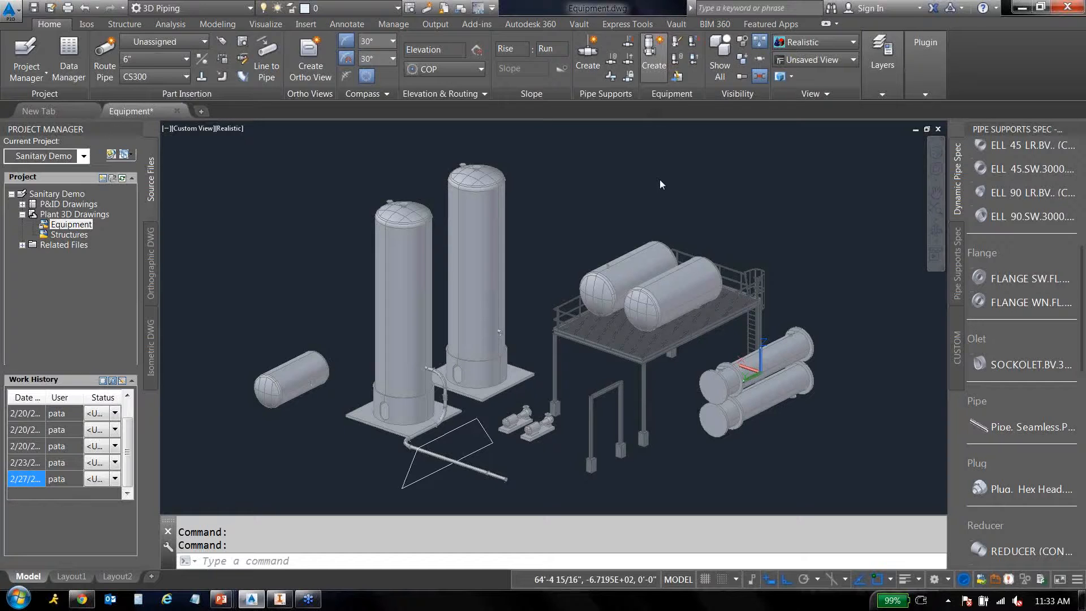
Start creating a new equipment item using the Horizontal Tank type.
click(655, 69)
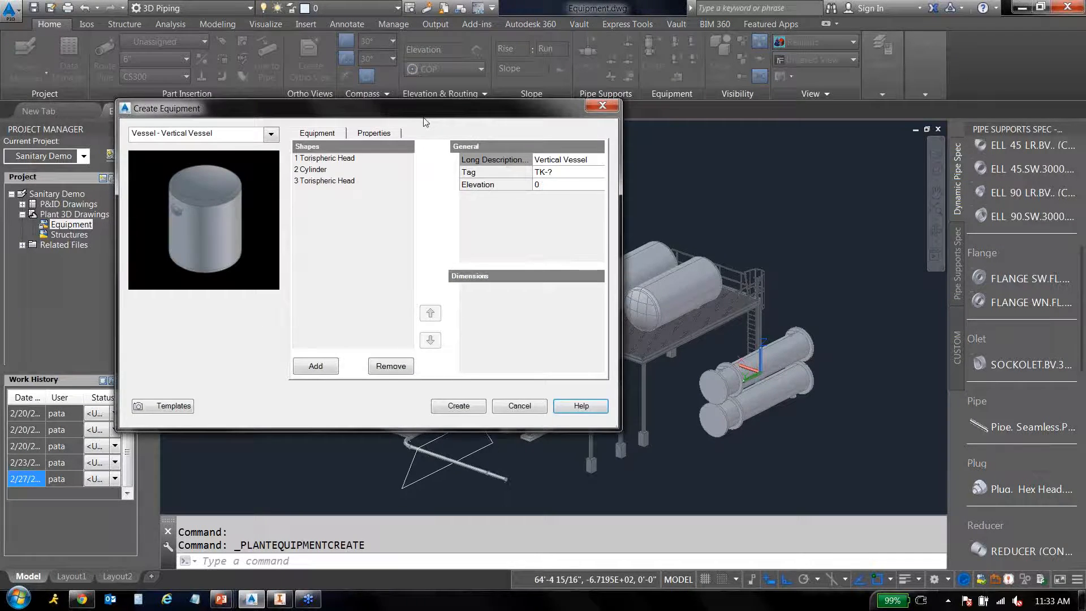
click(244, 160)
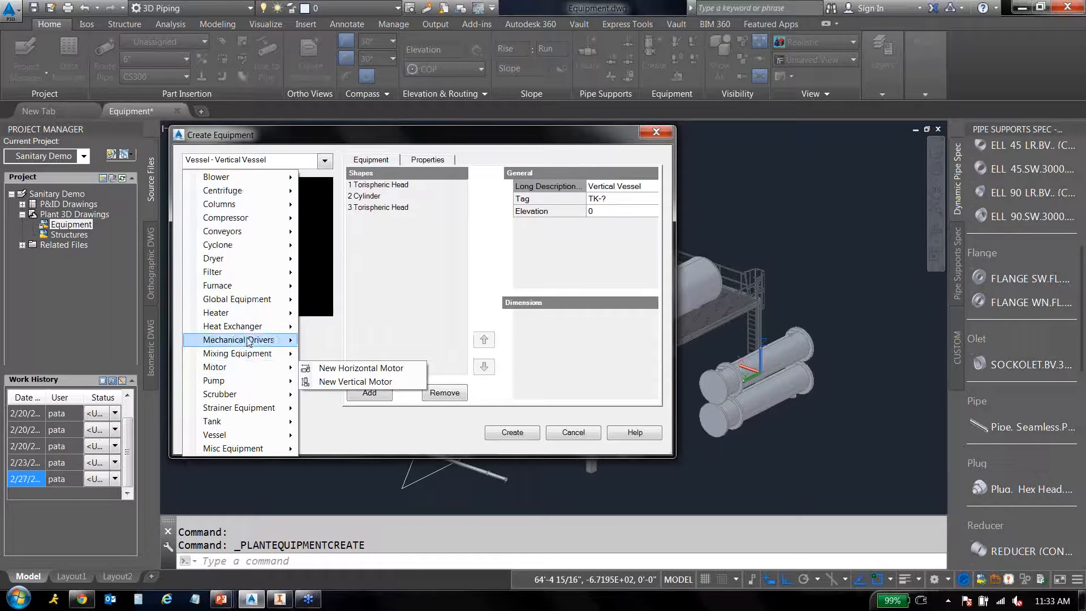
mouse_move(247, 425)
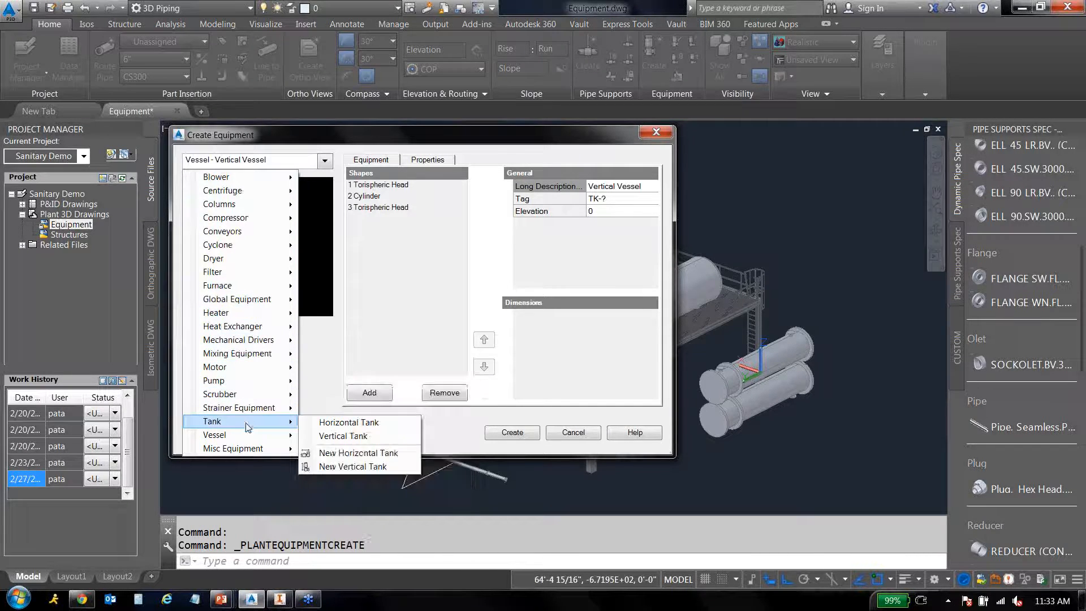
click(329, 424)
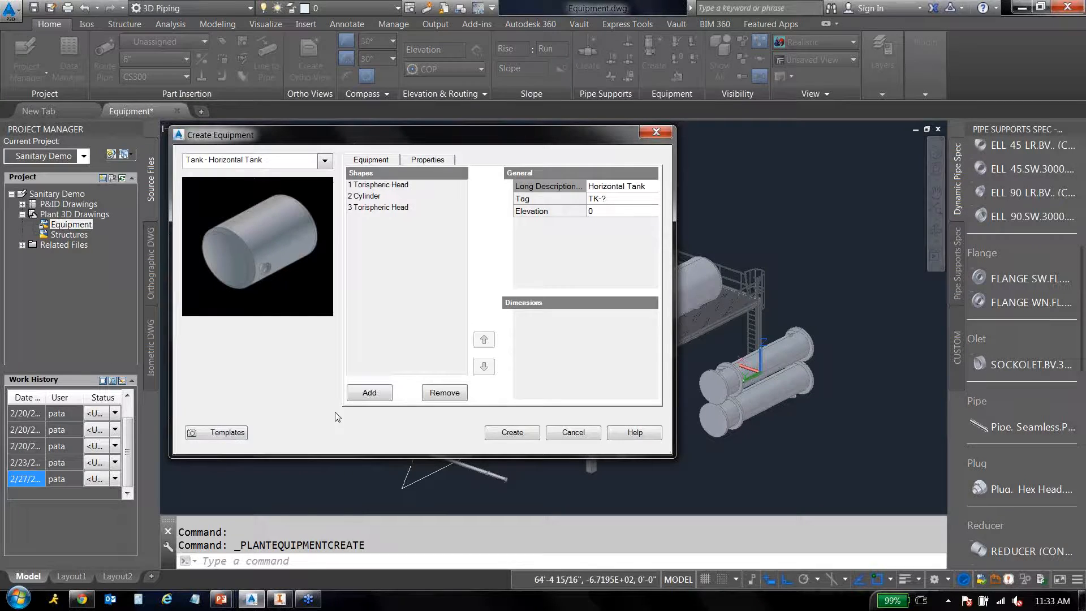
Set the diameter of both torispheric heads and the cylinder of the horizontal tank to 2'.
click(382, 187)
click(606, 317)
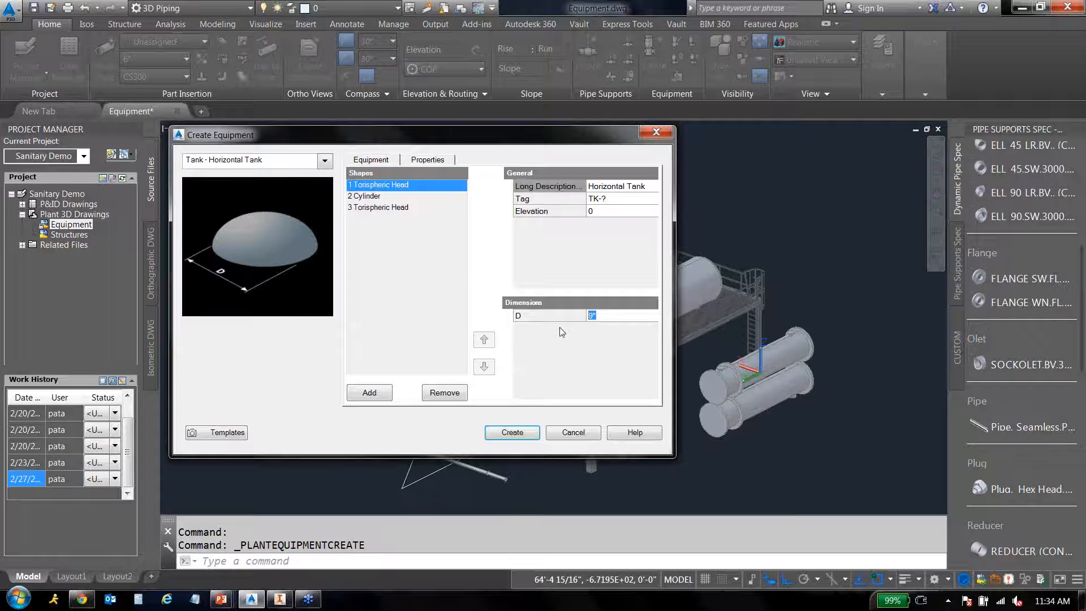
text(2)
click(377, 196)
click(572, 318)
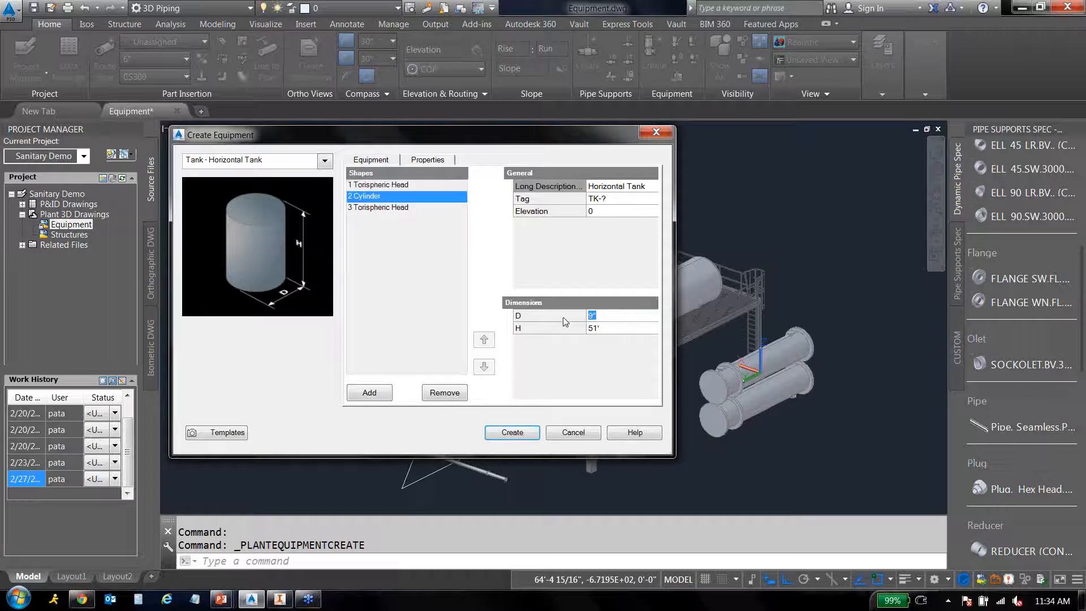
text(2)
click(379, 207)
click(599, 316)
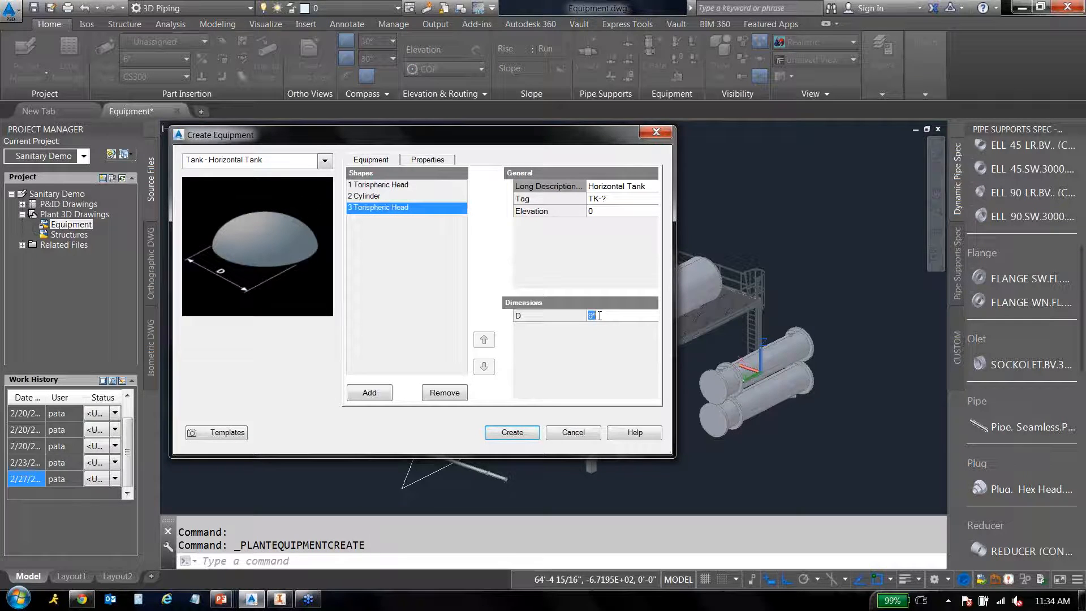
text(2')
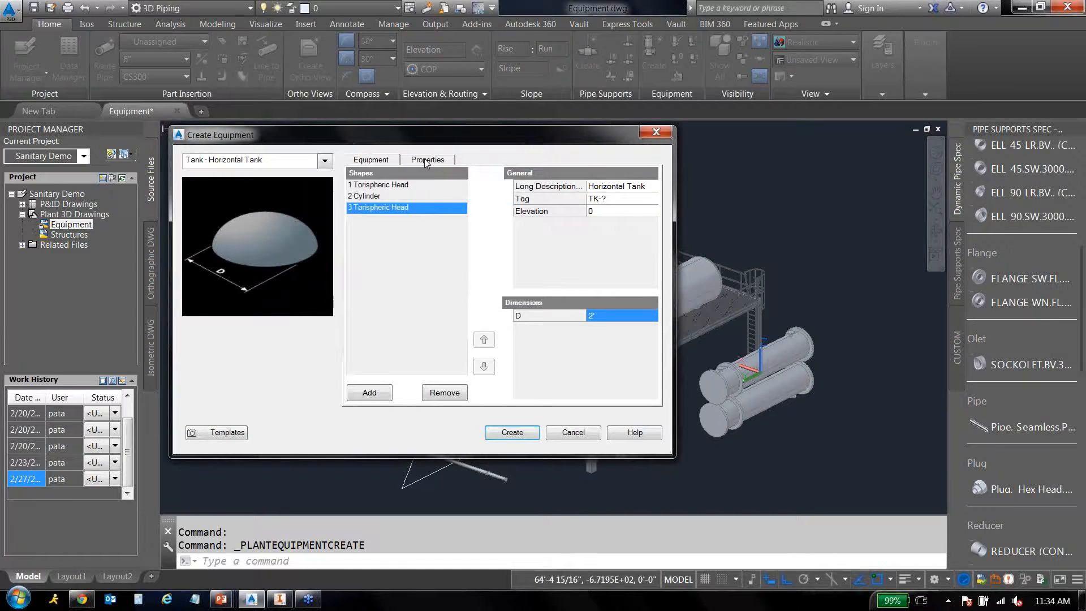
Review the nozzle and data properties of the new horizontal tank.
click(426, 161)
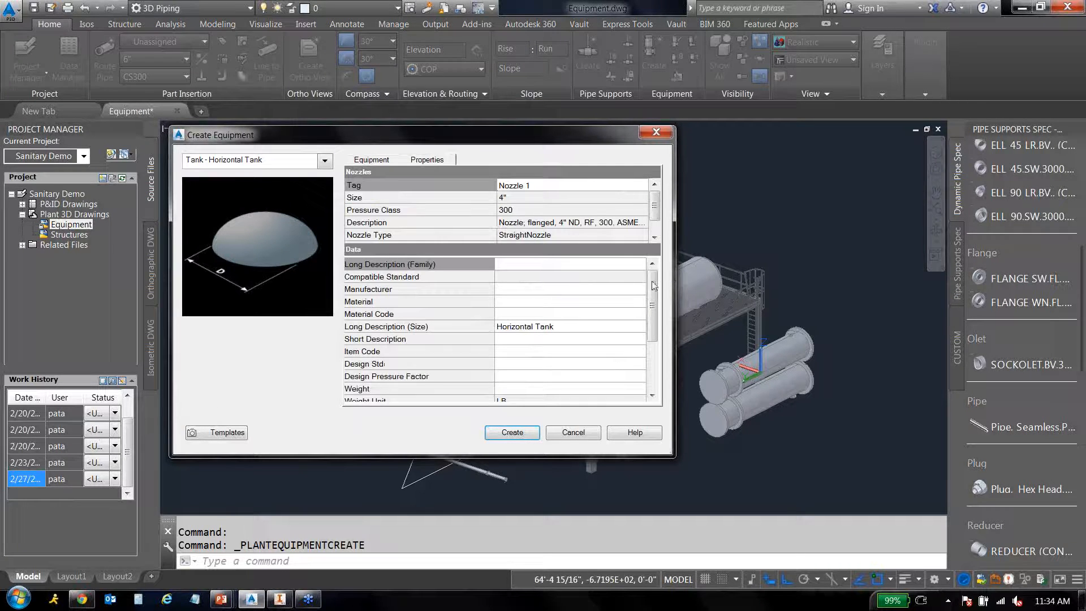
drag(654, 285, 611, 274)
drag(654, 204, 655, 205)
Create the tank and place it in the open area in front of the vertical towers, leaving its default rotation.
click(510, 432)
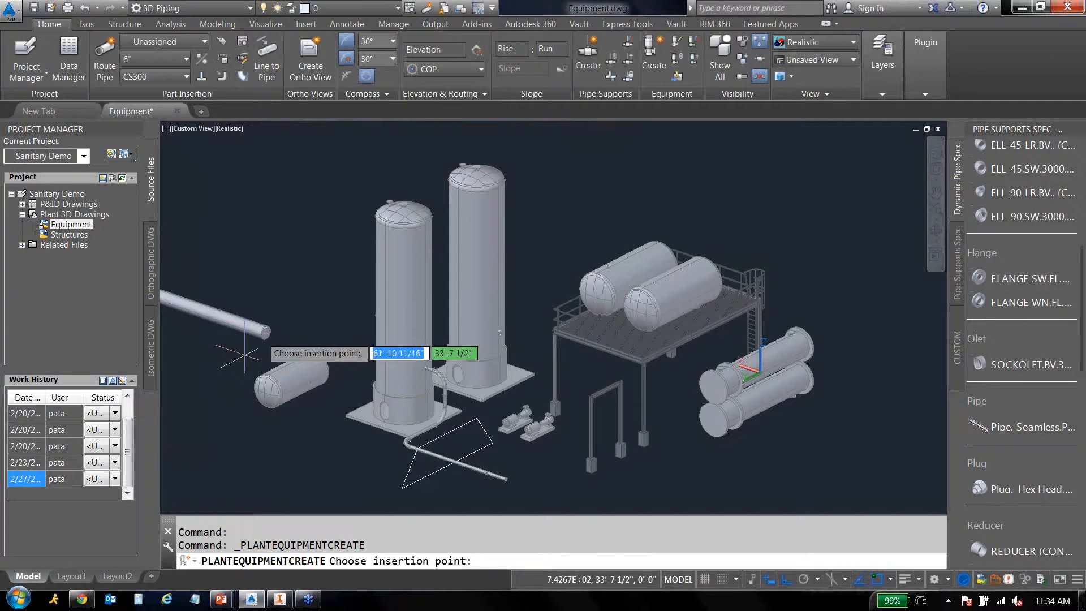
scroll(394, 397, down, 2)
click(395, 397)
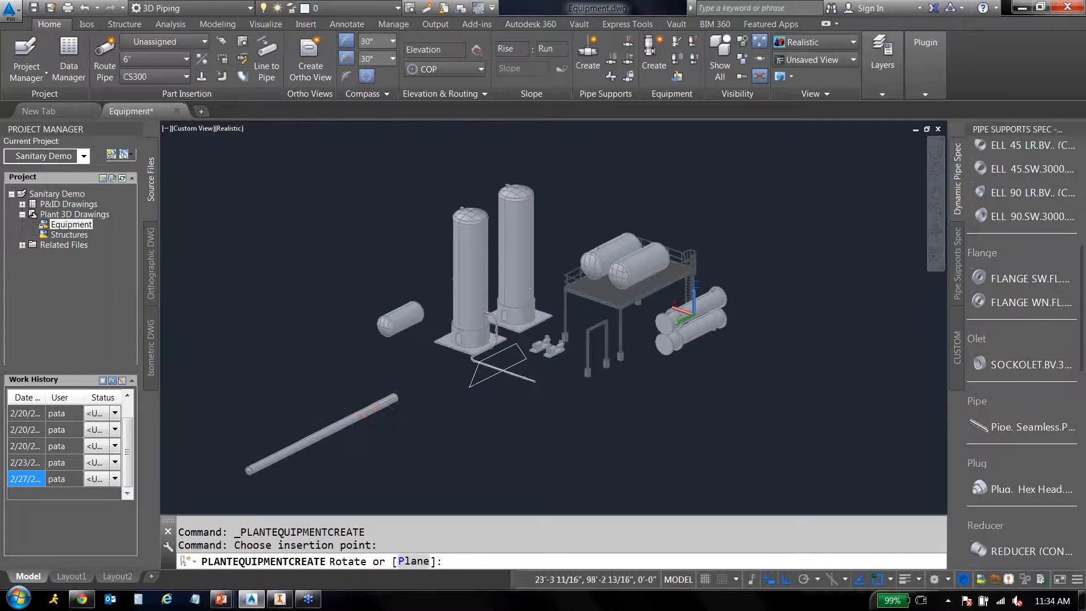
key(Escape)
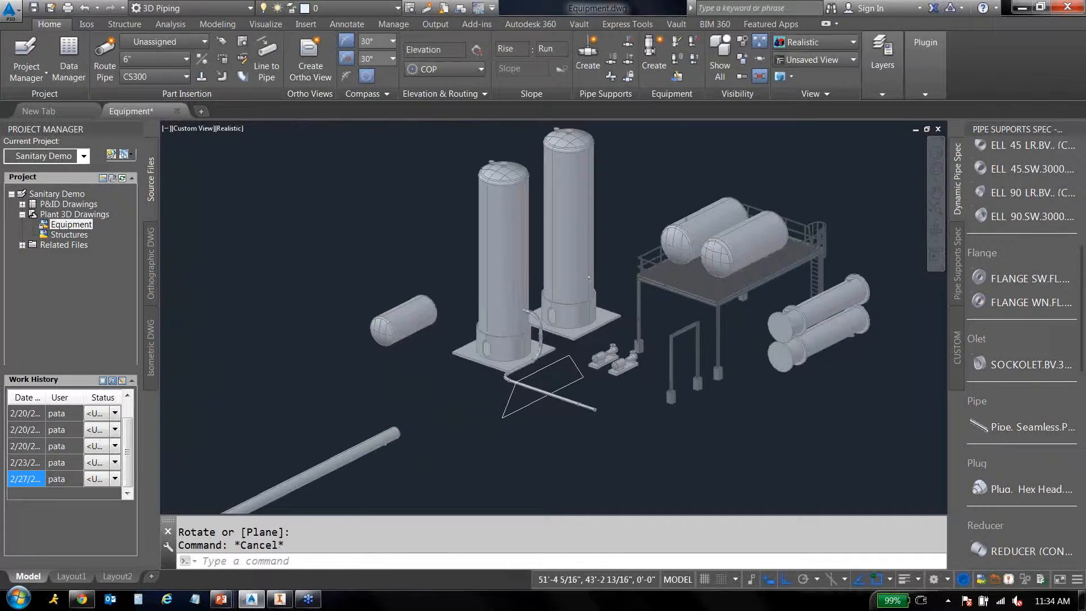
Open nozzle N-2 on the existing horizontal tank beside the towers, review its location, type and end type options, and close without changes.
scroll(392, 314, up, 5)
click(362, 340)
key(Escape)
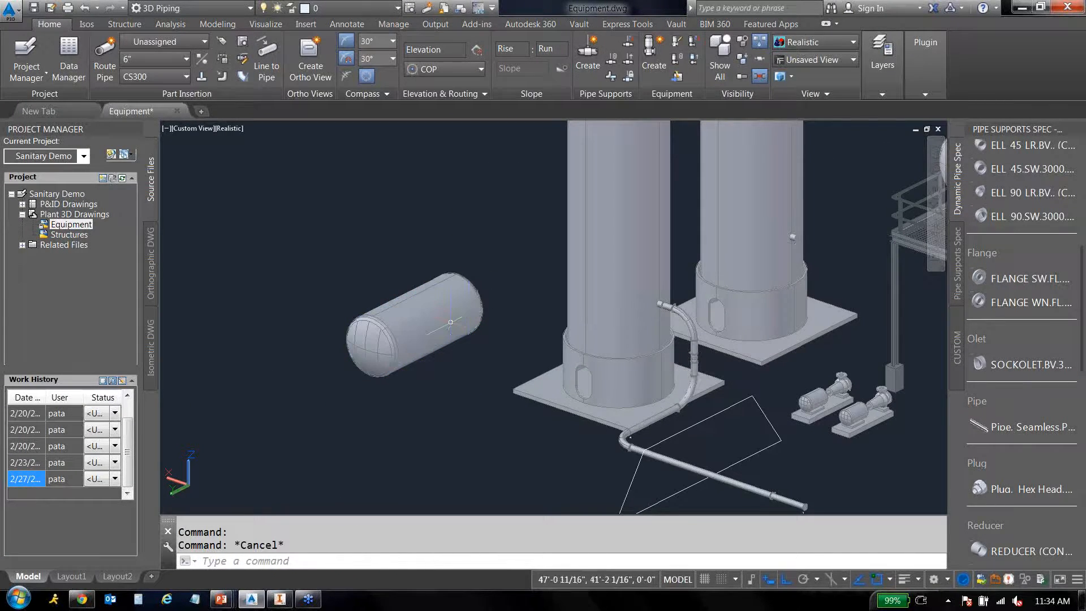
scroll(450, 322, up, 4)
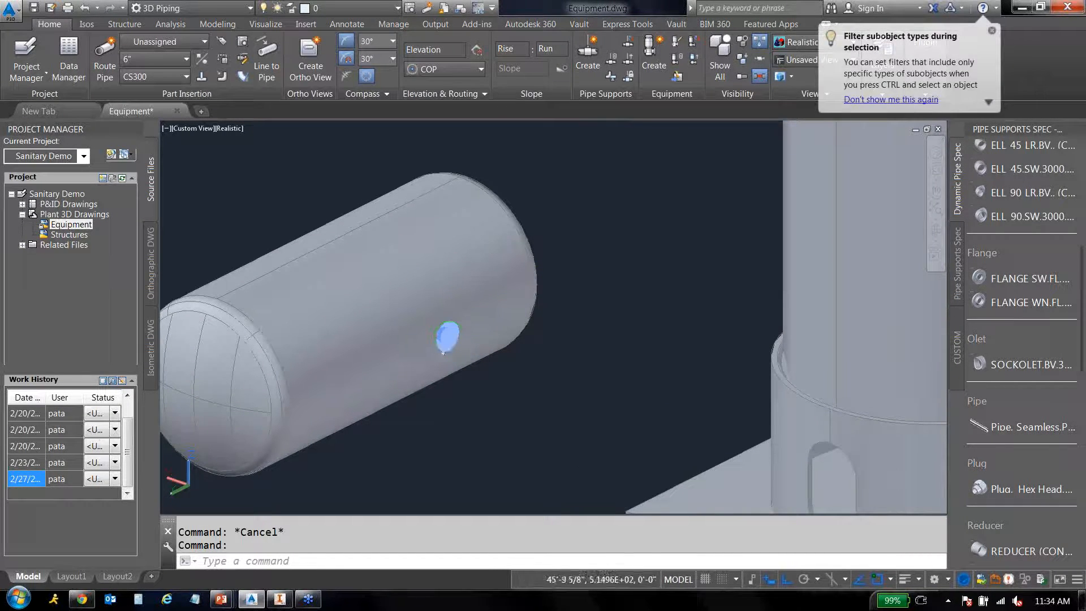
double_click(443, 352)
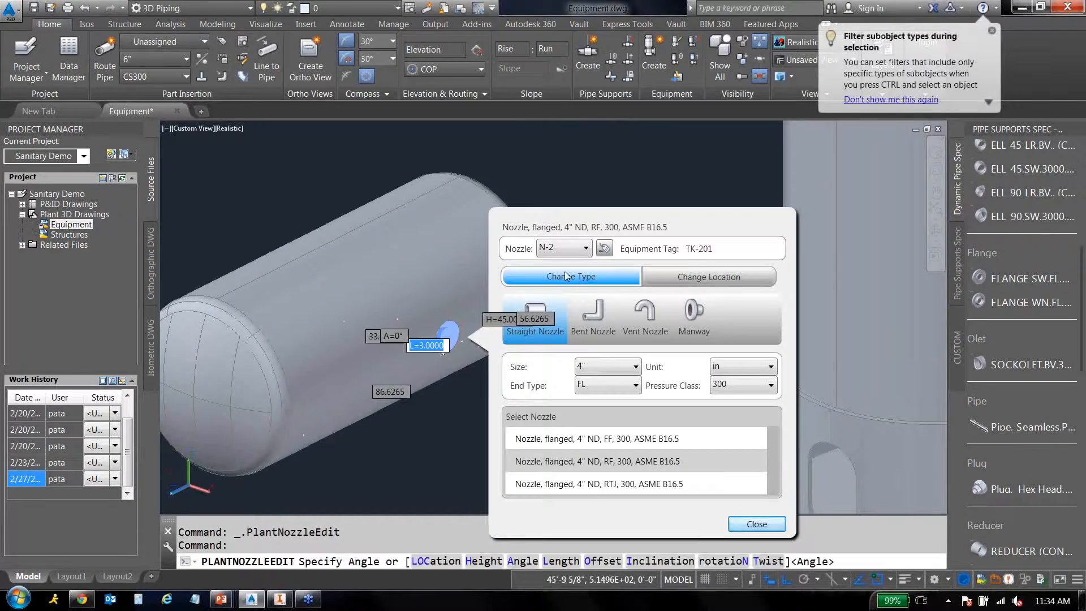
click(665, 279)
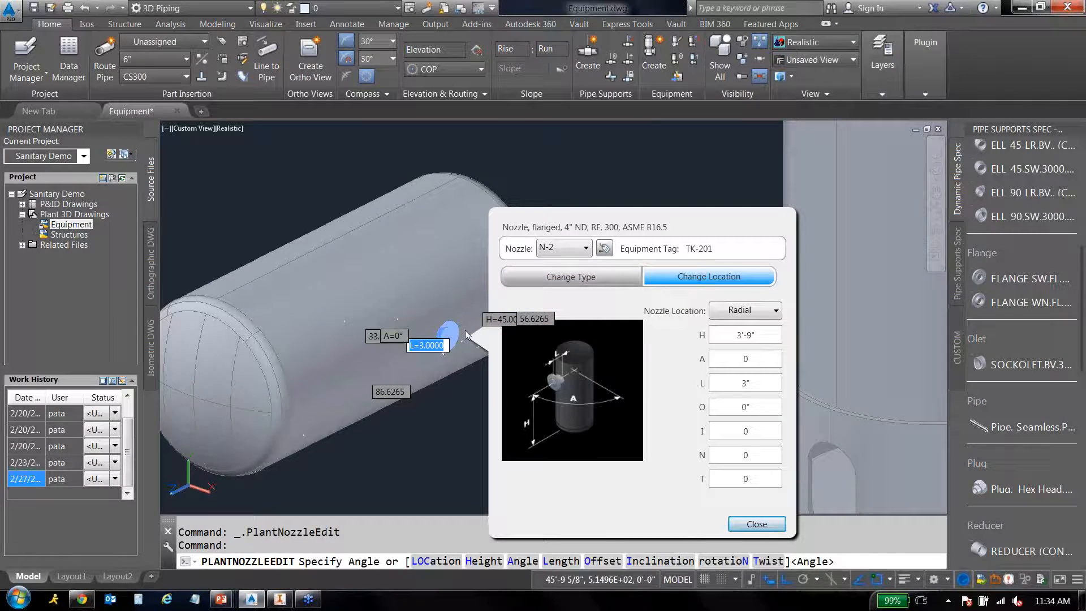
click(561, 281)
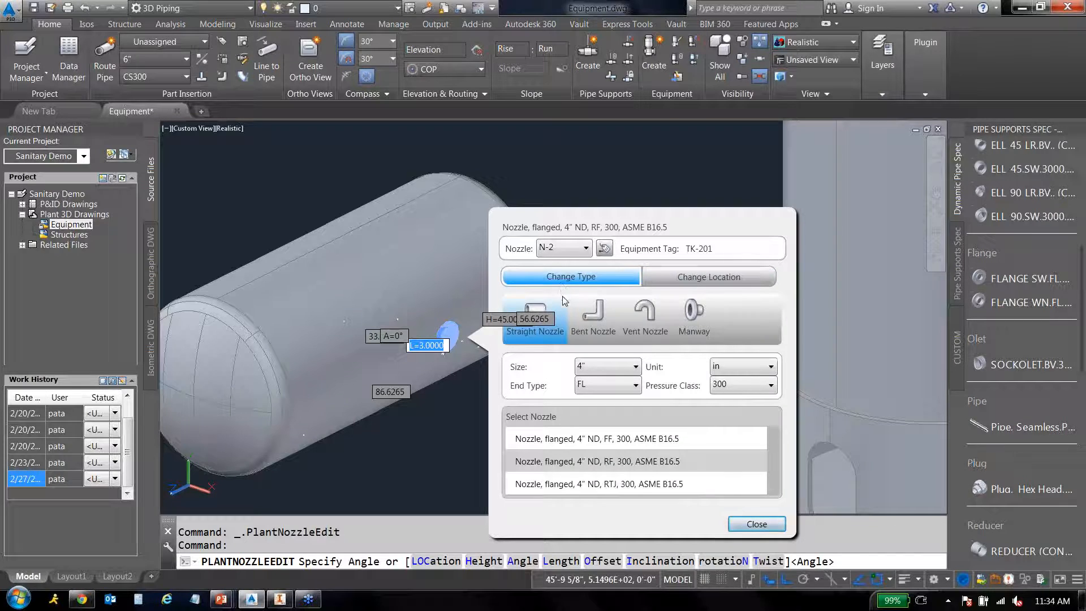
click(618, 385)
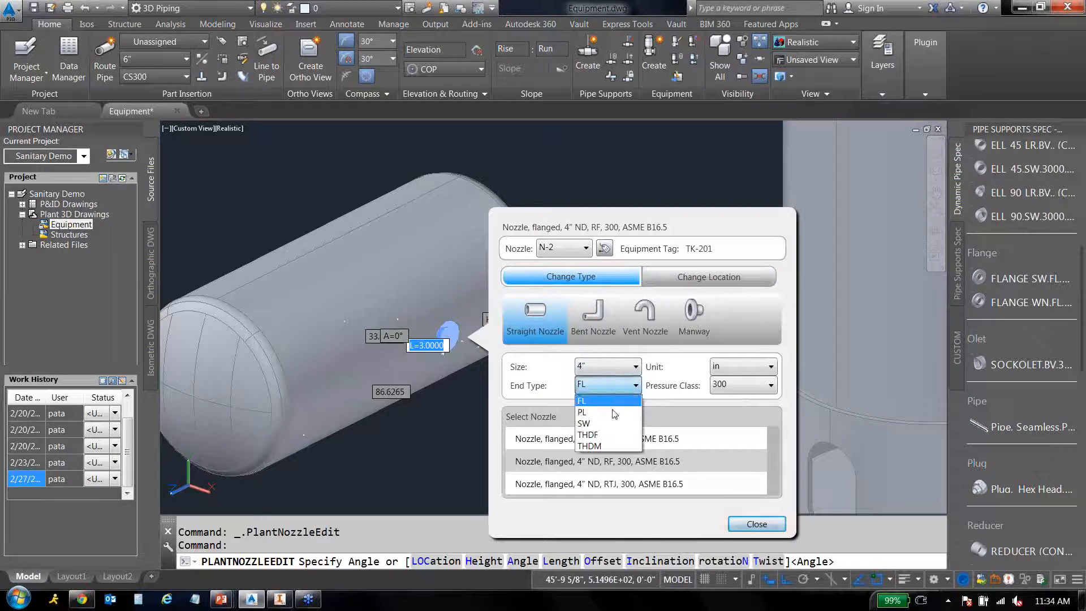
click(661, 407)
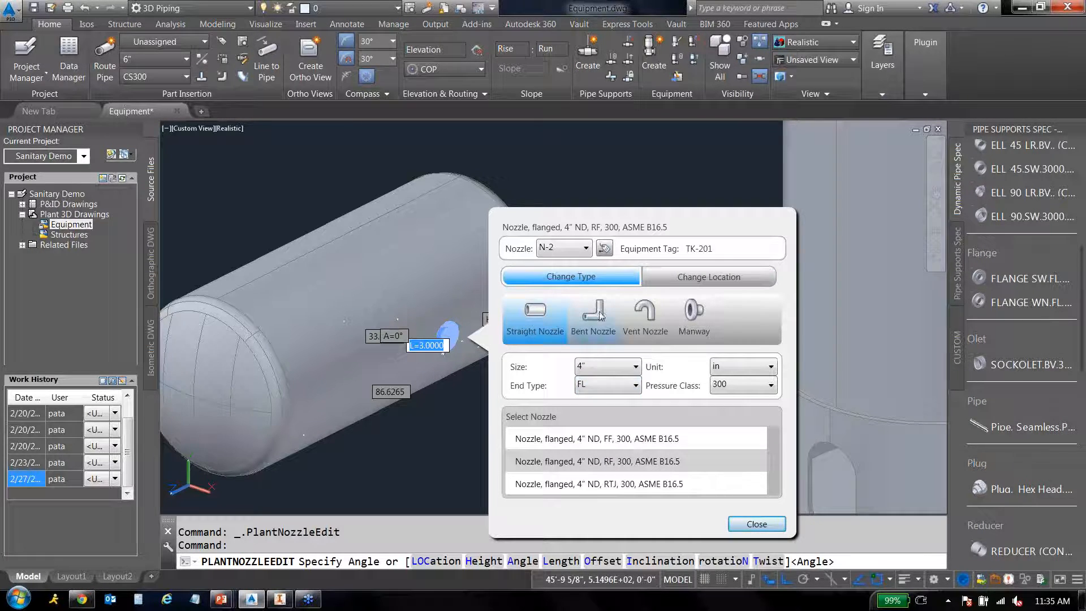
click(752, 526)
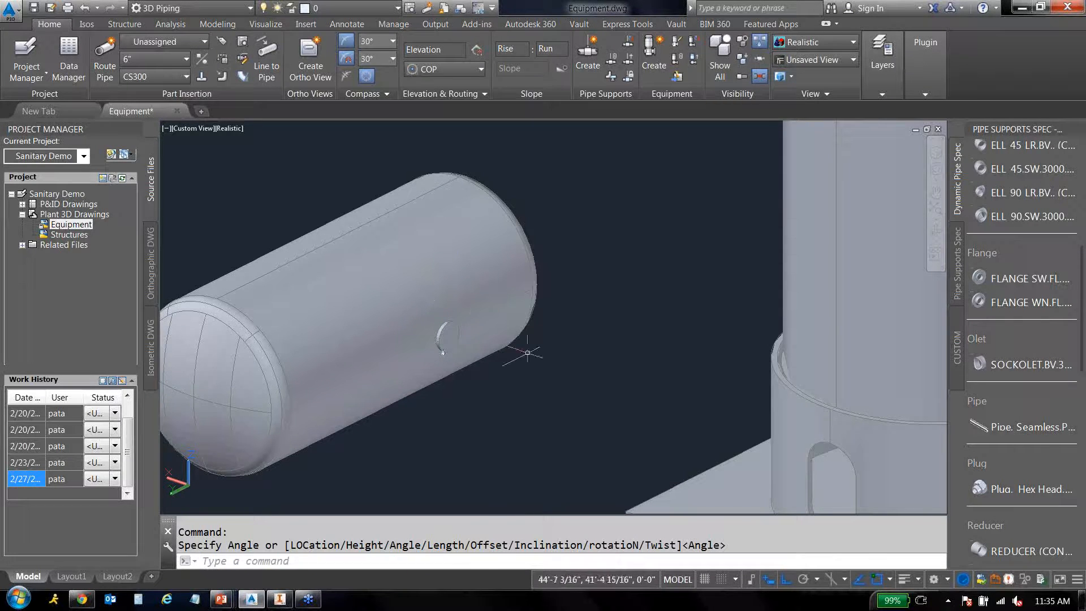
Look over the pumps, the raised platform and the stacked horizontal vessels beside it.
scroll(526, 359, down, 4)
key(Escape)
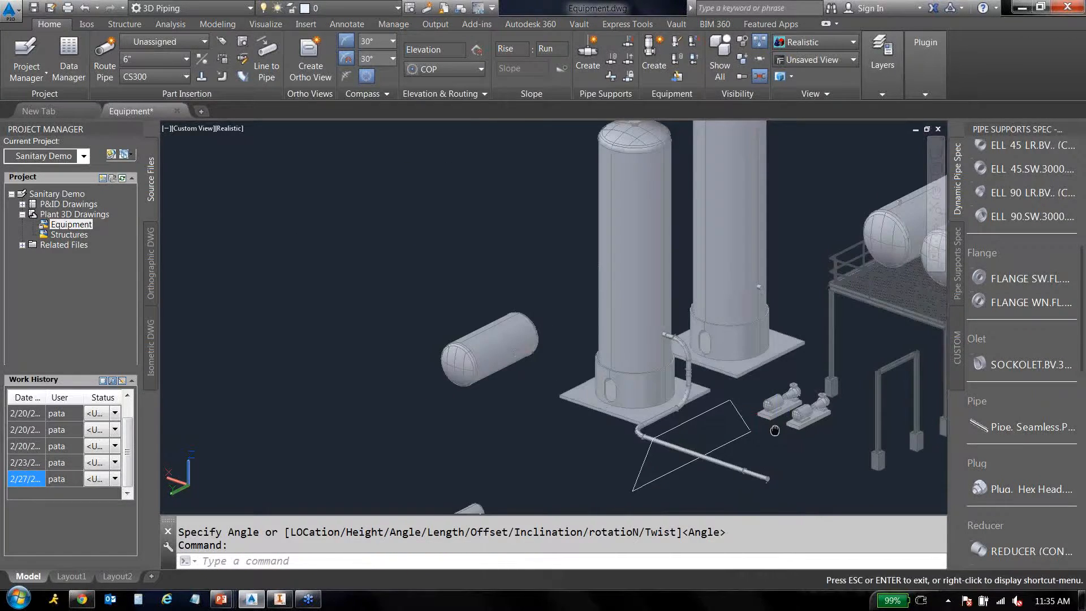
middle_drag(770, 420, 508, 394)
middle_drag(590, 406, 501, 370)
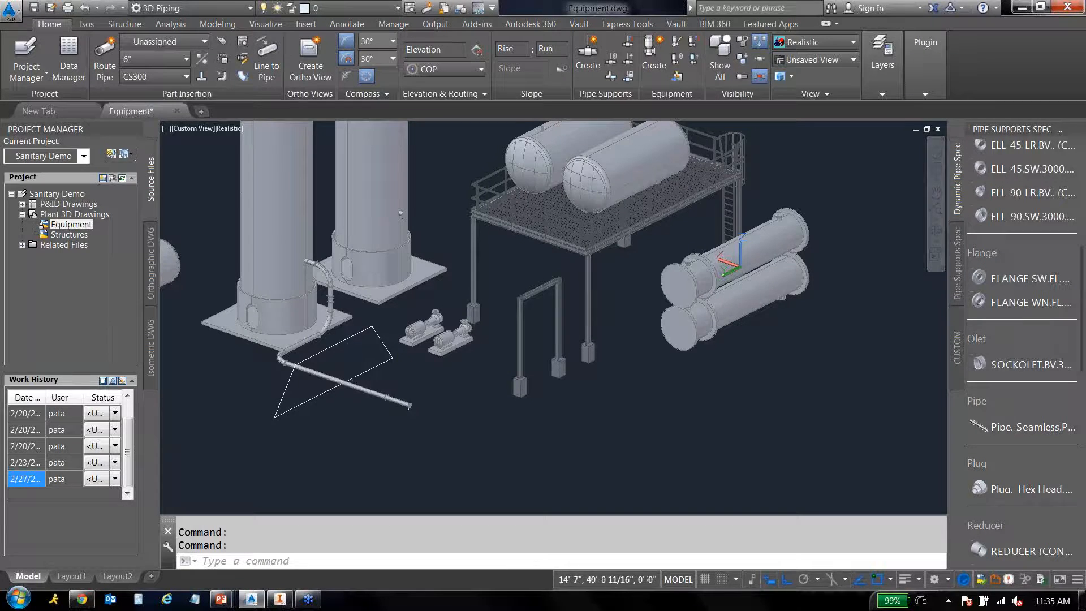
middle_drag(365, 376, 594, 409)
middle_drag(764, 390, 705, 381)
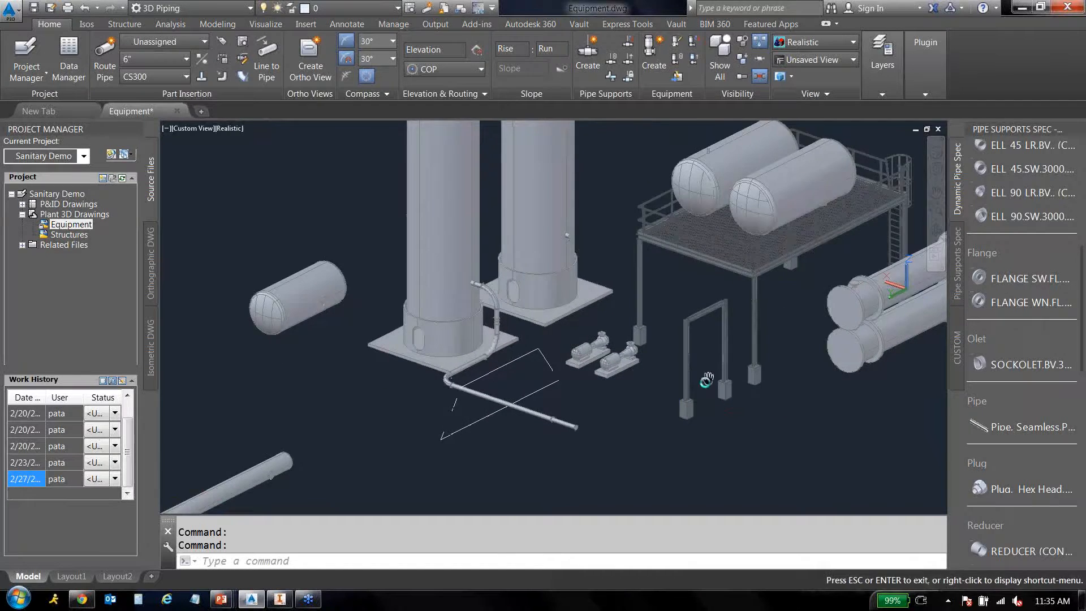
Create a steel stair crossing over the pipe, following the guide outline's corners up, across the top and down the far side.
scroll(488, 410, up, 4)
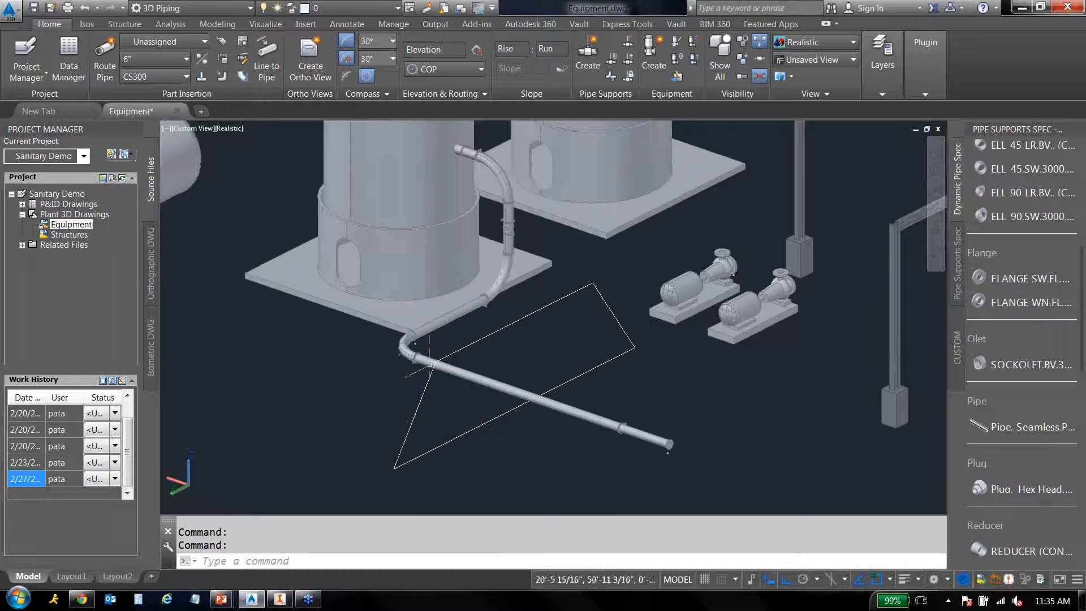
middle_drag(512, 478, 570, 452)
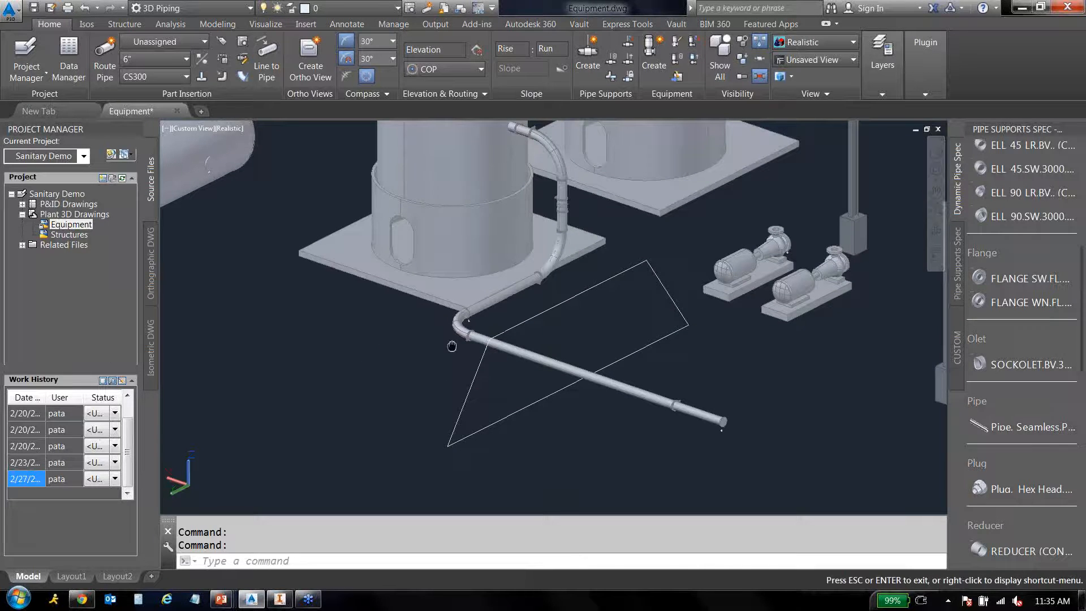
middle_drag(451, 342, 342, 297)
click(124, 24)
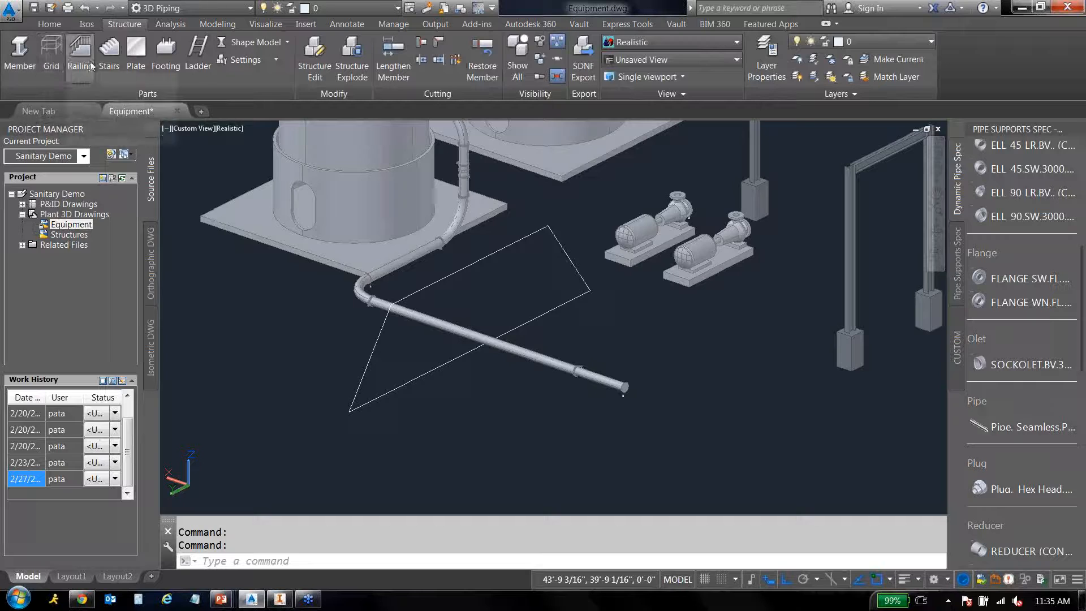
click(109, 53)
click(349, 411)
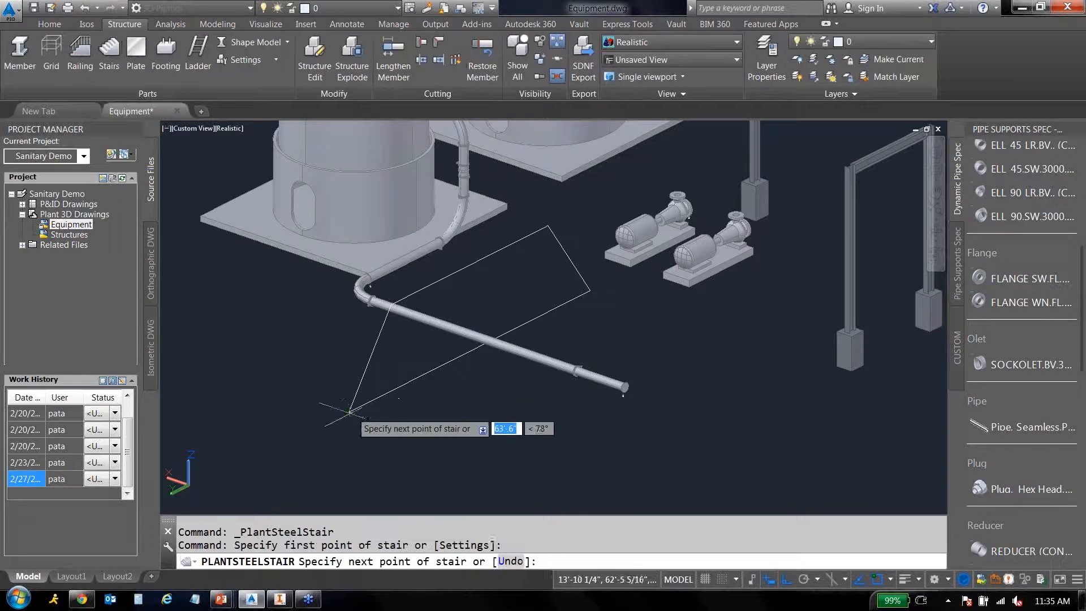
click(548, 226)
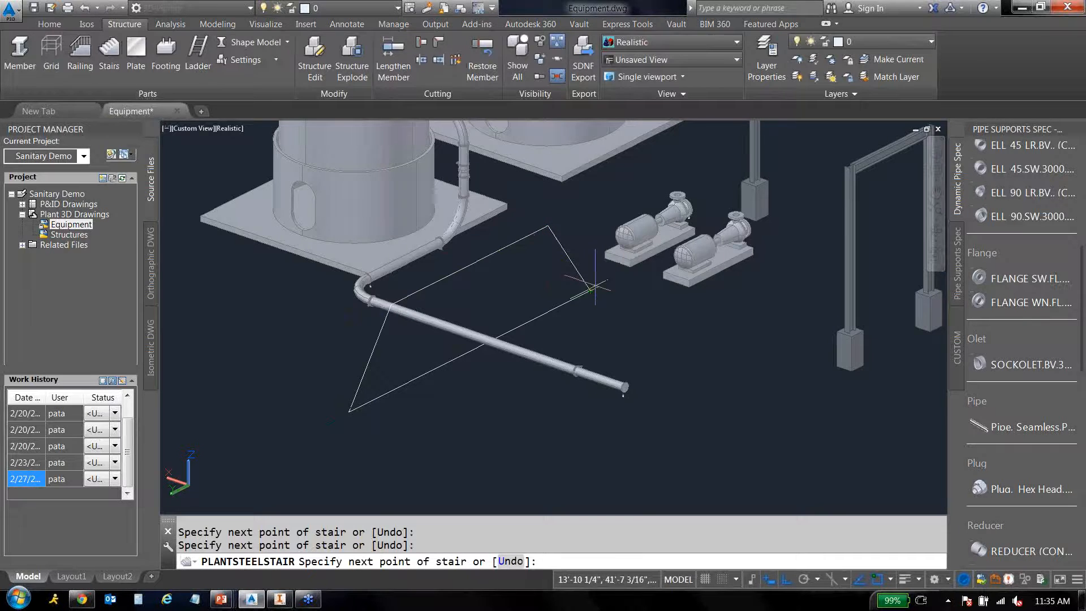
click(605, 255)
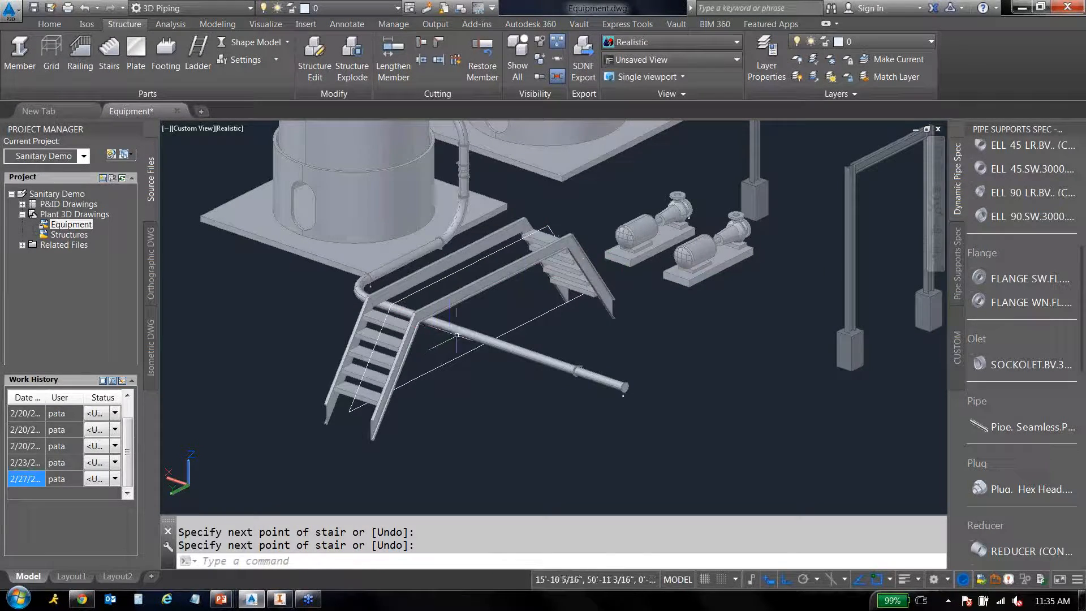
key(Return)
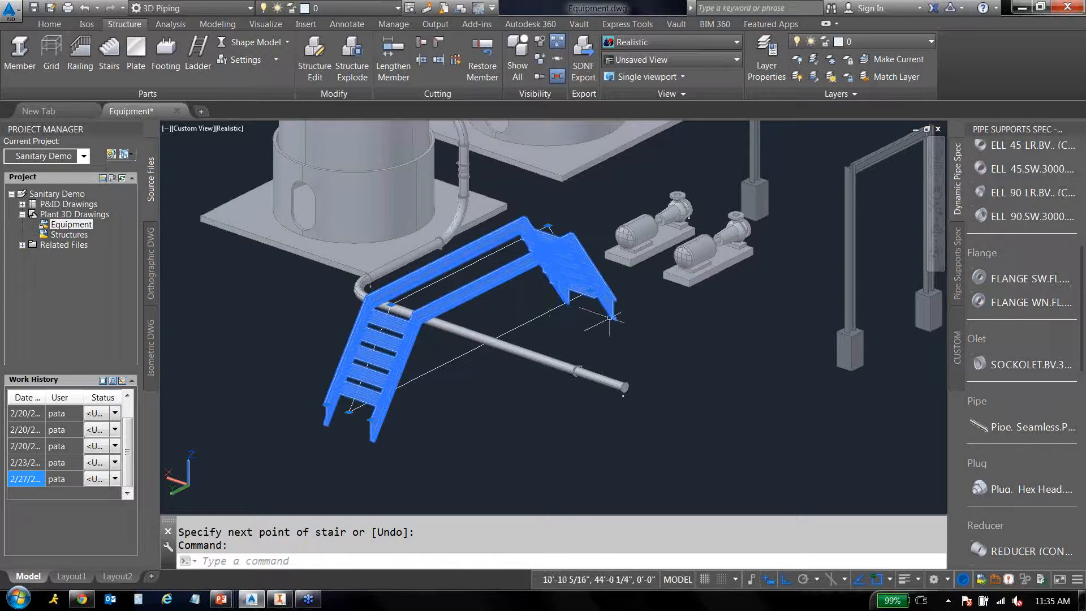
Copy the crossing stair using the foot of its near flight as base point, and paste the duplicate farther along the pipe.
middle_drag(555, 315, 439, 301)
scroll(417, 303, down, 2)
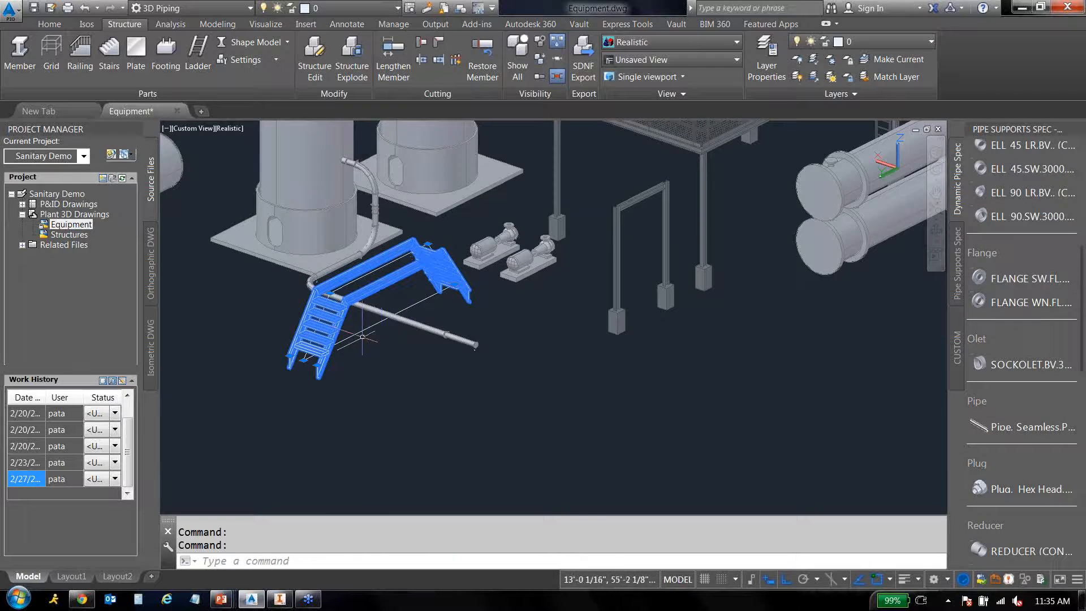
middle_drag(358, 361, 468, 398)
scroll(469, 398, down, 4)
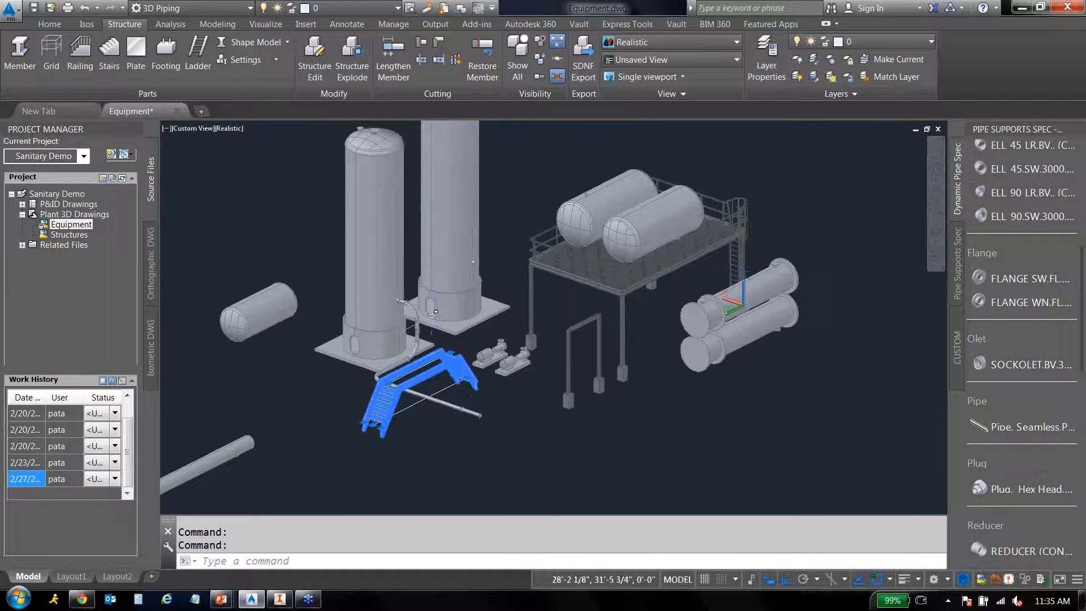
scroll(425, 290, up, 3)
middle_drag(417, 306, 455, 300)
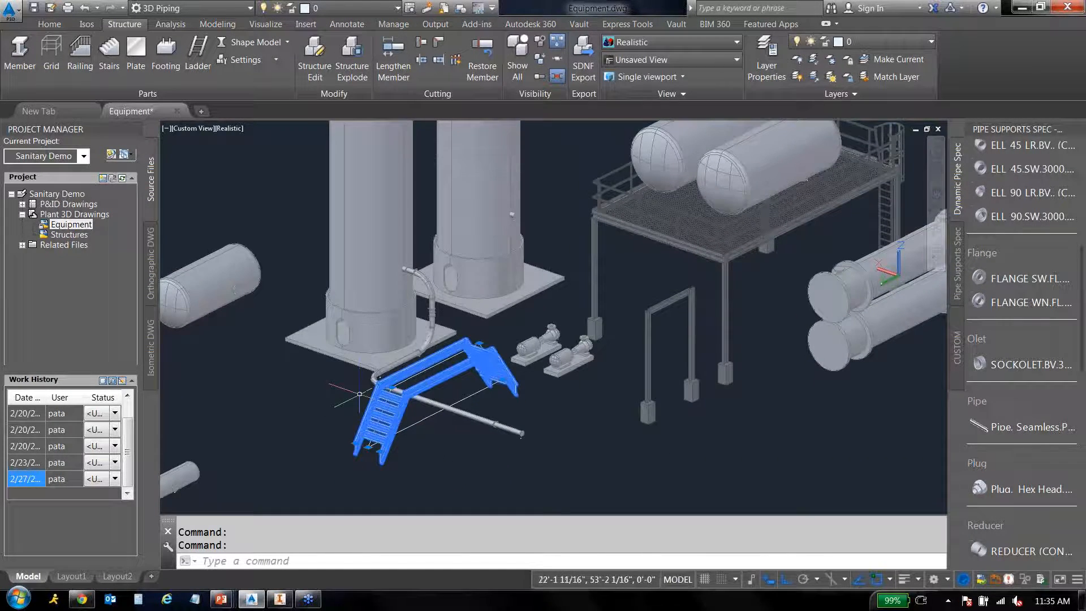
key(ctrl+shift+c)
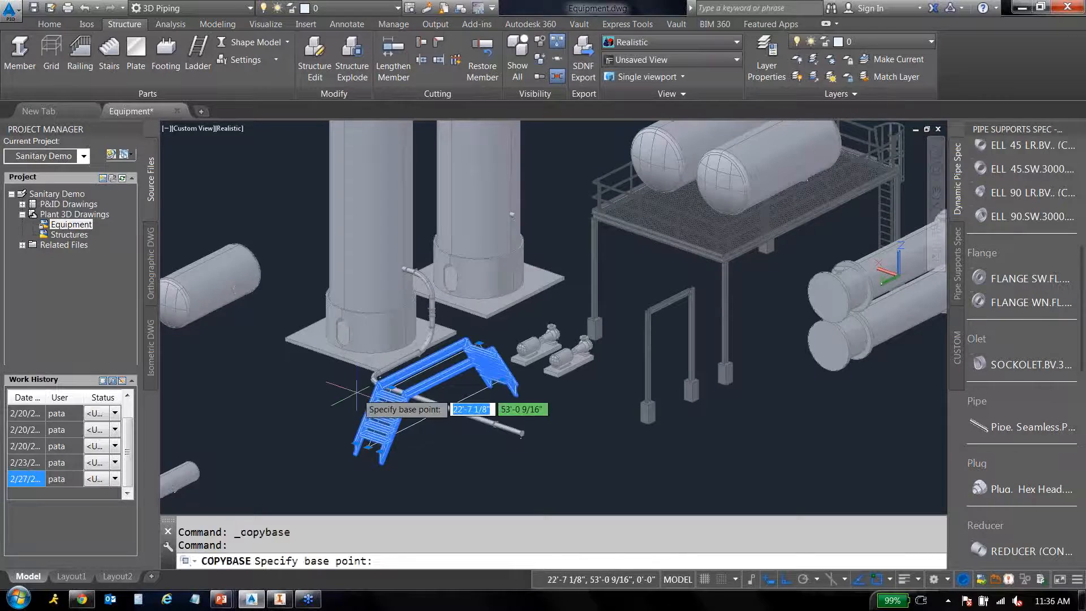
click(368, 447)
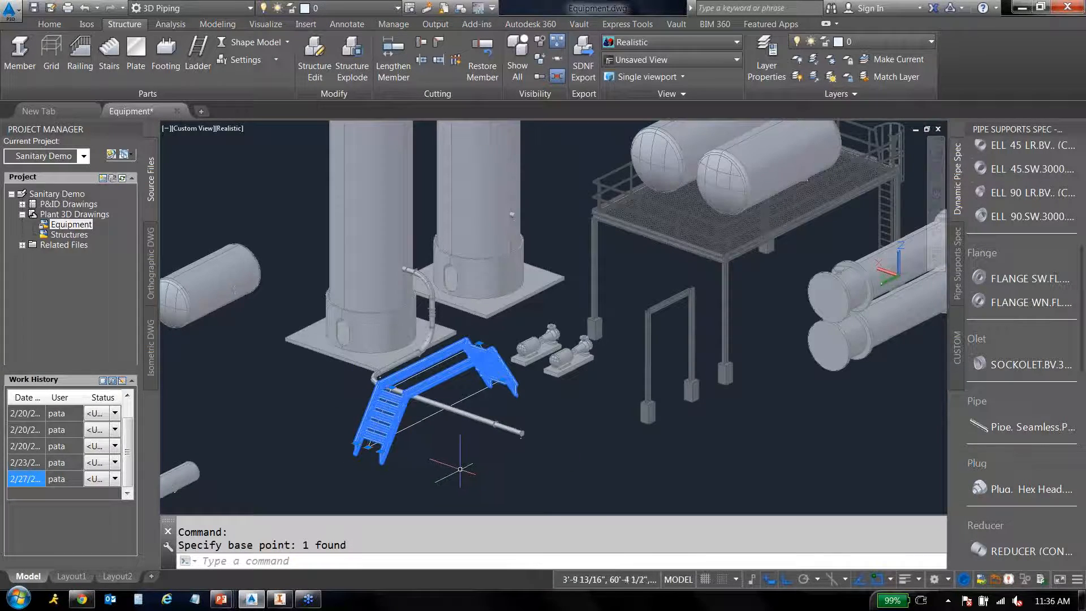
key(ctrl+v)
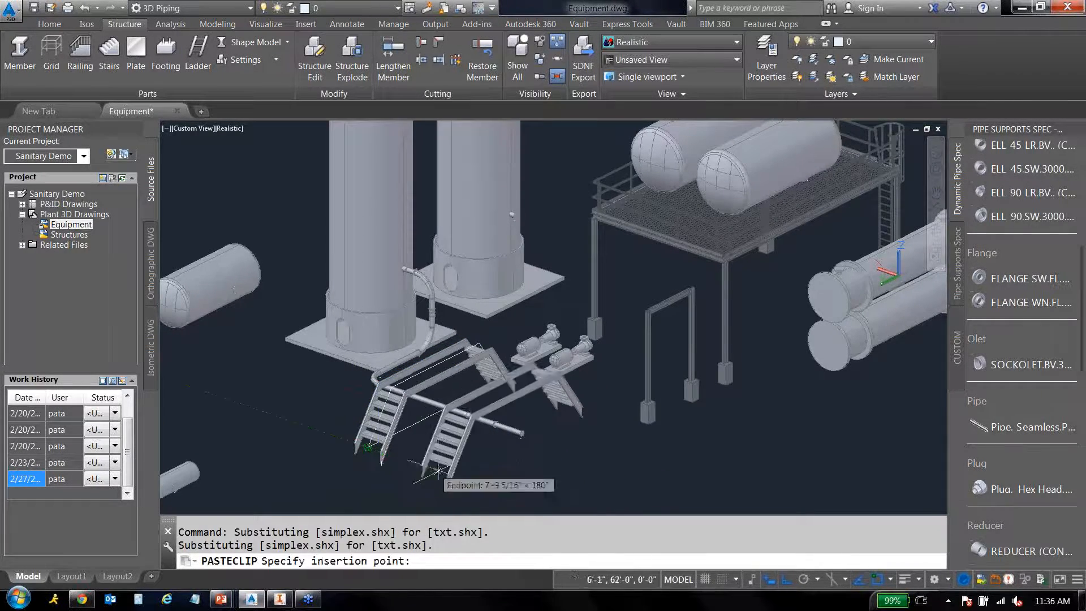
key(Escape)
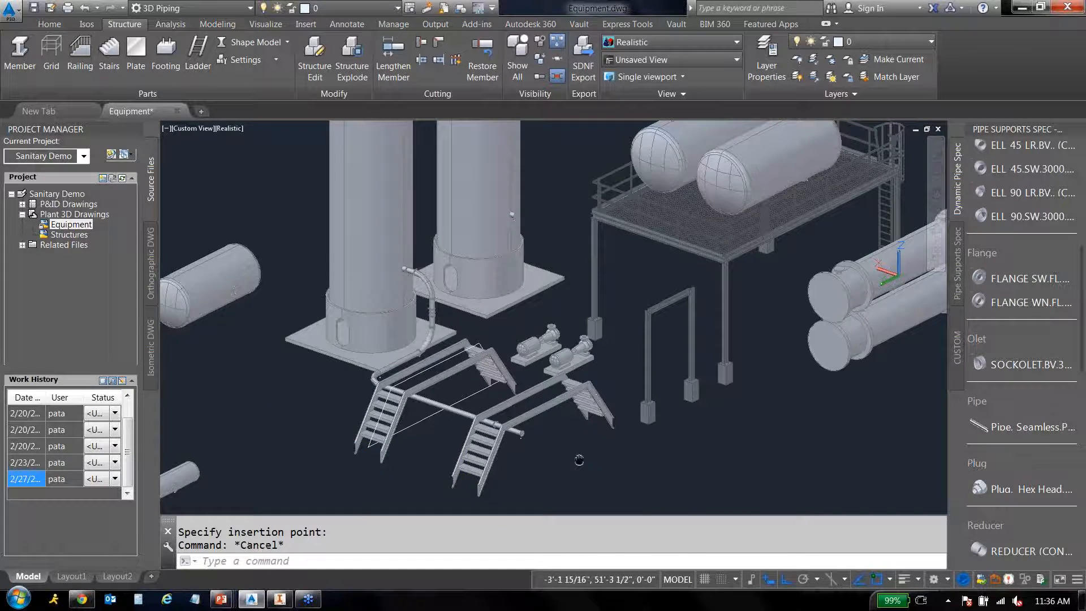
Look over both stairs crossing the pipe together with the surrounding towers, pumps, platform and vessels.
middle_drag(579, 460, 517, 426)
scroll(443, 389, down, 2)
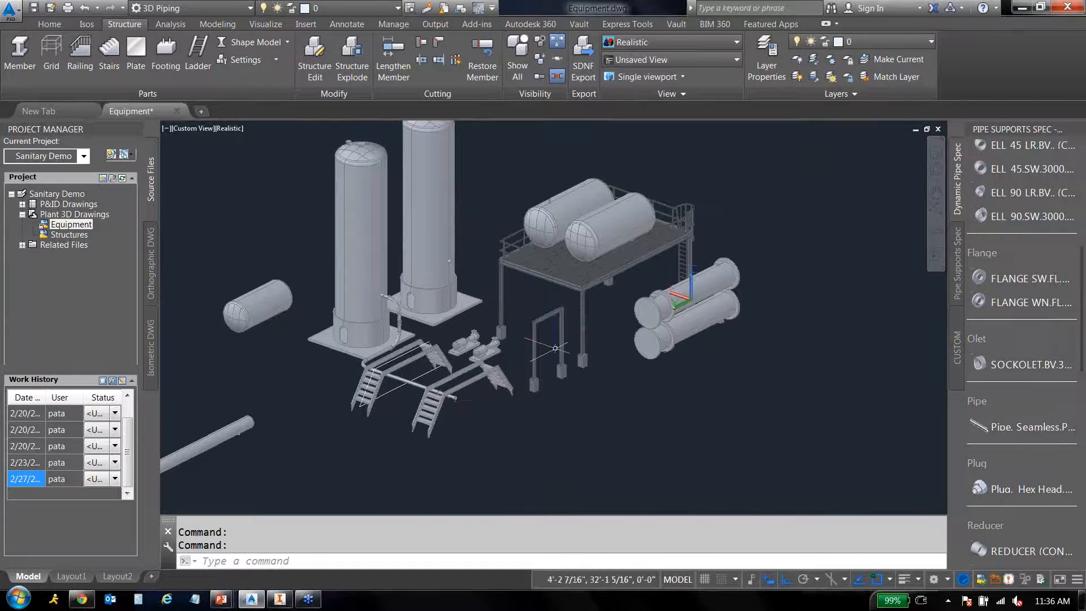
middle_drag(603, 323, 647, 336)
scroll(446, 383, up, 4)
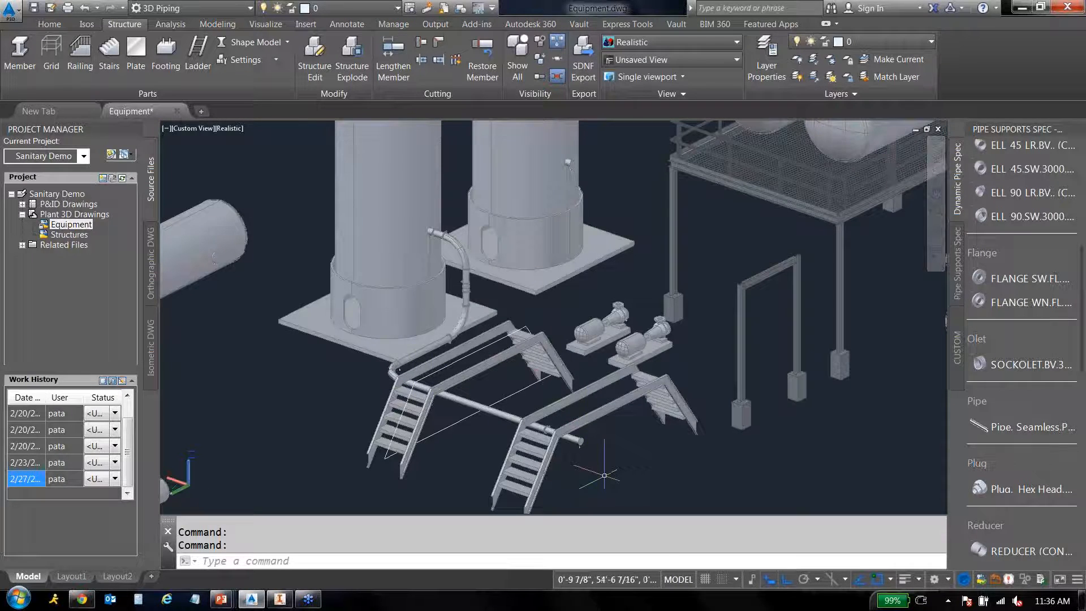
middle_drag(612, 471, 525, 443)
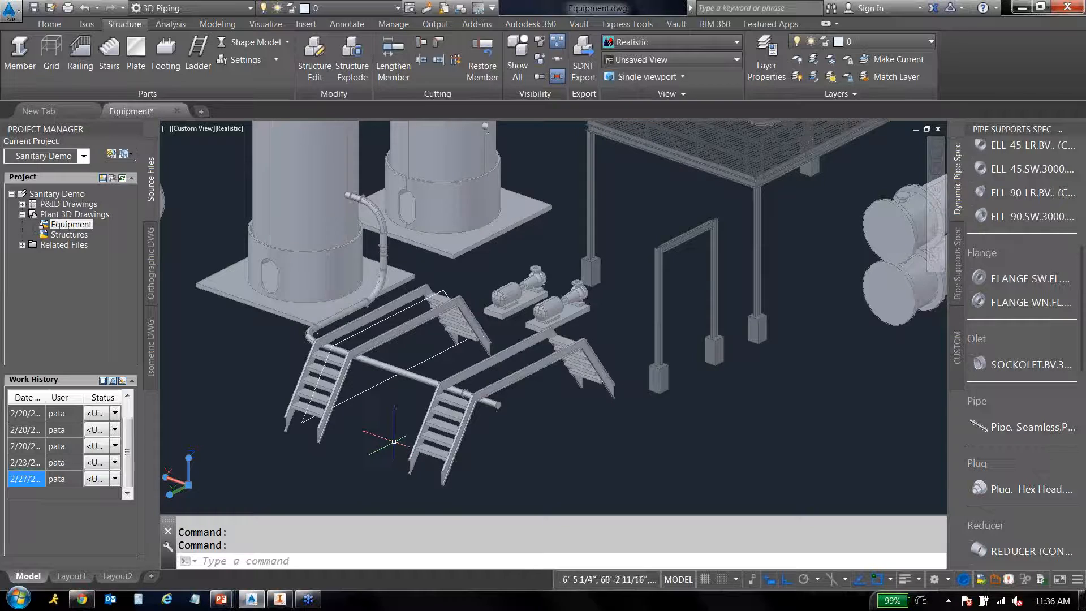
key(Escape)
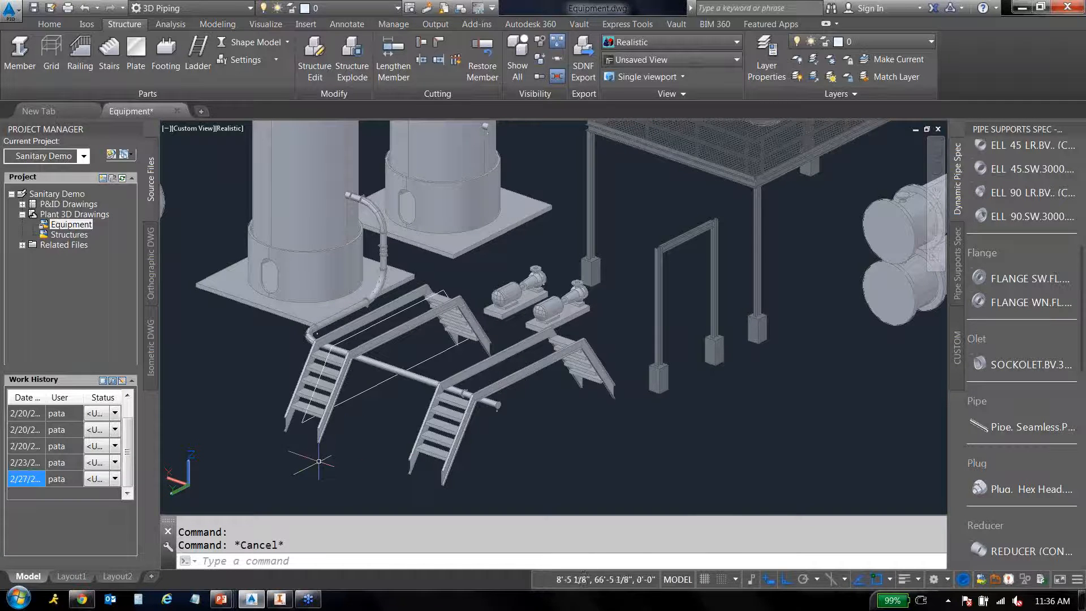
middle_drag(323, 461, 412, 458)
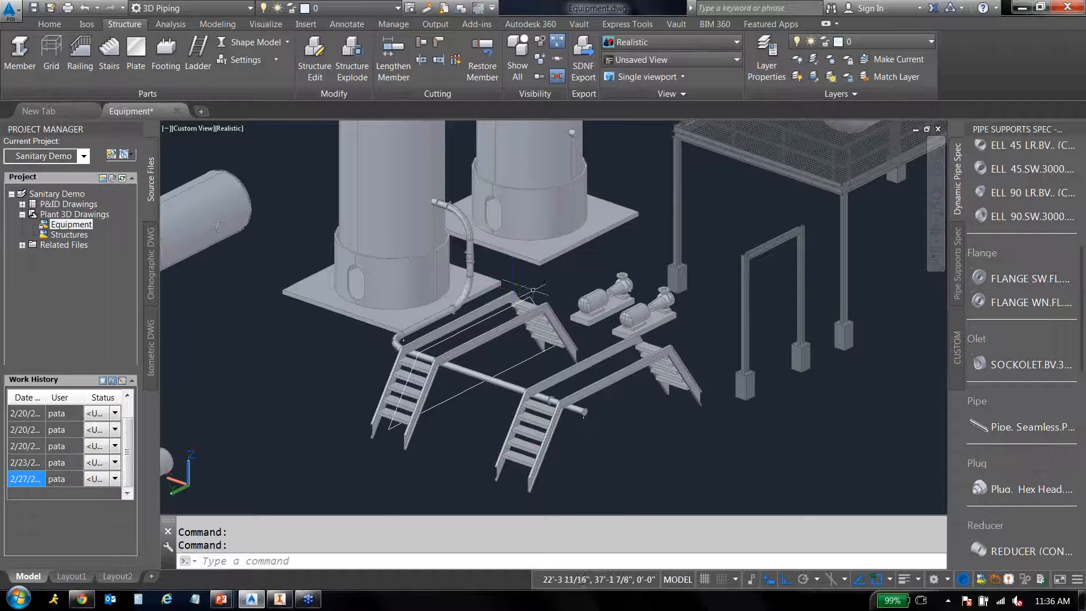
middle_drag(578, 280, 383, 392)
scroll(441, 311, down, 2)
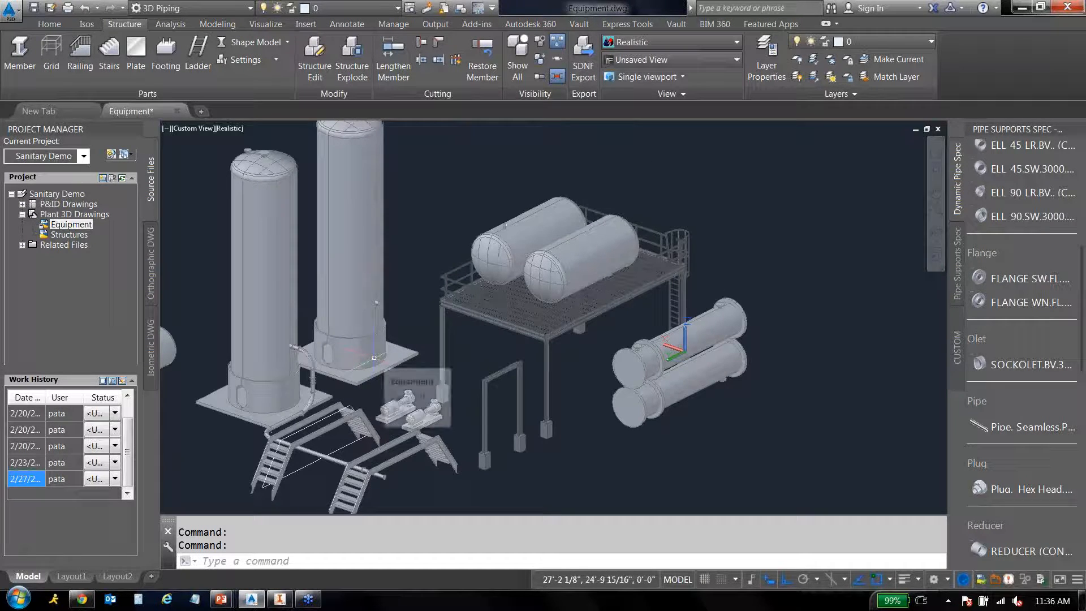
middle_drag(264, 372, 311, 351)
middle_drag(414, 301, 547, 229)
Examine the original stair up close, from the near flight's treads and side stringers across the top to the far flight.
scroll(504, 324, up, 2)
scroll(491, 351, up, 4)
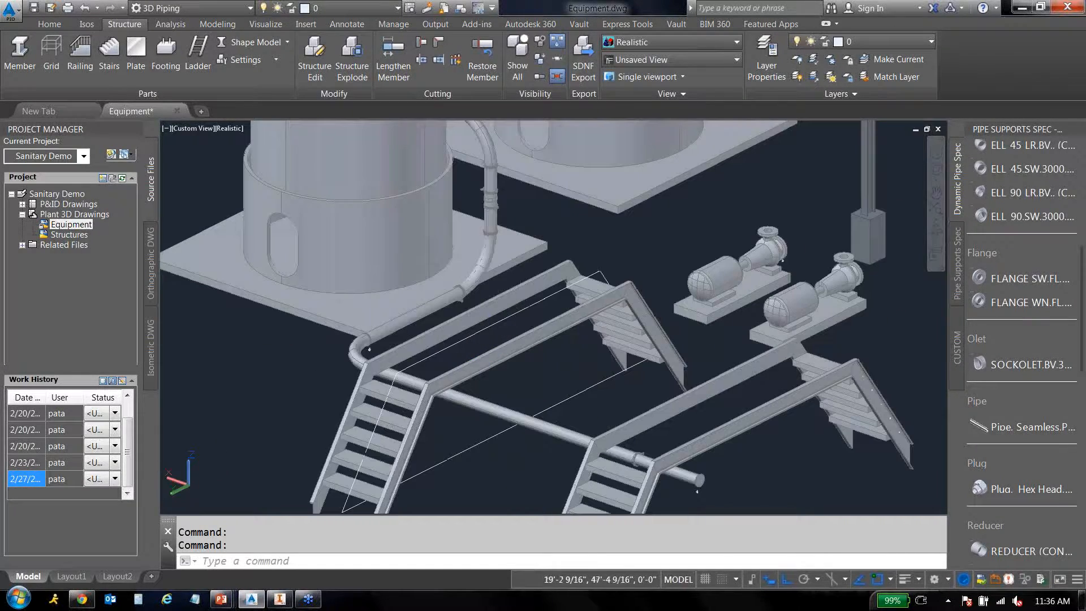
middle_drag(473, 365, 546, 237)
scroll(469, 335, up, 2)
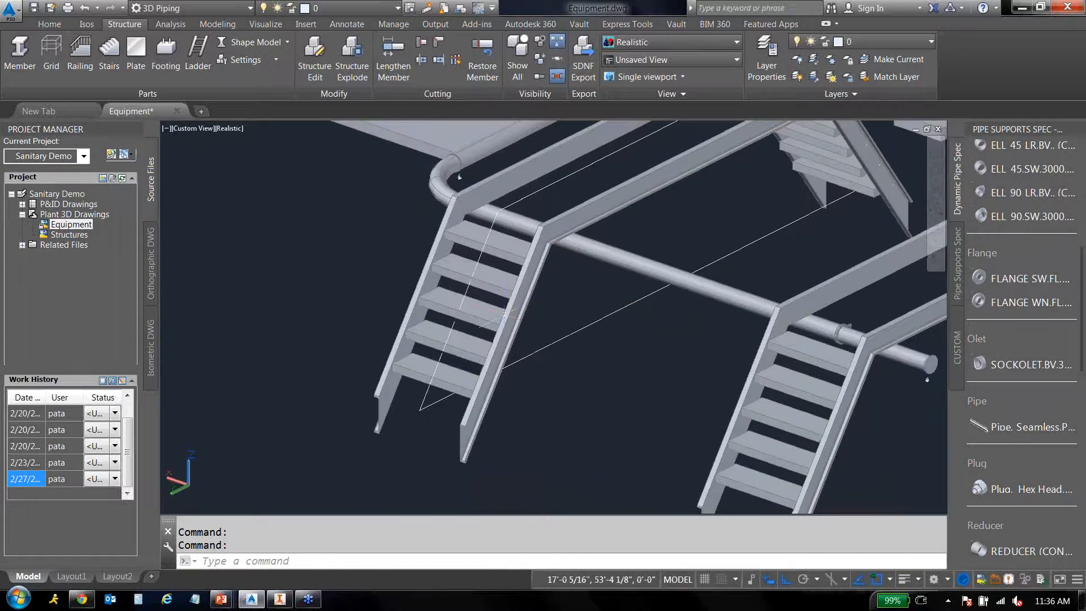
scroll(546, 328, up, 4)
middle_drag(547, 328, 439, 419)
scroll(439, 419, down, 3)
middle_drag(403, 201, 399, 343)
middle_drag(667, 220, 478, 360)
scroll(478, 360, up, 6)
middle_drag(465, 391, 517, 328)
middle_drag(502, 392, 609, 315)
scroll(609, 315, down, 3)
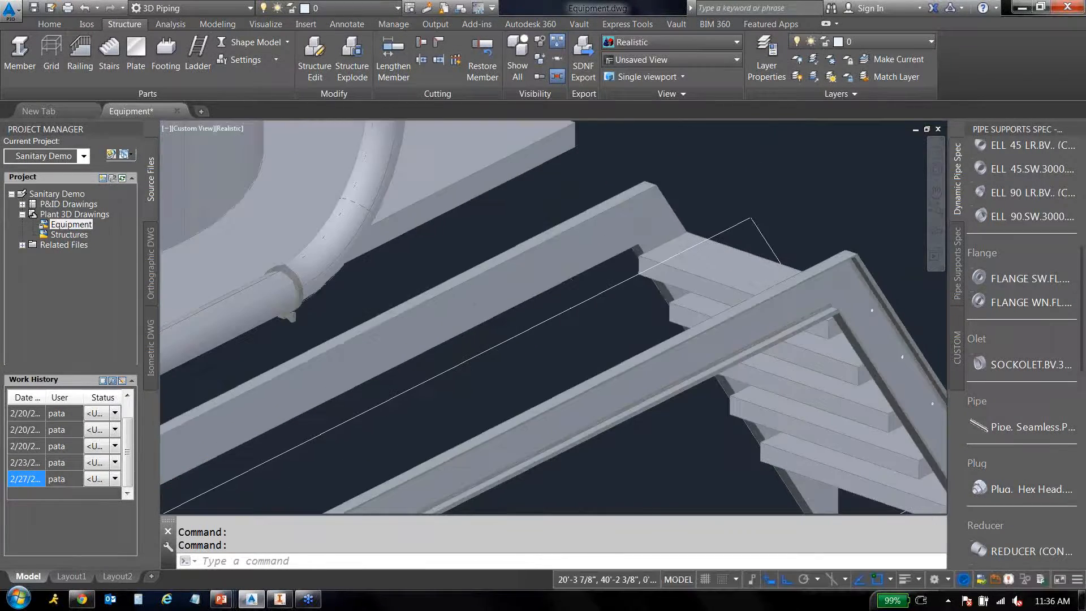
scroll(594, 331, down, 3)
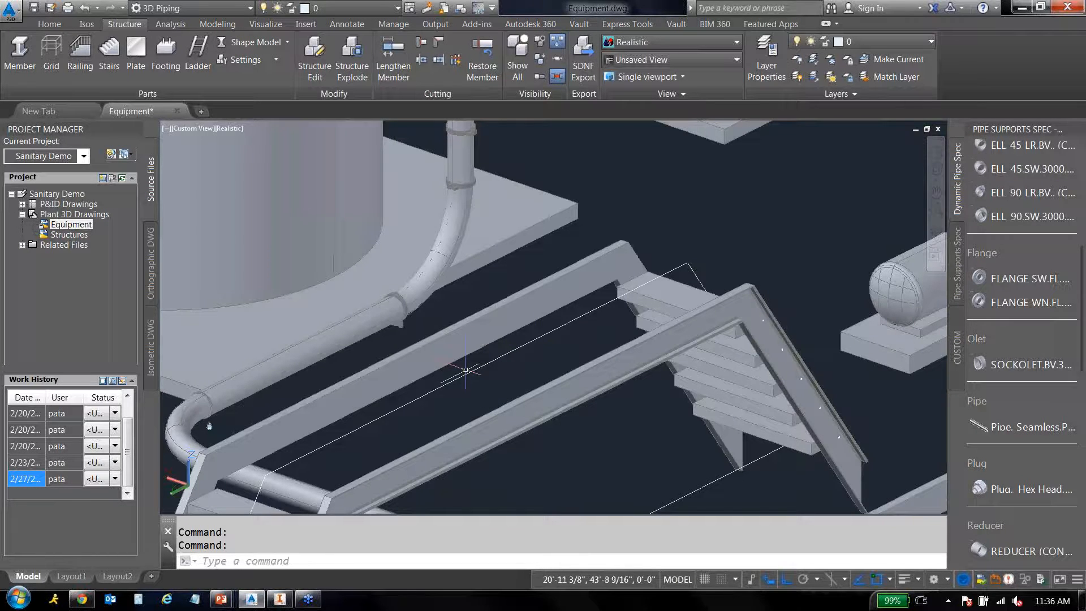
middle_drag(622, 327, 581, 331)
scroll(581, 331, down, 2)
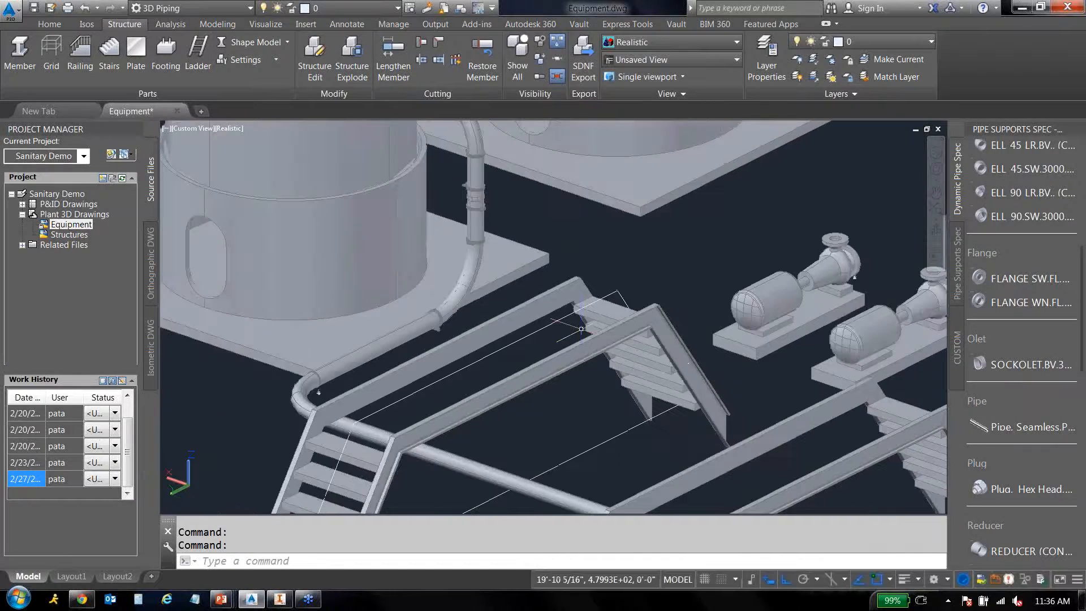
middle_drag(527, 379, 670, 291)
middle_drag(479, 419, 526, 370)
middle_drag(590, 276, 467, 370)
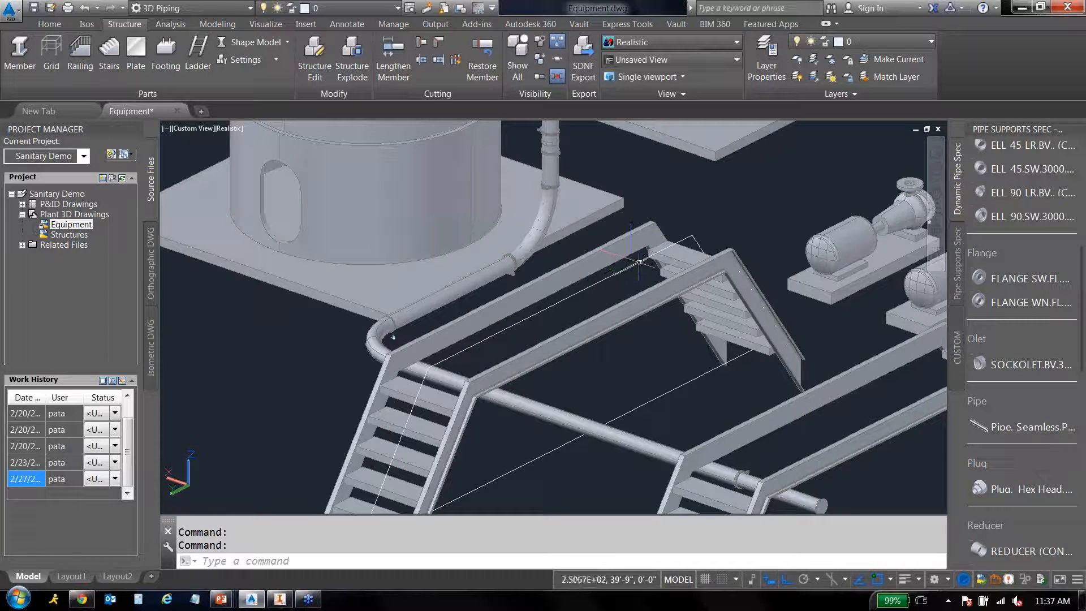
Examine the front tower's curved pipe and the clamps along it, down to the clamp at the end of its lower bend.
scroll(719, 218, down, 6)
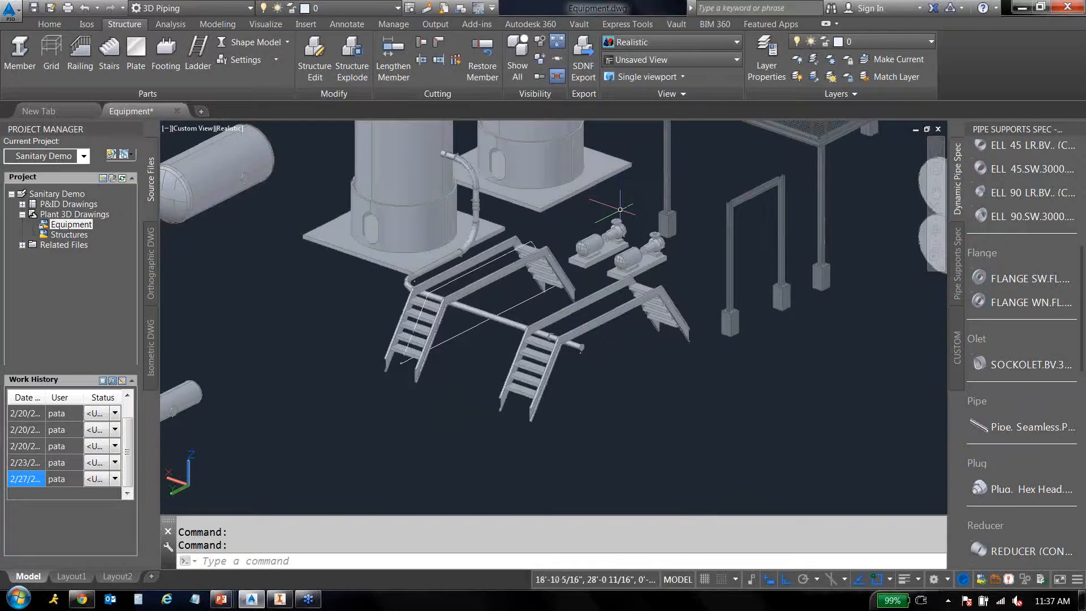
middle_drag(619, 132, 557, 297)
scroll(557, 297, up, 2)
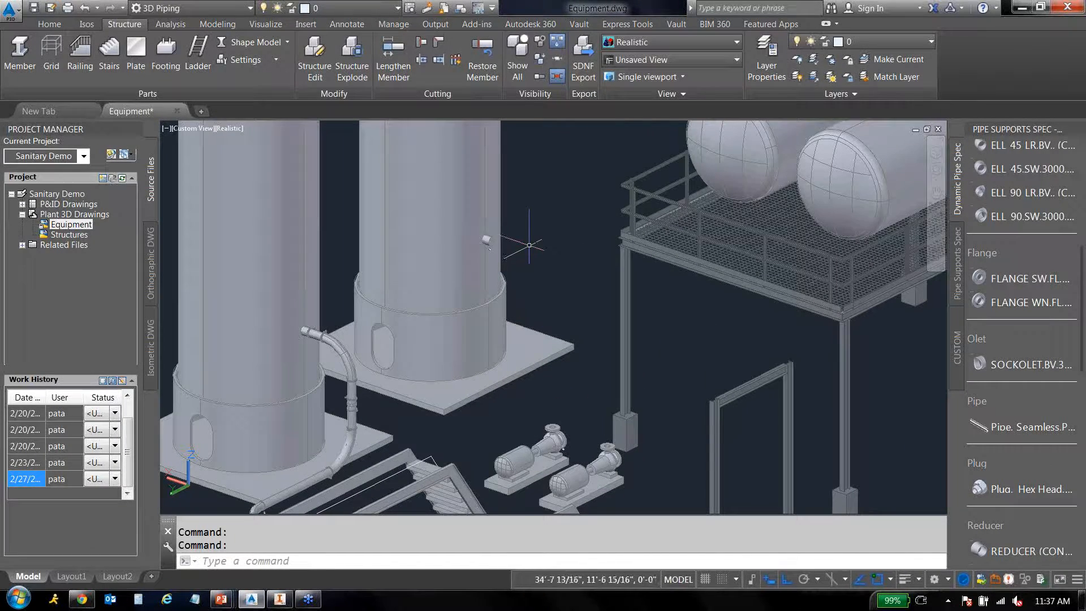
middle_drag(477, 285, 529, 292)
middle_drag(451, 359, 553, 219)
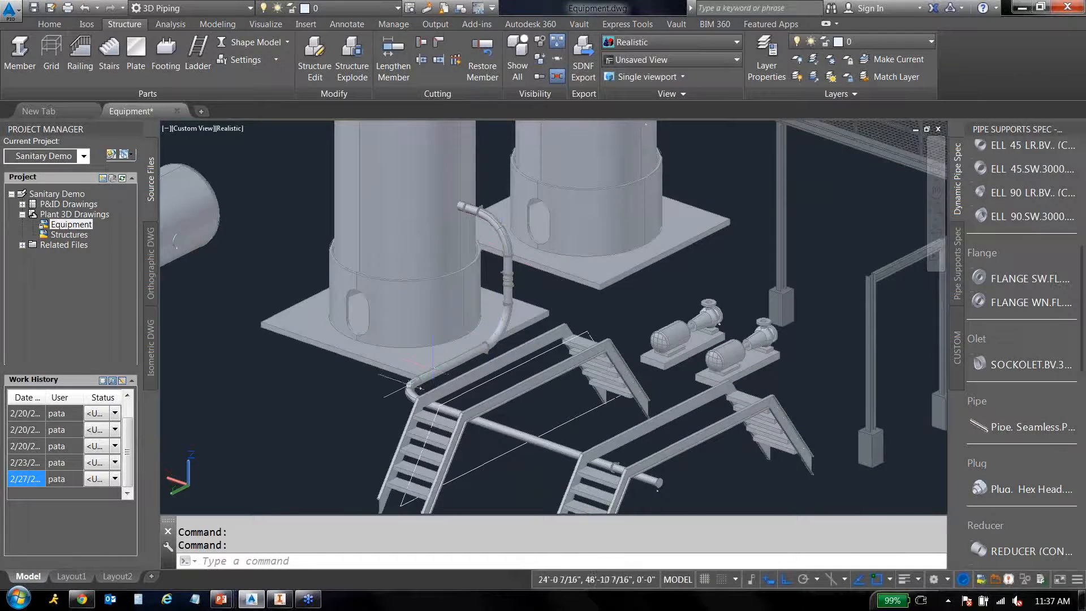
middle_drag(543, 267, 531, 344)
scroll(485, 316, up, 2)
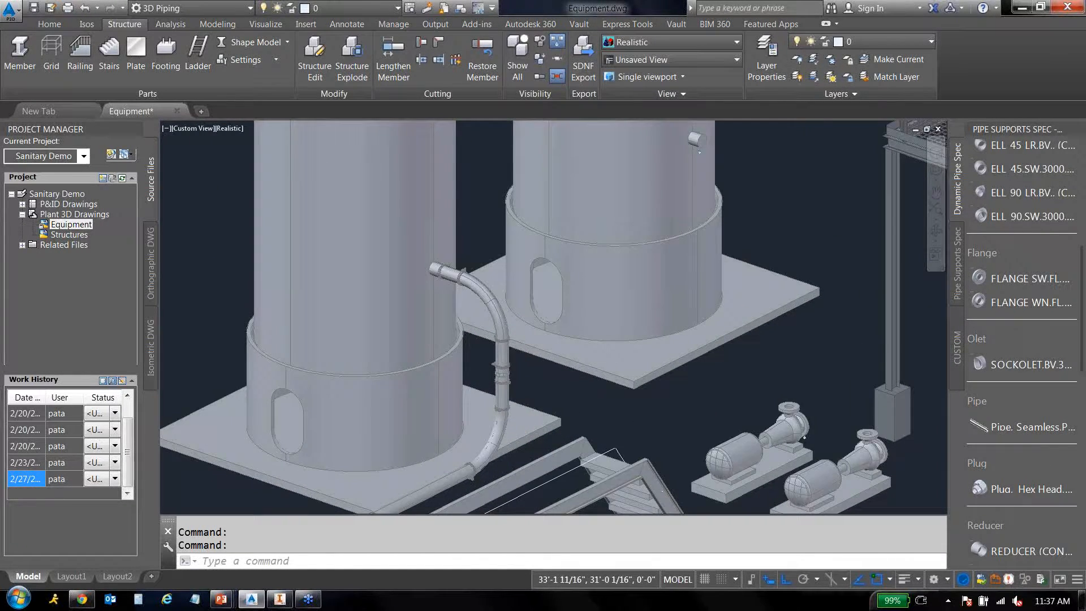
scroll(473, 315, up, 2)
middle_drag(488, 236, 521, 263)
shift+middle_drag(533, 345, 485, 292)
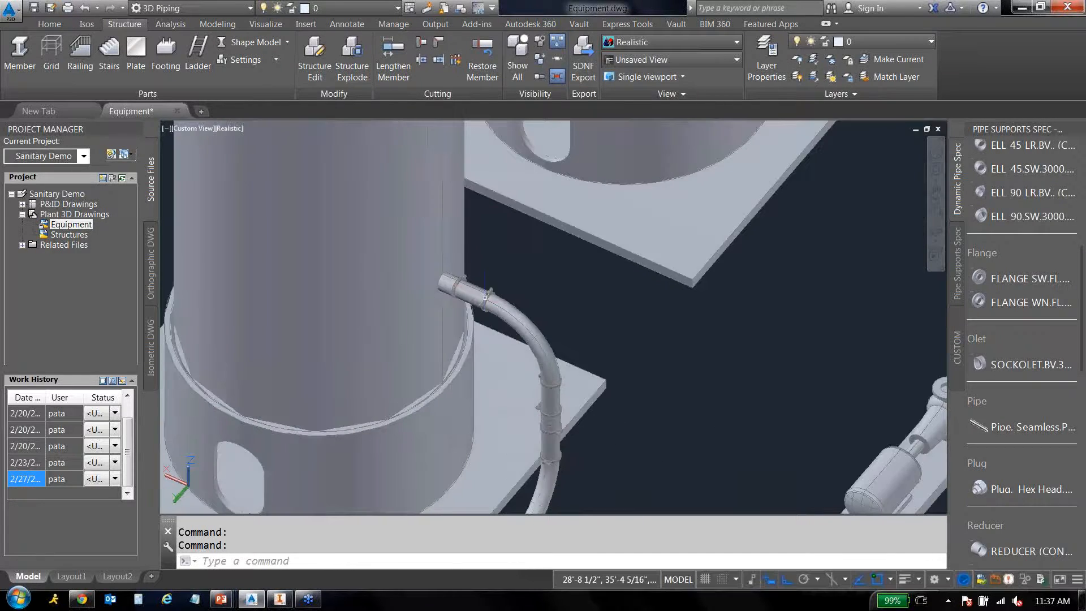
scroll(485, 296, up, 5)
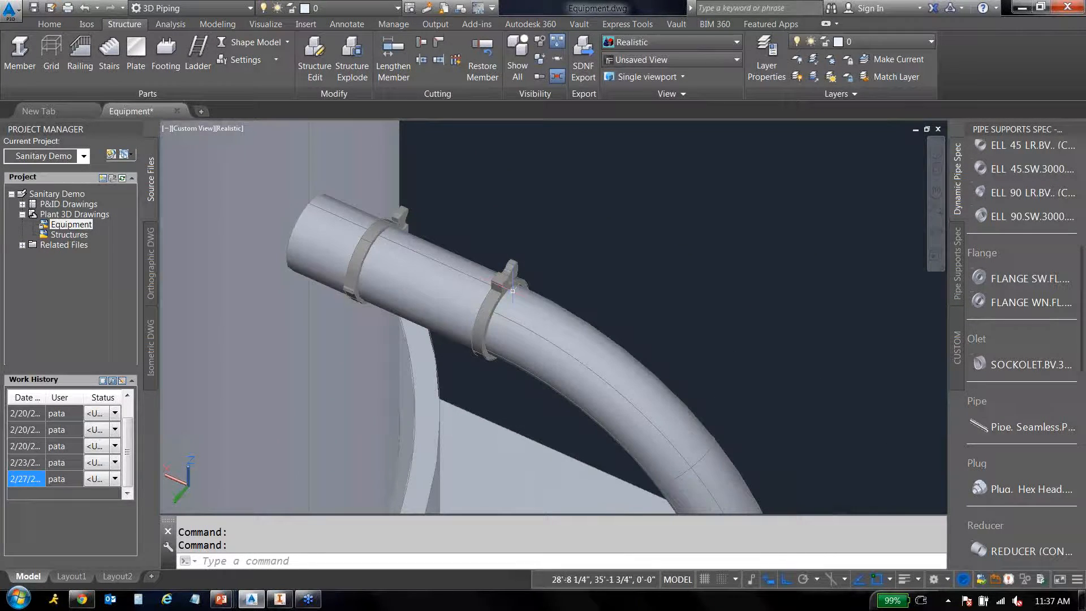
scroll(513, 290, down, 4)
middle_drag(578, 360, 557, 243)
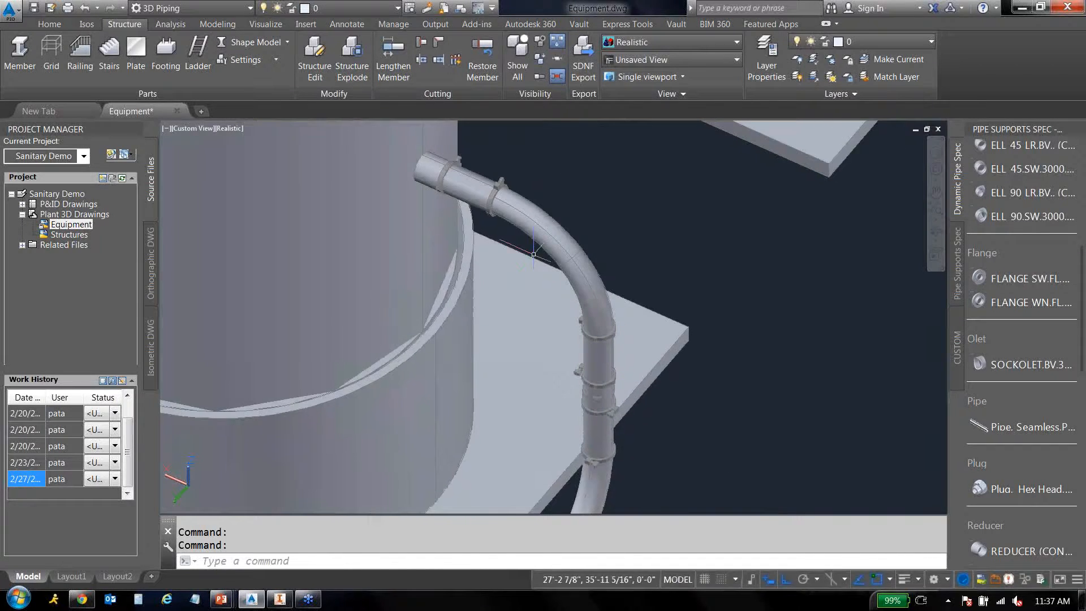
middle_drag(486, 268, 547, 358)
middle_drag(616, 381, 576, 160)
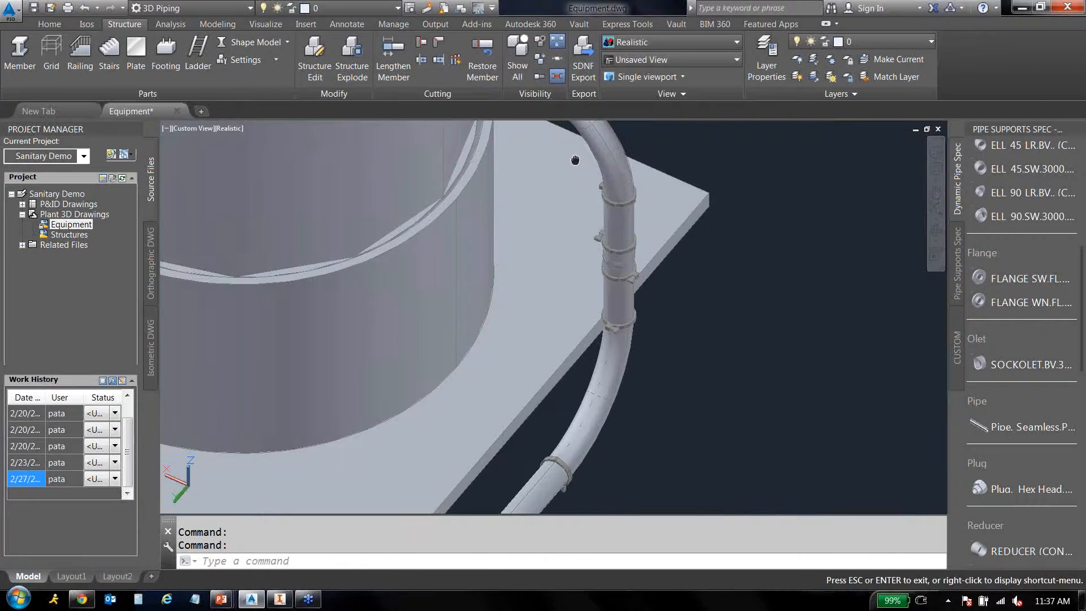
key(Escape)
scroll(639, 316, down, 3)
scroll(639, 322, up, 6)
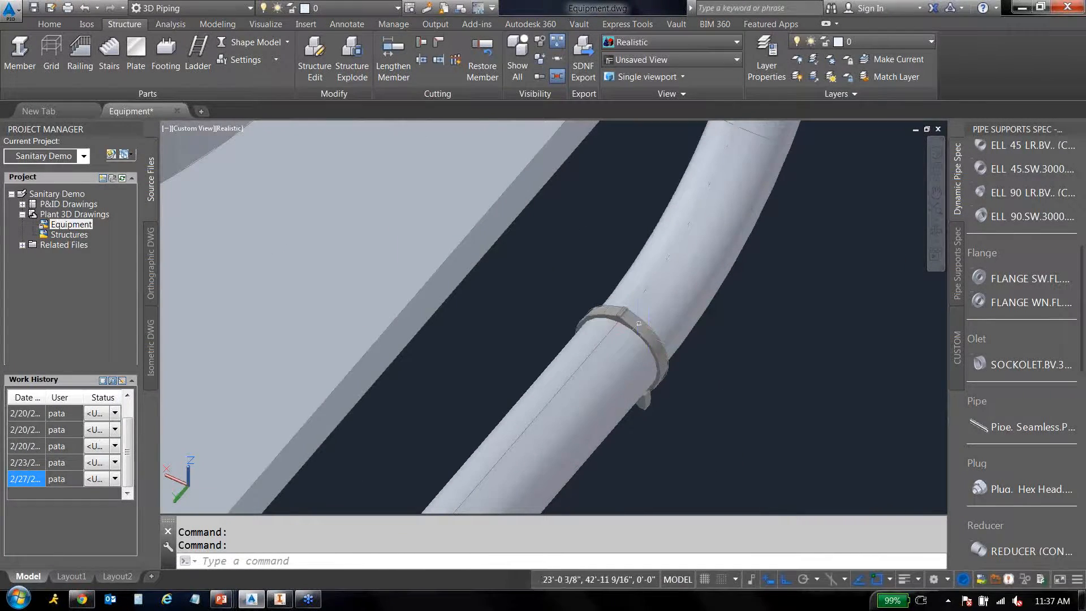
Try to rotate the clamp at the end of the lower bend about the pipe axis.
click(636, 322)
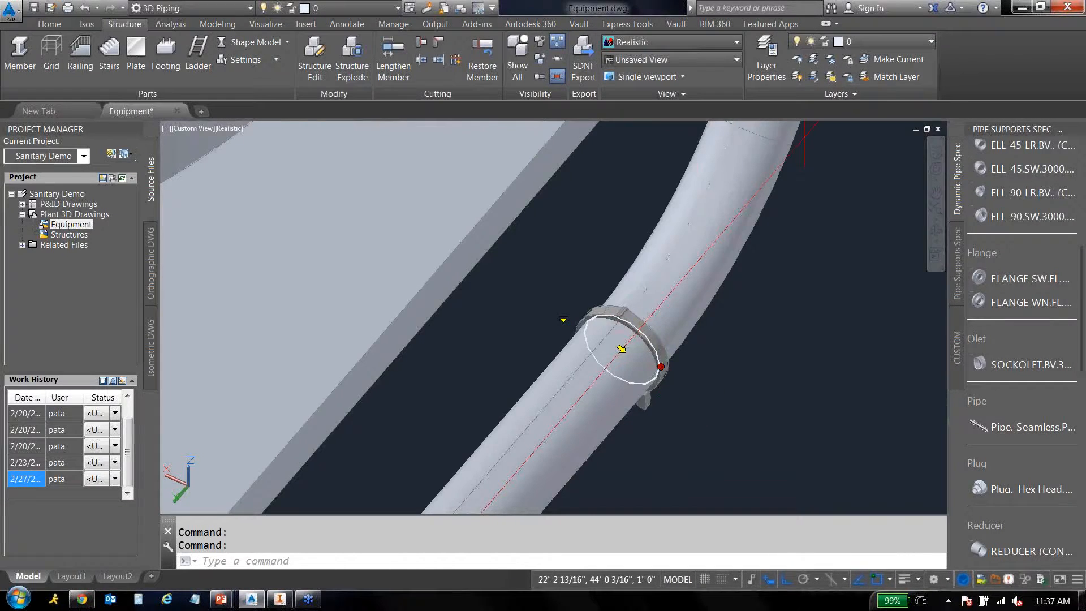
click(660, 367)
click(530, 301)
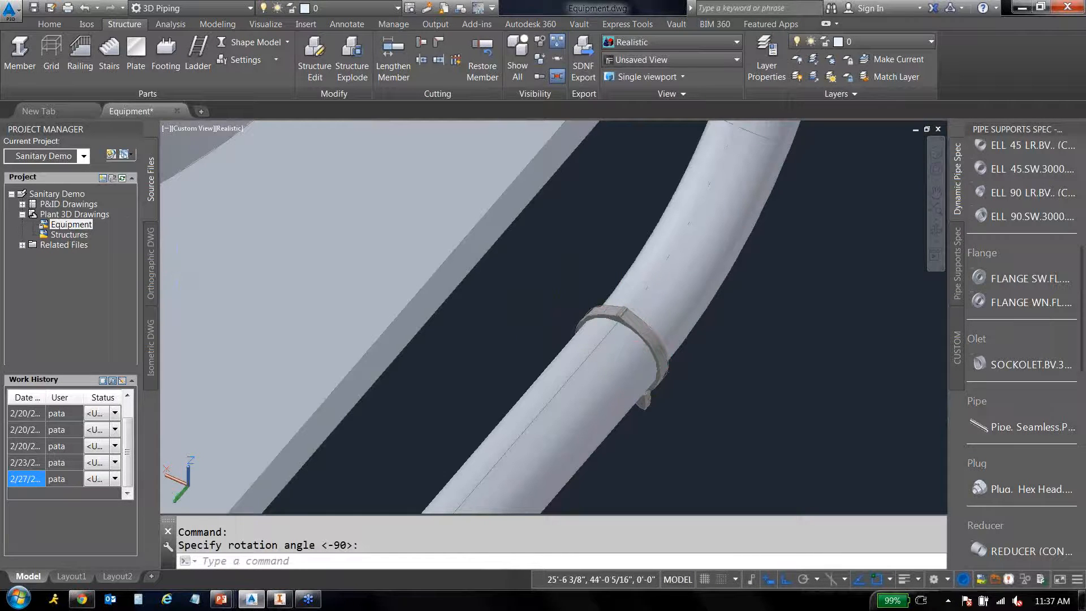
click(618, 303)
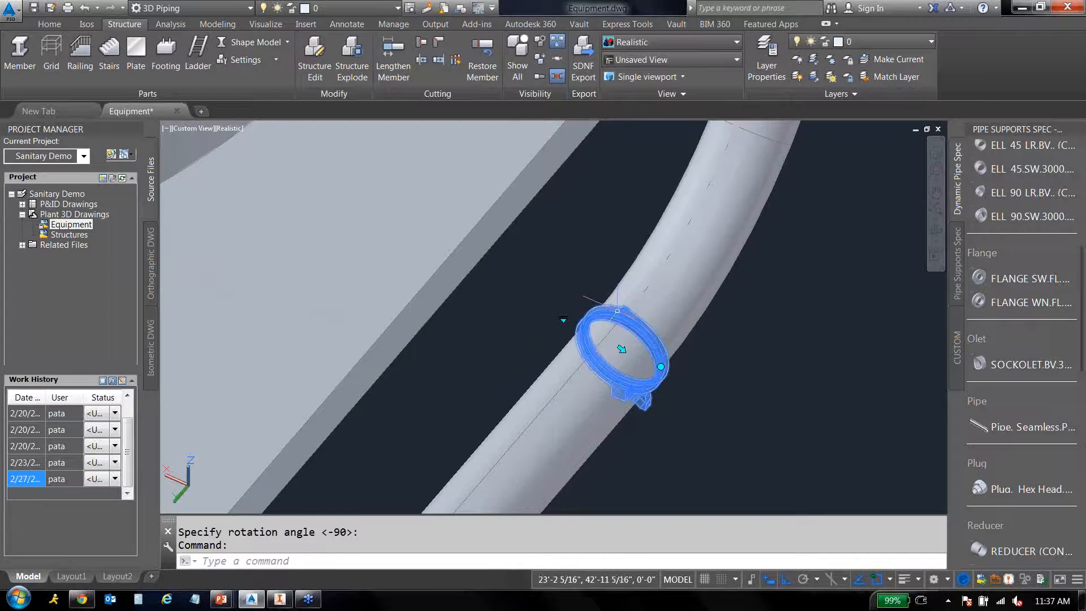
key(Escape)
Inspect the pipe's short end section near the second stair and the rear tower, leaving both unchanged.
middle_drag(701, 328, 449, 225)
scroll(449, 225, down, 7)
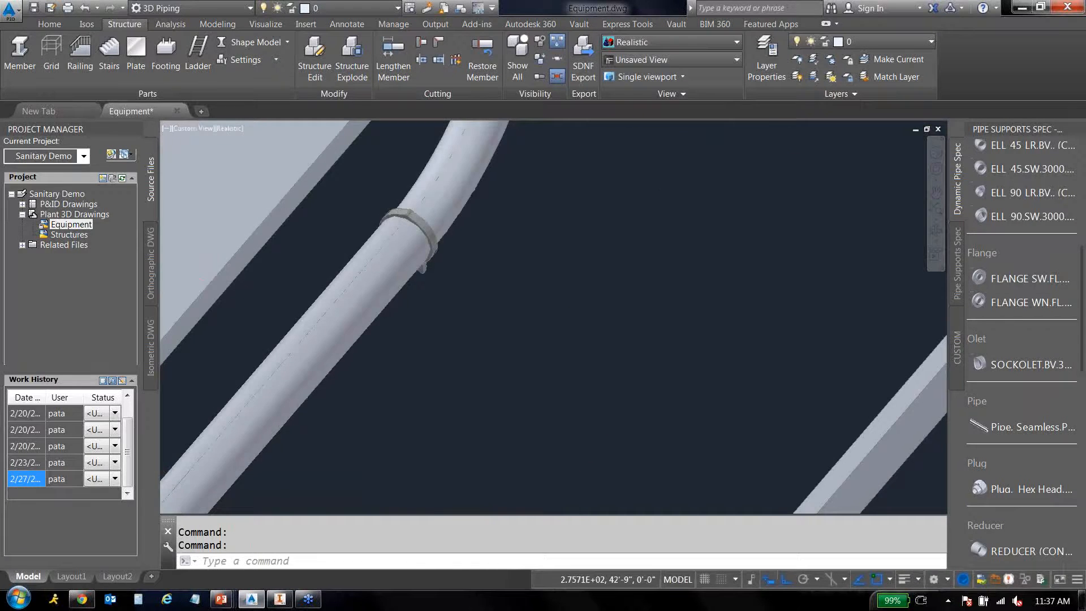
middle_drag(548, 389, 374, 267)
click(551, 409)
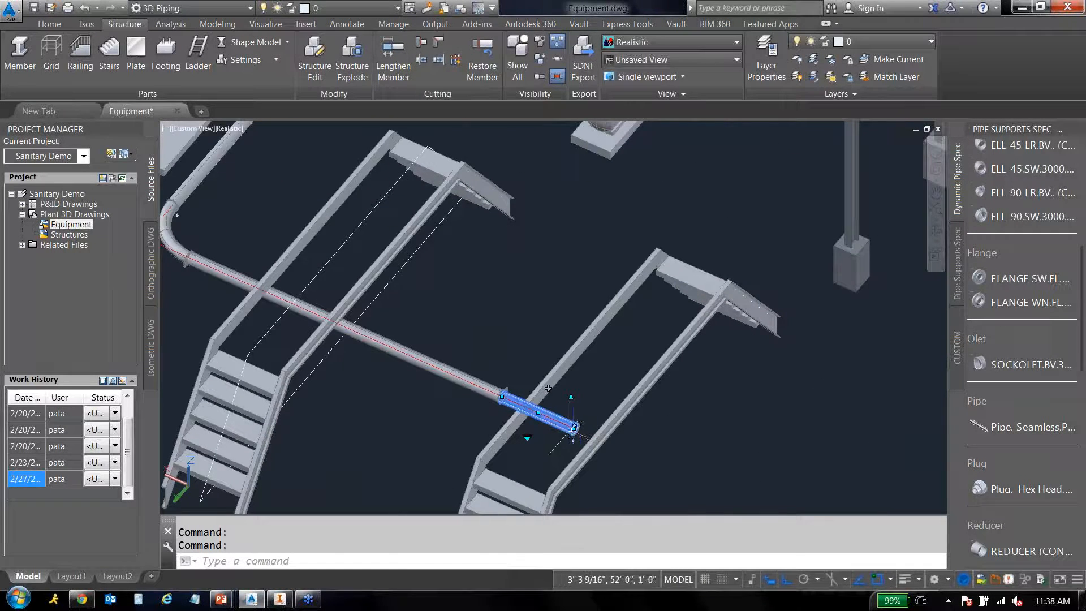
key(Escape)
scroll(503, 408, down, 3)
middle_drag(533, 262, 461, 338)
scroll(503, 407, down, 2)
click(462, 338)
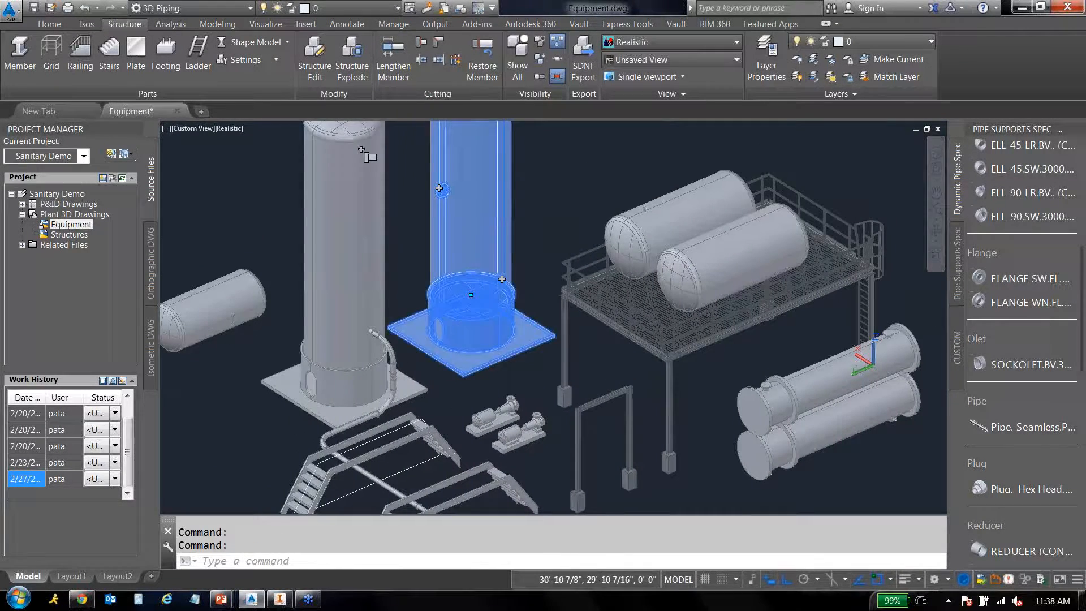
key(Escape)
Switch to Inventor and look at the 2 in single-pin clamp model.
mouse_move(282, 602)
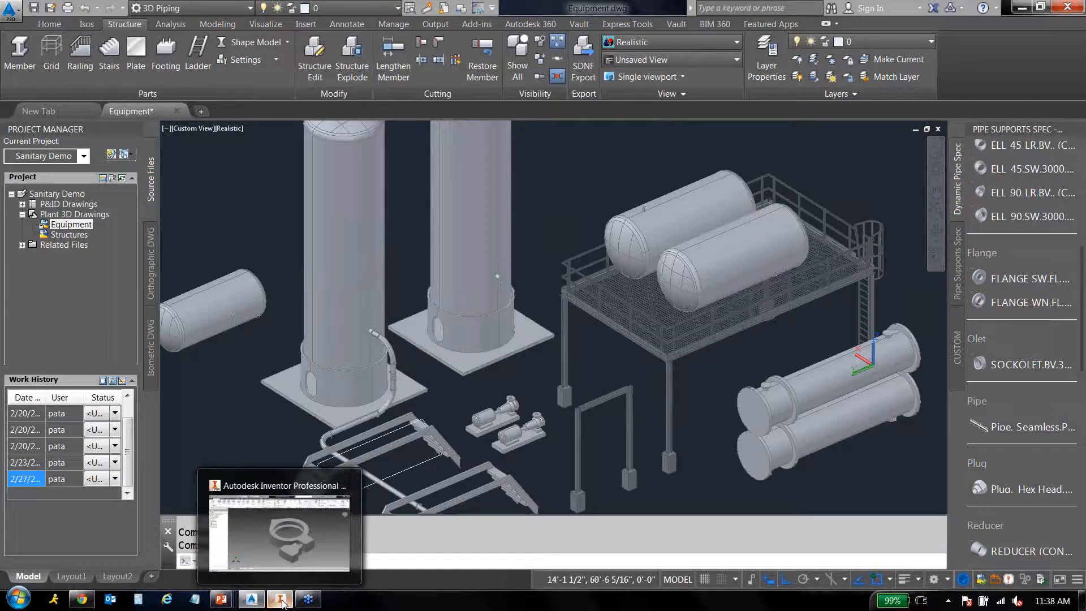
click(281, 603)
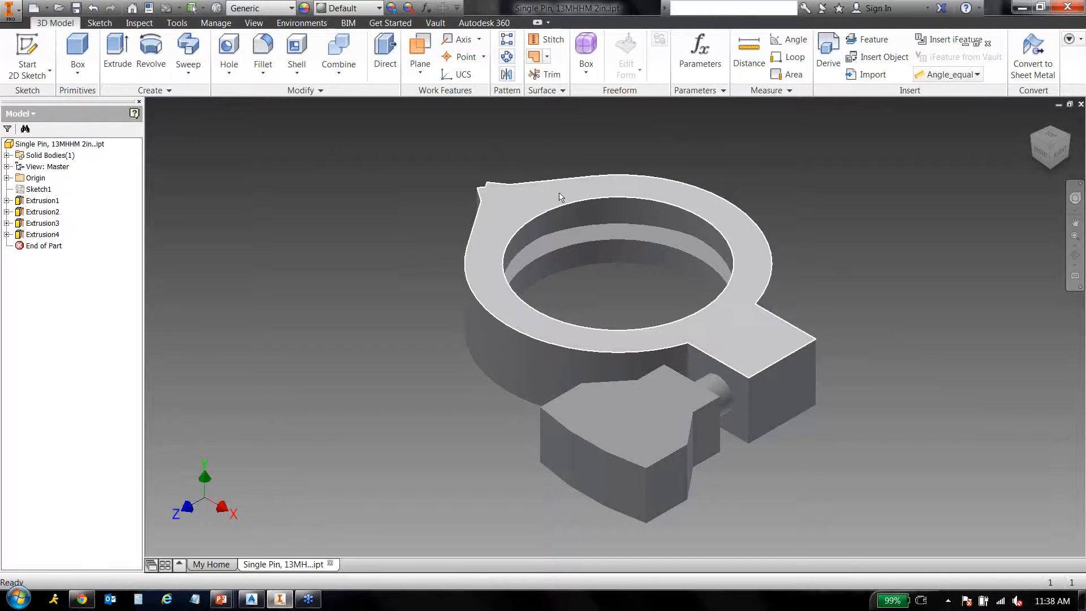
click(726, 325)
click(419, 314)
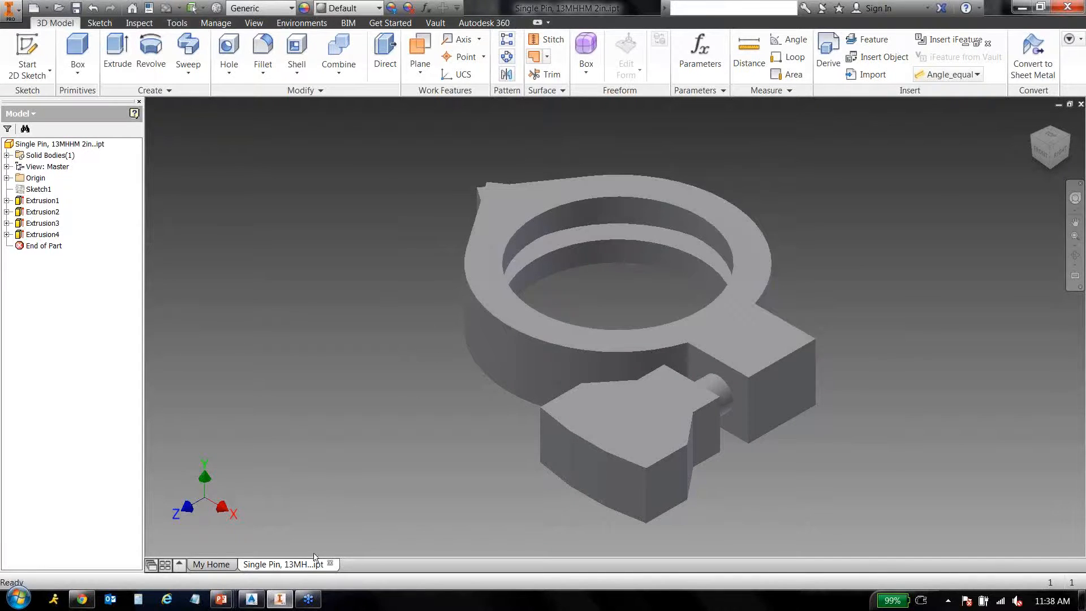
Switch back to AutoCAD Plant 3D and examine the two towers' bases, the front tower's clamped pipe and the rear tower's nozzle.
click(252, 599)
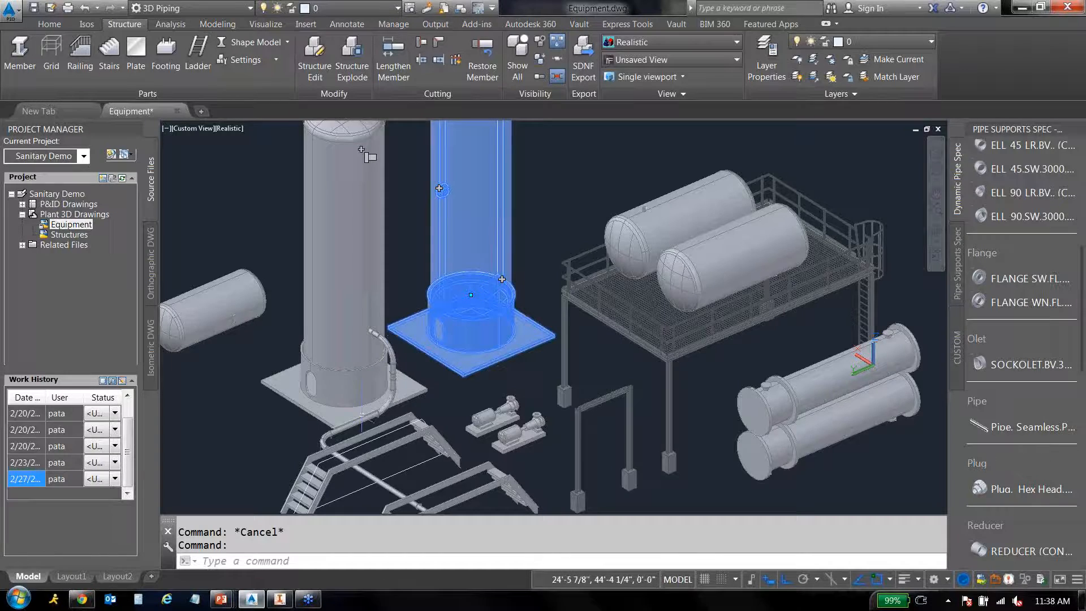
scroll(366, 423, up, 2)
scroll(371, 423, up, 5)
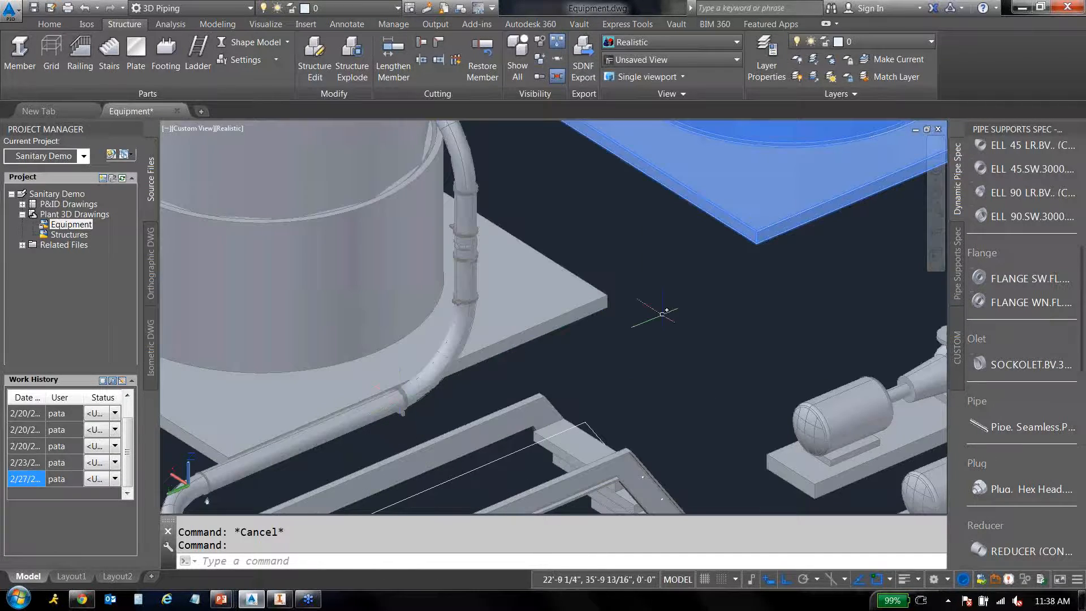
scroll(652, 317, down, 5)
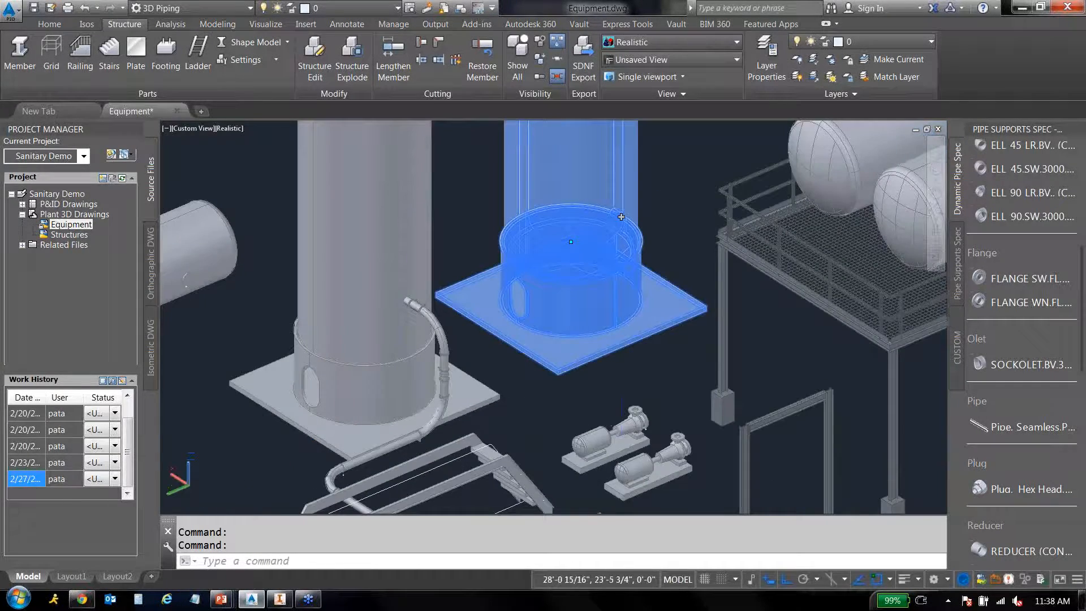
middle_drag(621, 303, 521, 367)
scroll(429, 367, up, 4)
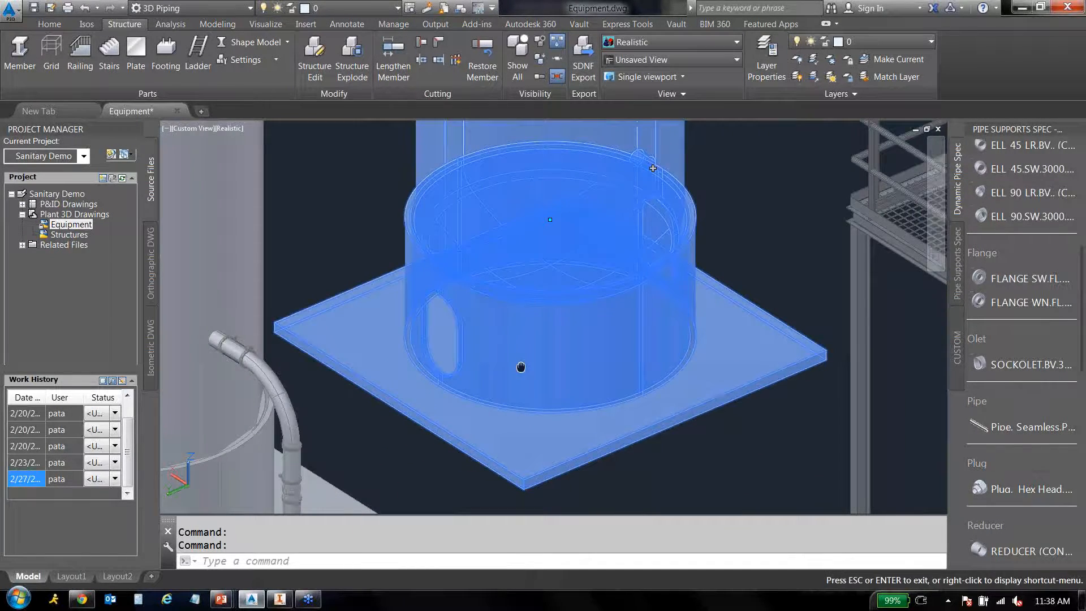
key(Escape)
scroll(608, 314, down, 5)
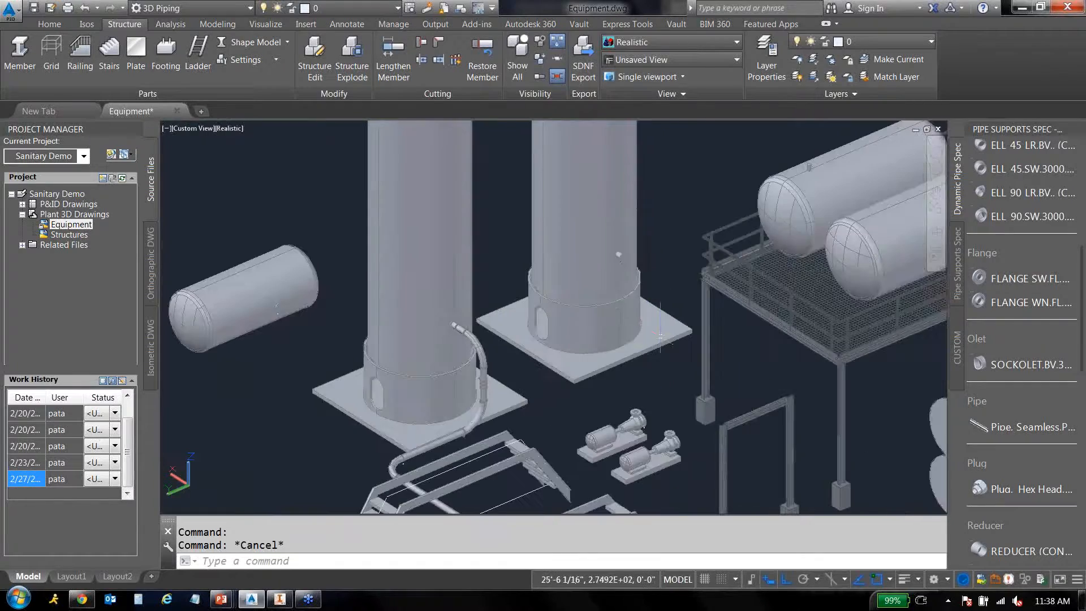
shift+middle_drag(660, 338, 706, 313)
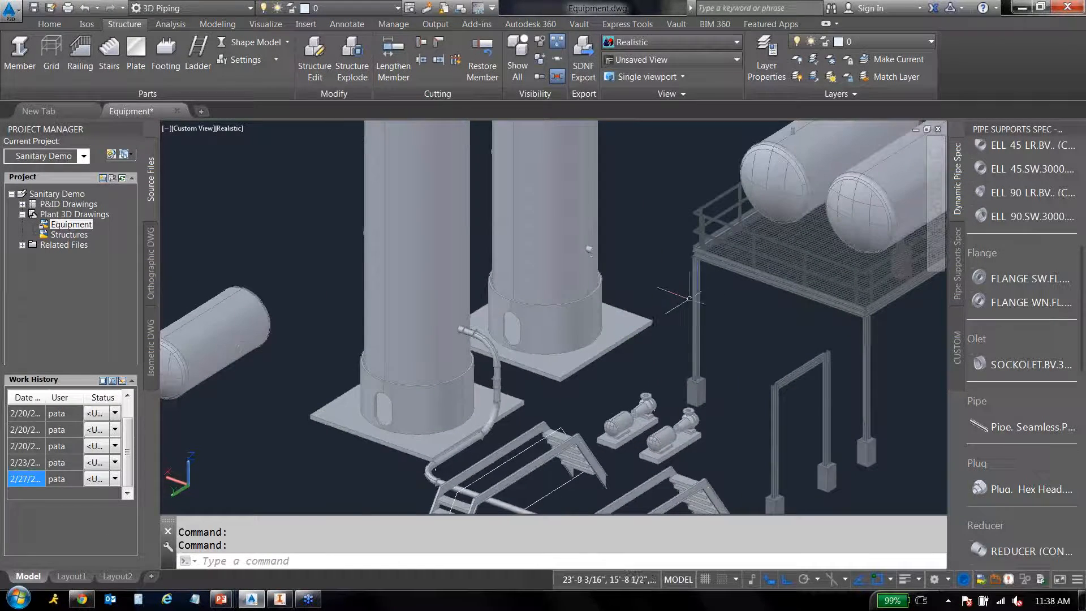
shift+middle_drag(668, 238, 596, 343)
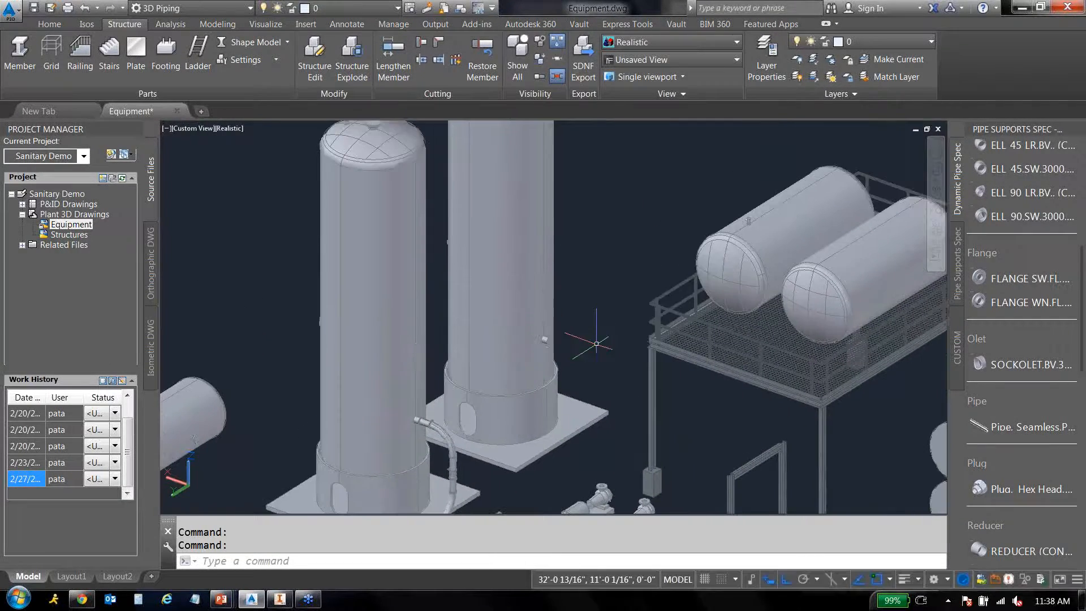
Route a 7' pipe straight out from the rear tower's short lower nozzle.
scroll(563, 364, up, 5)
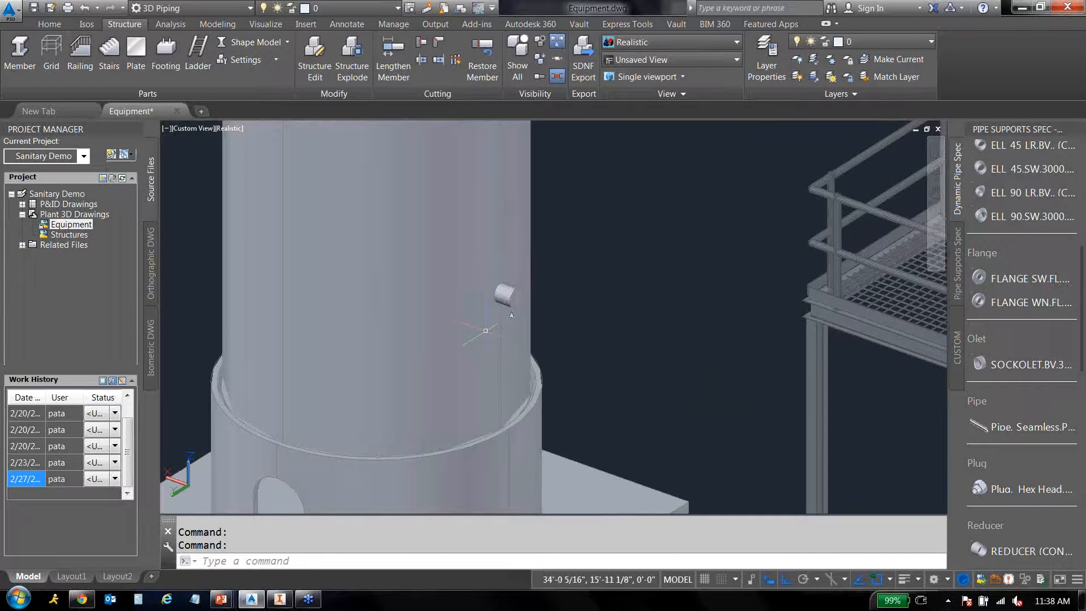
click(503, 309)
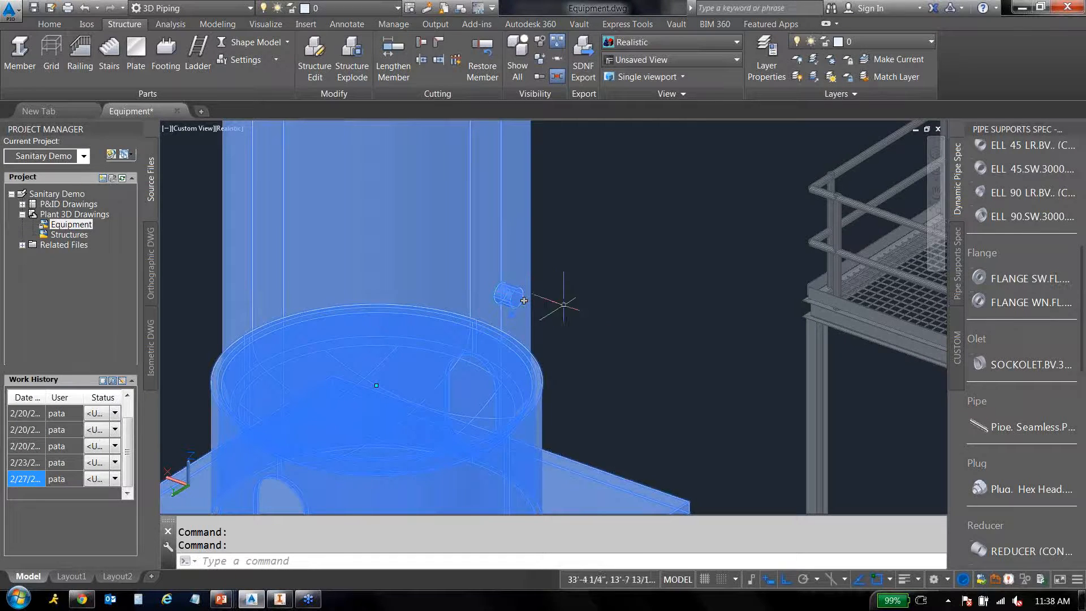
click(524, 300)
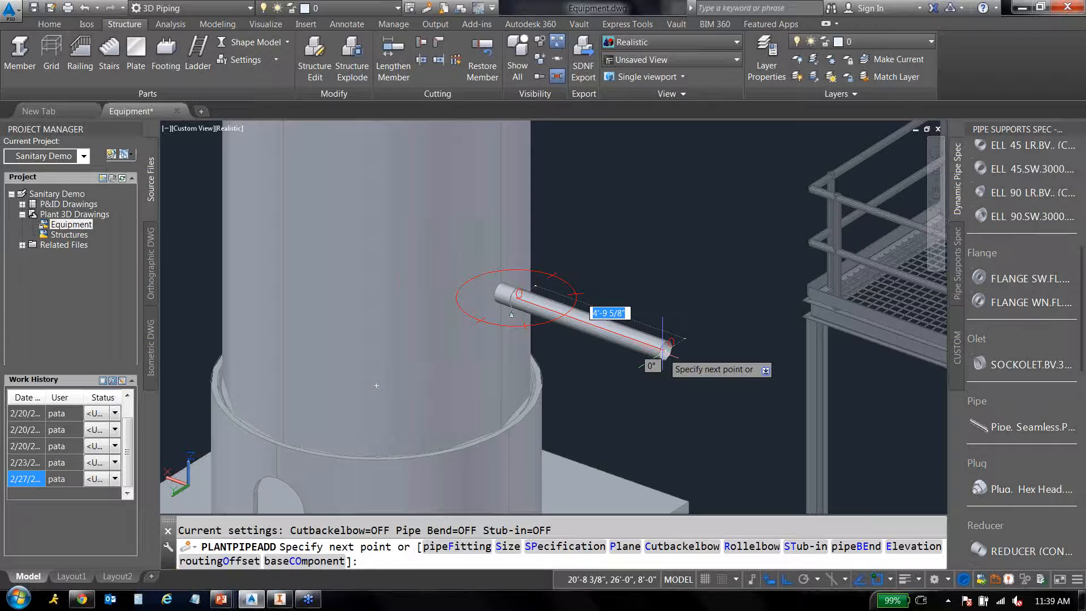
text(7')
key(Return)
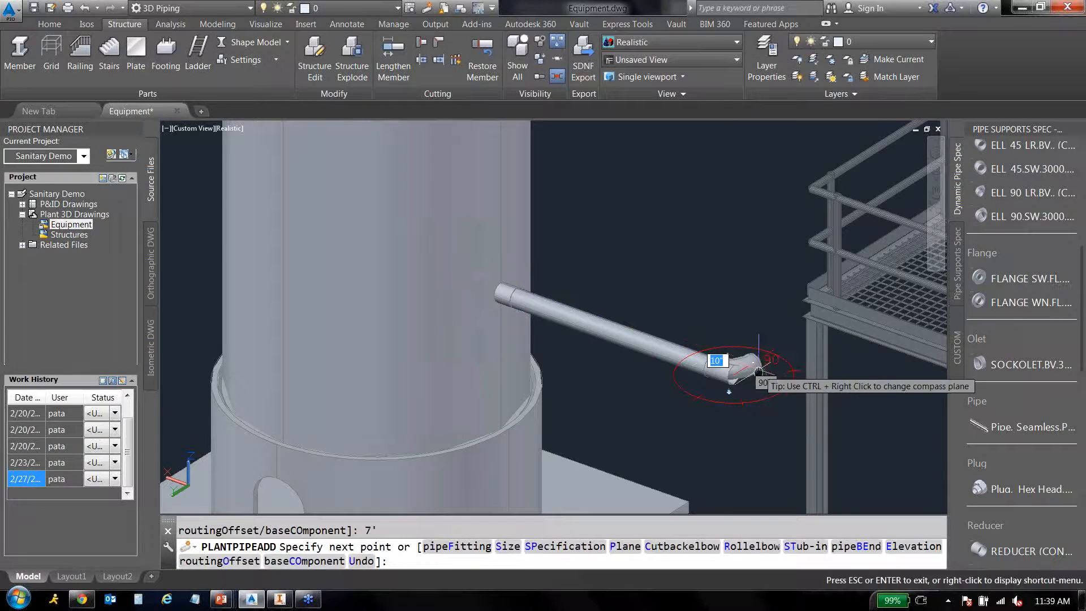
Turn the new pipe run 90° with an elbow and a short segment, and end the route there.
middle_drag(758, 370, 682, 330)
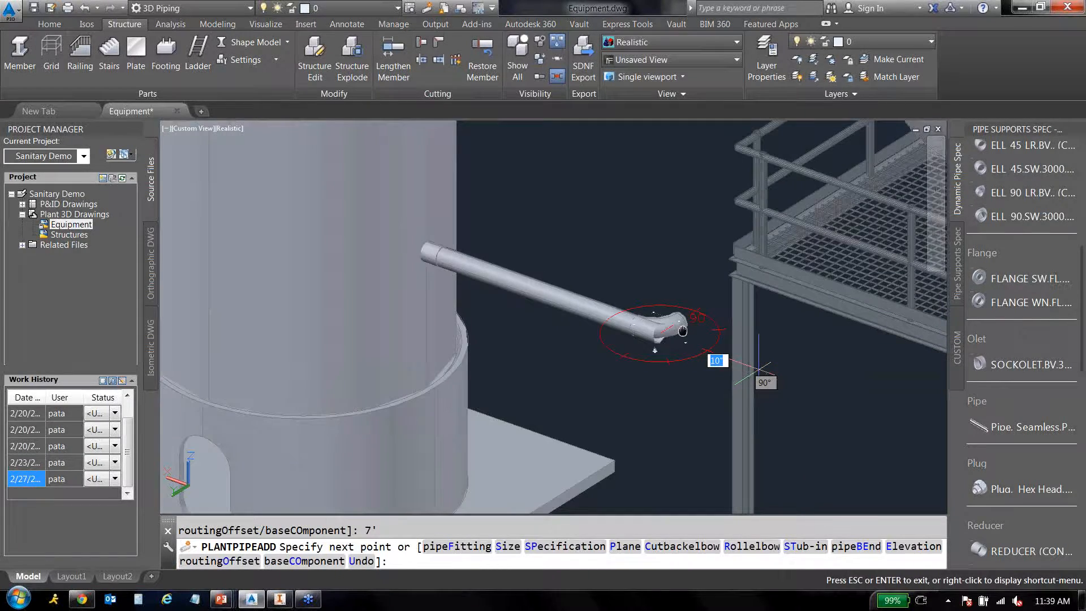
scroll(682, 331, up, 4)
click(698, 310)
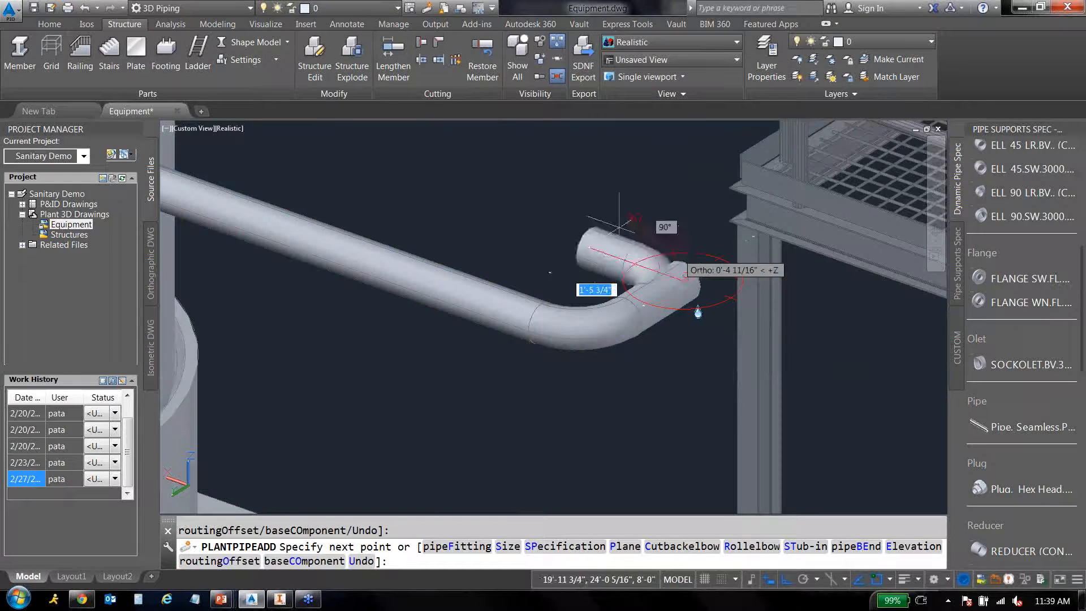
key(Escape)
Erase the newly routed pipe, its elbow and the short end segment from the rear tower's nozzle.
click(583, 409)
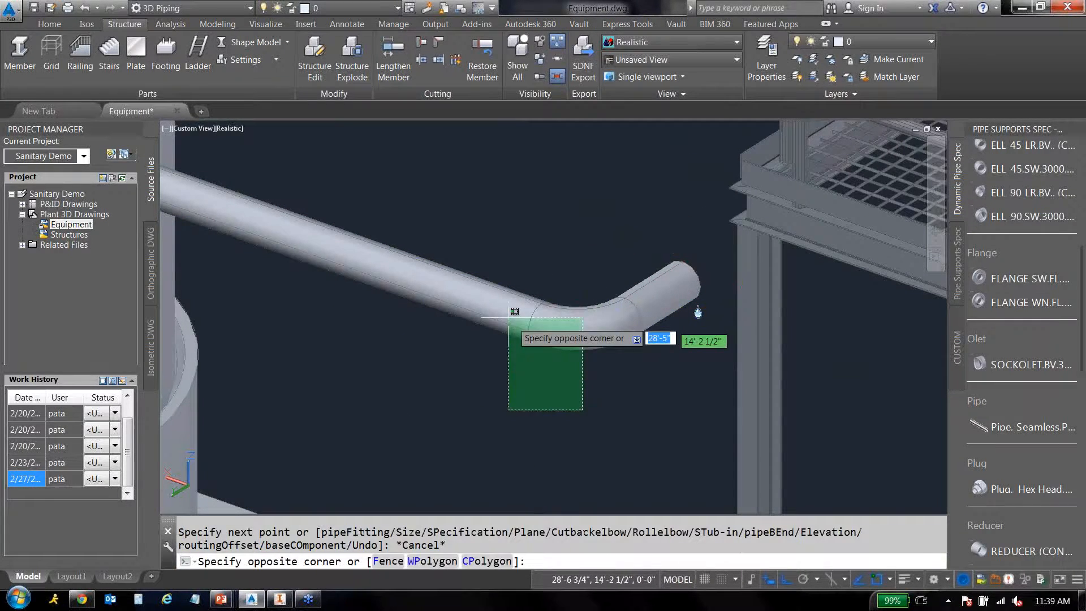
click(508, 317)
key(Delete)
click(611, 319)
click(612, 294)
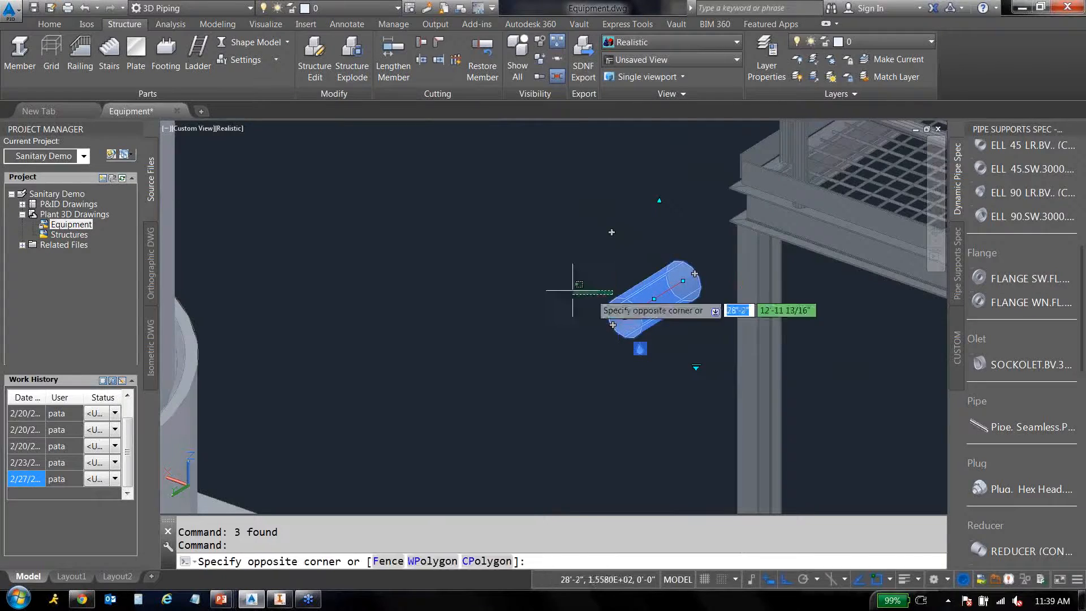
click(333, 212)
key(Delete)
Set the pipe spec for routing to SANITARY W. FLANGE.
click(56, 26)
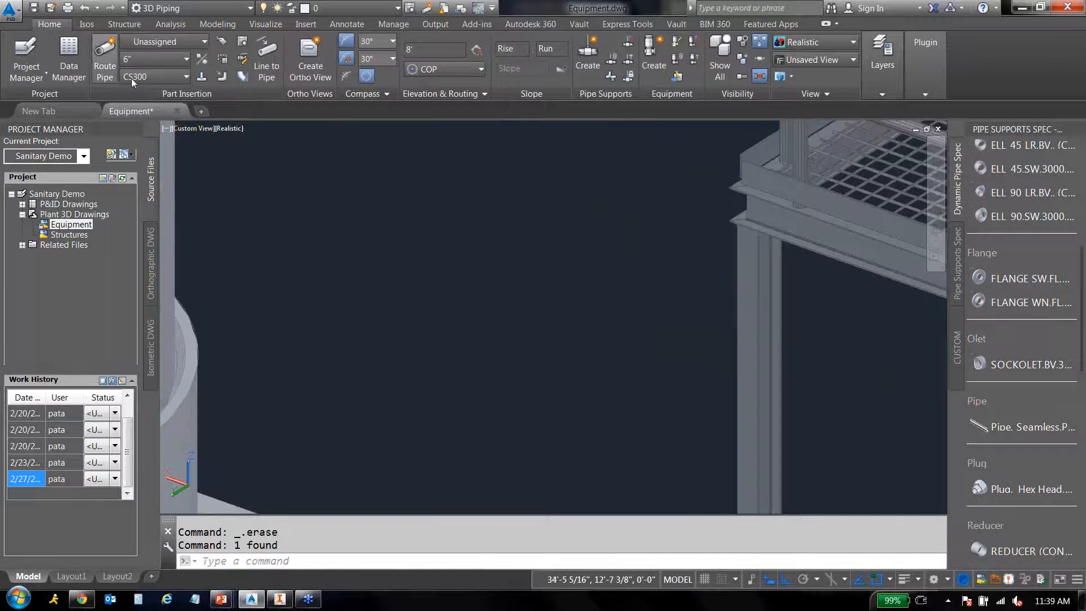
click(150, 78)
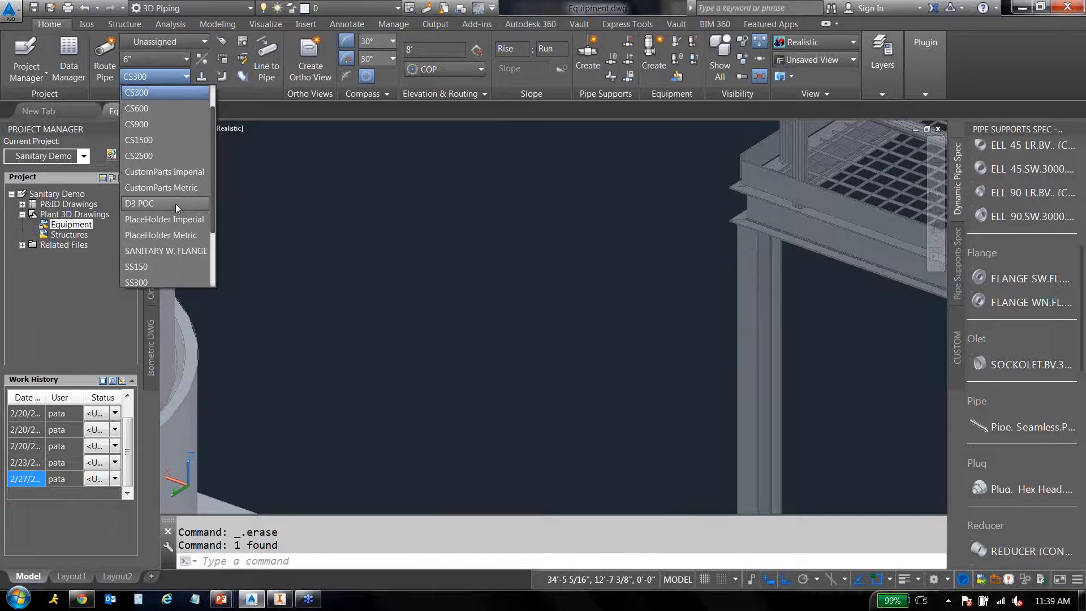
click(167, 253)
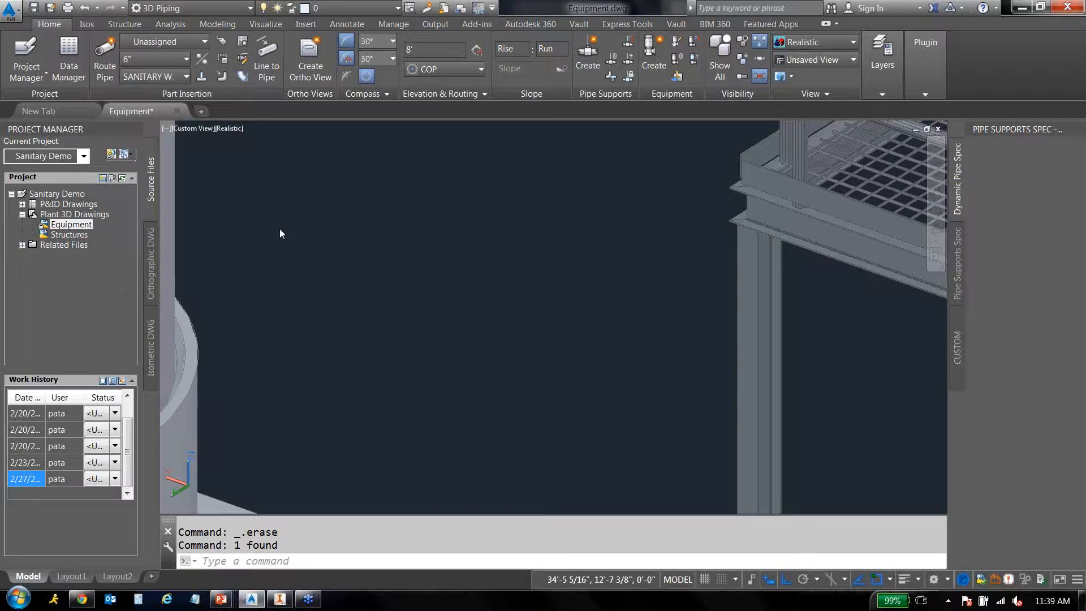
middle_drag(249, 235, 426, 266)
click(172, 77)
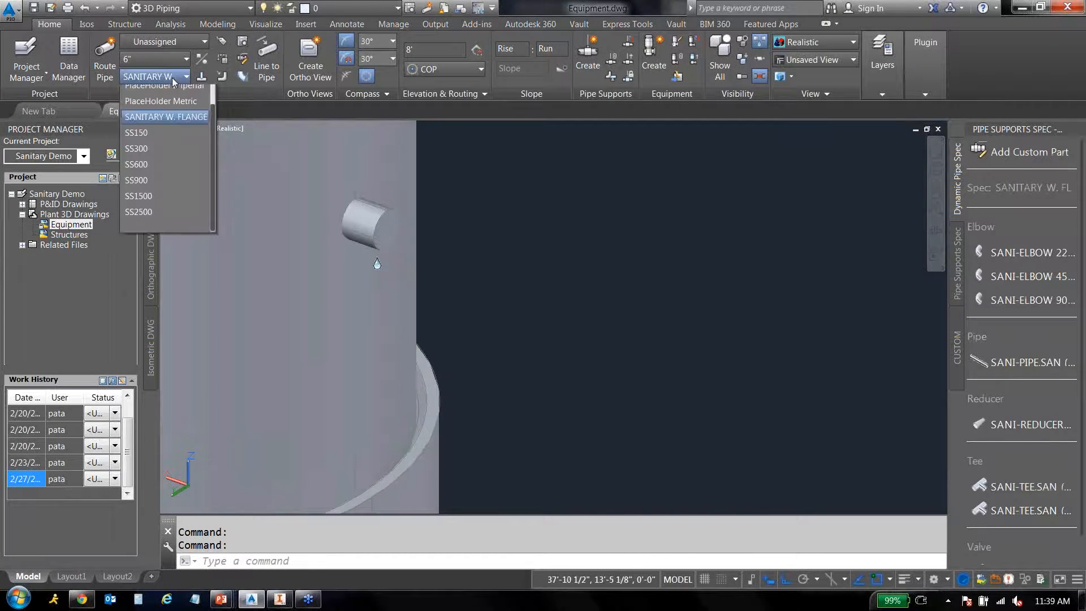
scroll(179, 140, up, 4)
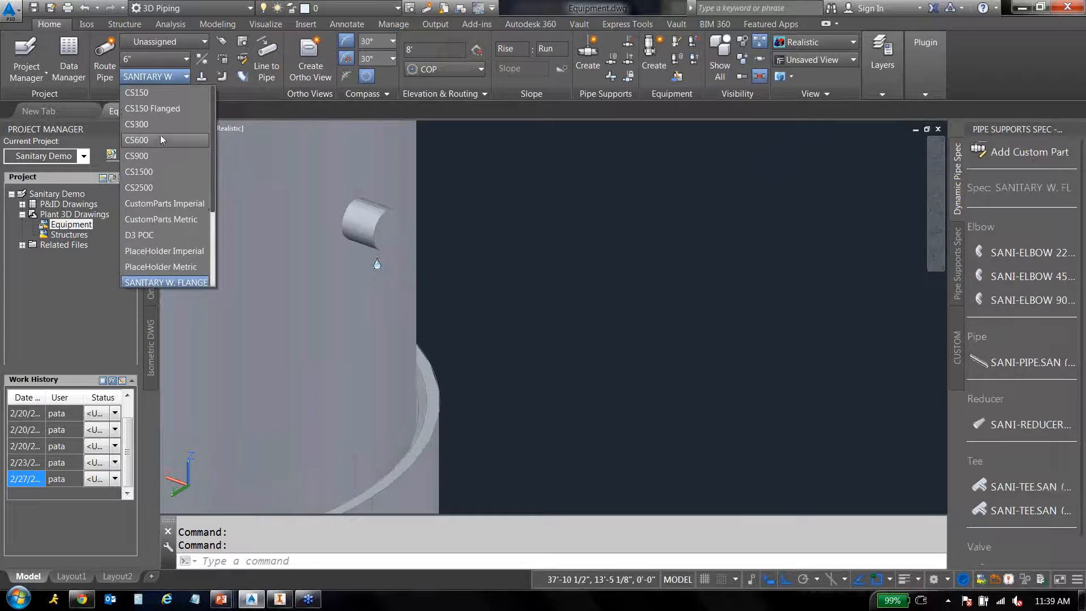
scroll(165, 254, down, 1)
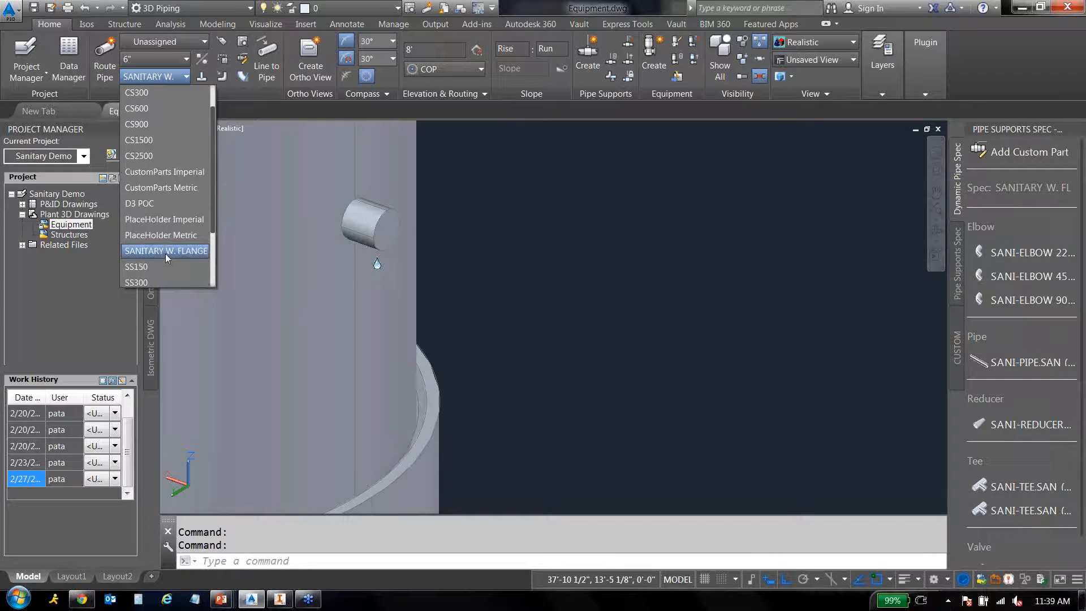
click(165, 254)
Route a 4' sanitary pipe with a clamped connection straight out from the rear tower's nozzle.
click(392, 233)
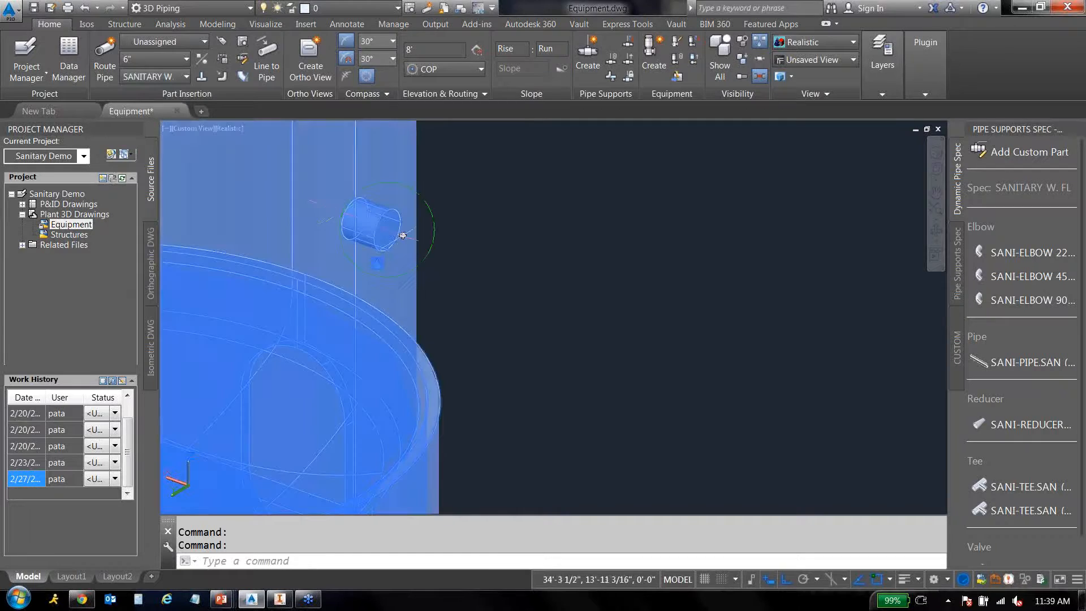
click(401, 232)
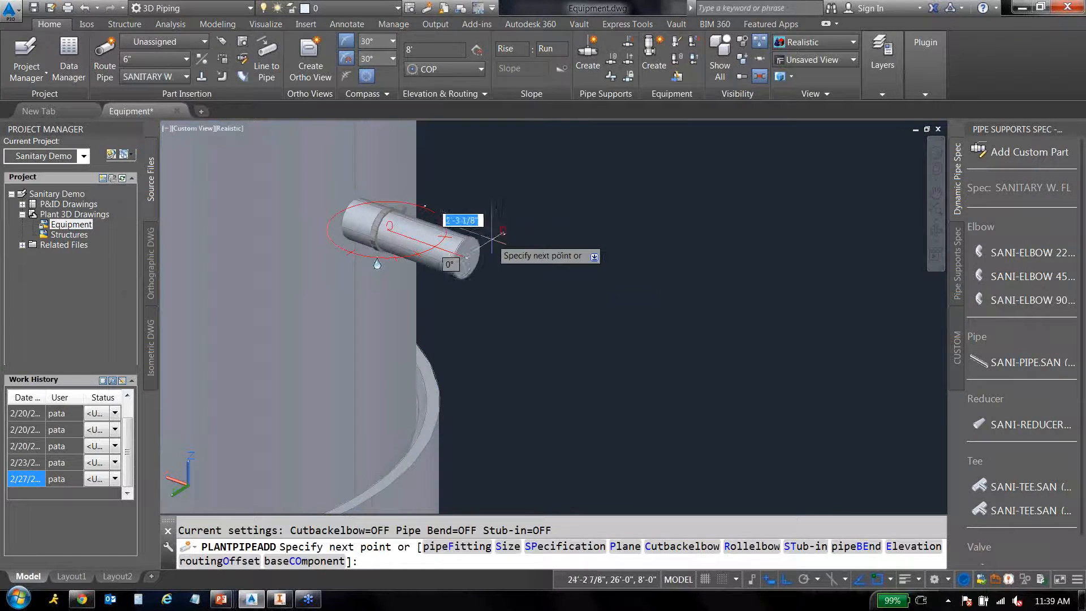
scroll(498, 228, up, 2)
scroll(497, 228, up, 3)
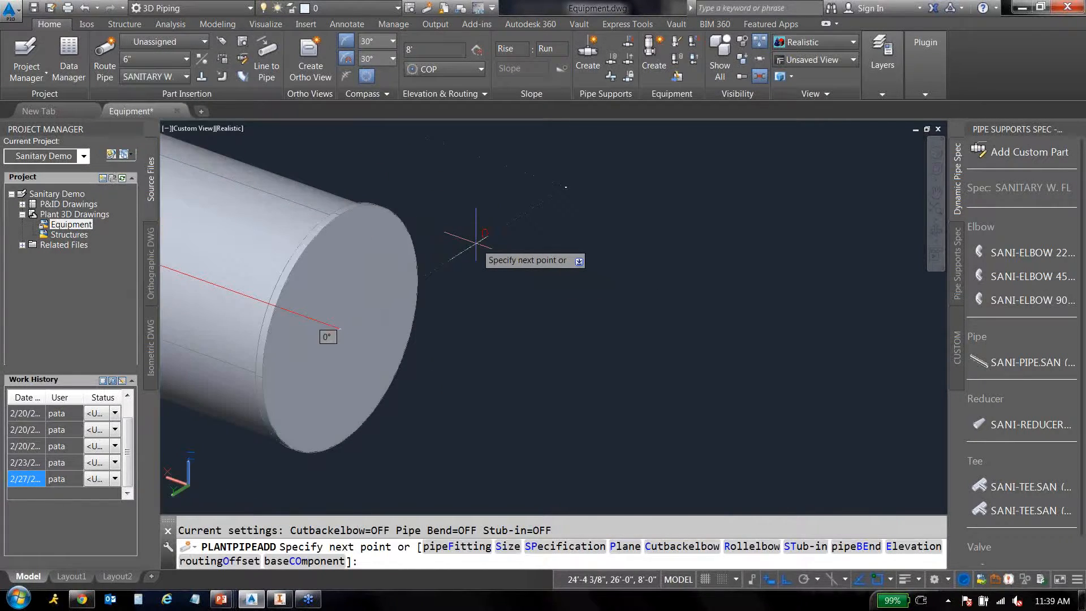
scroll(610, 238, down, 3)
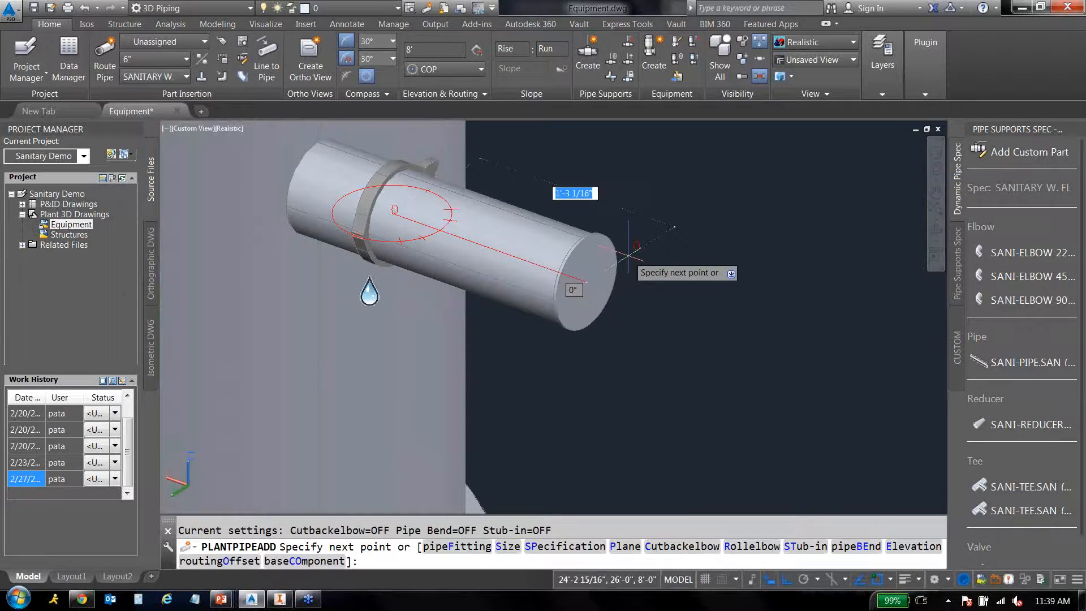
scroll(509, 257, down, 2)
scroll(546, 274, up, 2)
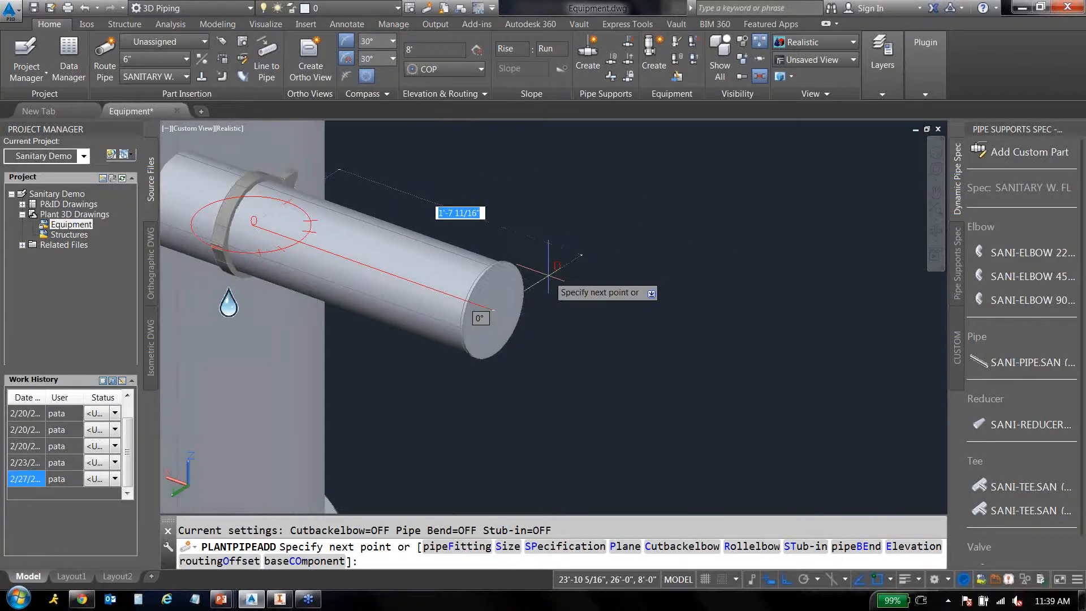
scroll(517, 295, down, 2)
scroll(656, 333, up, 1)
middle_drag(655, 334, 467, 305)
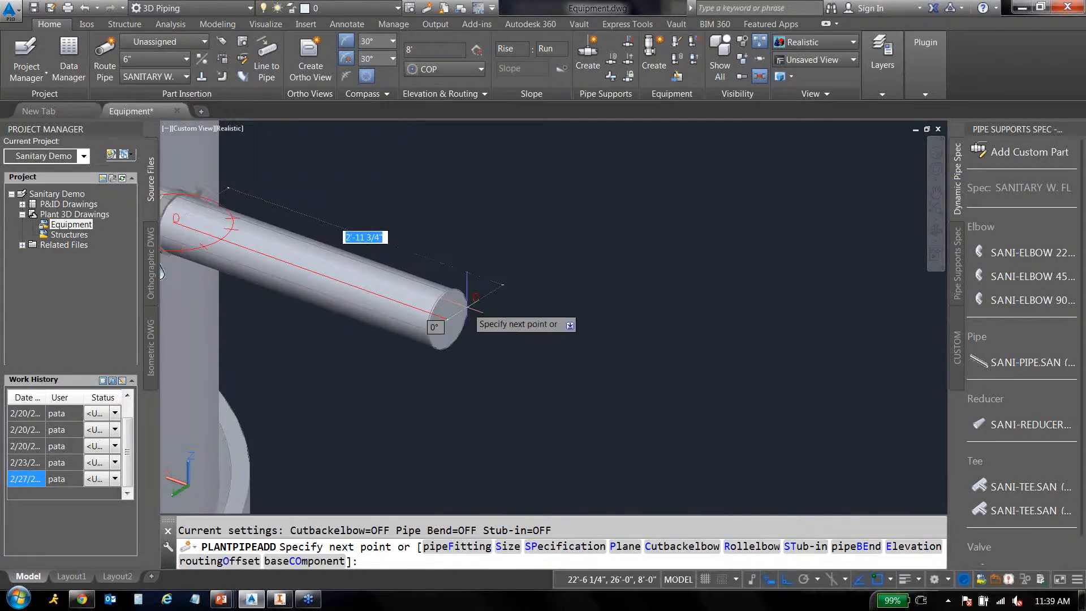
scroll(467, 305, down, 2)
text(4')
key(Return)
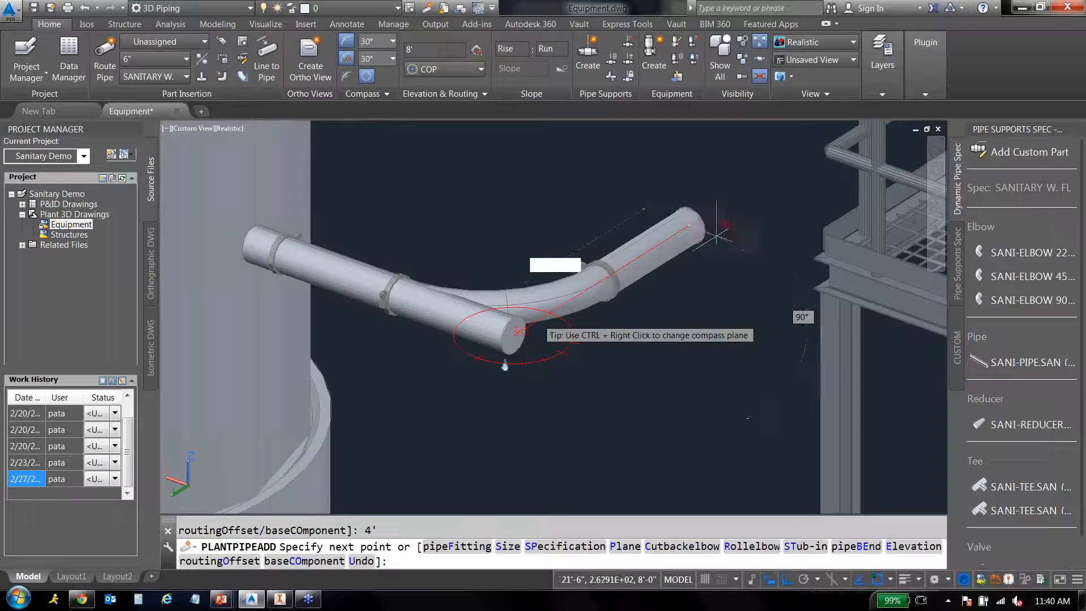
Turn Ortho off and preview continuing the sanitary pipe at 22° and 90°, ending the route without placing another segment.
key(F8)
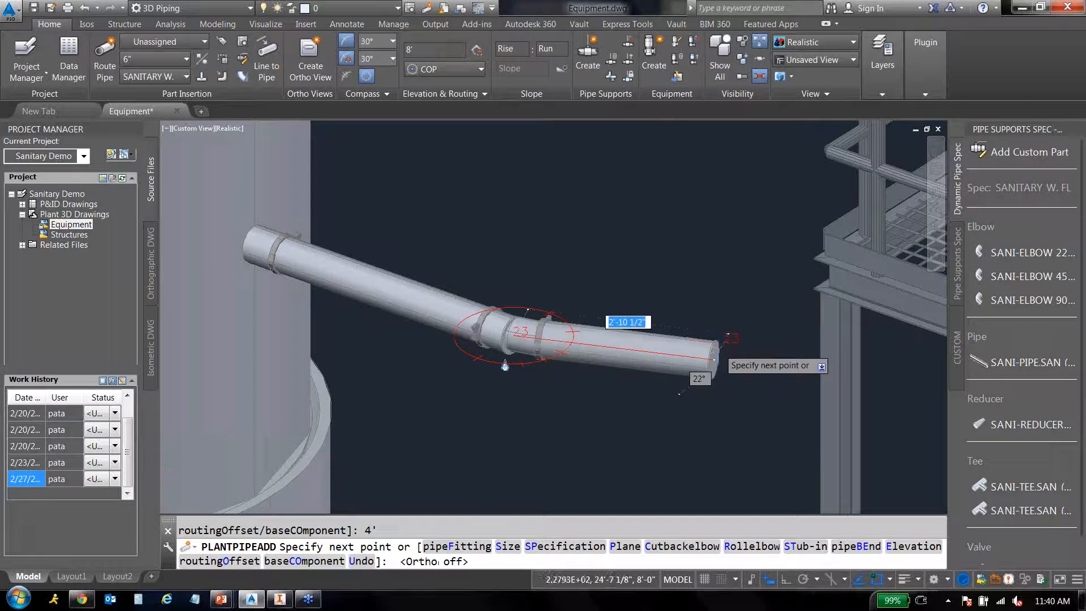
scroll(714, 358, up, 2)
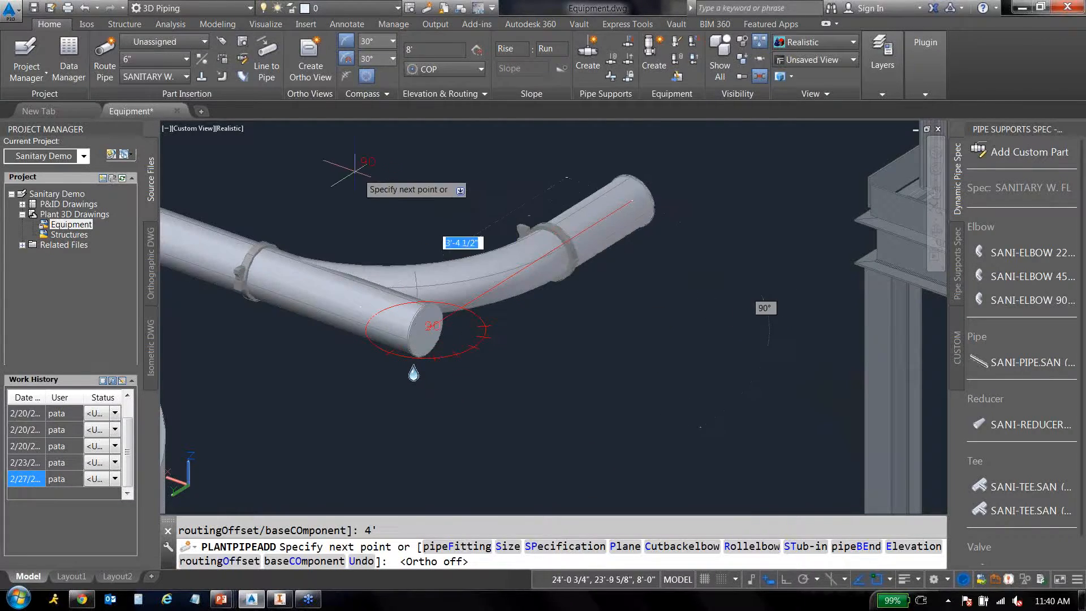
key(Escape)
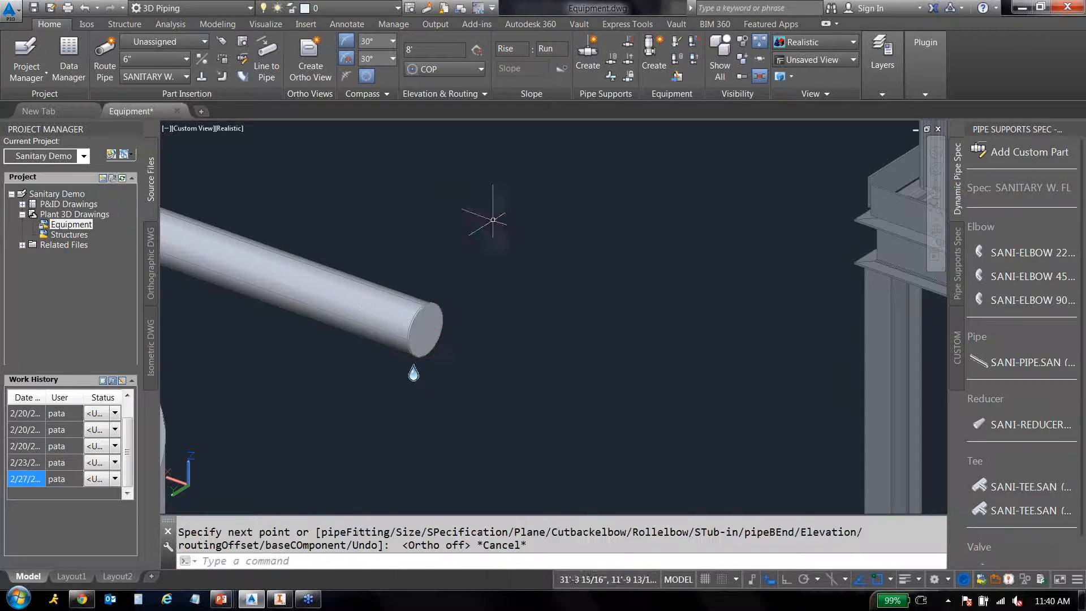
click(242, 77)
click(447, 341)
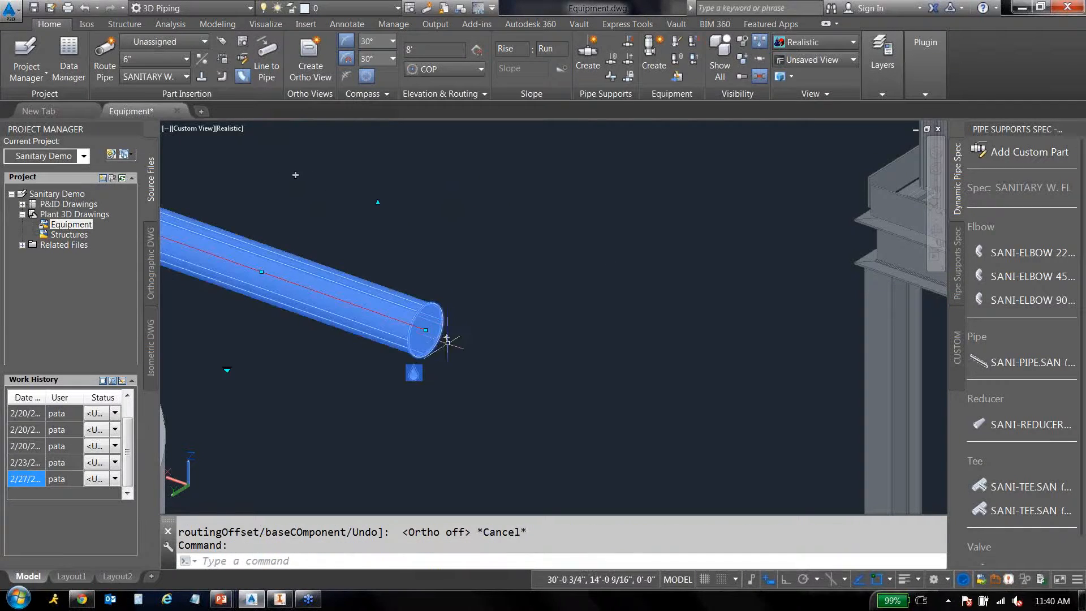
click(447, 338)
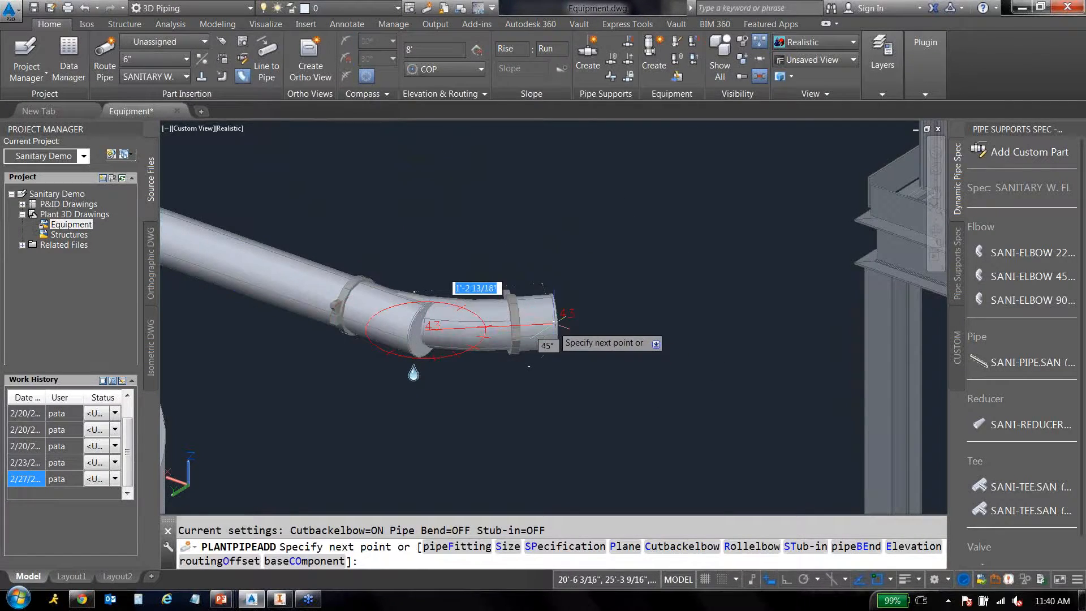
key(Escape)
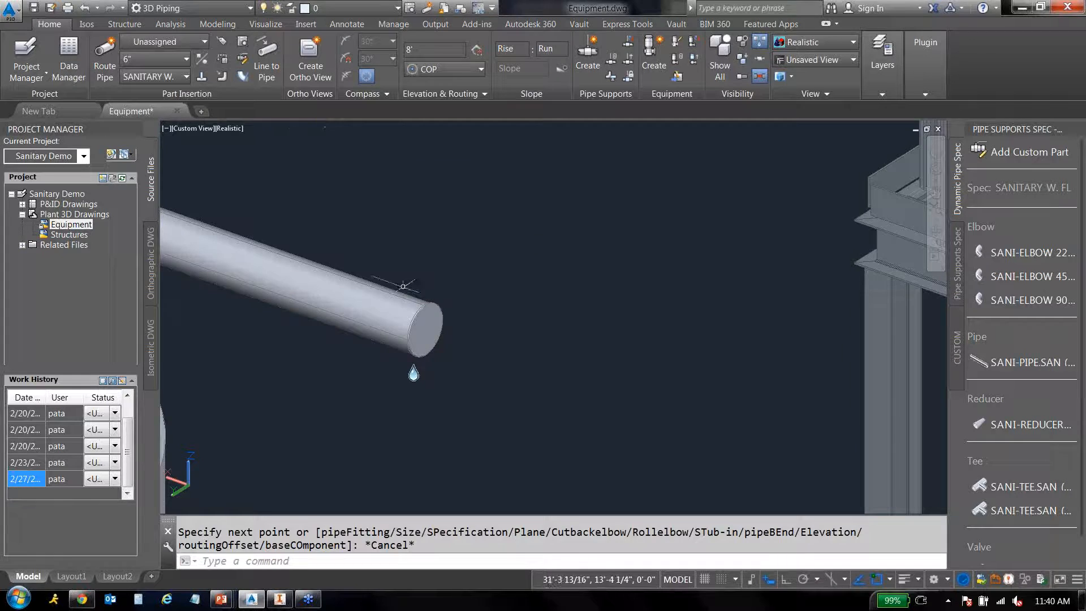
Continue the sanitary pipe from its open end with a 90° elbow and a 10' segment towards the platform, then end the route.
click(405, 294)
click(444, 336)
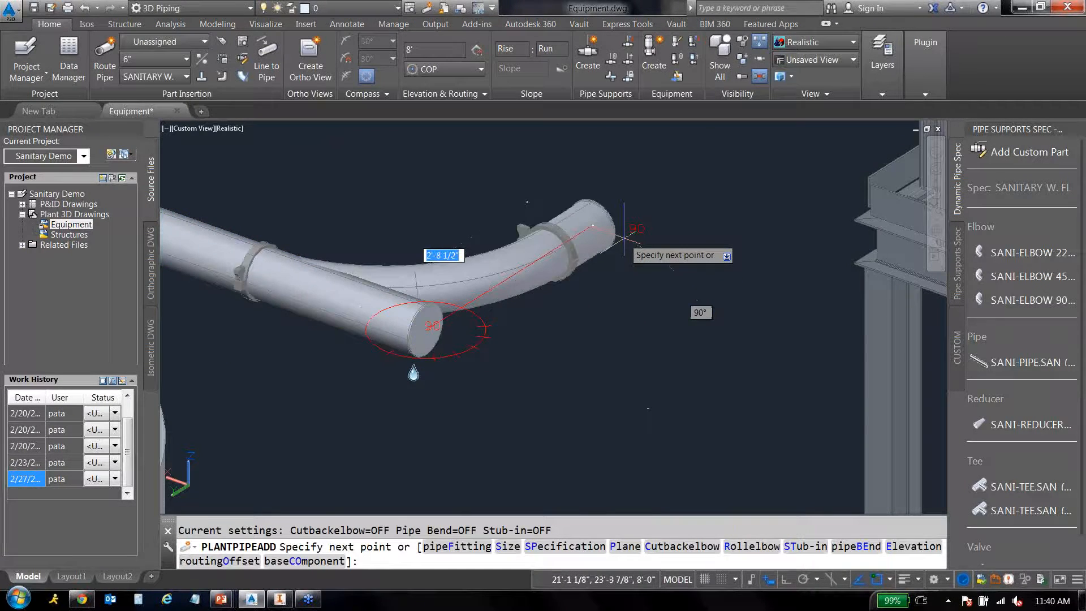
middle_drag(624, 238, 621, 260)
scroll(626, 261, down, 2)
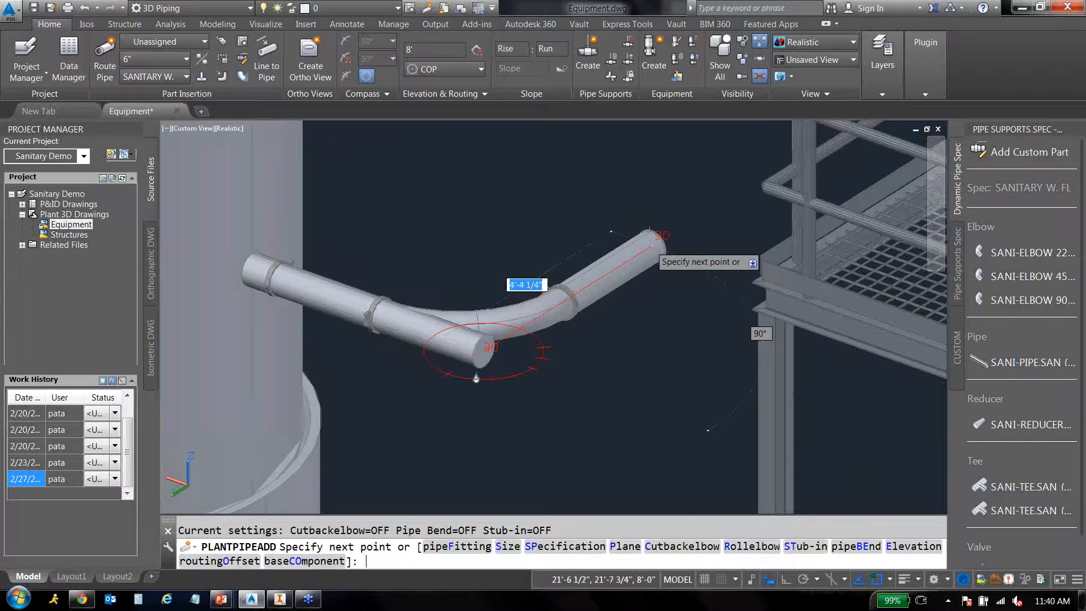
key(Tab)
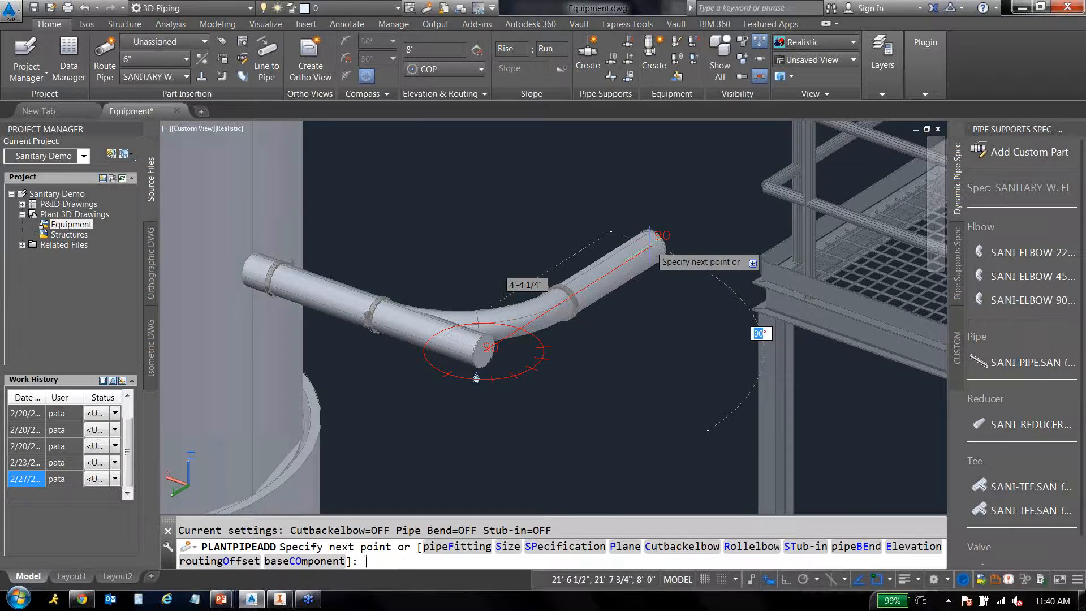
key(Tab)
text(1)
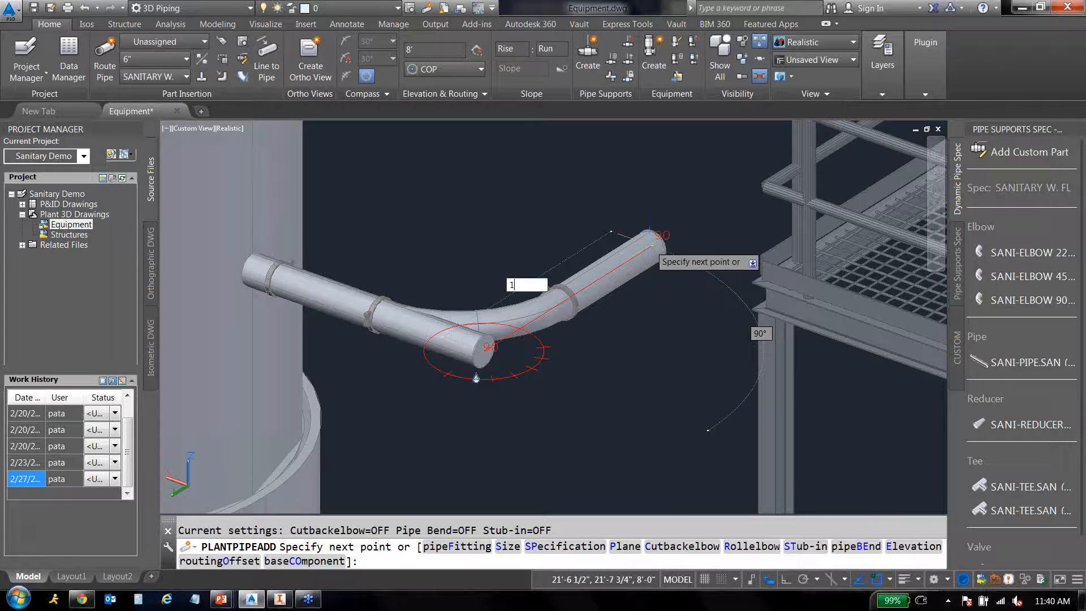
key(Return)
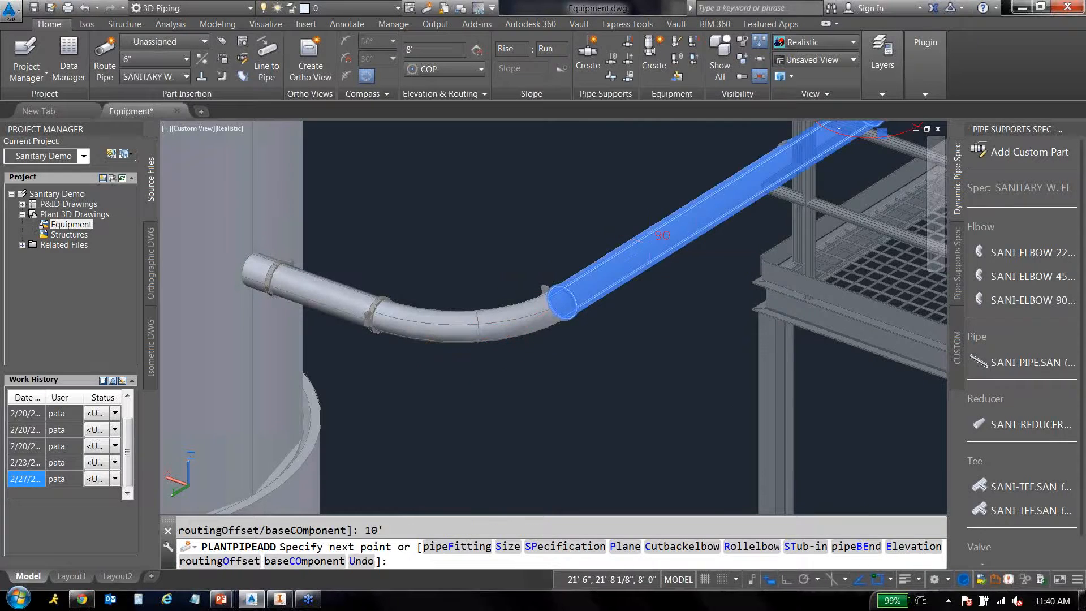
key(Escape)
Examine the newly routed pipe, its clamped elbow and the open end beside the platform railing up close and from a distance.
scroll(640, 243, down, 3)
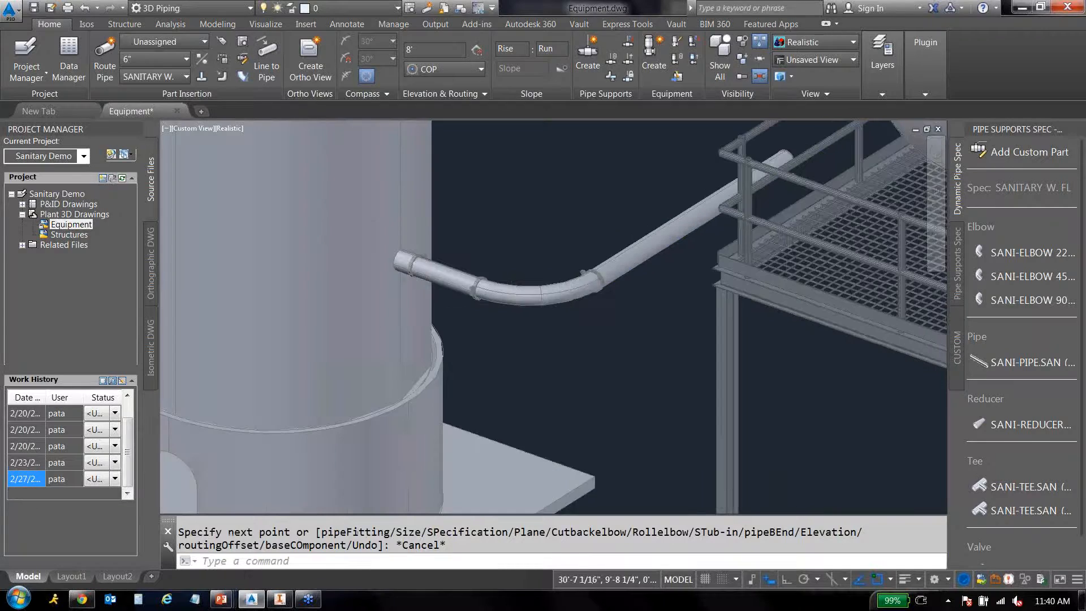
scroll(640, 245, down, 2)
mouse_move(635, 264)
shift+middle_down()
mouse_move(654, 265)
mouse_move(641, 255)
shift+middle_up()
scroll(670, 223, up, 3)
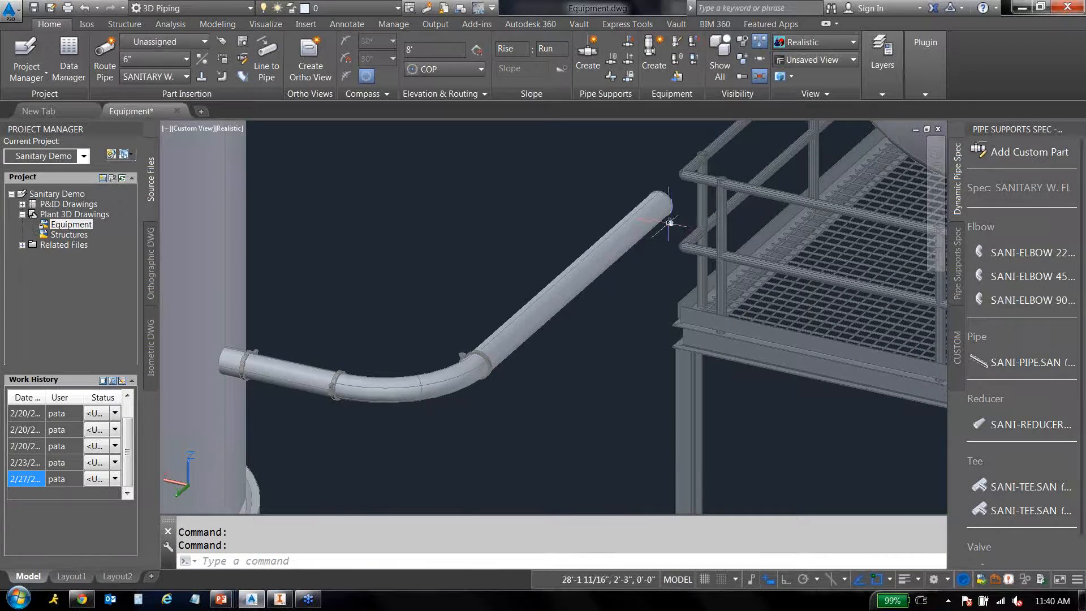
scroll(673, 222, up, 2)
scroll(673, 222, up, 3)
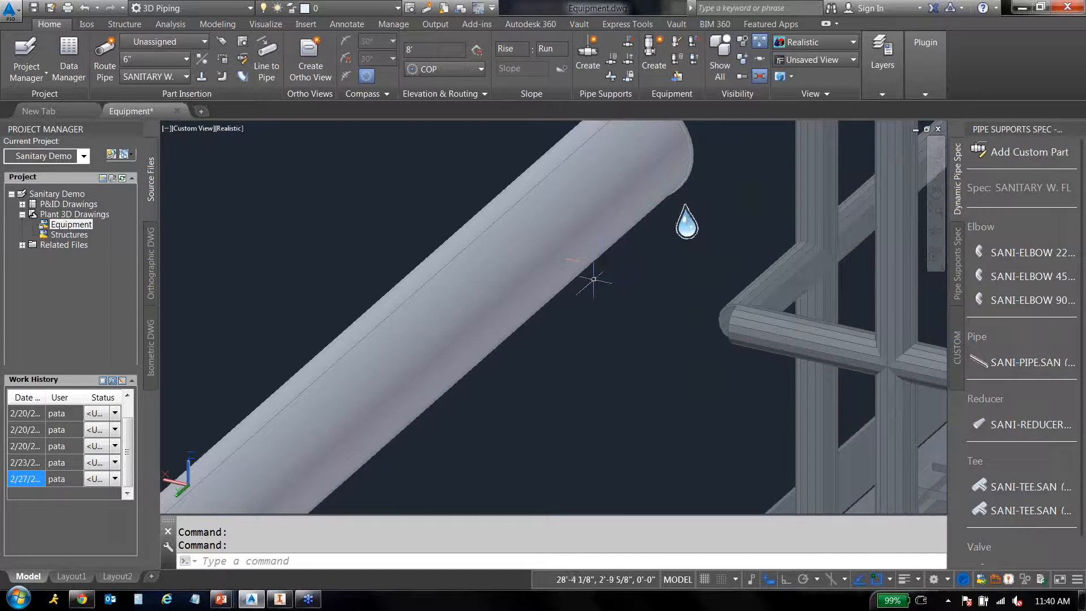
shift+middle_drag(594, 279, 658, 267)
scroll(662, 272, down, 3)
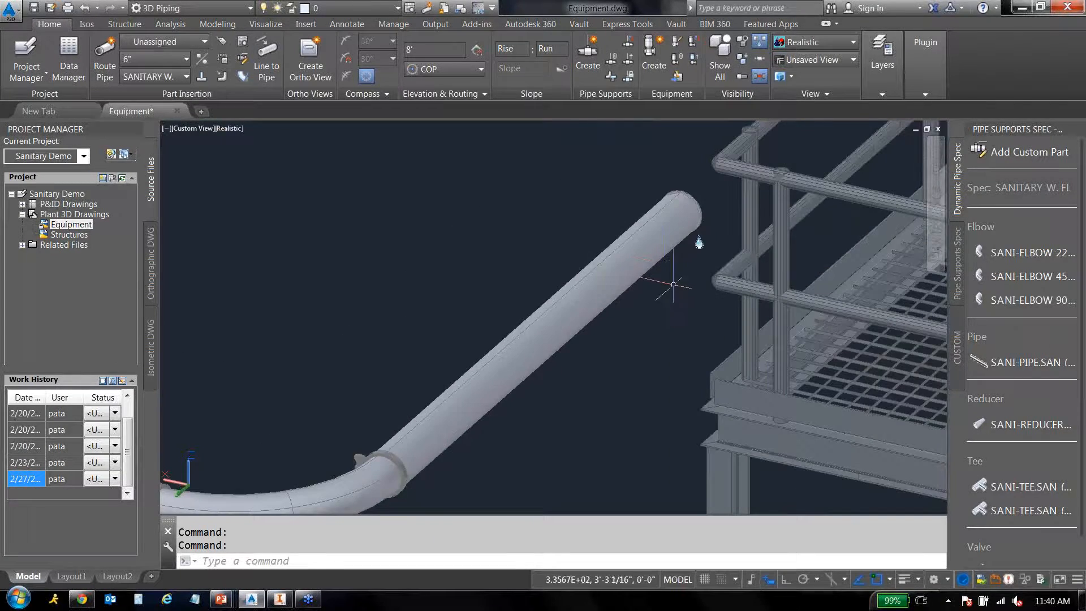
scroll(670, 282, down, 4)
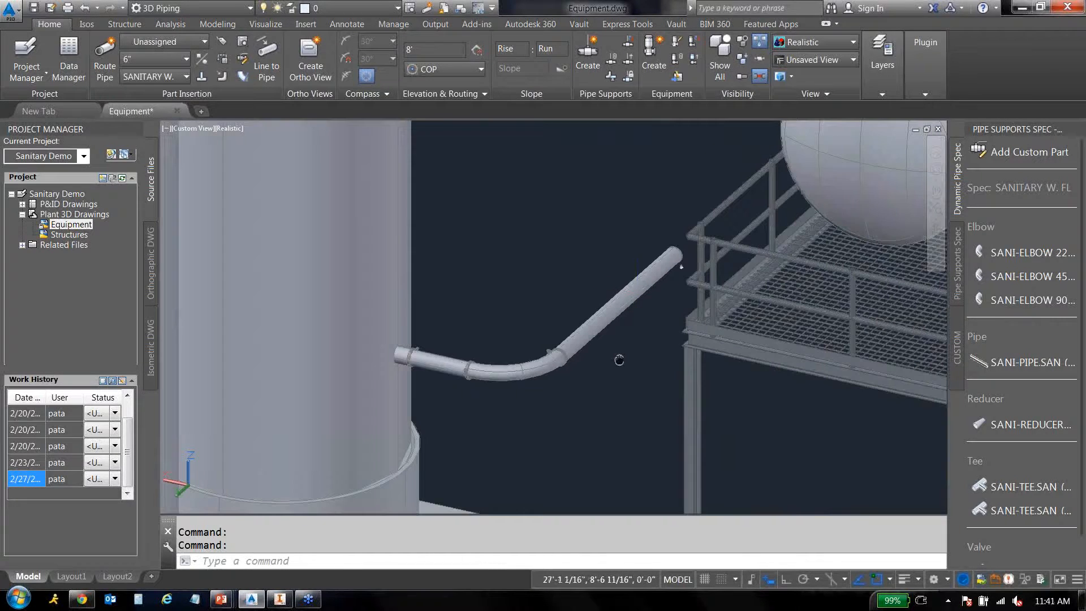
shift+middle_drag(619, 359, 686, 298)
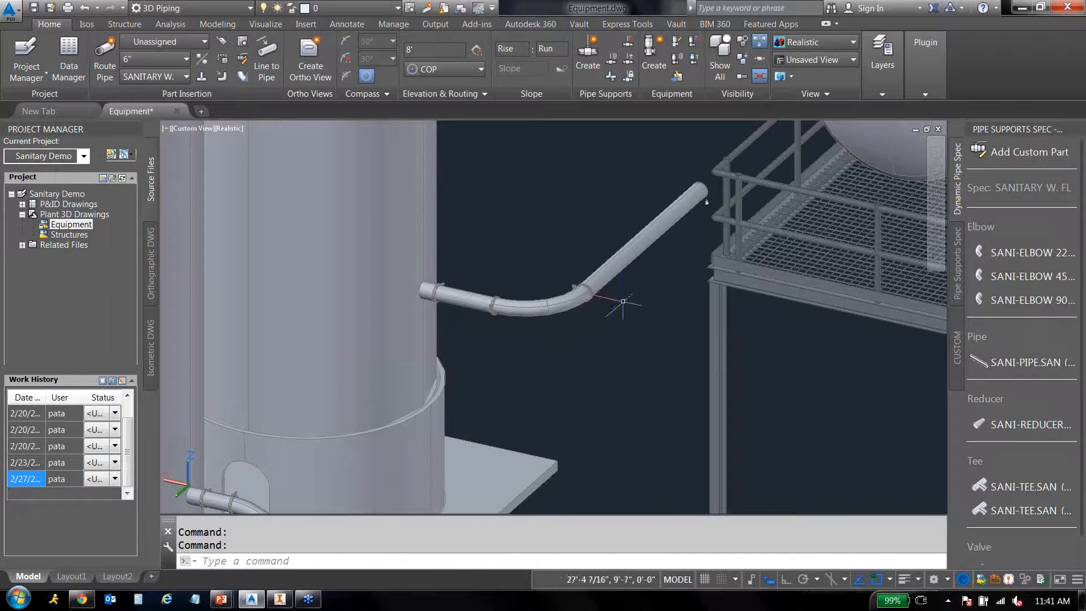
shift+middle_drag(706, 202, 661, 257)
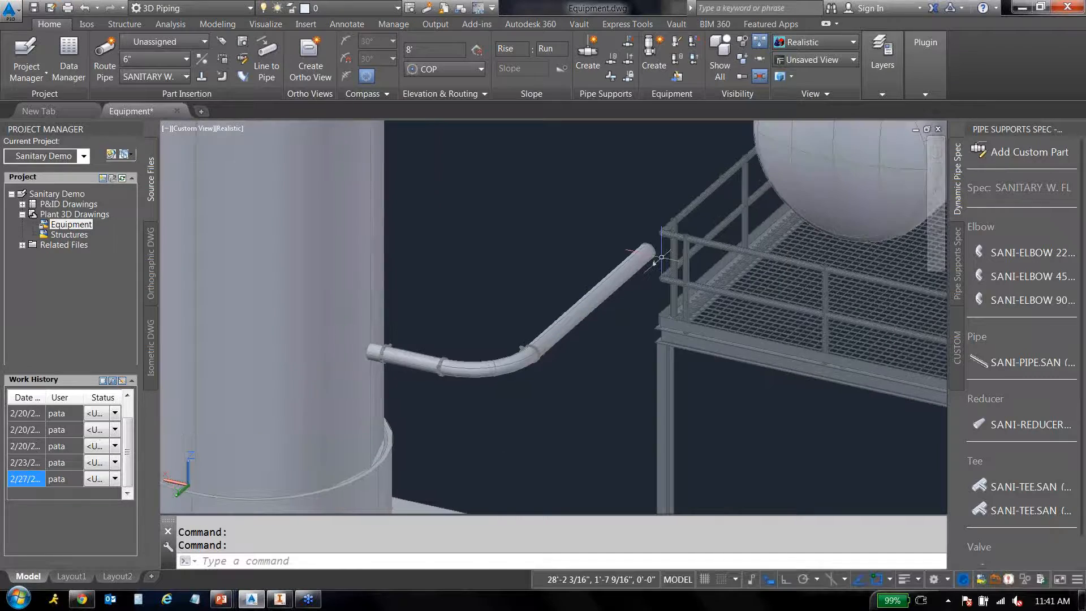
scroll(661, 257, up, 5)
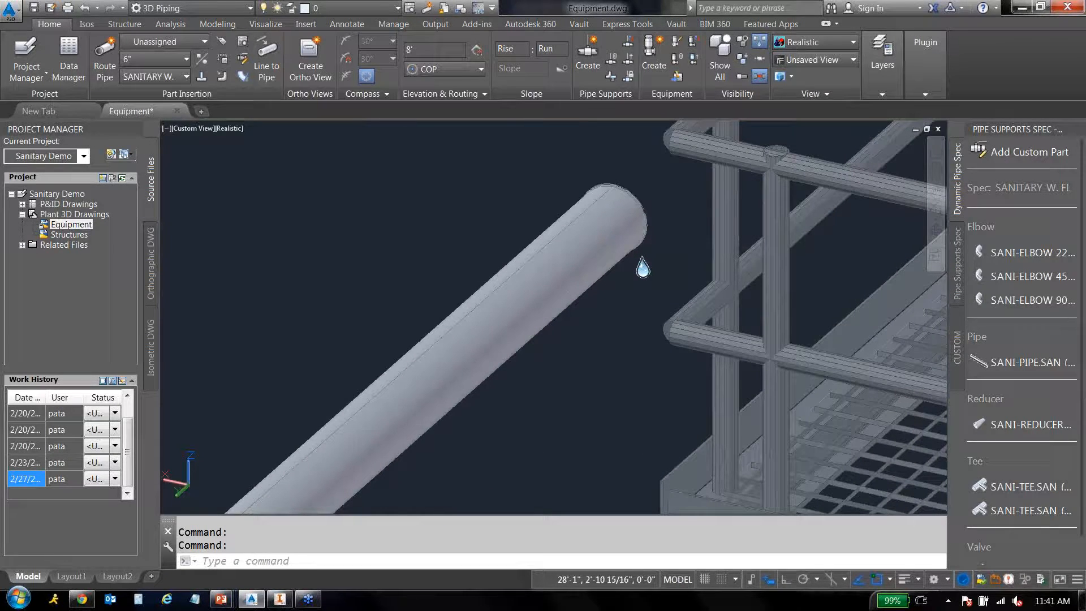
middle_drag(601, 310, 609, 316)
scroll(703, 219, down, 6)
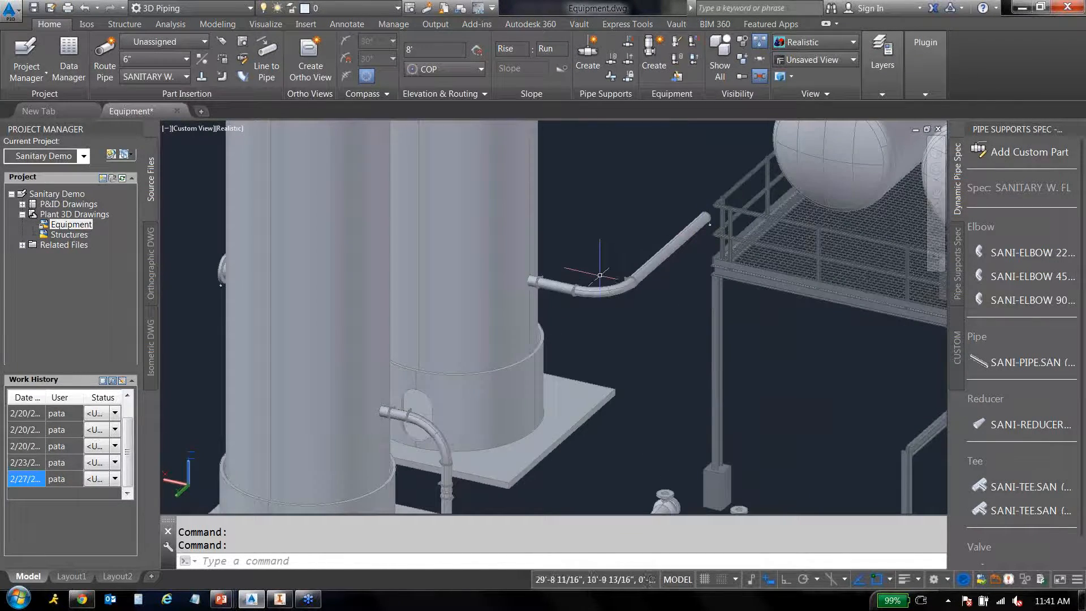
scroll(600, 275, up, 4)
middle_drag(562, 351, 563, 353)
scroll(563, 353, down, 4)
middle_drag(654, 242, 683, 295)
middle_drag(748, 196, 651, 322)
scroll(677, 289, up, 5)
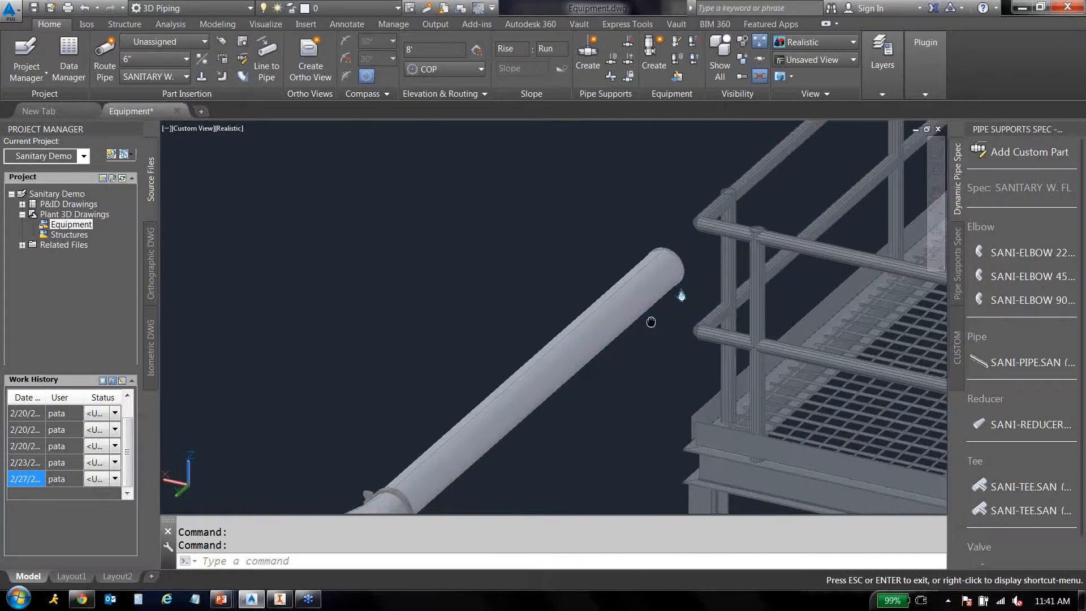
scroll(650, 322, down, 5)
key(Escape)
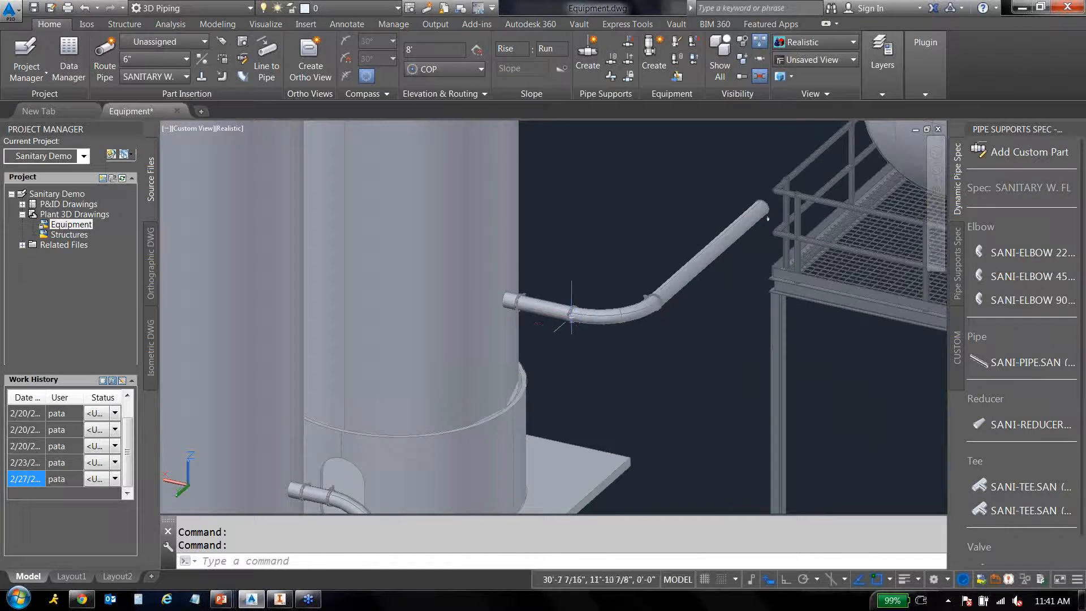
Inspect the clamp between the first pipe segment and the elbow, selecting the clamp and its inner gasket separately and clearing each selection.
scroll(571, 316, up, 5)
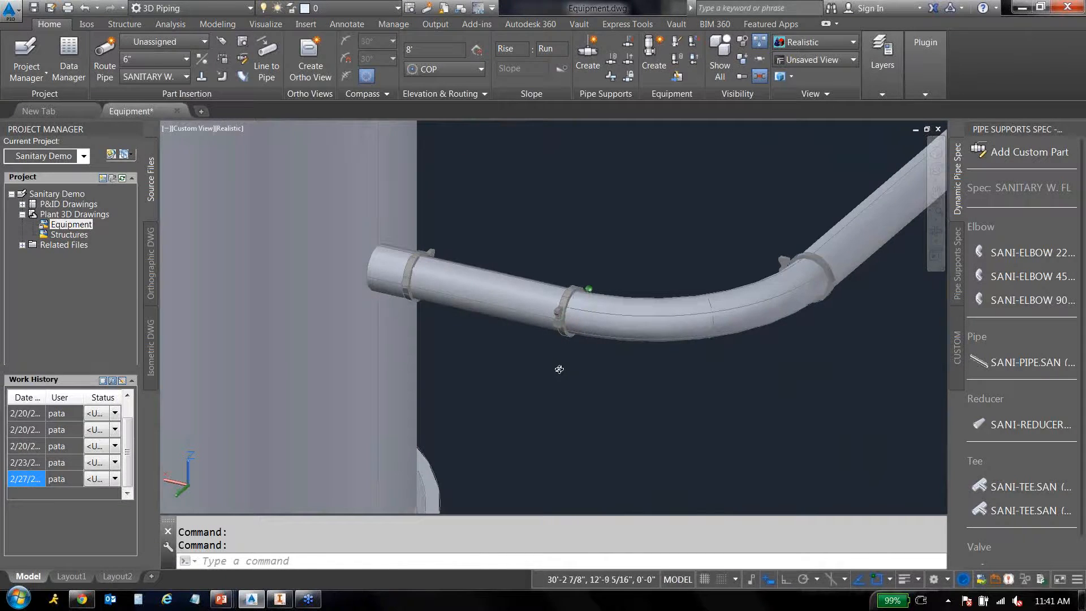
scroll(540, 278, up, 4)
click(540, 279)
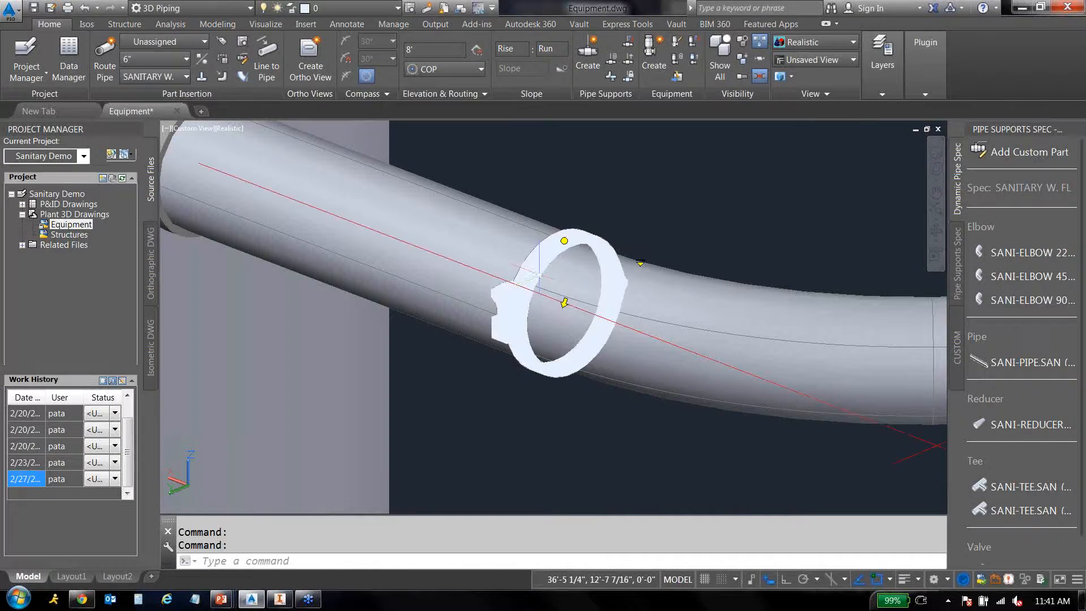
key(Escape)
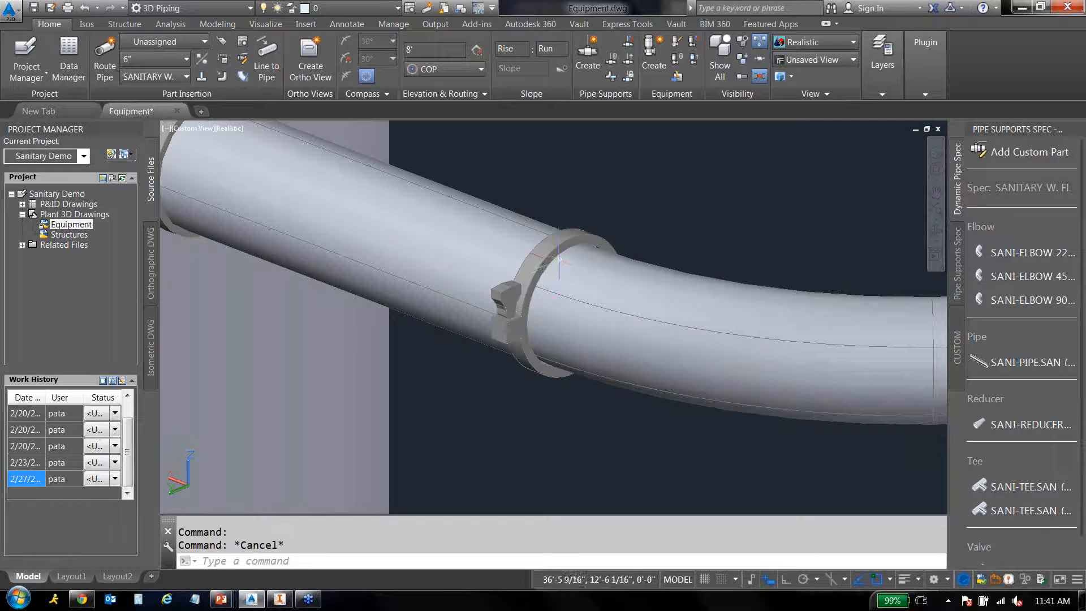
click(544, 266)
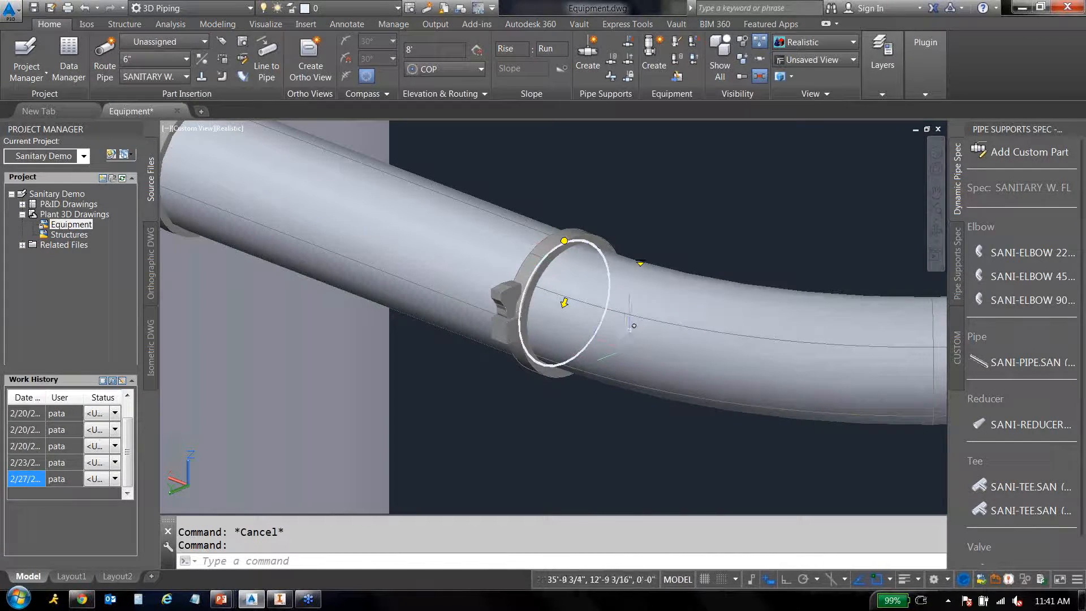
key(Escape)
Examine the sanitary run within the whole plant model and the droplet marker at its open pipe end up close.
scroll(628, 327, down, 2)
scroll(628, 326, down, 3)
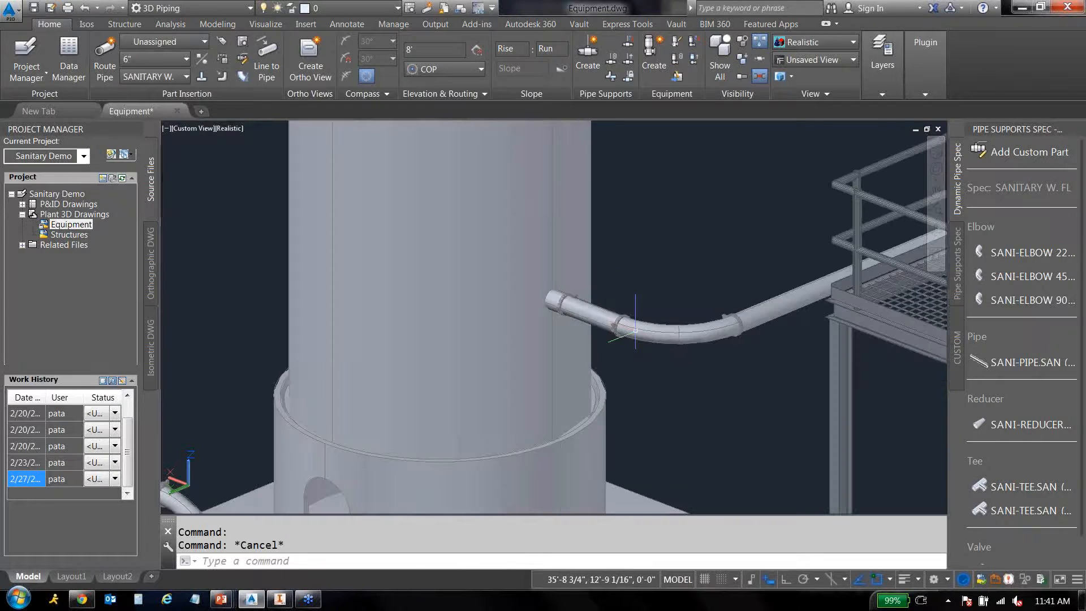
scroll(635, 330, down, 3)
middle_drag(635, 330, 626, 252)
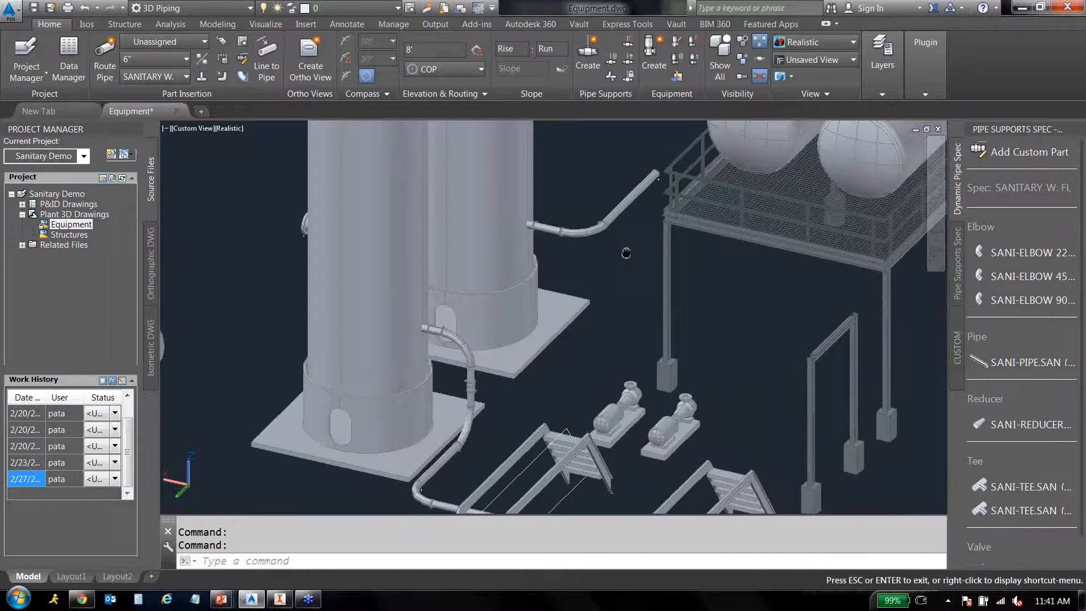
scroll(596, 226, up, 7)
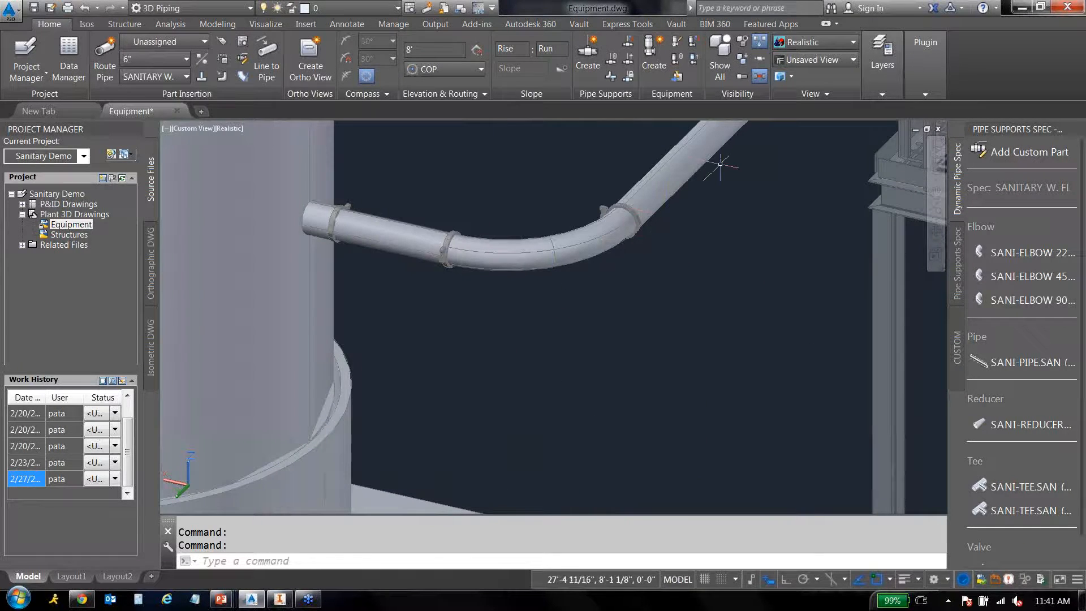
middle_drag(719, 164, 653, 319)
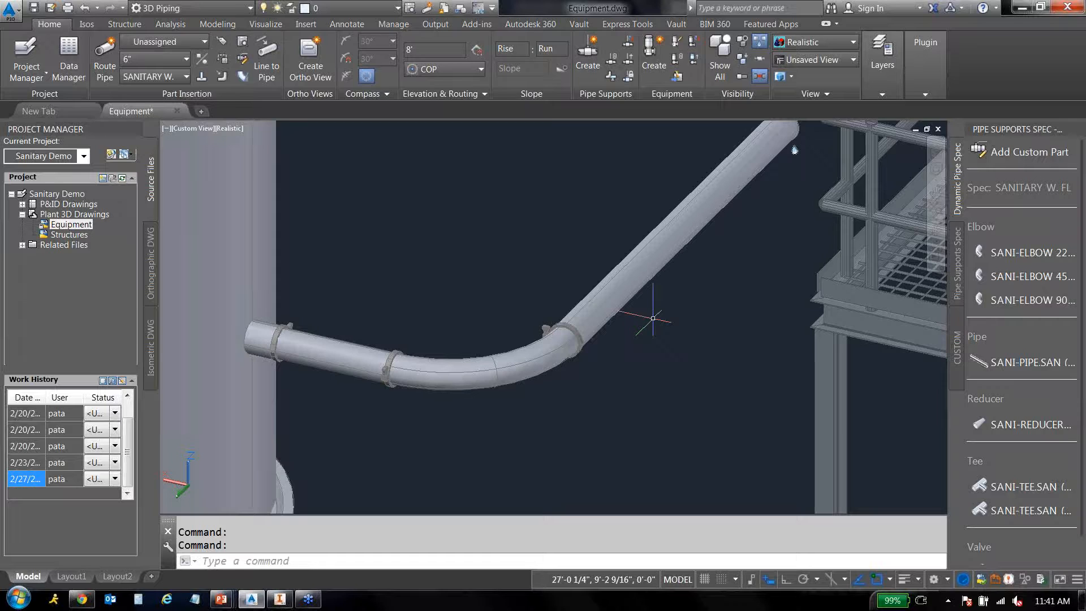
scroll(795, 150, up, 10)
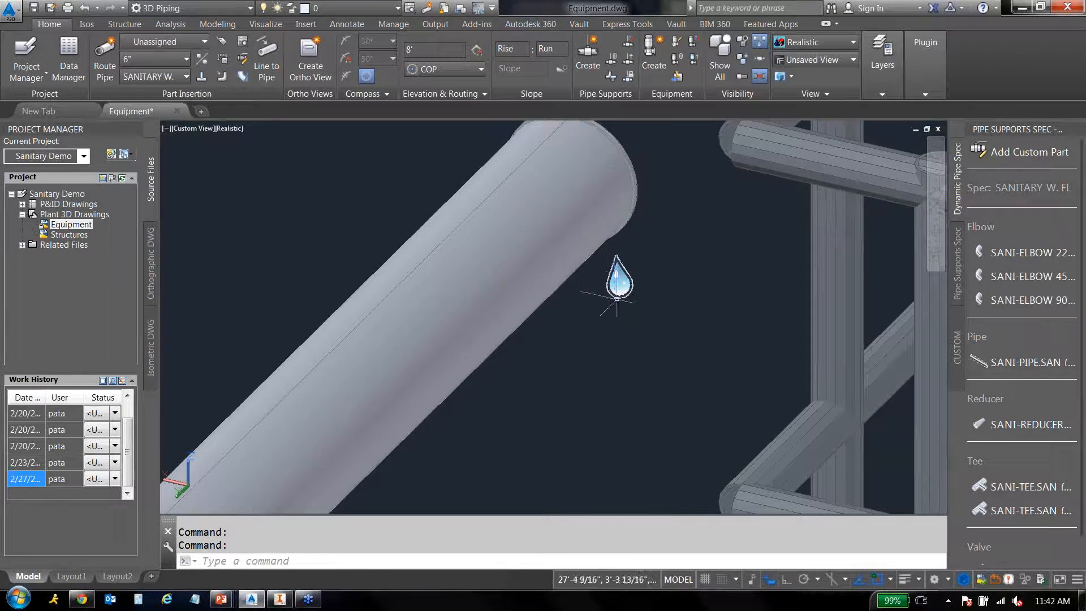
middle_drag(587, 292, 600, 276)
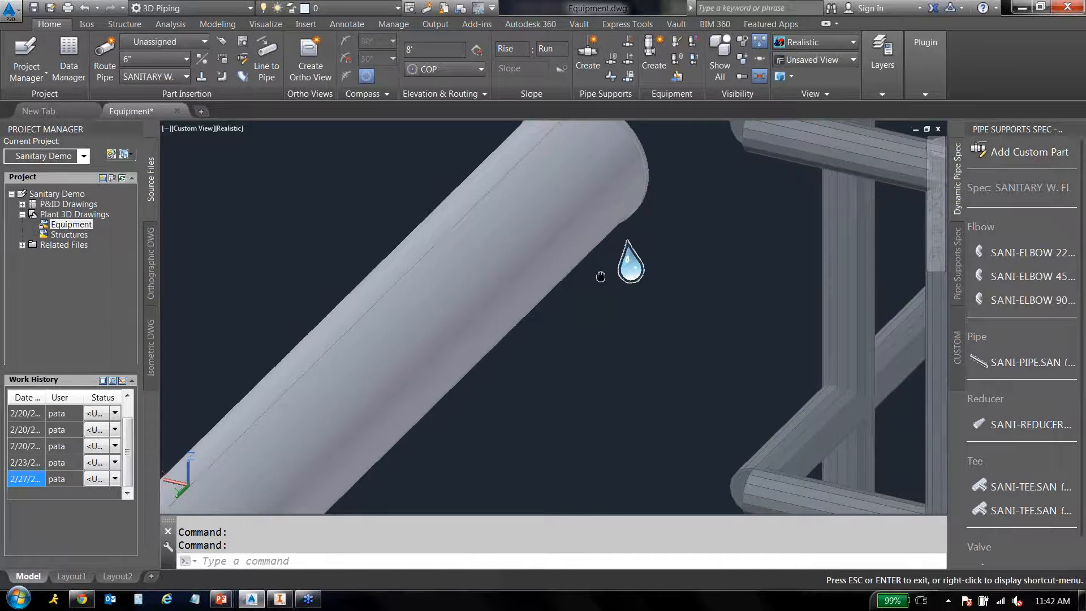
key(Escape)
scroll(622, 249, down, 3)
Select the diagonal pipe with the open end, add its connected line number to the selection, and erase the sanitary run.
click(640, 230)
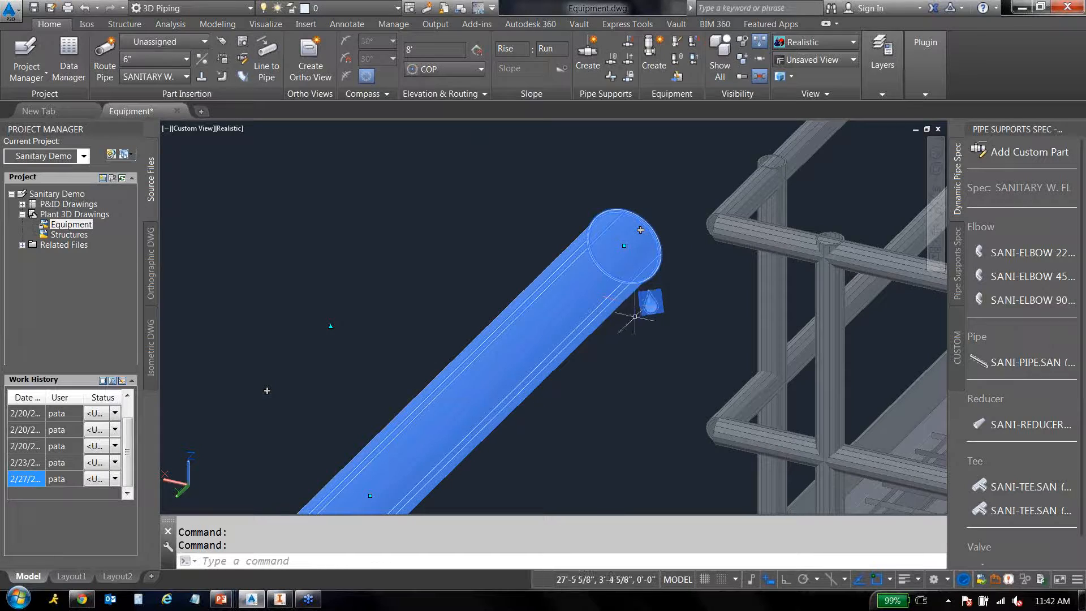
scroll(695, 263, down, 2)
scroll(683, 284, down, 2)
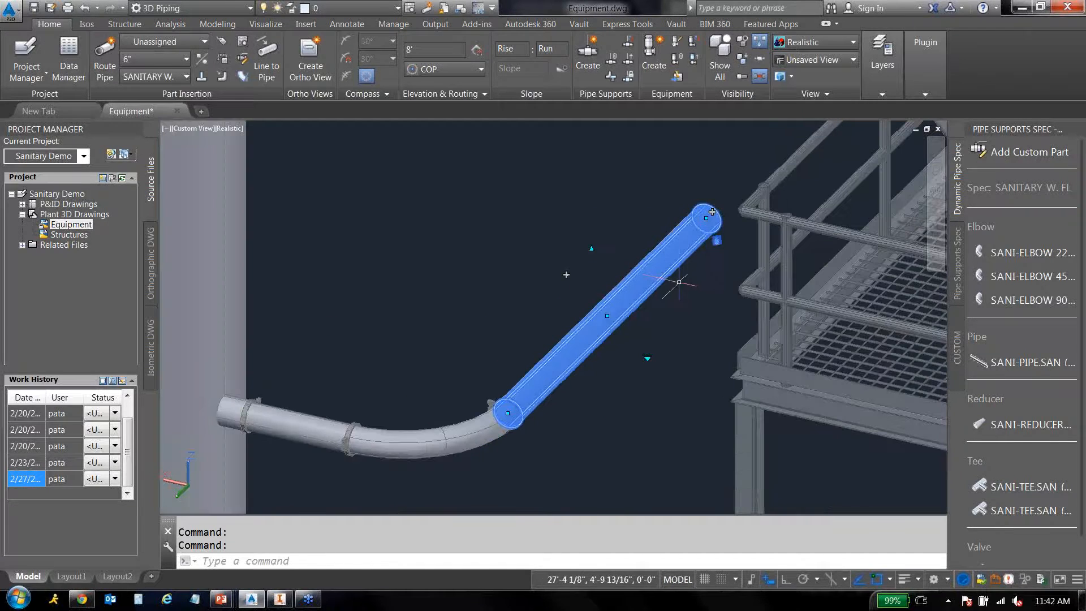
right_click(595, 328)
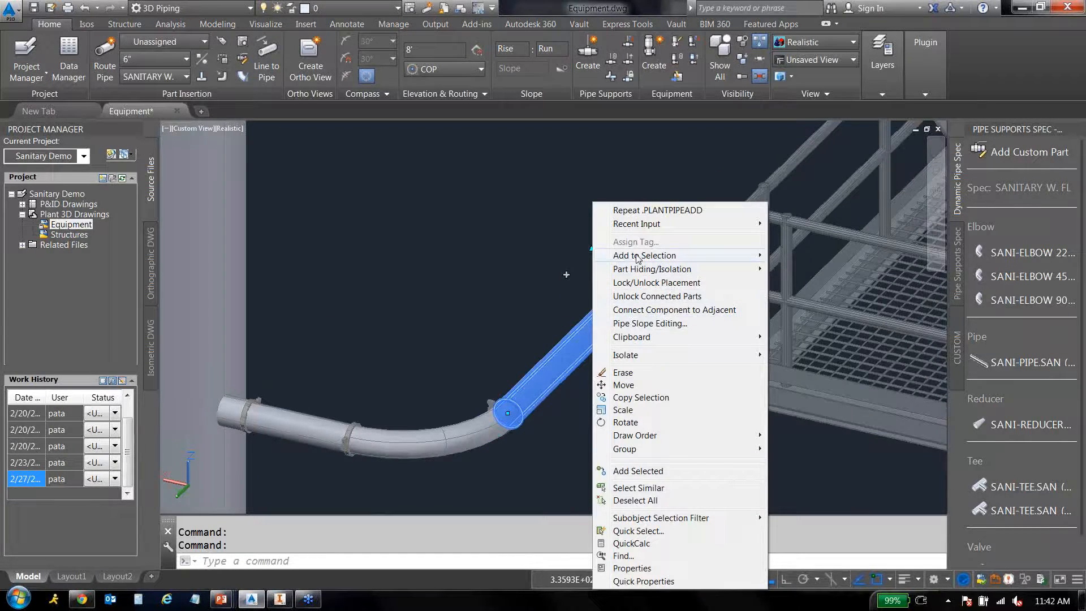
mouse_move(639, 257)
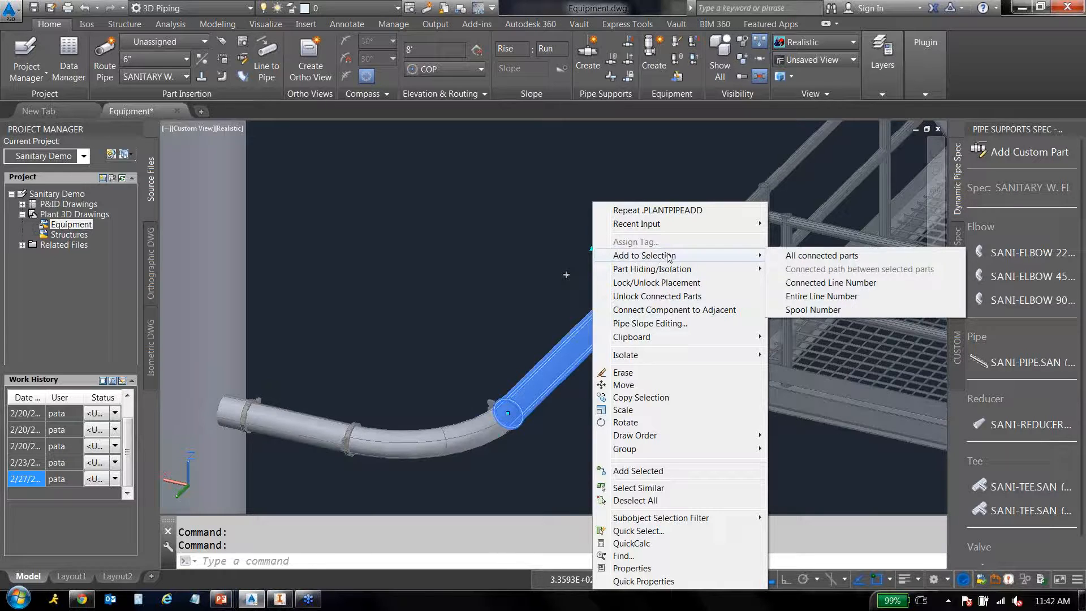
key(Escape)
key(Escape)
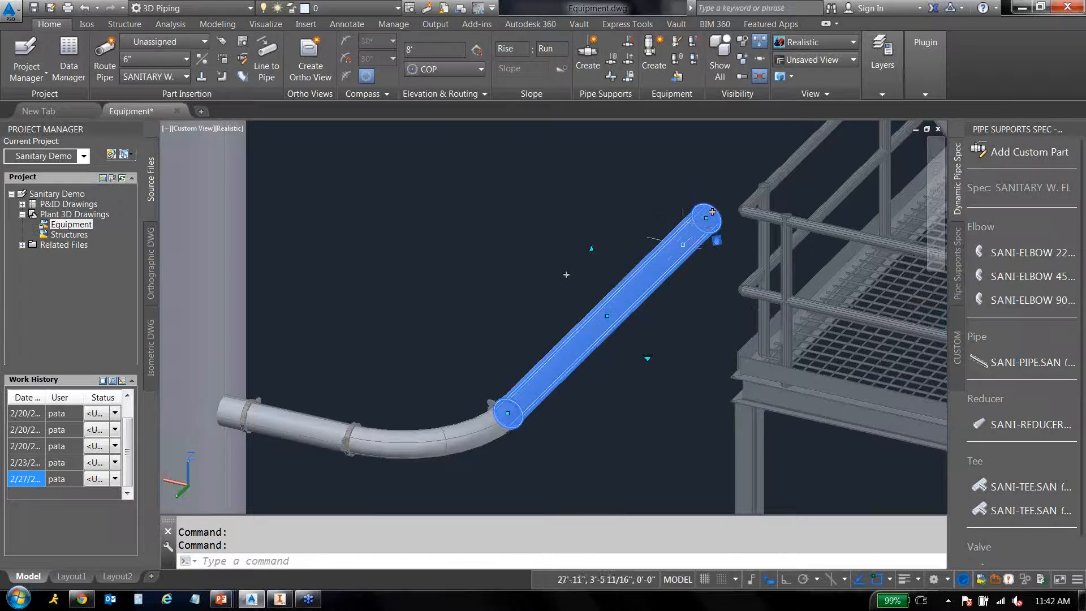
right_click(685, 229)
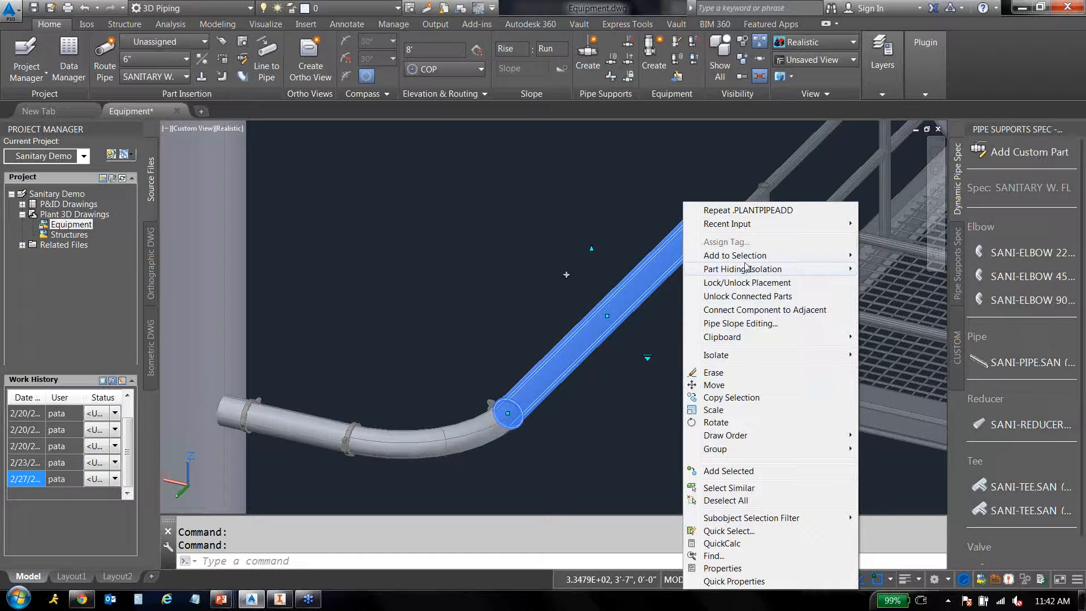
mouse_move(745, 257)
click(898, 286)
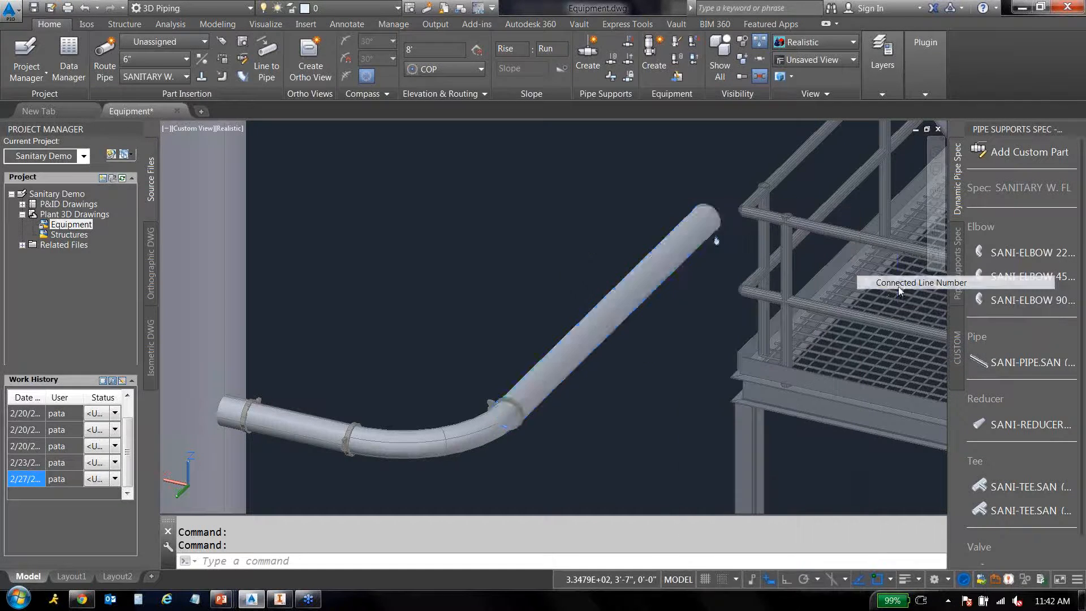
key(Delete)
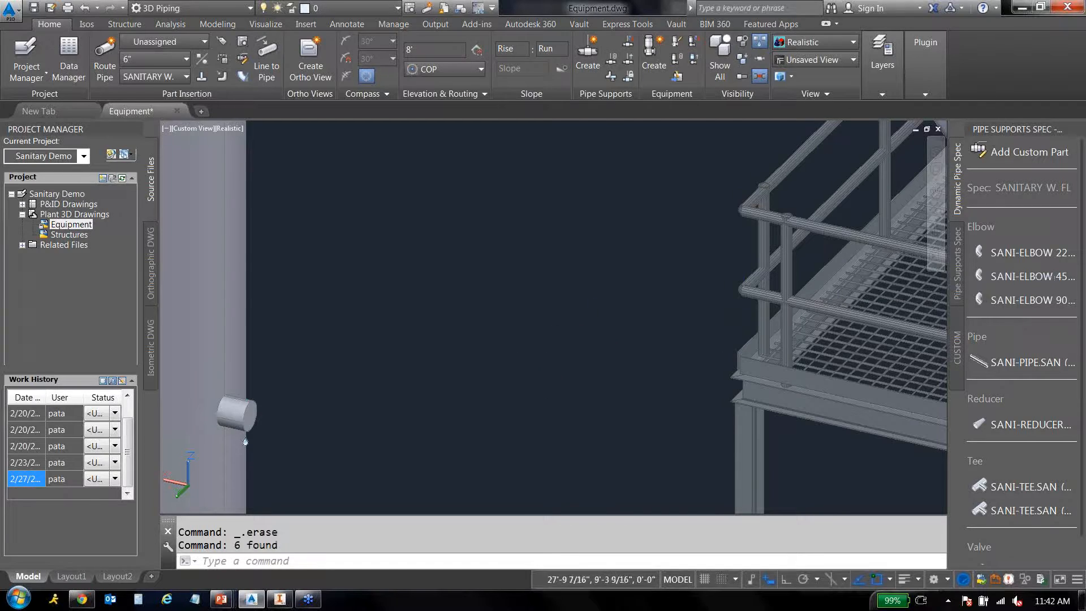
Route a new sanitary pipe from the rear tower's nozzle to the top nozzle of the nearer-to-tower horizontal vessel on the platform.
middle_drag(545, 383, 488, 367)
key(Escape)
scroll(500, 331, down, 5)
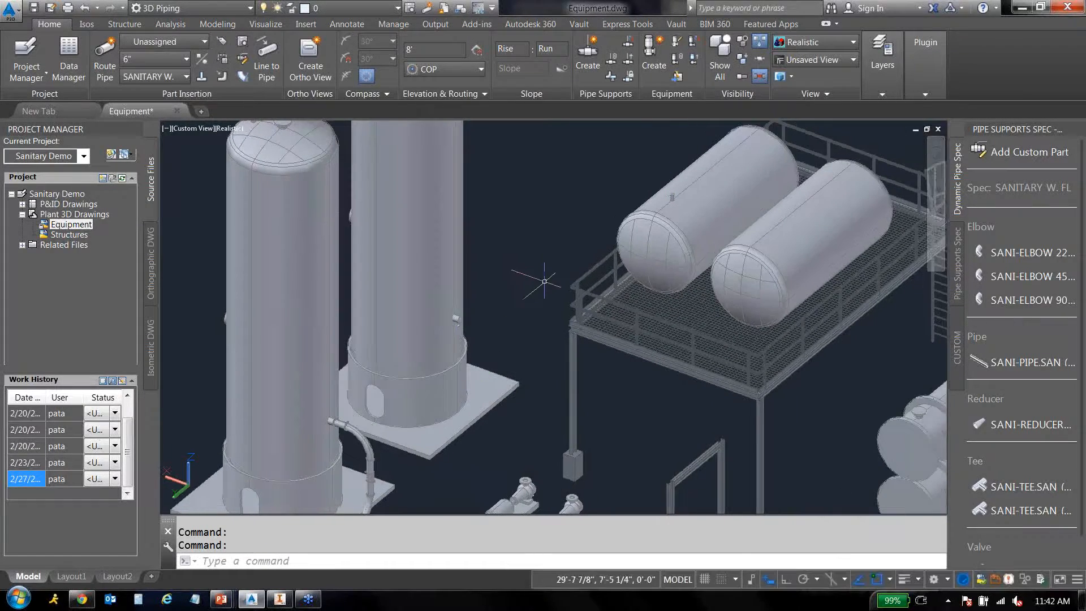
shift+middle_drag(537, 287, 526, 310)
scroll(531, 318, up, 4)
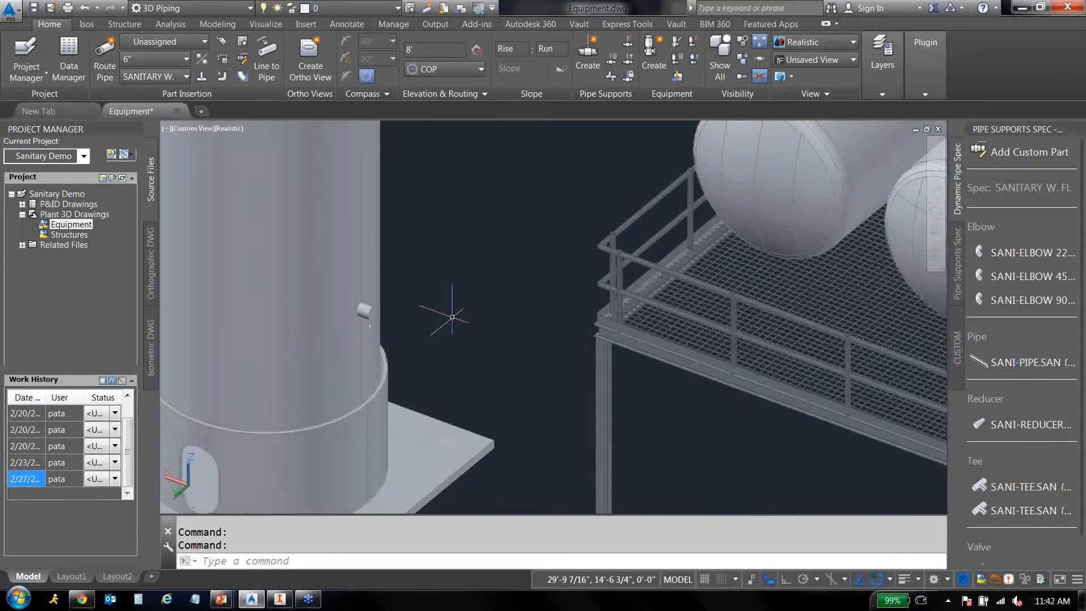
click(371, 312)
click(378, 316)
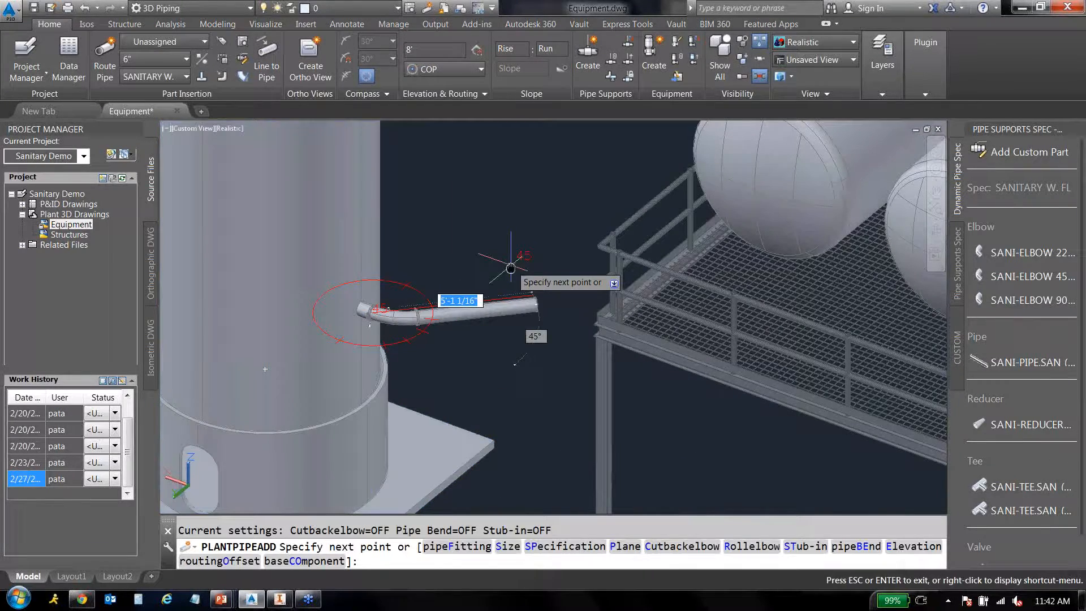
middle_drag(510, 268, 495, 280)
scroll(495, 279, down, 3)
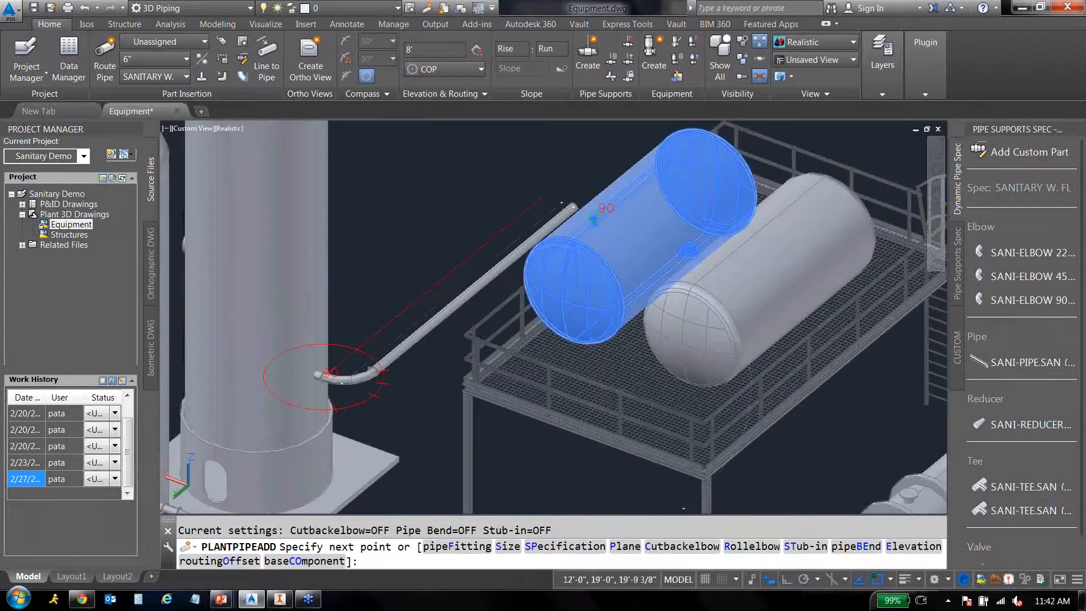
click(594, 218)
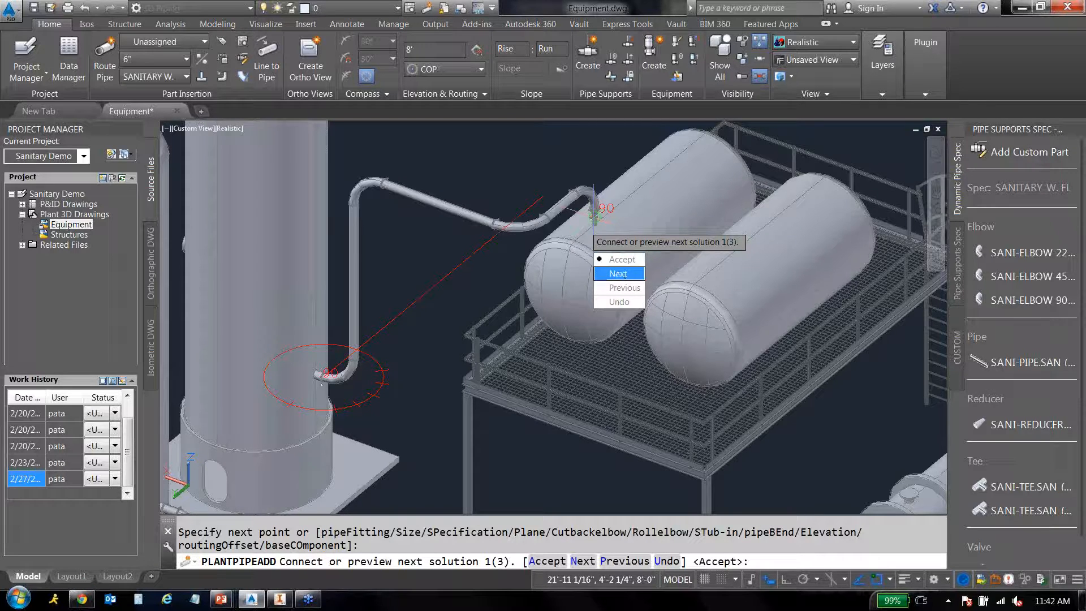
Preview the alternative pipe routing solutions between tower and vessel and accept solution 1, which rises beside the tower before crossing over.
click(618, 273)
click(593, 301)
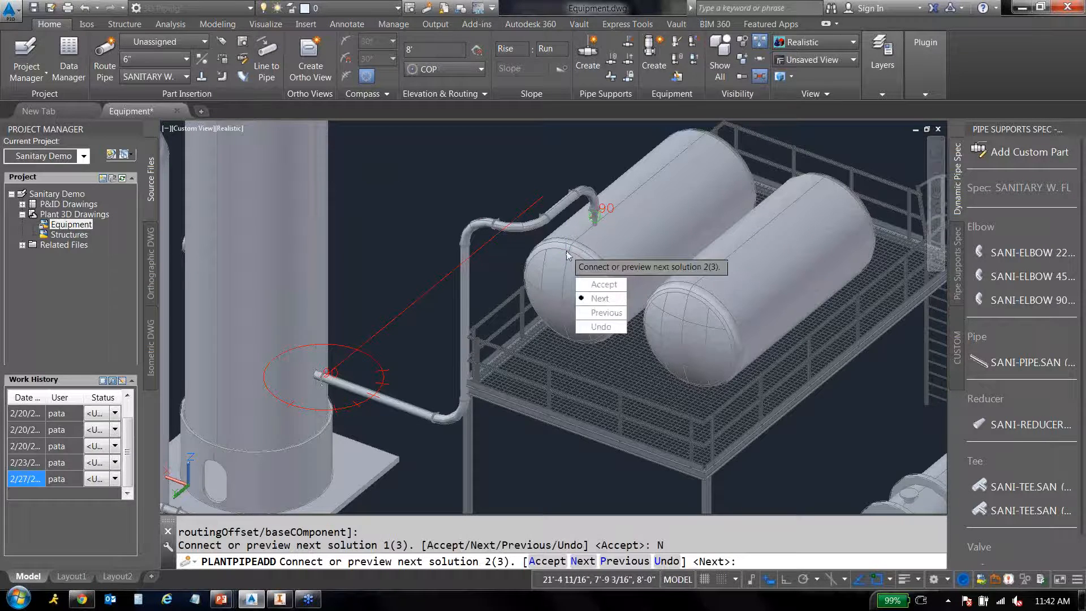
click(597, 298)
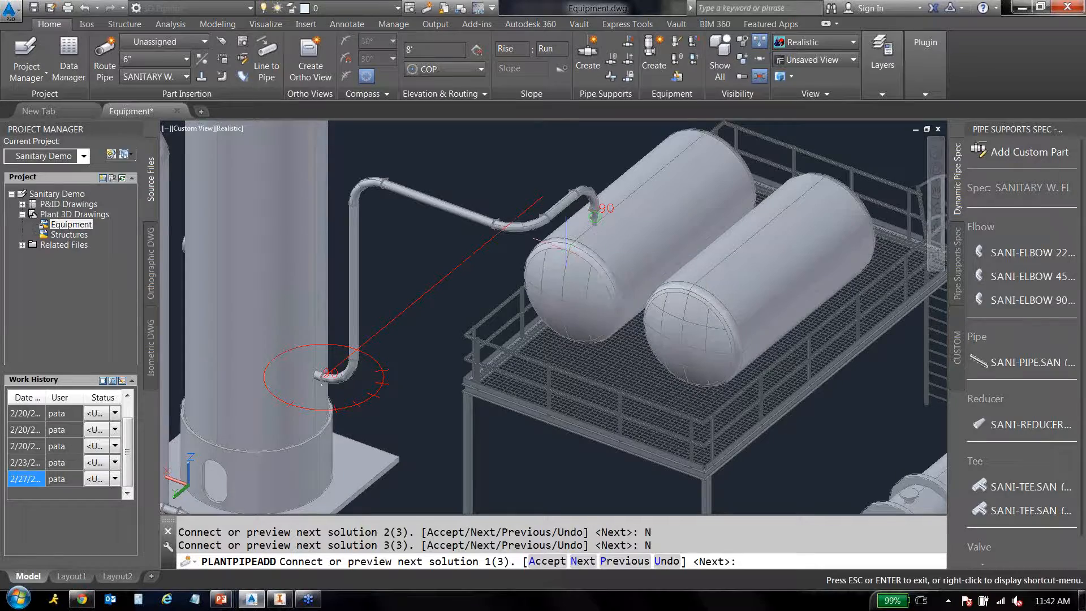
mouse_move(589, 241)
middle_down()
mouse_move(484, 293)
mouse_move(606, 252)
middle_up()
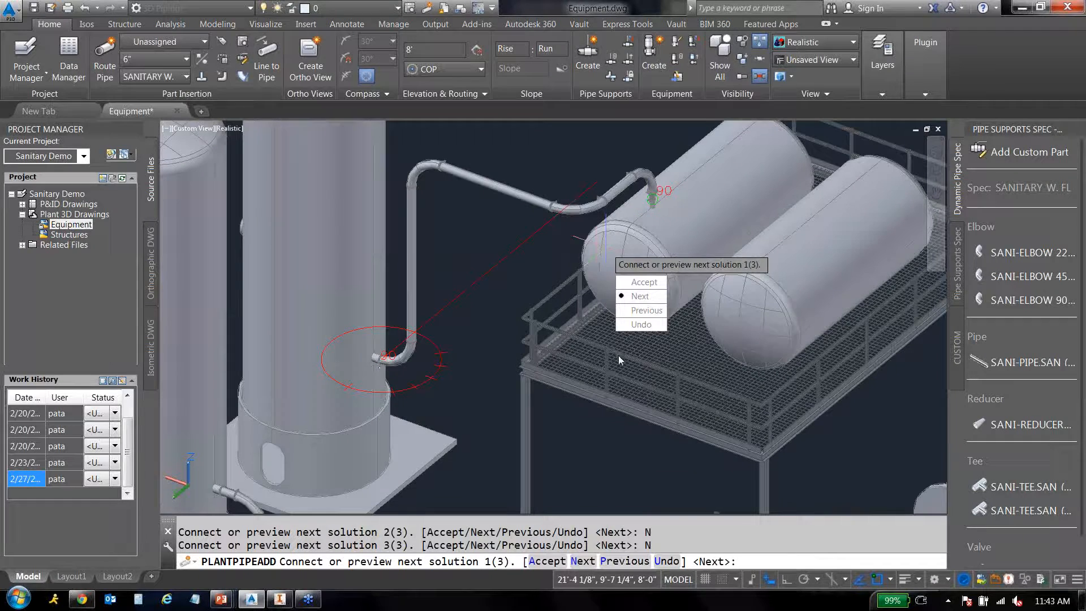
click(640, 296)
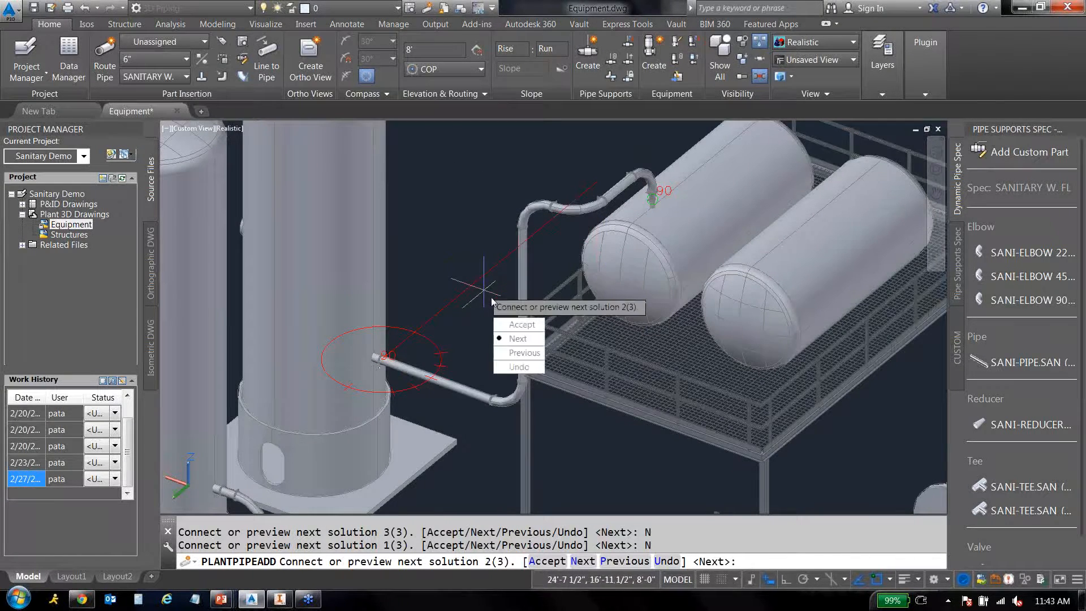
click(516, 340)
click(515, 339)
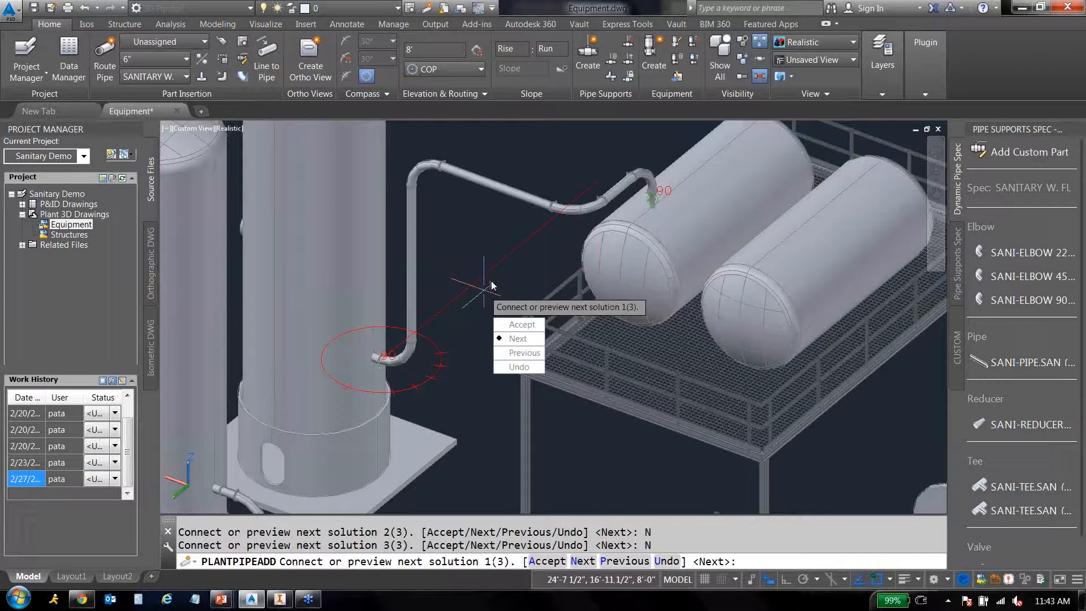
click(521, 324)
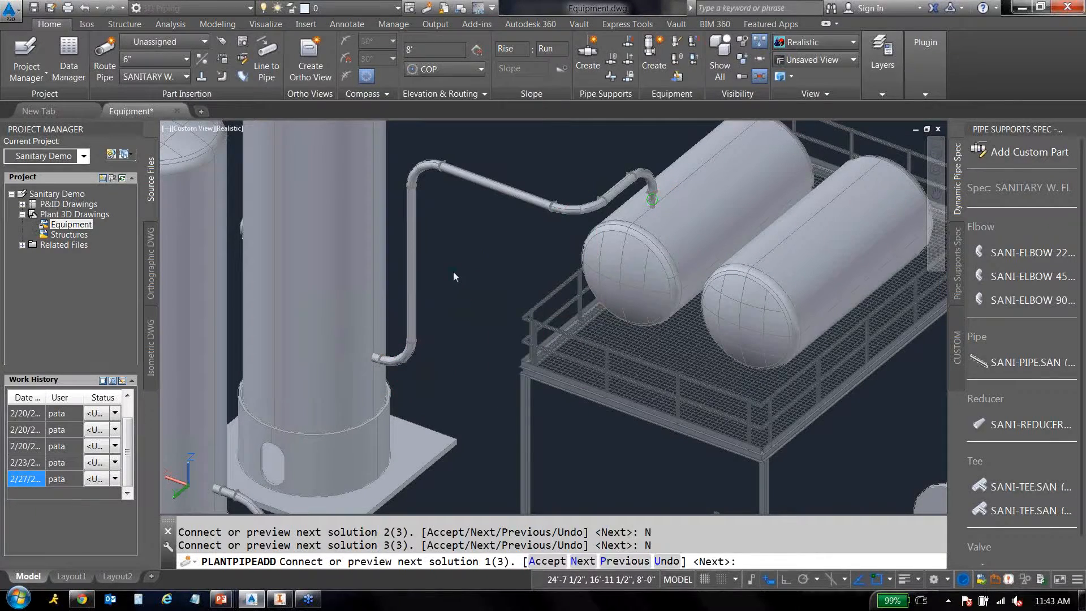
click(630, 329)
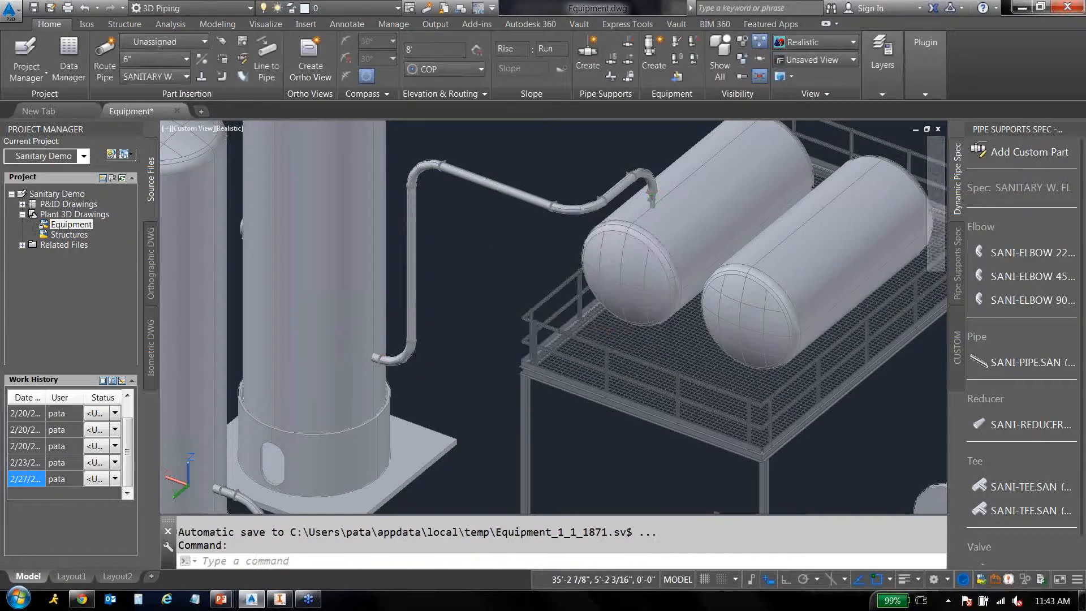
Examine the clamped run from tower to vessel up close, selecting the elbow after the upper horizontal pipe and clearing the selection.
middle_drag(446, 261, 473, 284)
scroll(473, 284, up, 5)
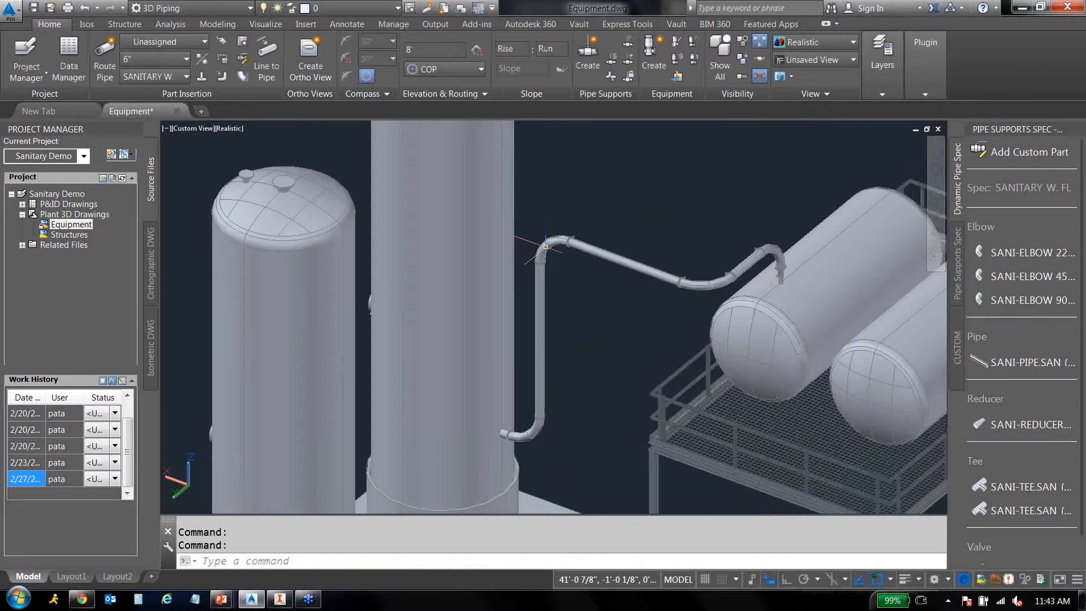
click(667, 328)
middle_drag(636, 346, 632, 345)
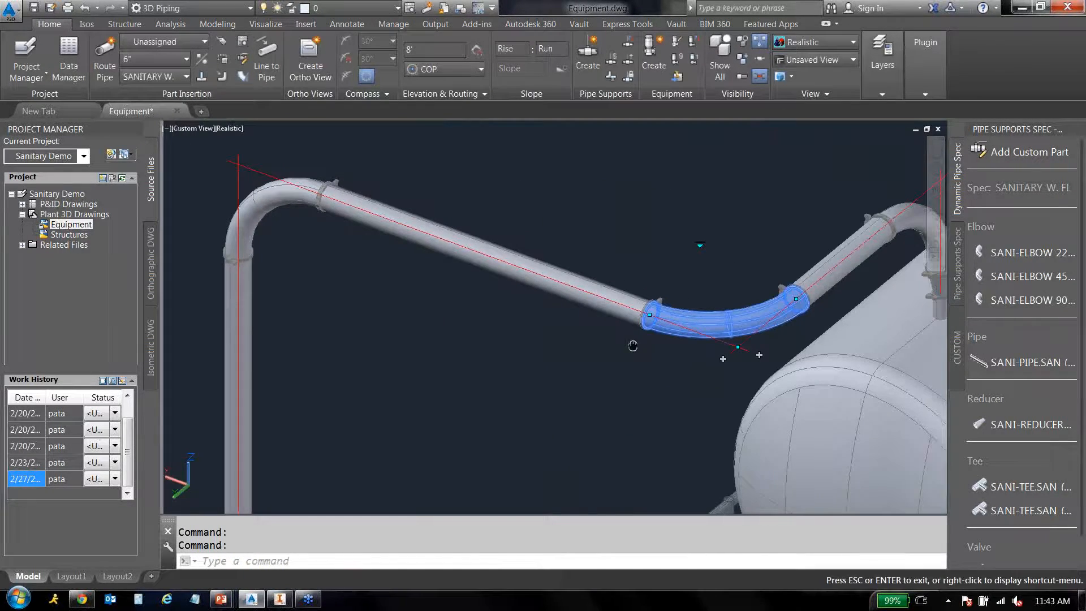
scroll(632, 345, down, 5)
key(Escape)
key(Escape)
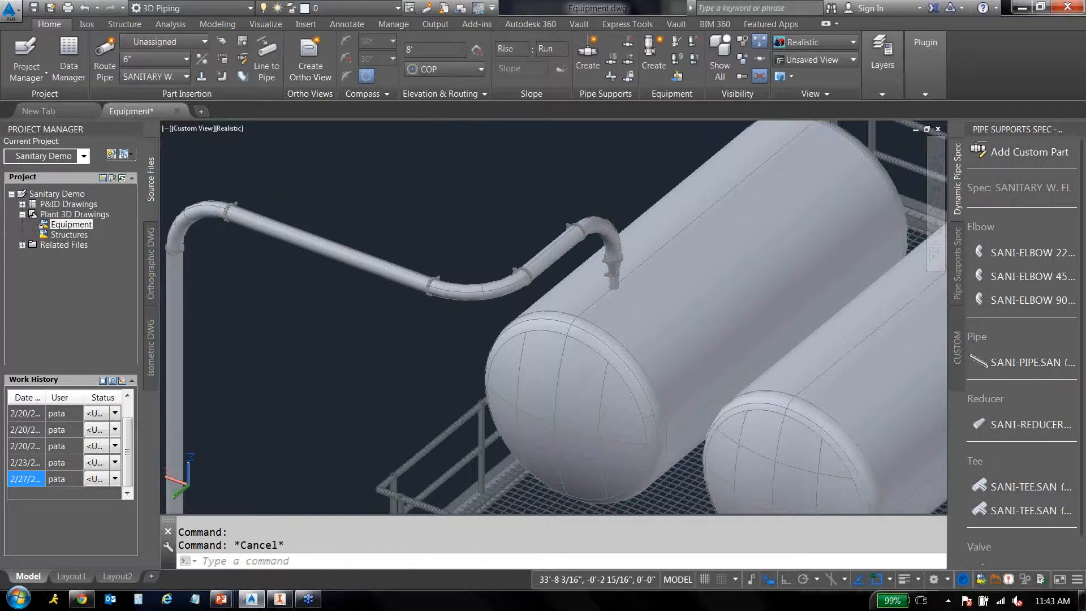
middle_drag(443, 311, 634, 266)
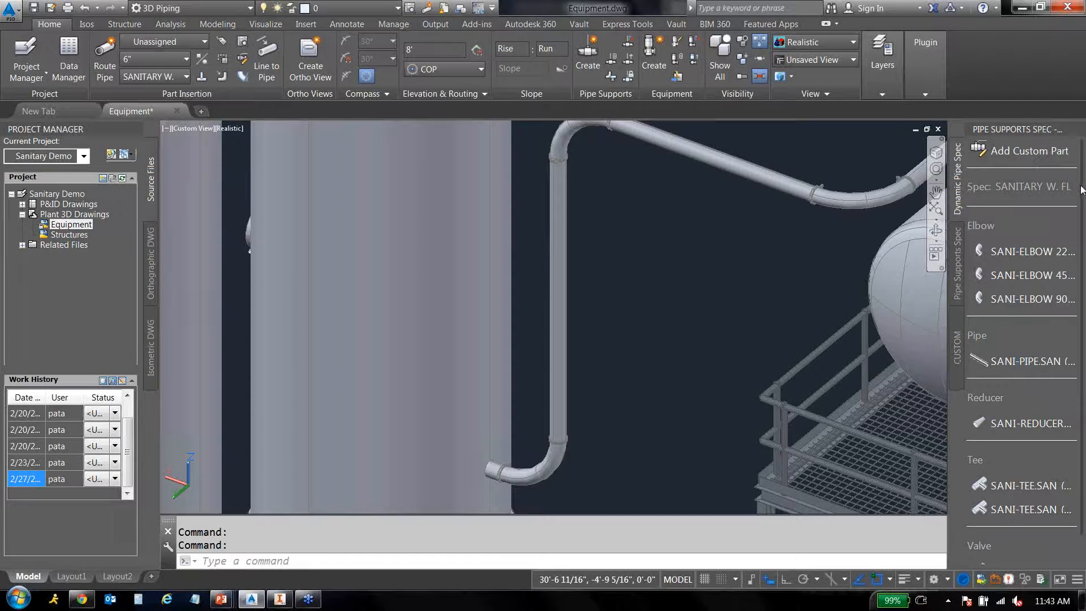
scroll(1075, 287, down, 2)
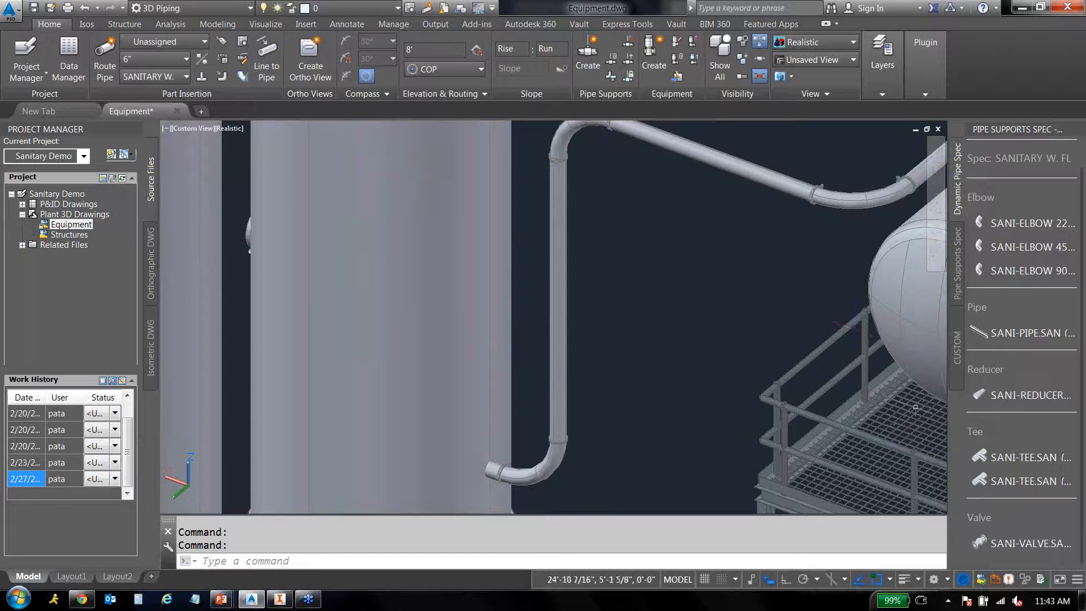
click(982, 543)
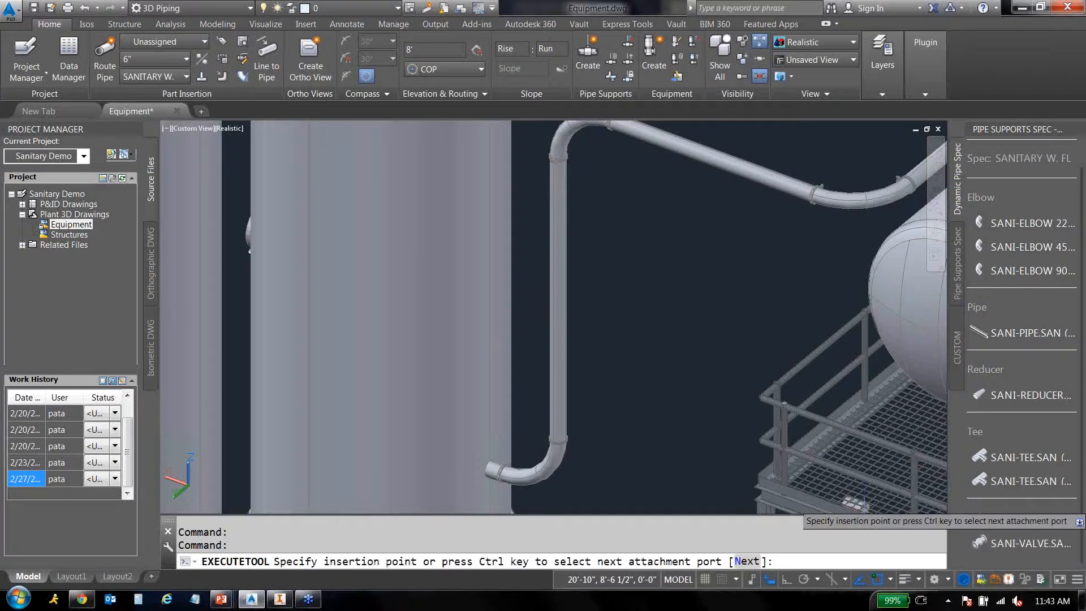
middle_drag(701, 217, 632, 354)
scroll(632, 354, up, 3)
click(670, 253)
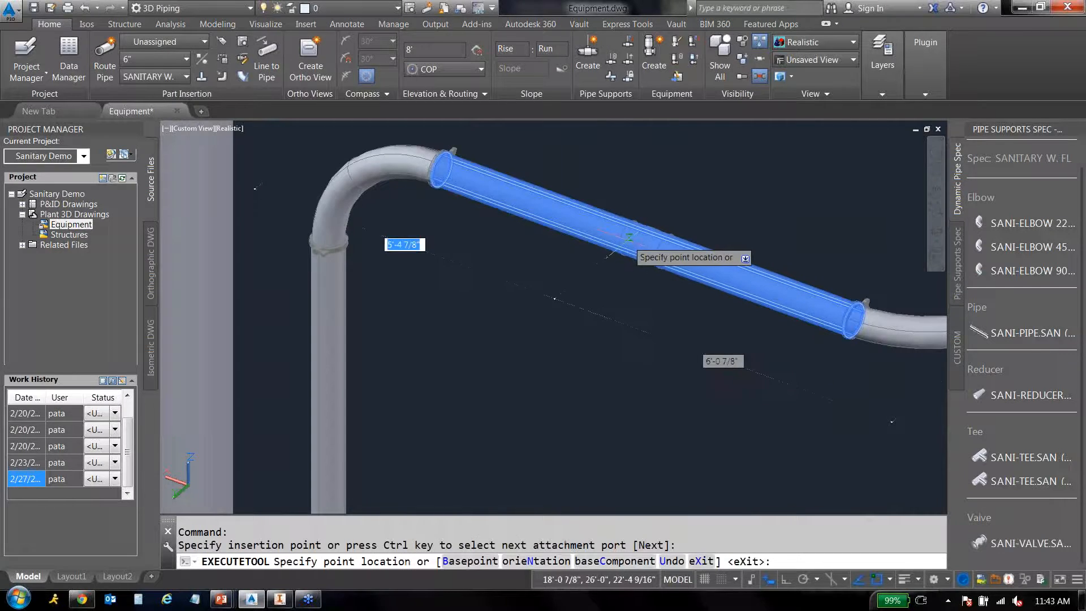
scroll(629, 238, up, 2)
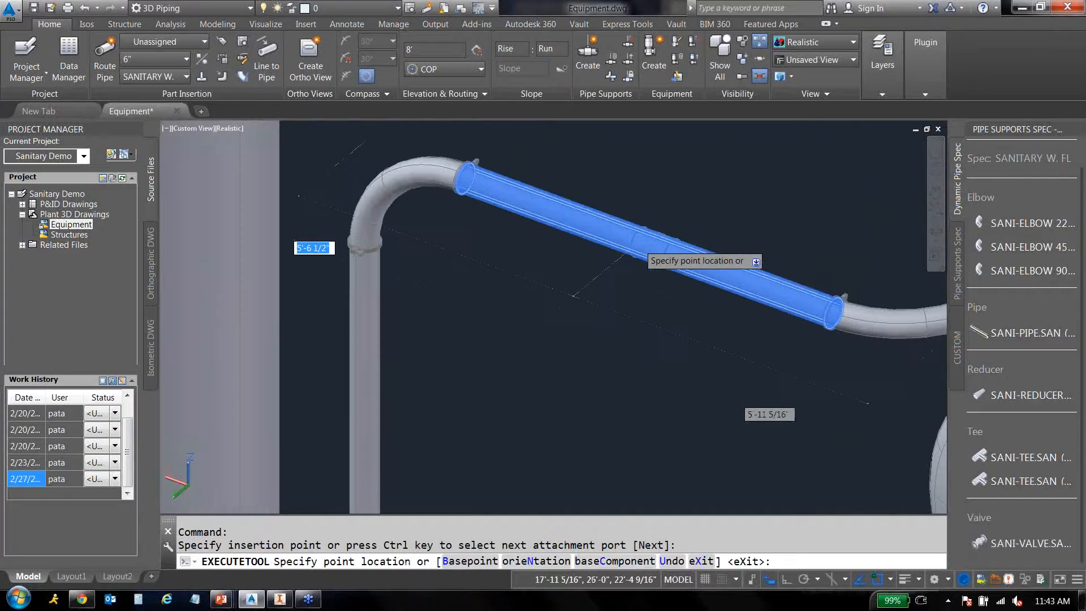
scroll(642, 243, down, 2)
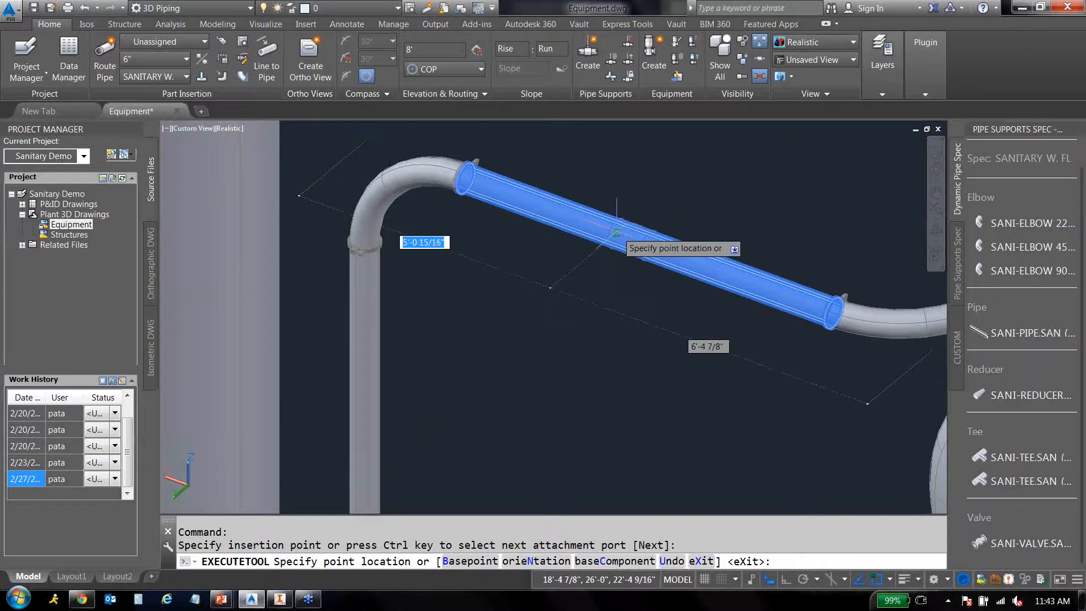
scroll(616, 232, up, 5)
key(Return)
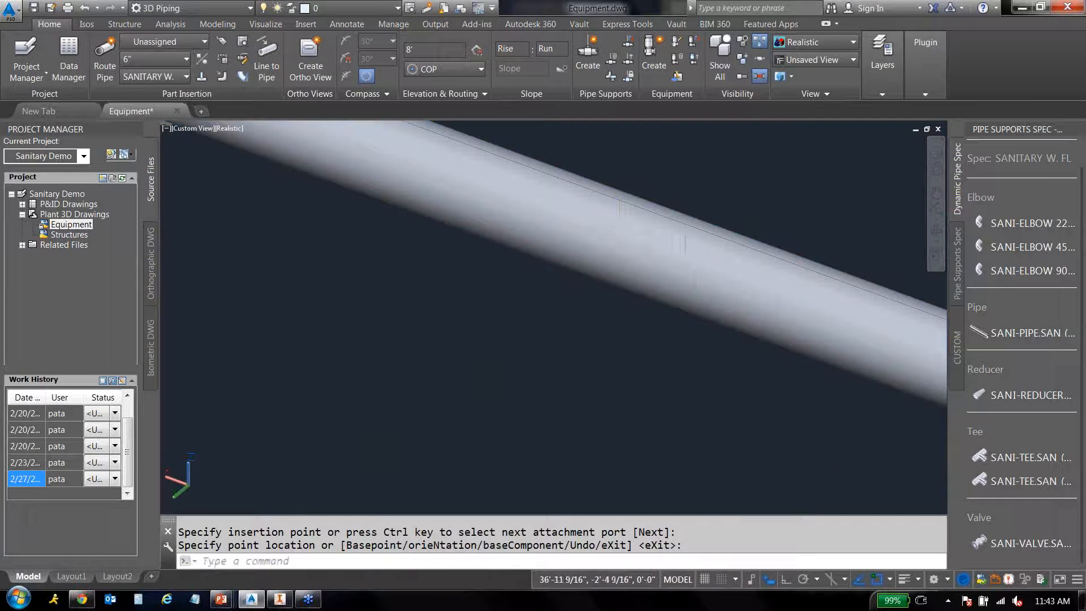
Insert a sanitary valve in the upper horizontal pipe, cycling its base point twice and keeping the rotation angle at 0.
click(1012, 543)
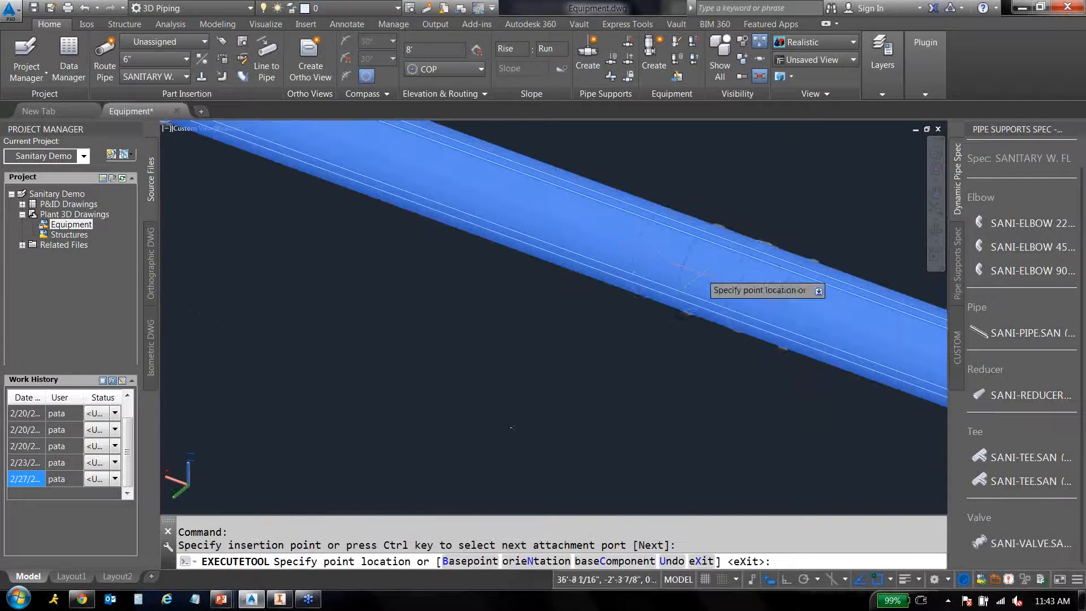
text(b)
key(Return)
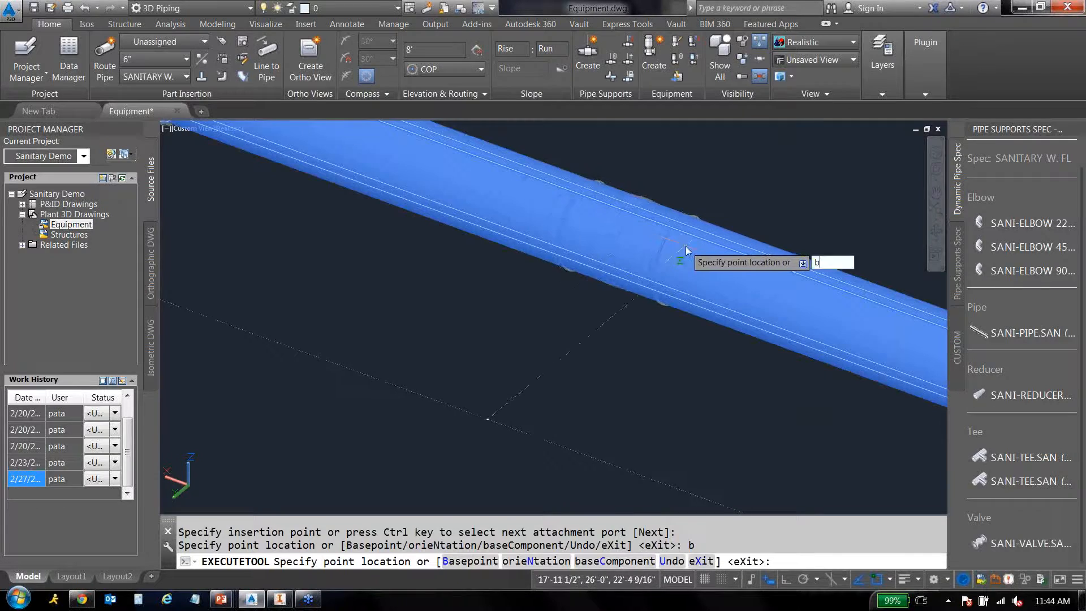
text(b)
key(Return)
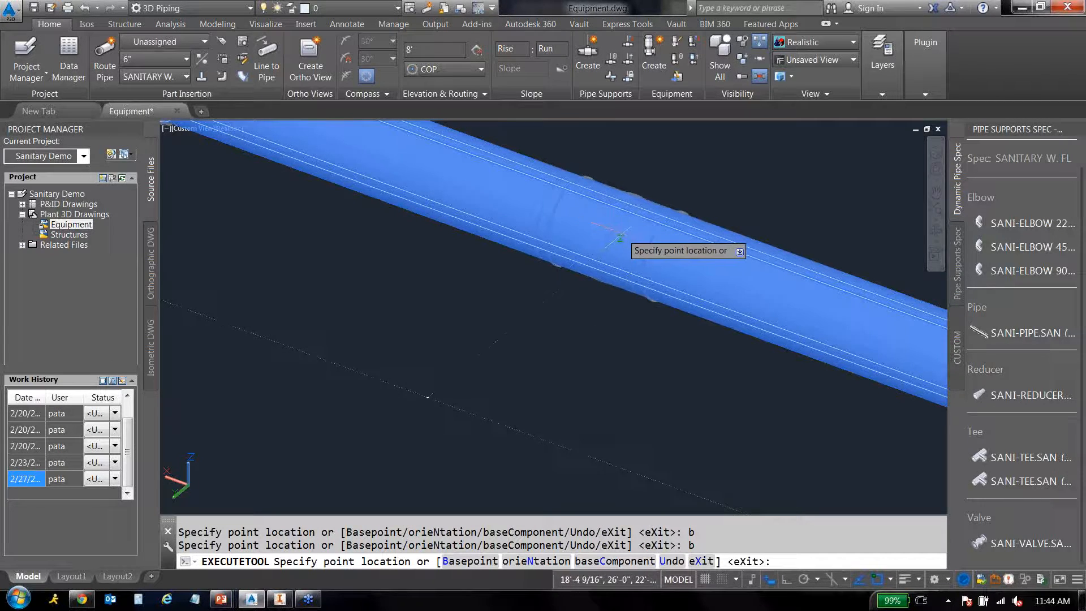
scroll(717, 270, down, 2)
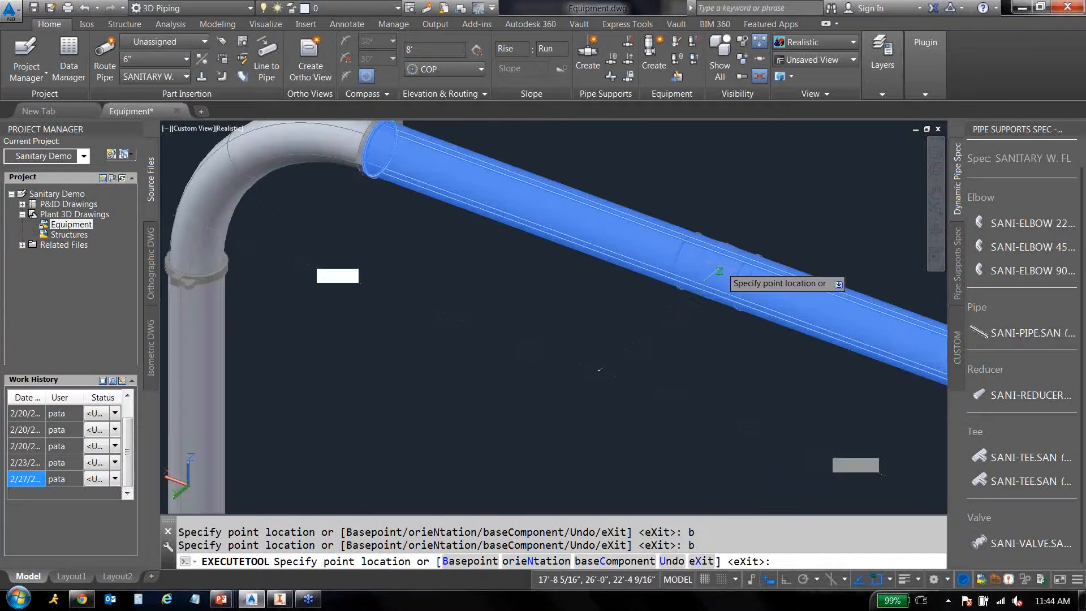
scroll(718, 270, down, 2)
click(708, 261)
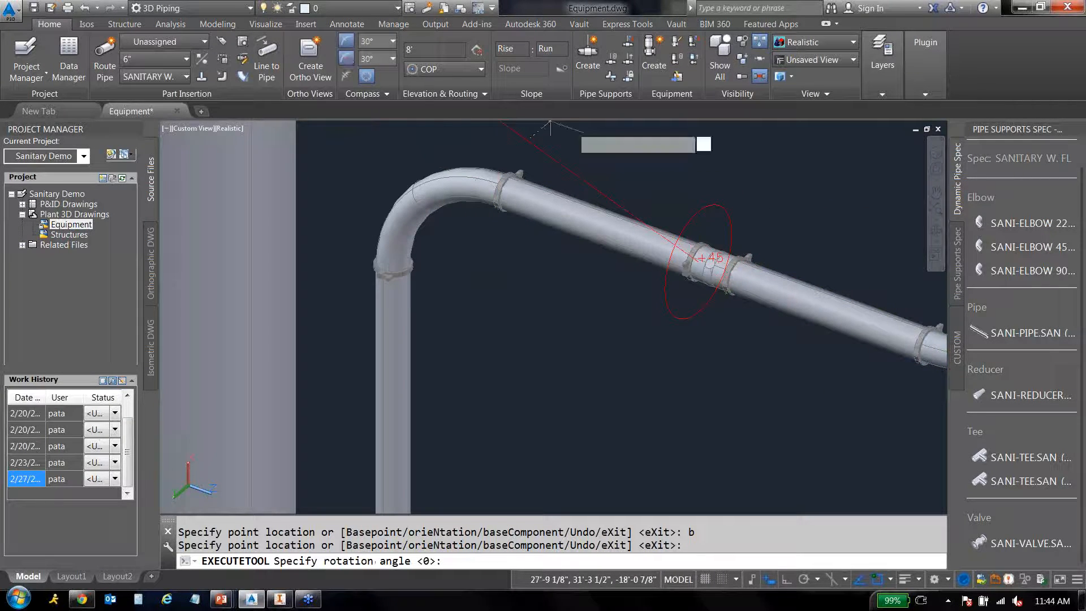
key(Return)
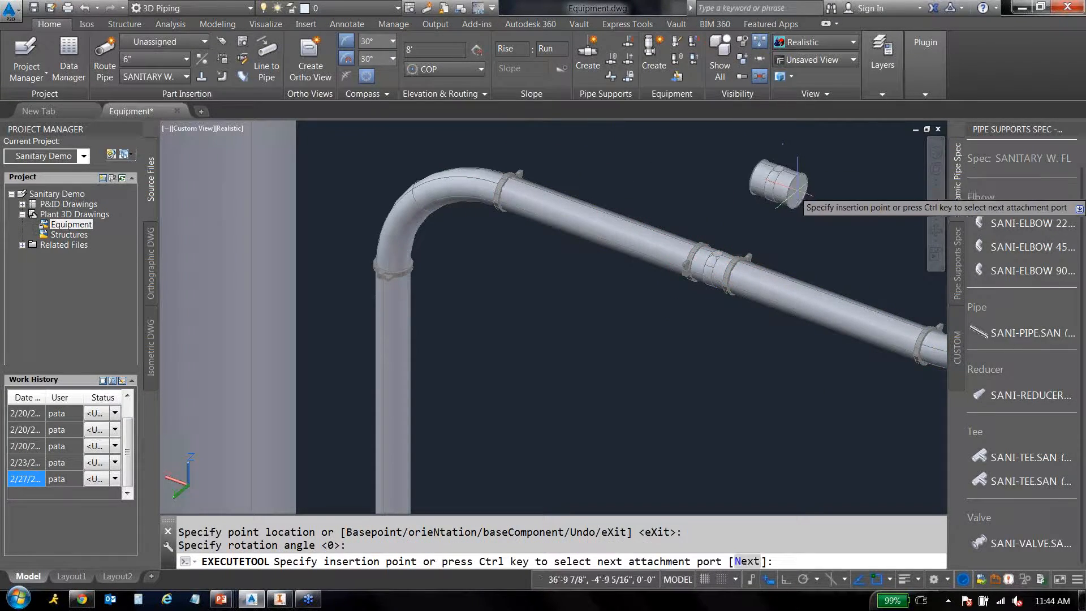
key(Escape)
Erase the clamped valve from the upper horizontal pipe.
scroll(656, 284, up, 5)
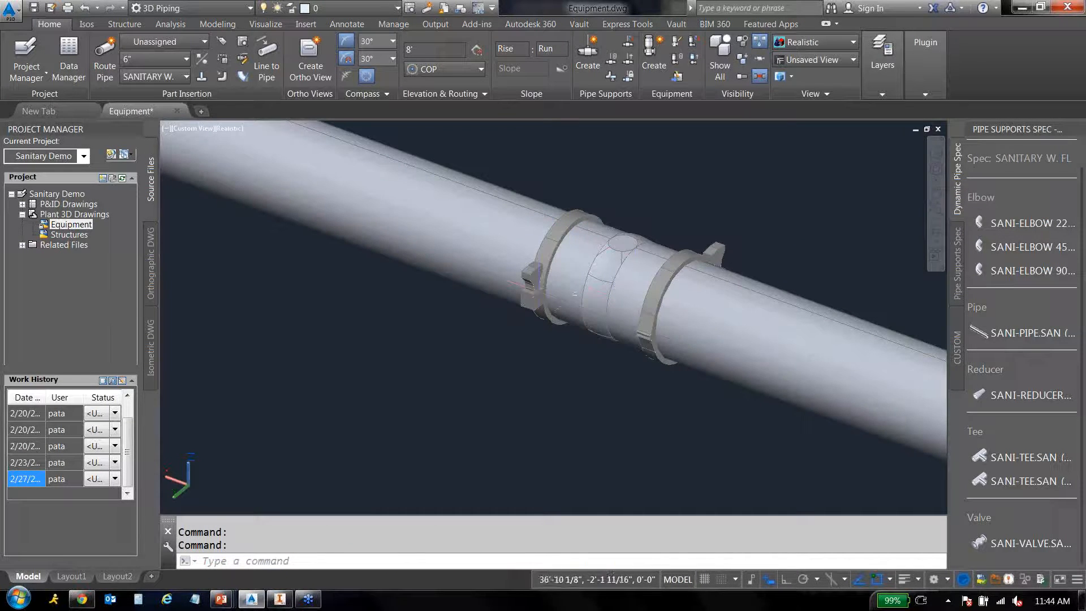
click(580, 271)
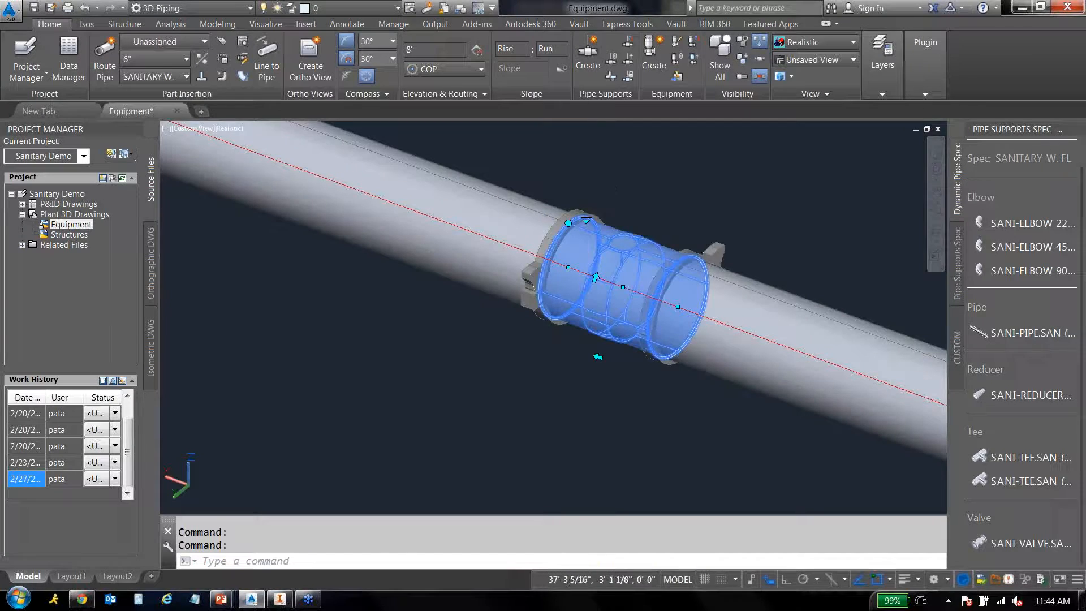
key(Delete)
scroll(679, 204, down, 6)
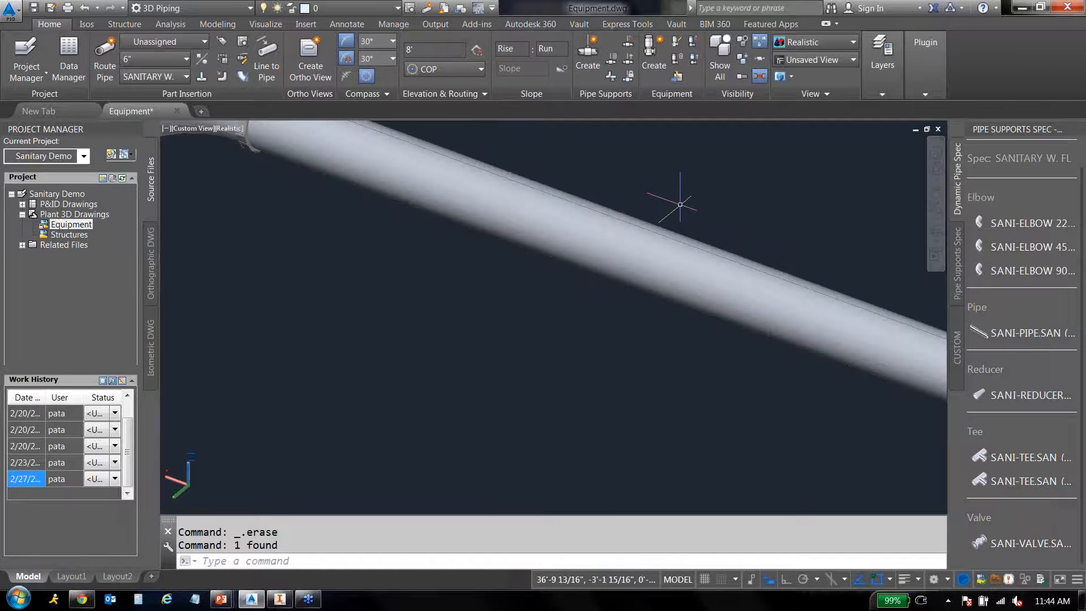
middle_drag(699, 212, 574, 207)
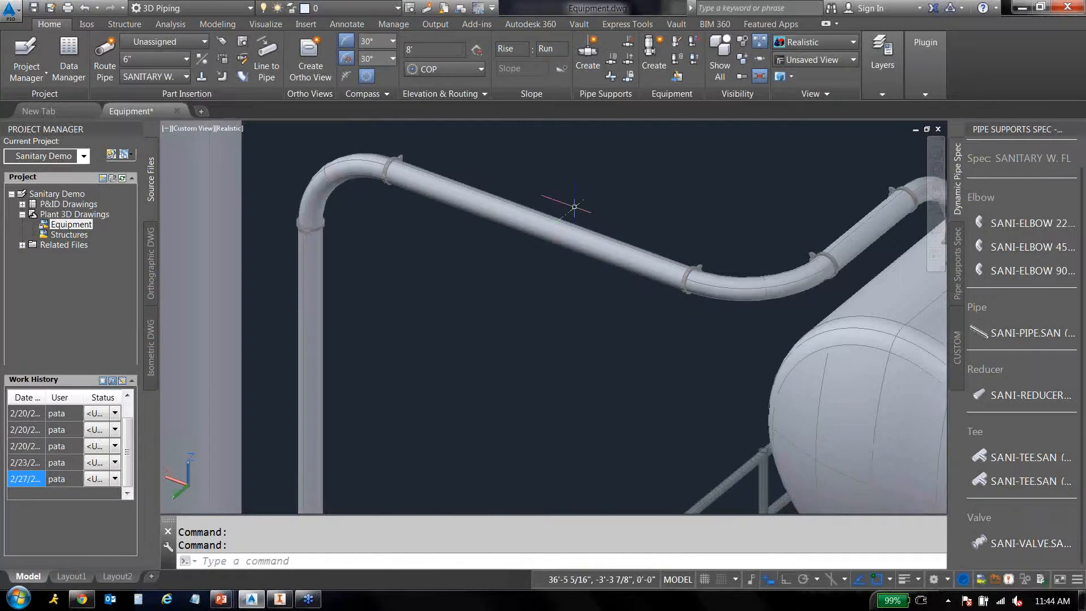
Erase the lower elbow at the rear tower's nozzle and the vertical pipe above it.
scroll(604, 308, down, 4)
middle_drag(620, 277, 608, 313)
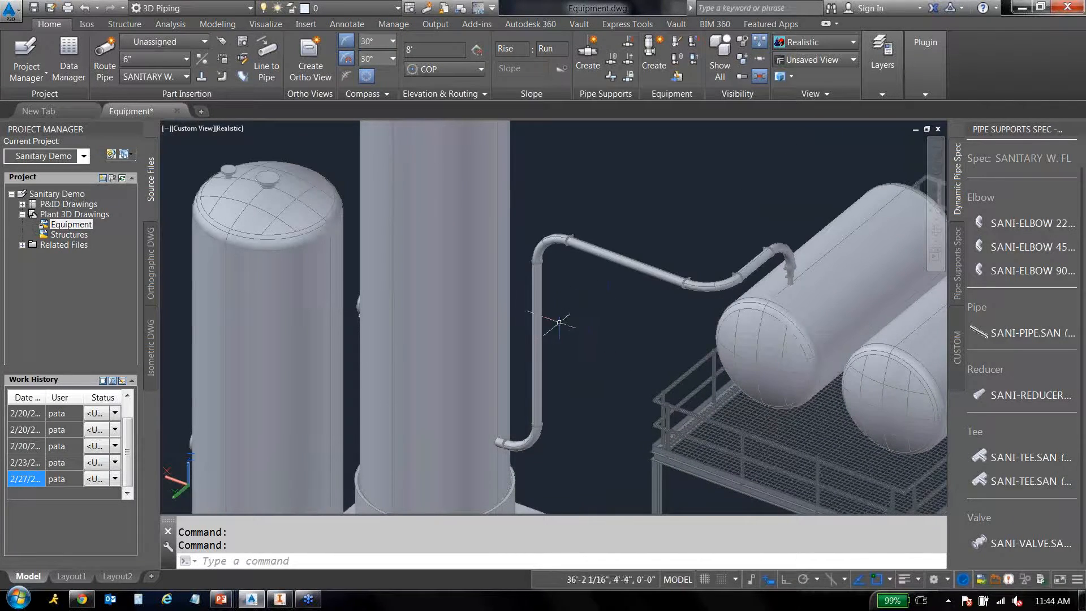
click(533, 444)
key(Delete)
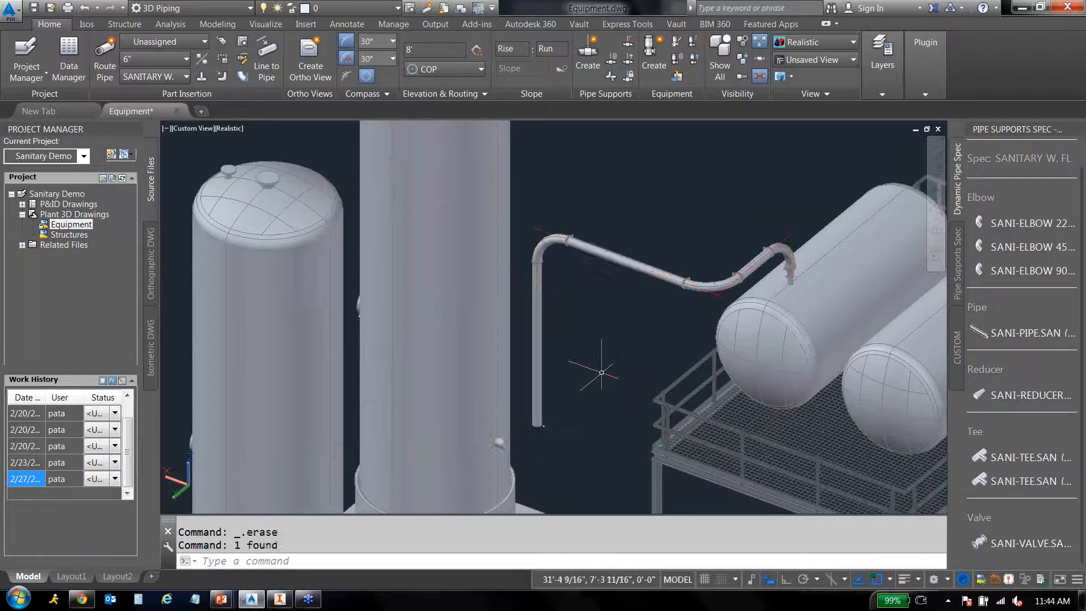
click(547, 363)
click(535, 360)
key(Delete)
Move the upper horizontal pipe in two shifts towards the vessel's top nozzle, closing up the short pipe between the two elbows.
middle_drag(596, 317, 521, 384)
click(562, 321)
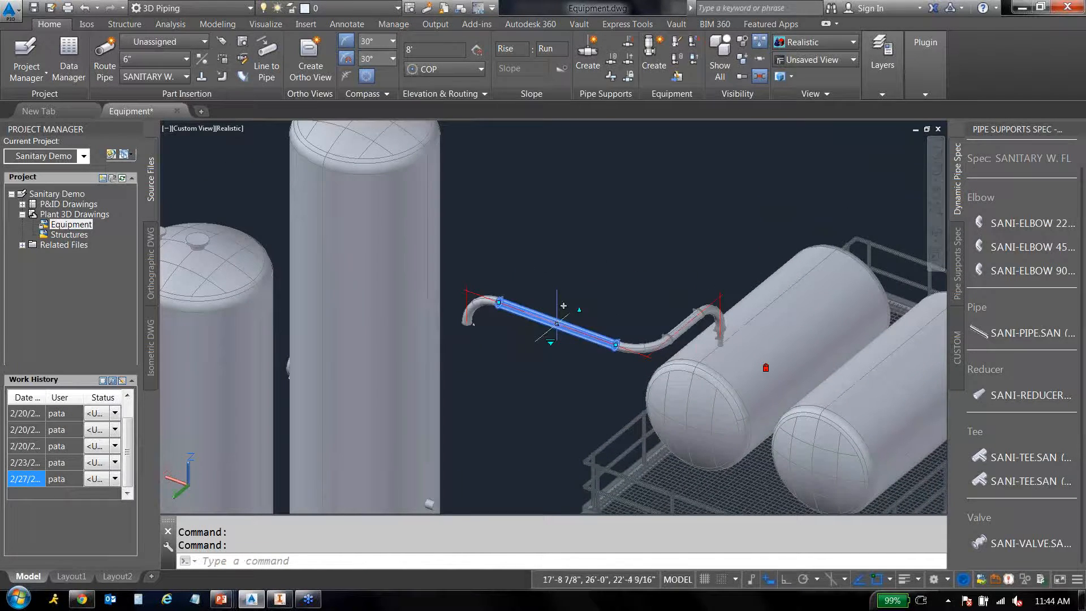
click(557, 323)
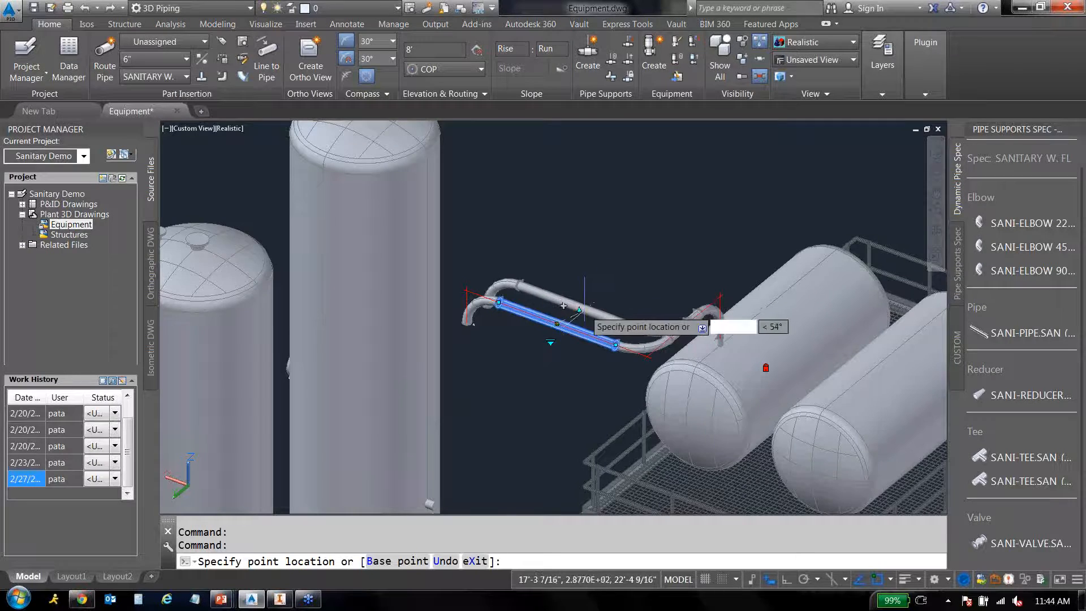
click(586, 287)
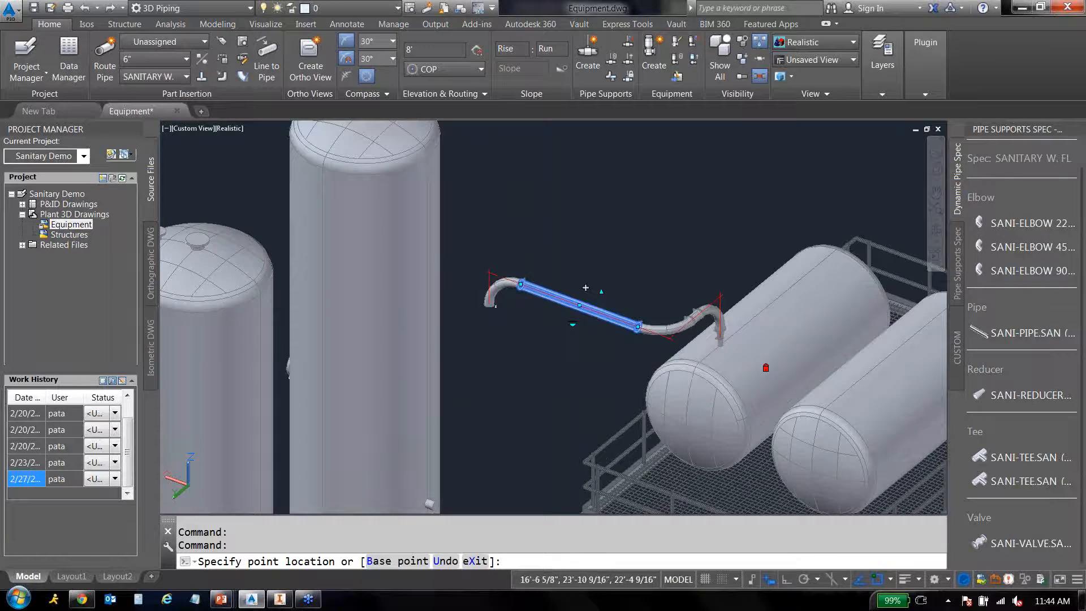
key(Return)
scroll(727, 317, up, 5)
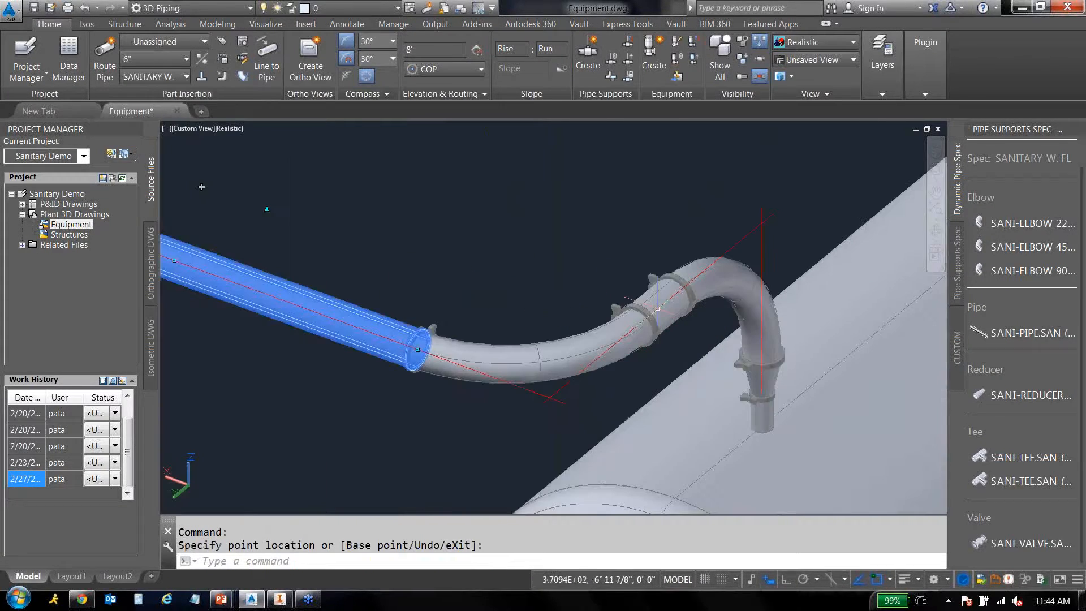
middle_drag(620, 332, 749, 286)
scroll(749, 285, down, 4)
click(577, 258)
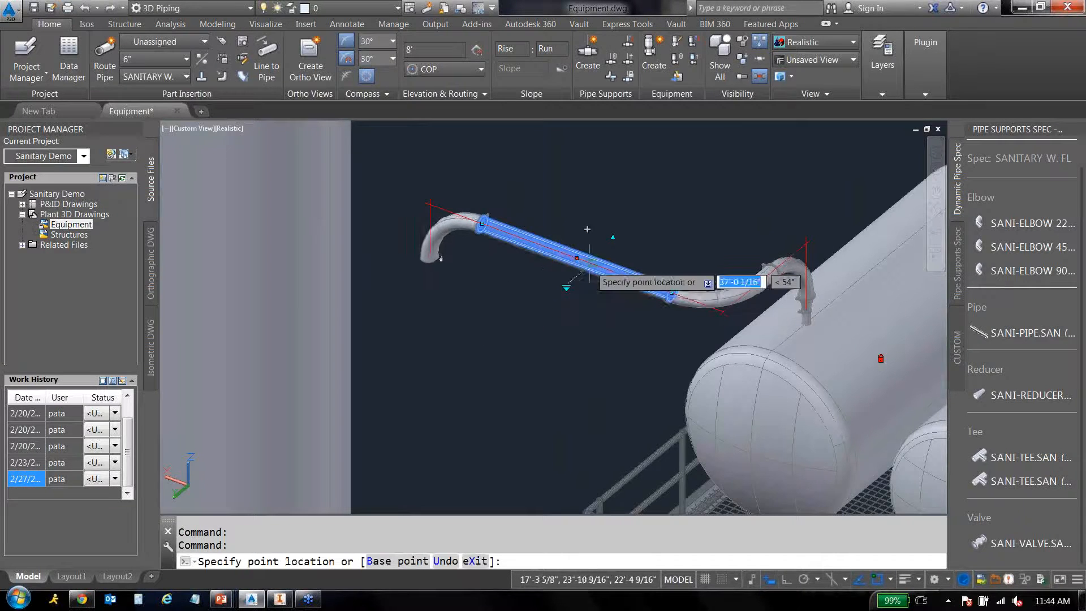
click(591, 246)
Add the open-ended elbow to the selection and move its open end towards the vessel, shortening the upper horizontal pipe.
click(445, 248)
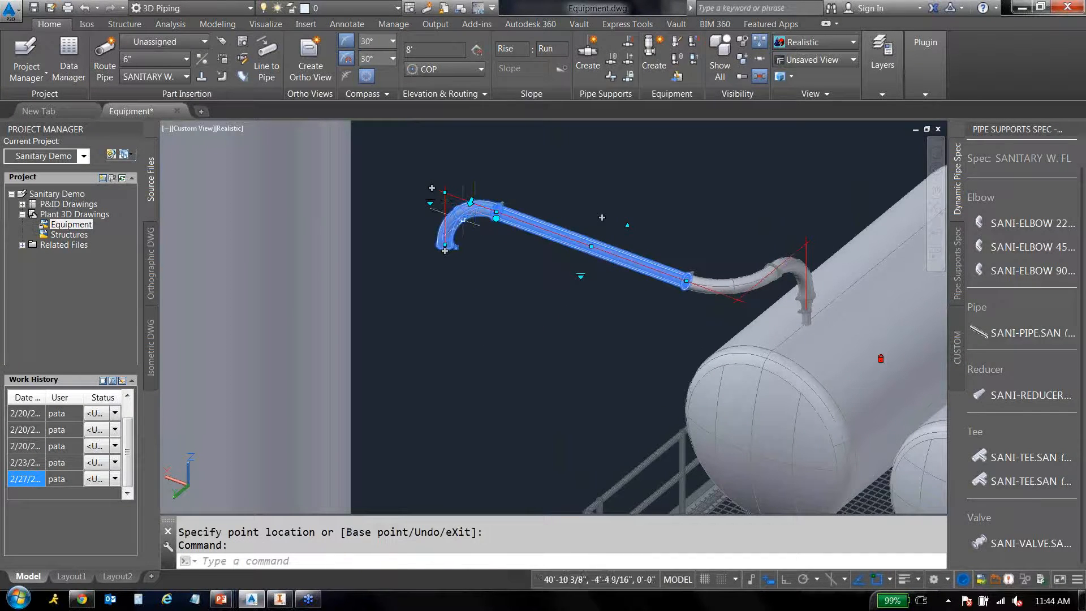
click(444, 247)
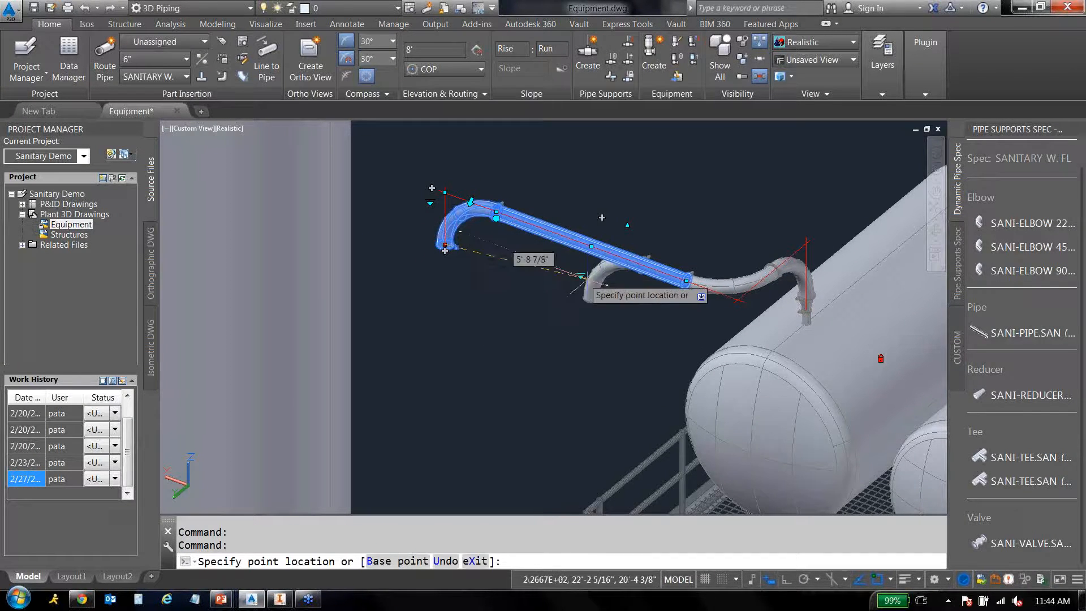
click(538, 279)
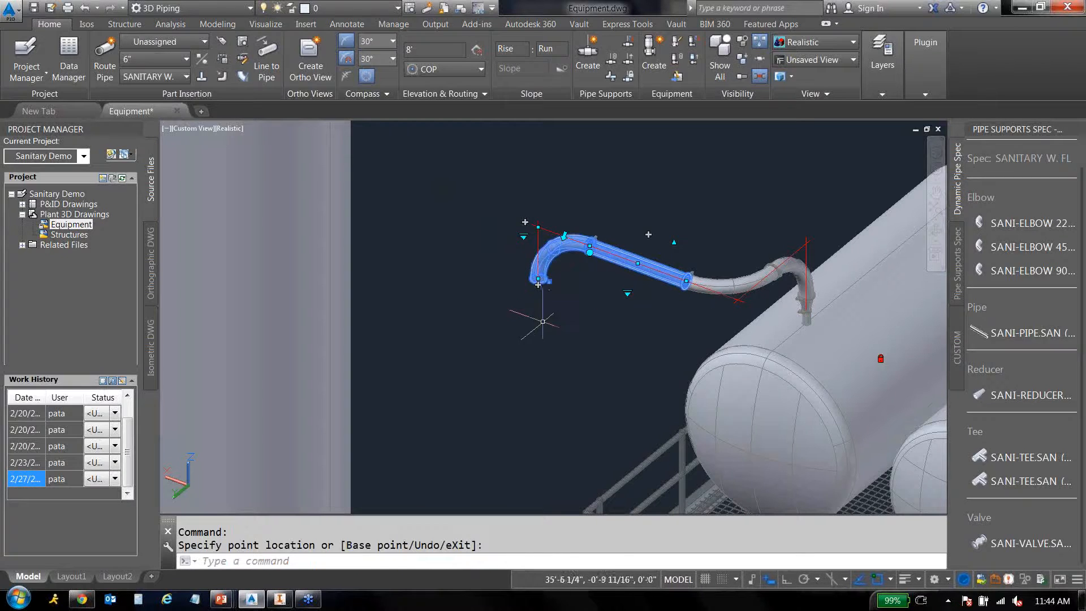
key(Escape)
Try to route a pipe from the elbow's open end to the rear tower's lower nozzle.
click(538, 283)
click(538, 284)
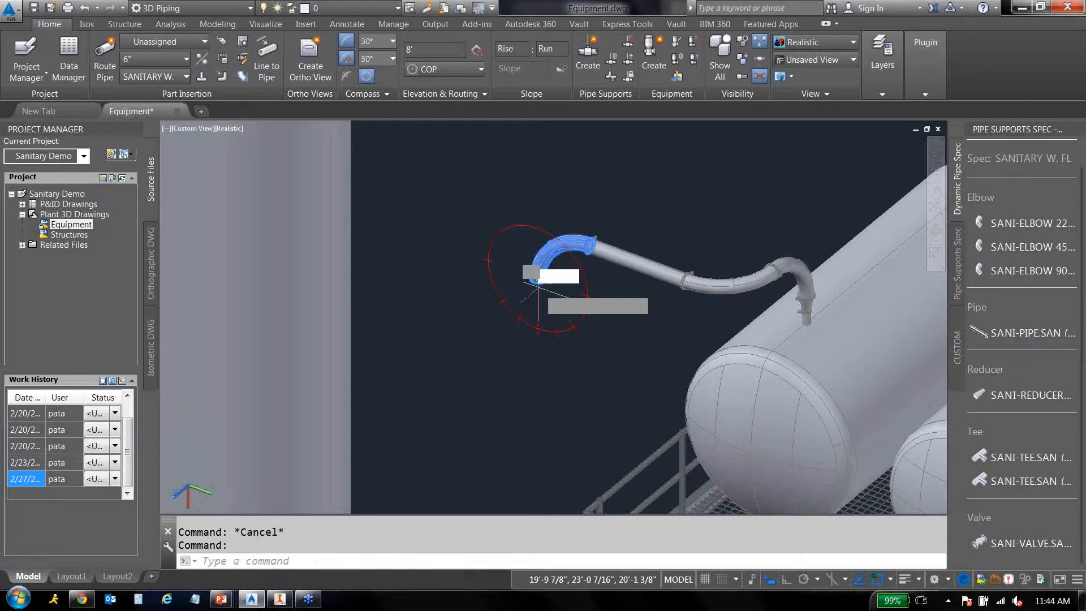
middle_drag(530, 384, 671, 181)
click(484, 389)
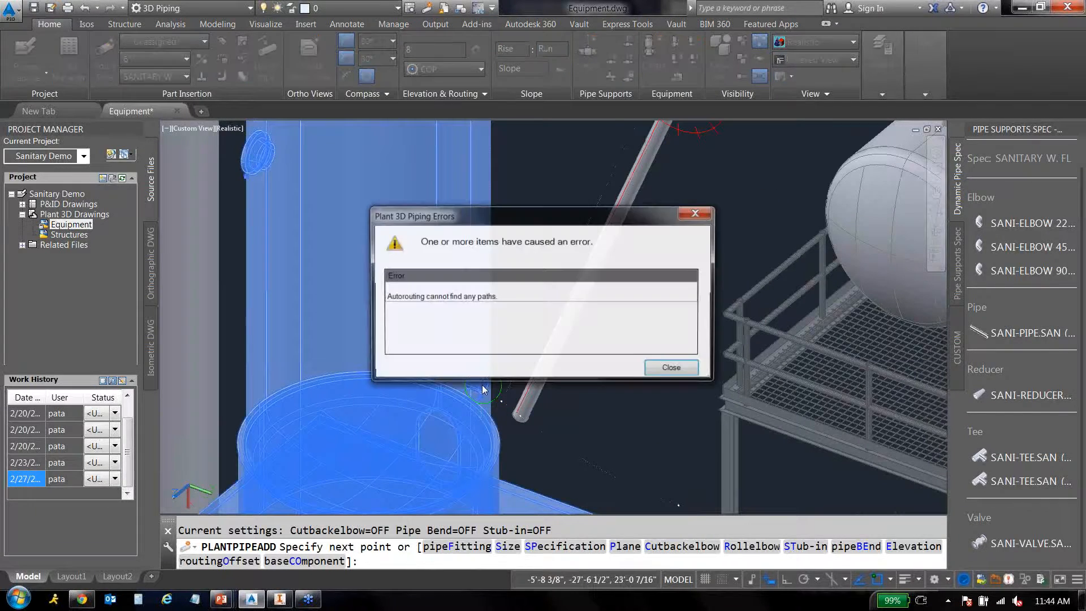
click(632, 361)
key(ctrl+z)
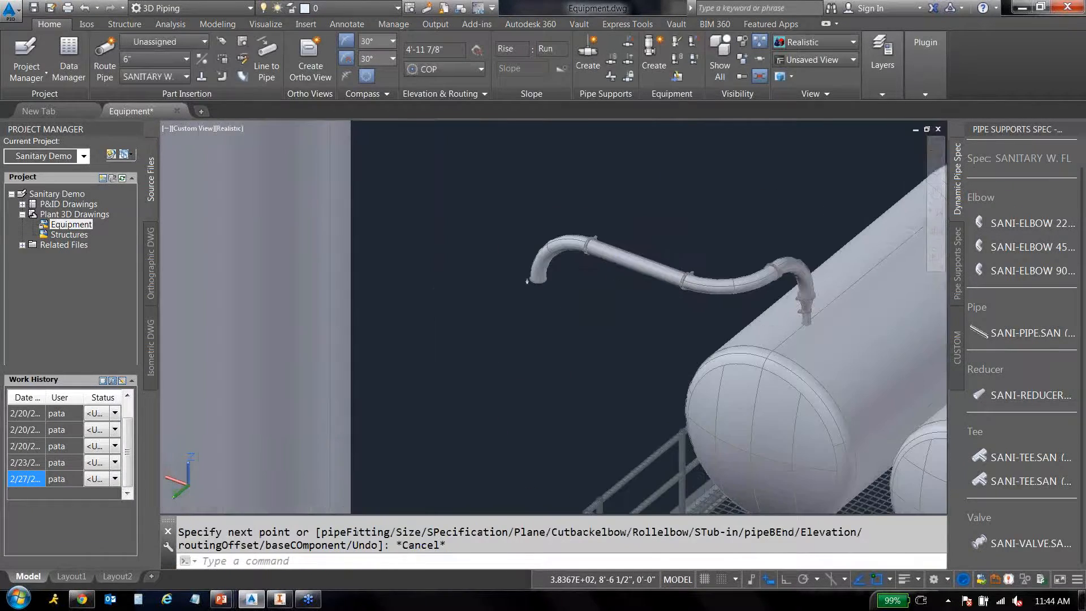
Route a vertical pipe straight down from the open end of the elbow.
click(546, 275)
click(538, 282)
click(538, 281)
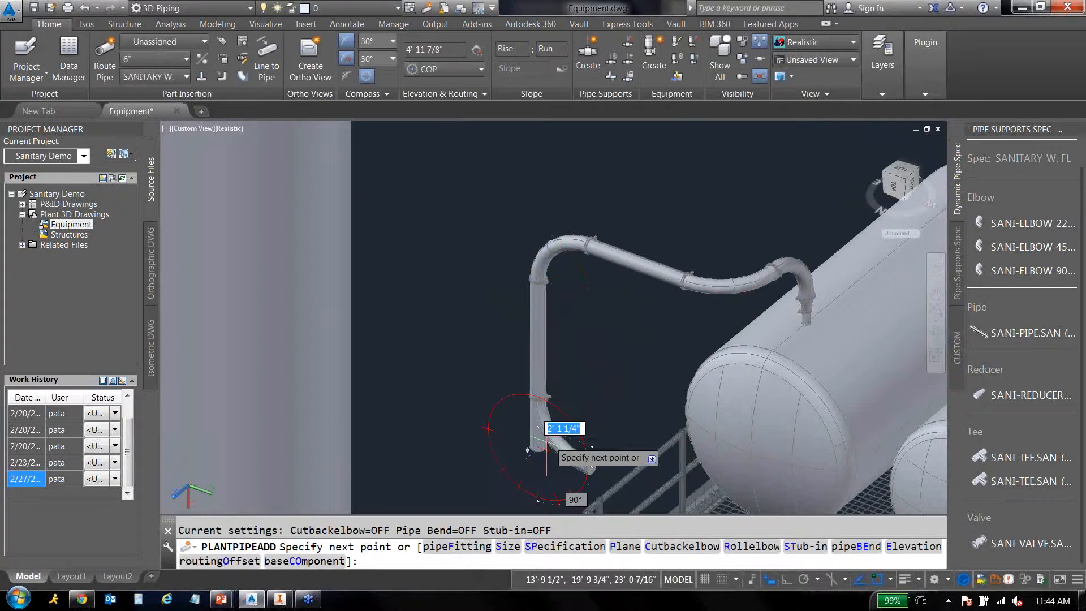
key(Escape)
Continue the run from the vertical pipe's lower end with a 90° elbow and a horizontal pipe towards the rear tower.
shift+middle_drag(551, 334, 677, 240)
scroll(678, 240, down, 2)
click(628, 271)
click(628, 312)
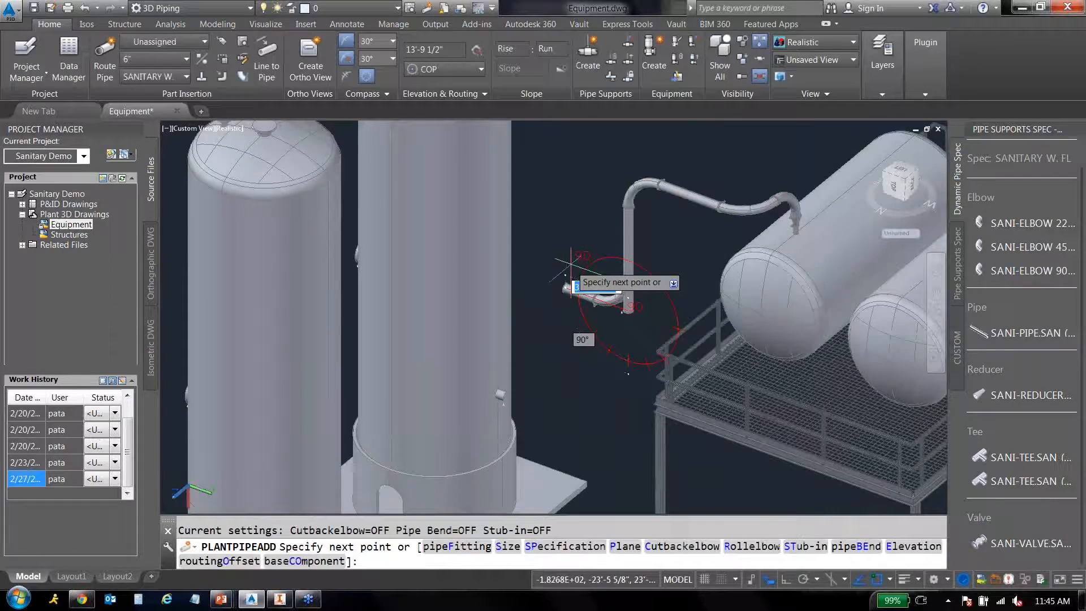
click(526, 277)
key(Escape)
Insert a sanitary valve midway along the vertical pipe, keeping the rotation angle at 0.
middle_drag(656, 214, 601, 255)
click(1023, 542)
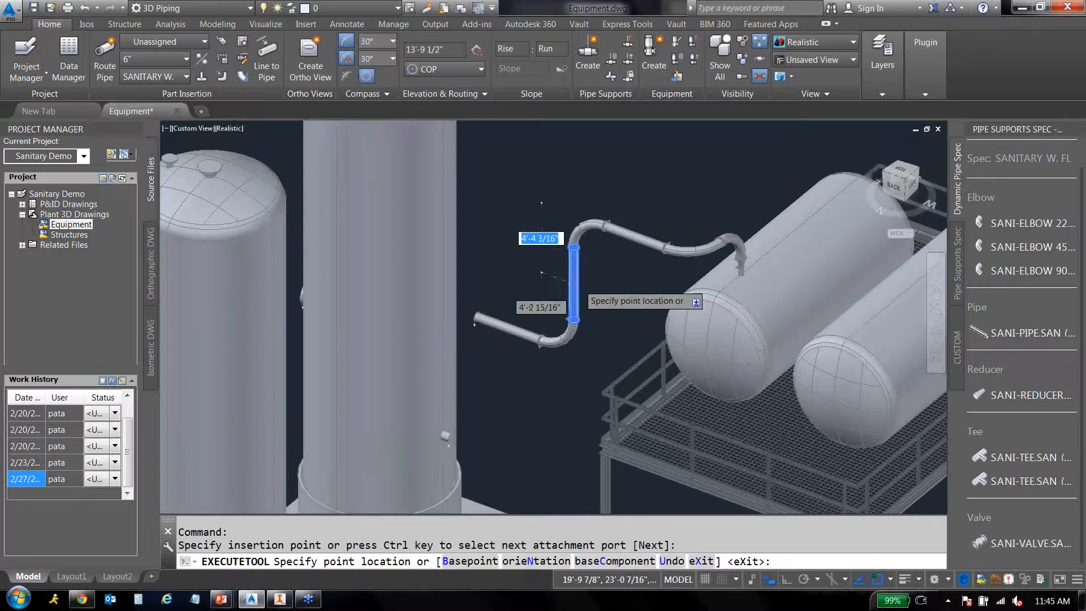
scroll(572, 284, up, 2)
scroll(568, 280, up, 2)
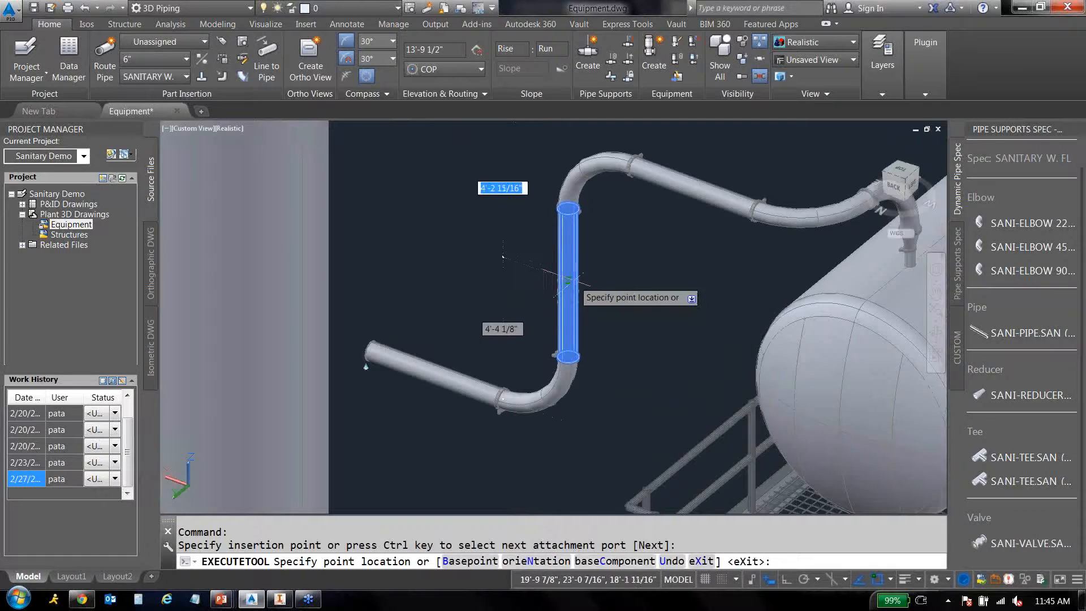
scroll(567, 279, up, 5)
click(565, 270)
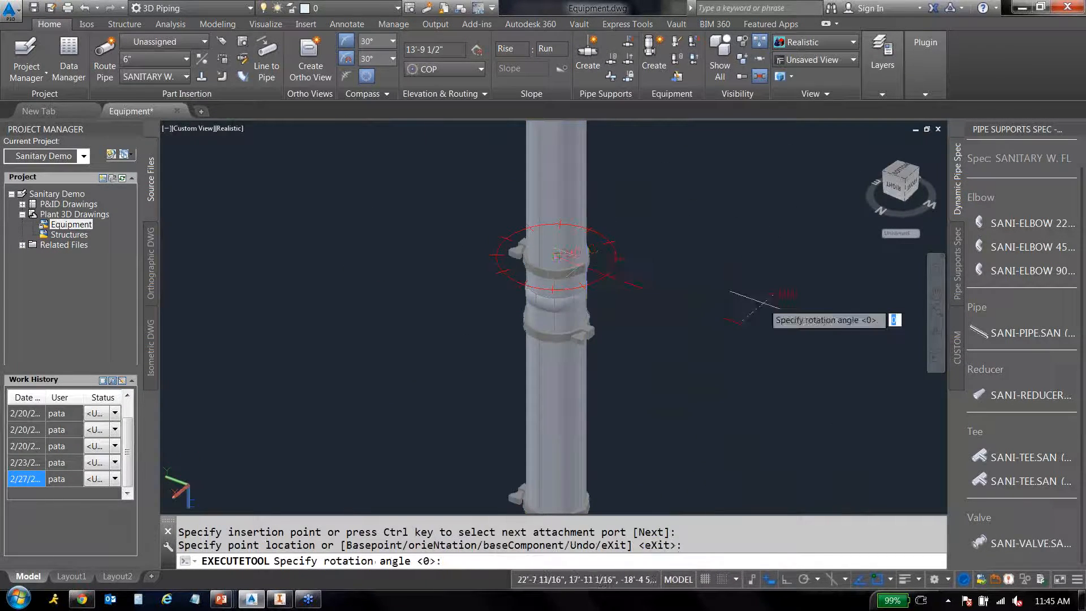
key(Return)
key(Escape)
Place a beam clamp hanger from the pipe supports spec midway along the upper horizontal pipe.
middle_drag(718, 271, 603, 310)
scroll(605, 310, down, 5)
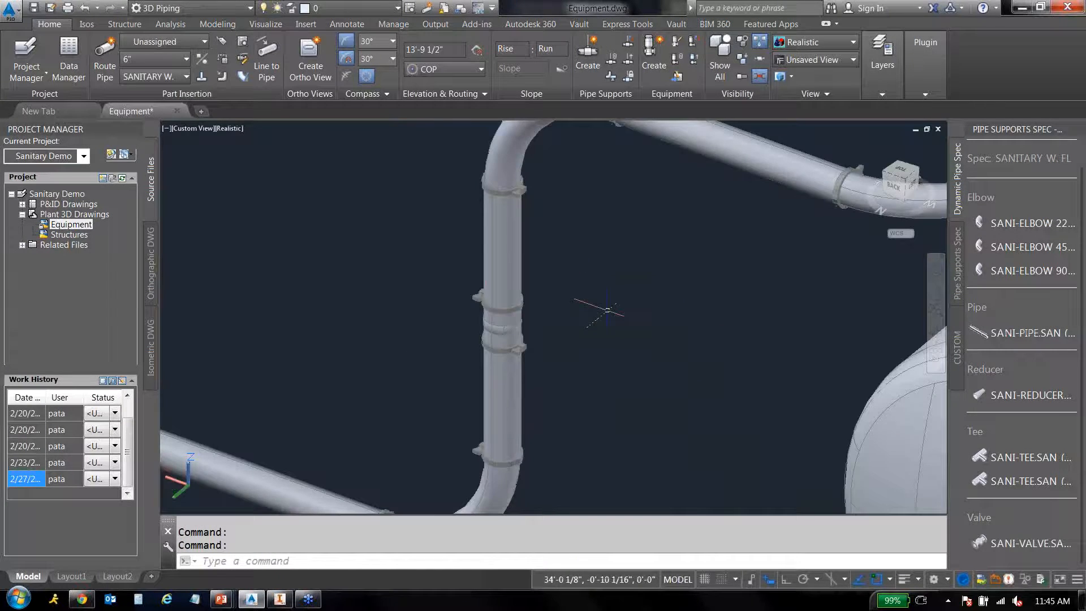
click(957, 272)
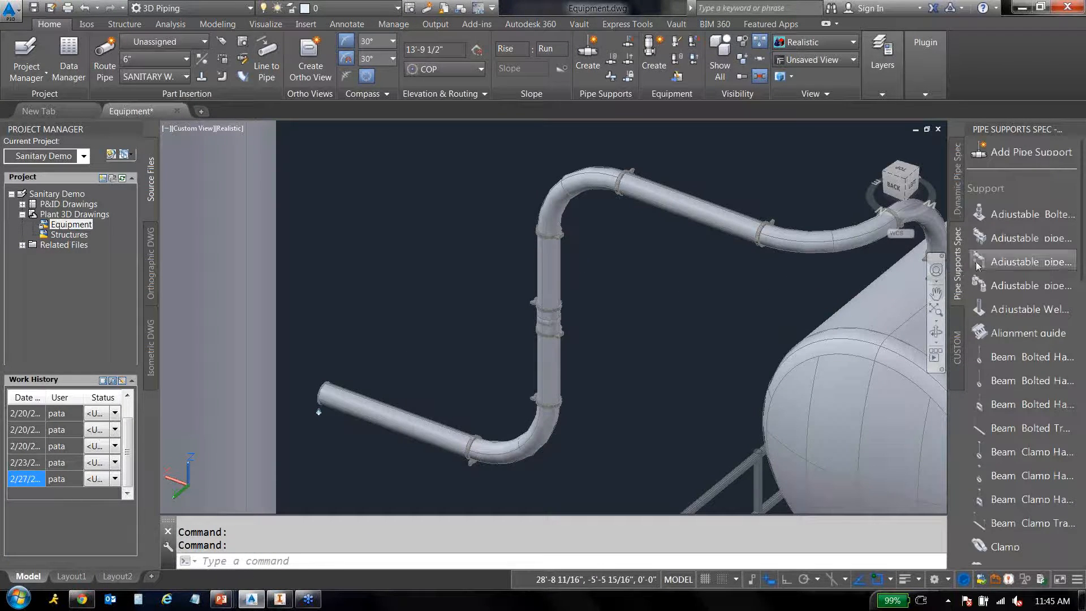
drag(1082, 242, 1081, 349)
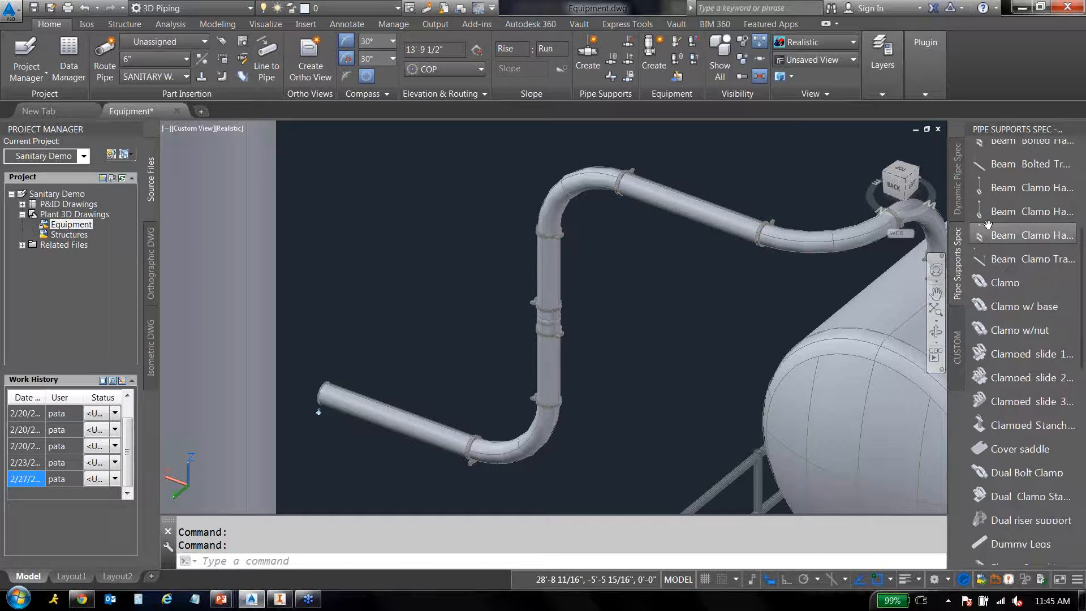
click(1029, 211)
click(674, 201)
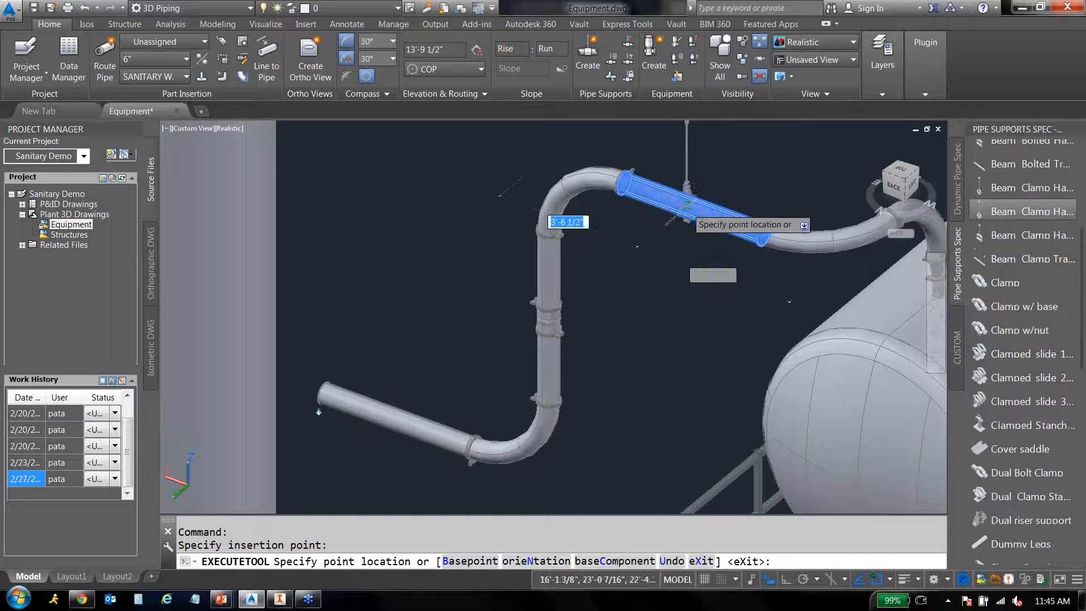
click(693, 208)
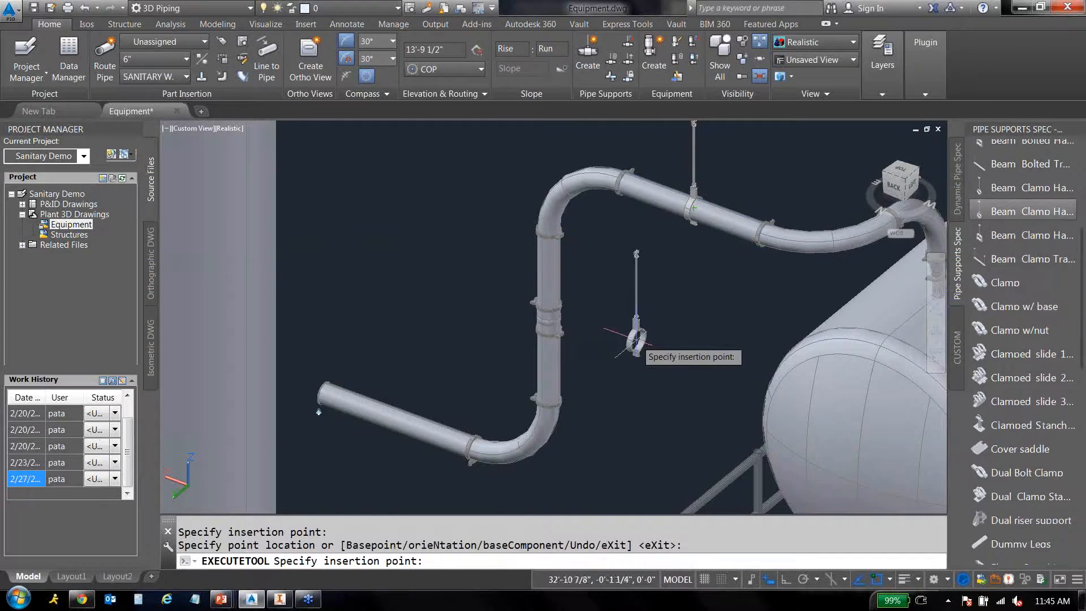
key(Escape)
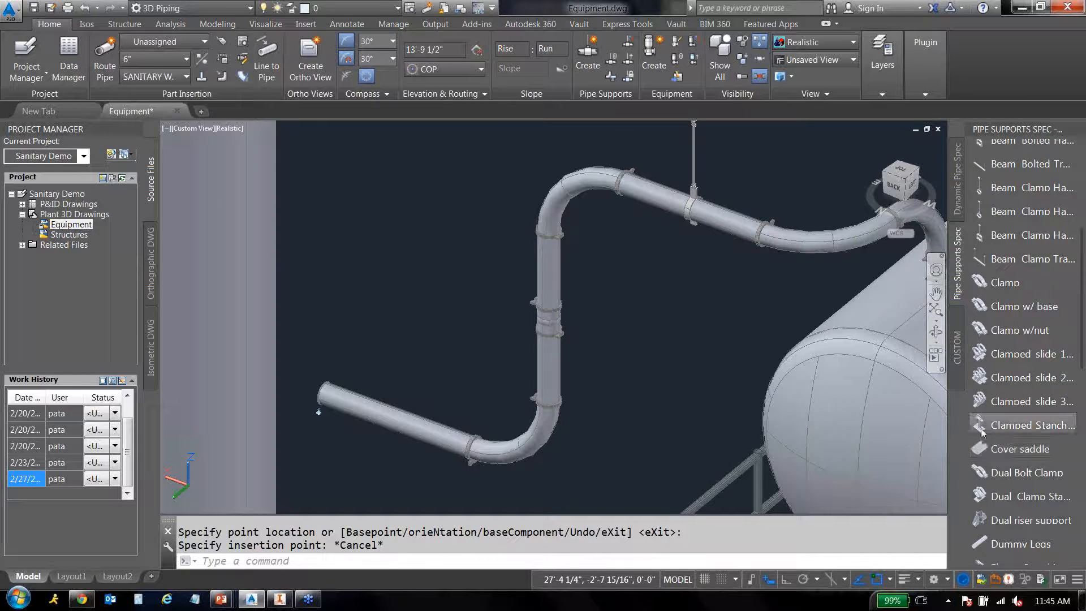
Place a clamped stanchion from the pipe supports spec midway along the lower horizontal pipe.
click(1032, 424)
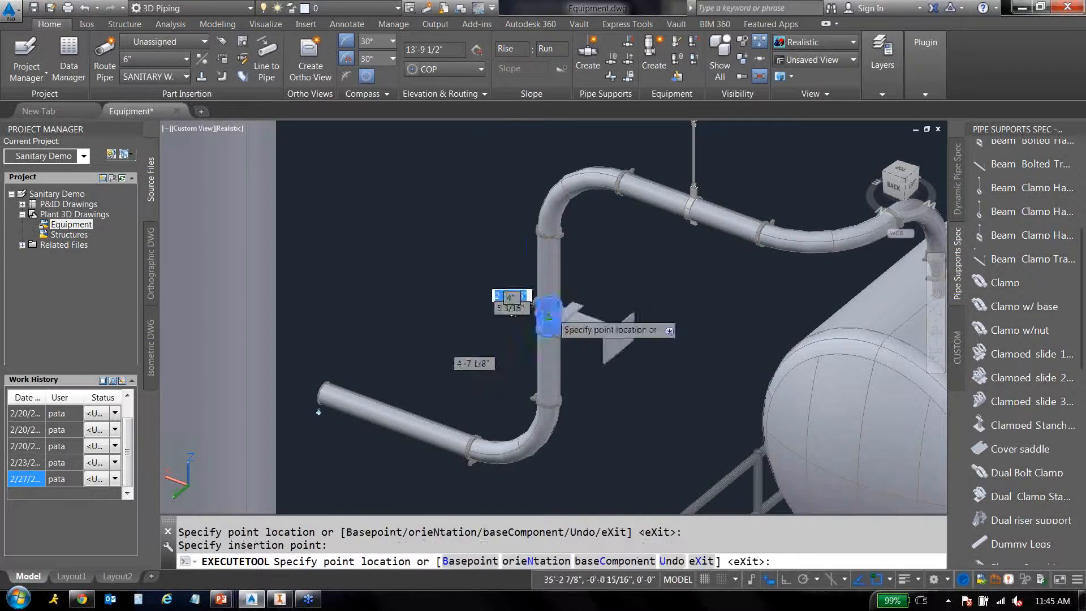
key(Escape)
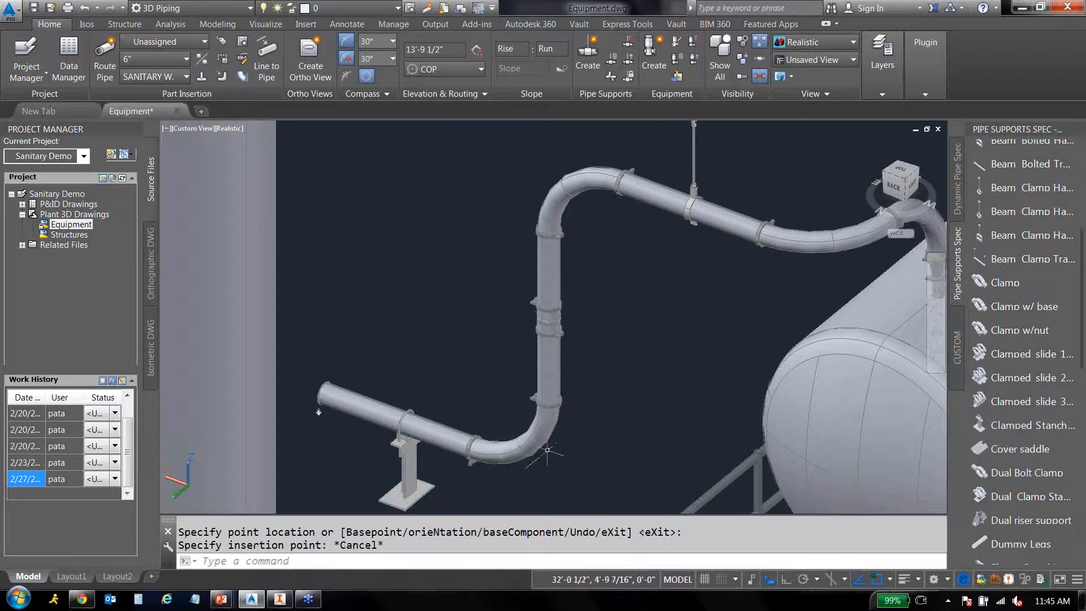
Stretch the beam clamp hanger's rod straight up to elevation 30' with Ortho on.
middle_drag(579, 436, 732, 336)
scroll(736, 333, down, 2)
middle_drag(800, 274, 648, 388)
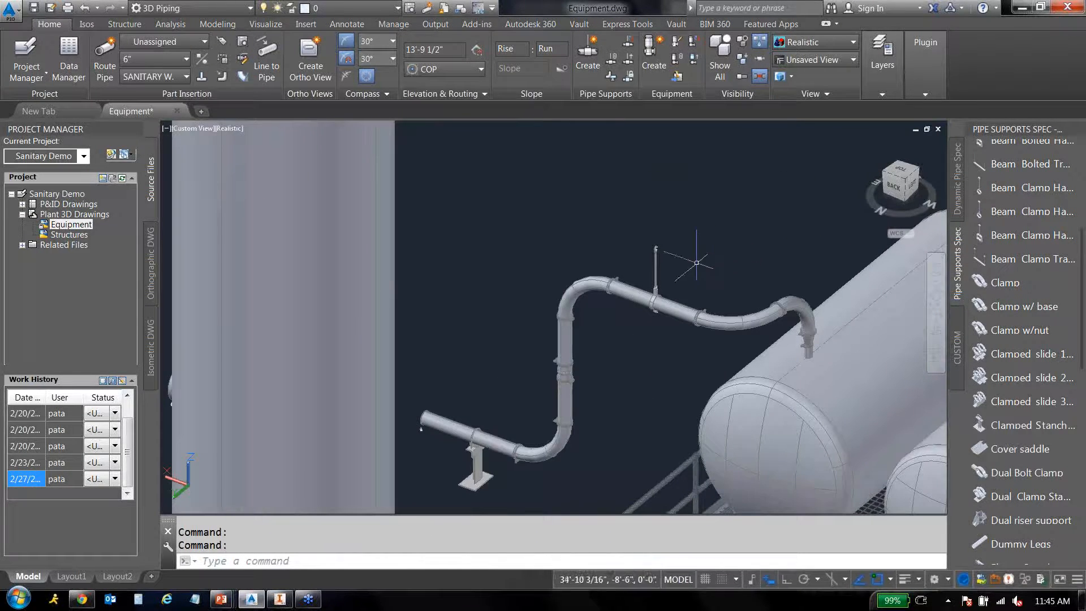
click(655, 258)
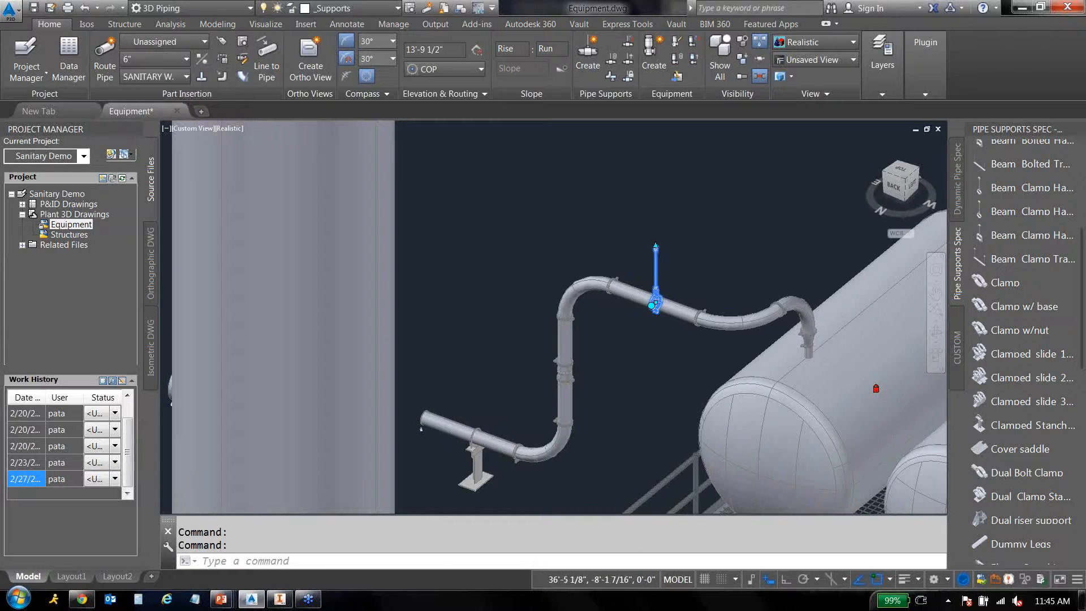
scroll(659, 263, up, 2)
click(654, 247)
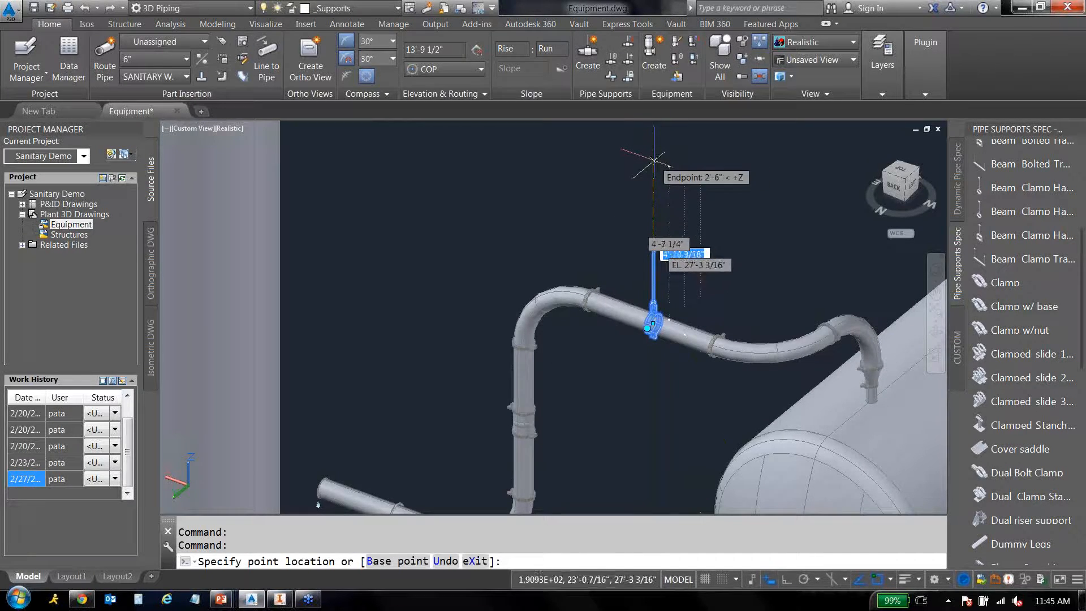
scroll(662, 164, down, 2)
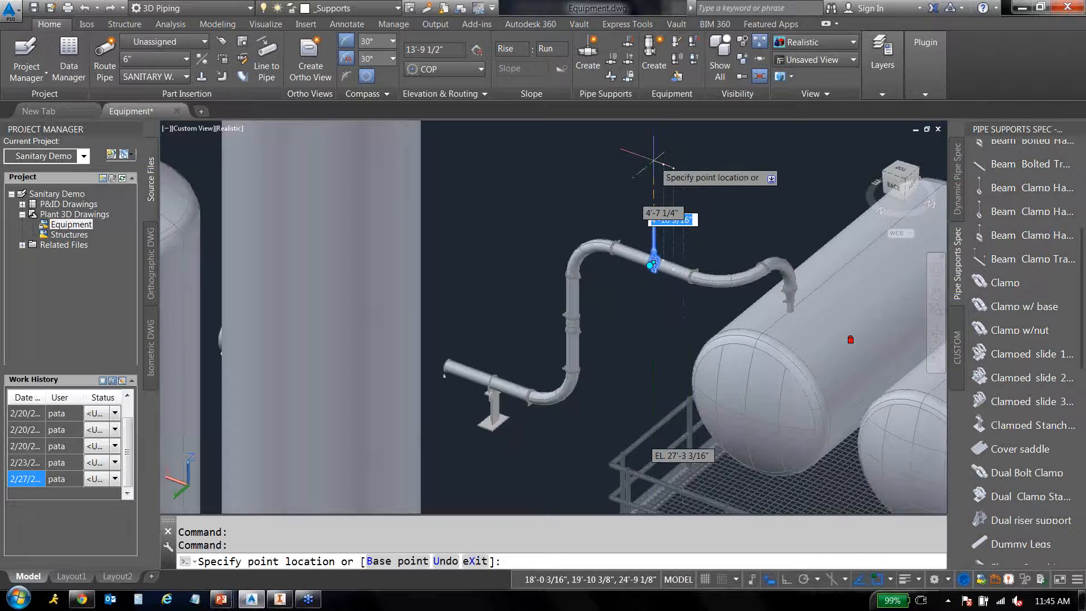
shift+middle_drag(654, 160, 555, 207)
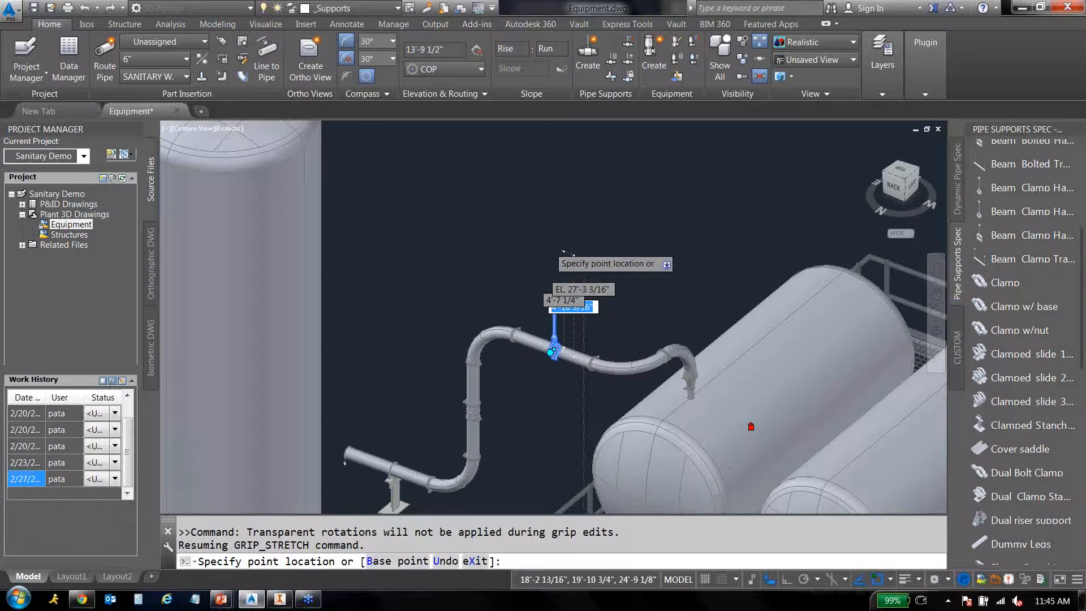
scroll(563, 252, up, 6)
middle_drag(563, 245, 561, 192)
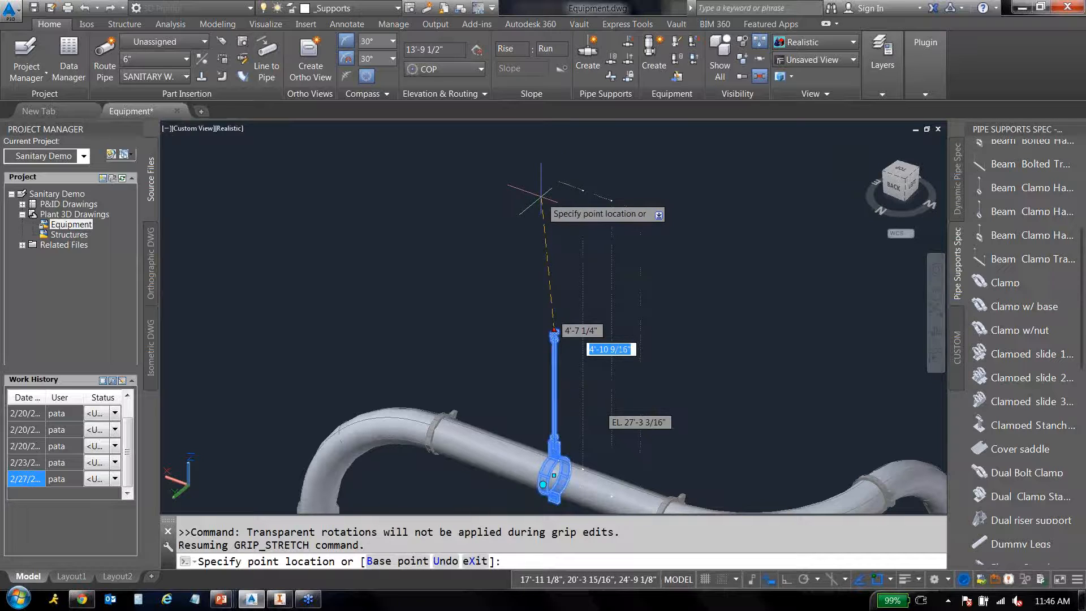
key(F8)
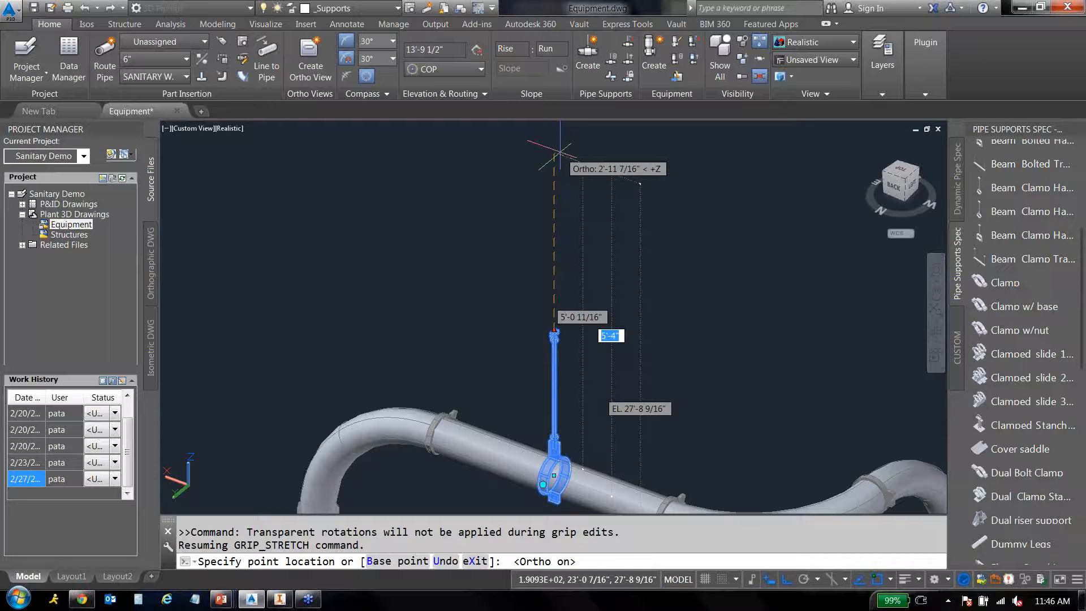
key(Tab)
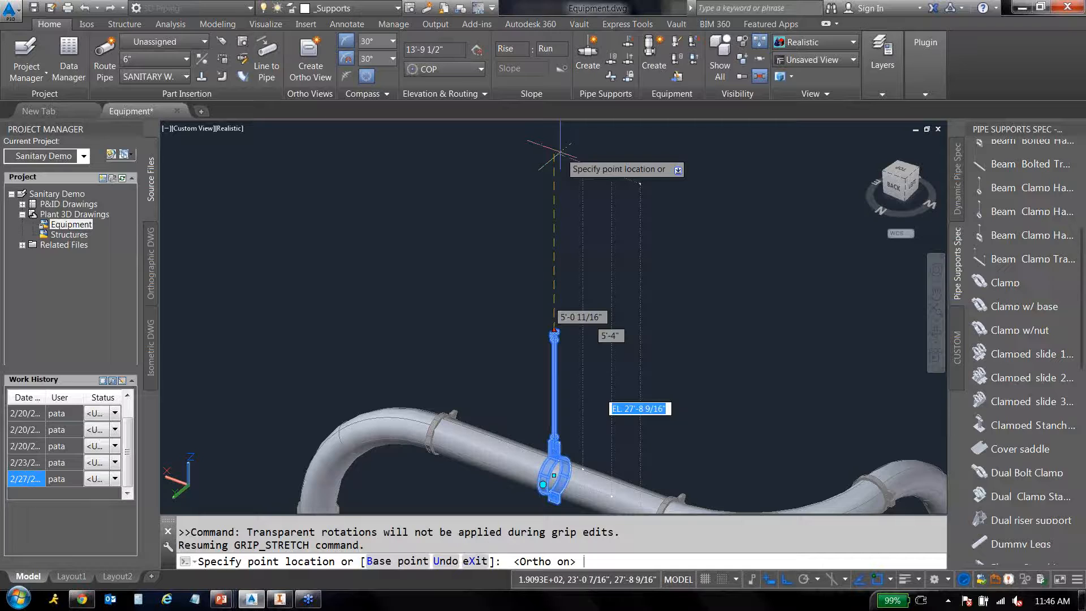
text(30)
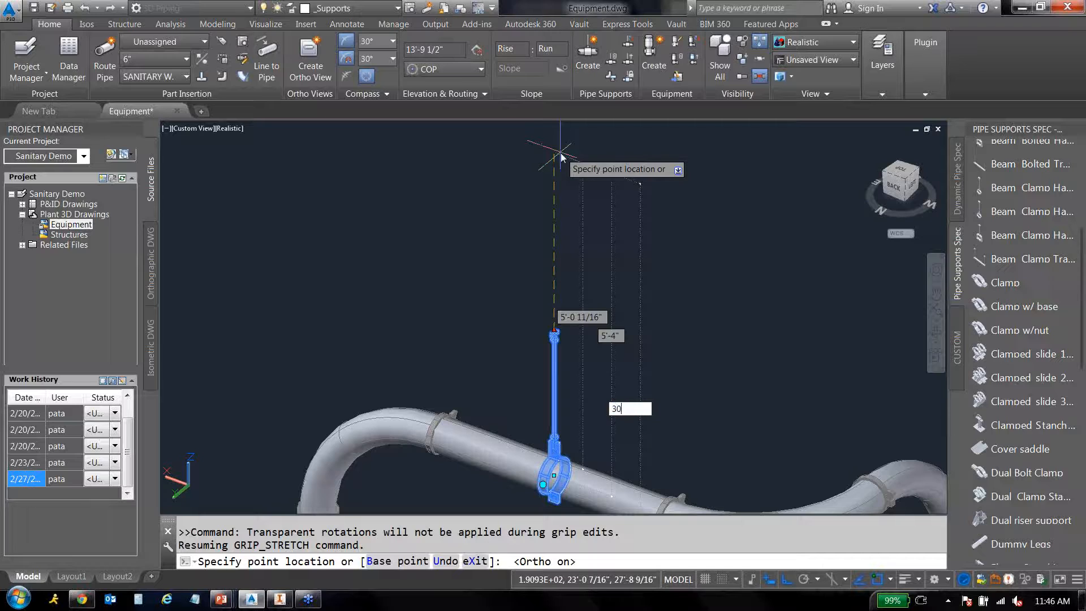
scroll(735, 164, down, 3)
key(Return)
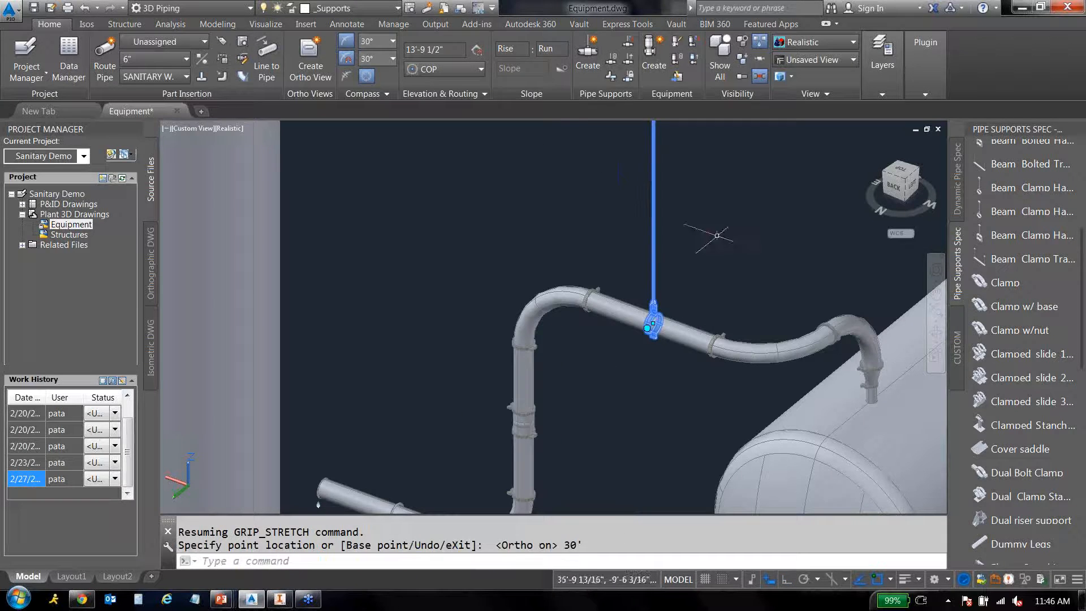
key(Escape)
Examine the supported pipe run, its clamps, the inline valve and the surrounding tanks.
middle_drag(732, 218, 541, 336)
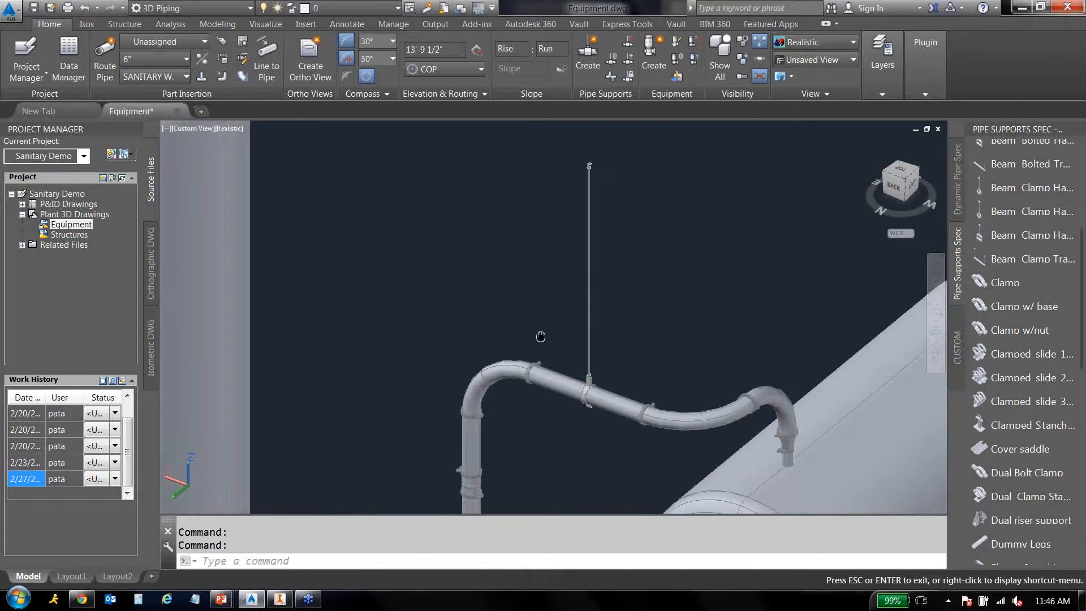
drag(545, 337, 720, 212)
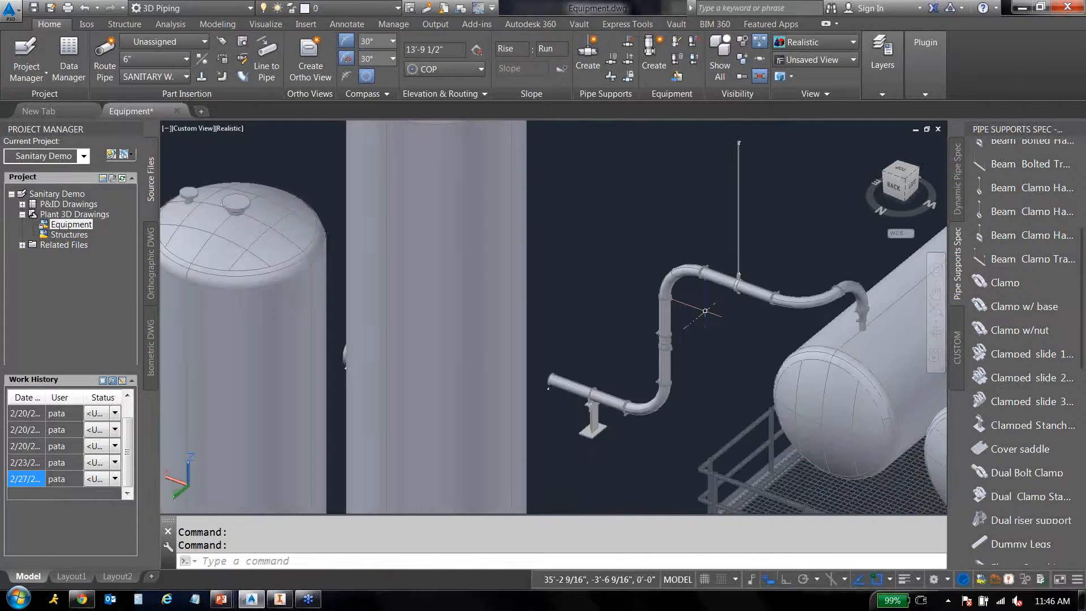
middle_drag(816, 324, 669, 341)
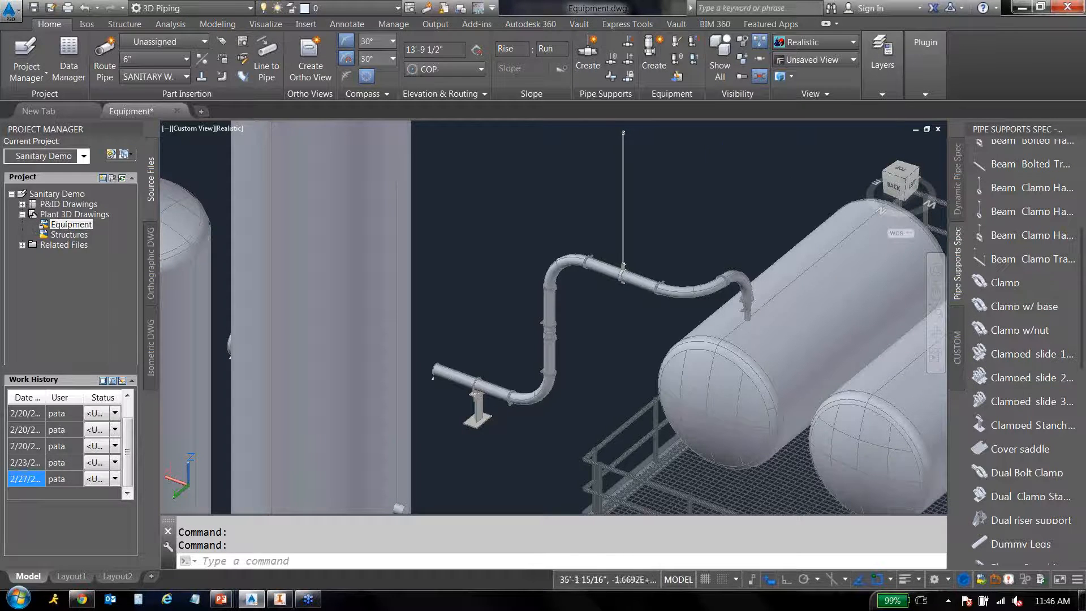
middle_drag(695, 189, 694, 189)
drag(694, 190, 629, 197)
key(Escape)
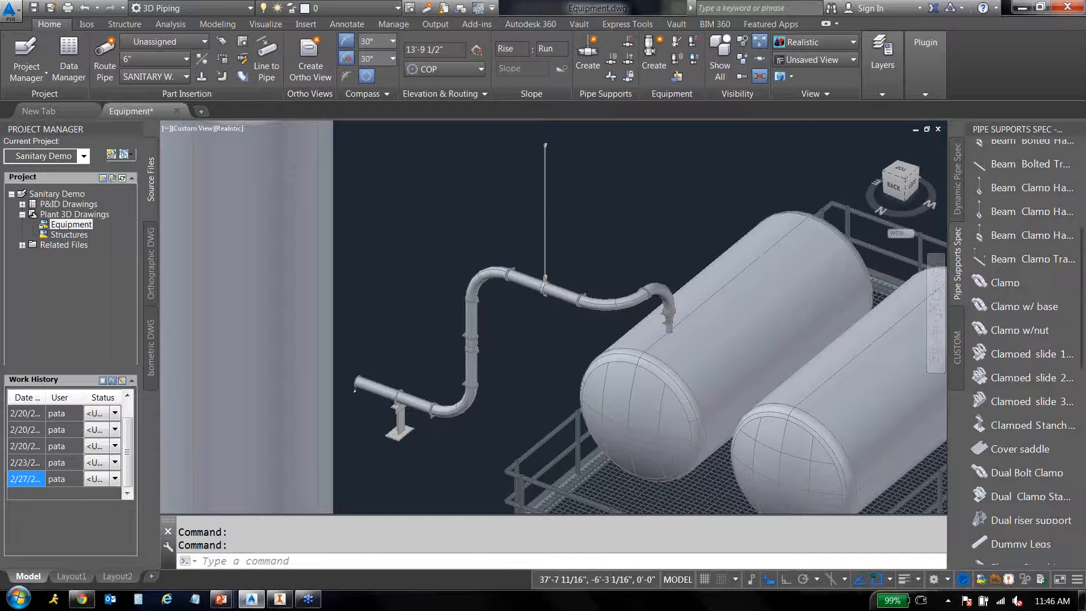
scroll(473, 283, up, 7)
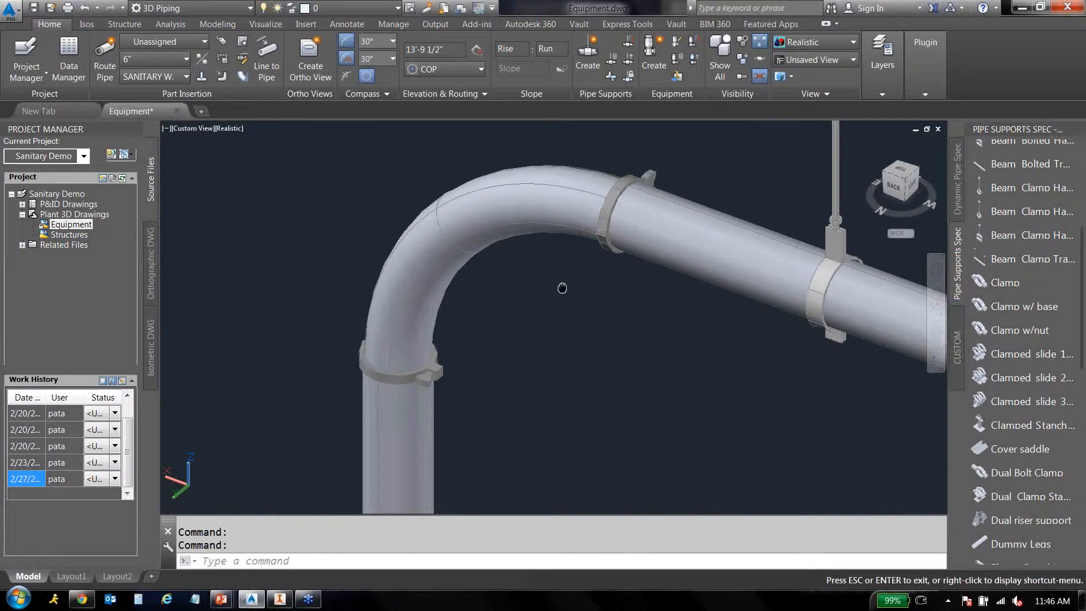
middle_drag(666, 310, 432, 277)
scroll(440, 276, down, 3)
scroll(458, 274, up, 2)
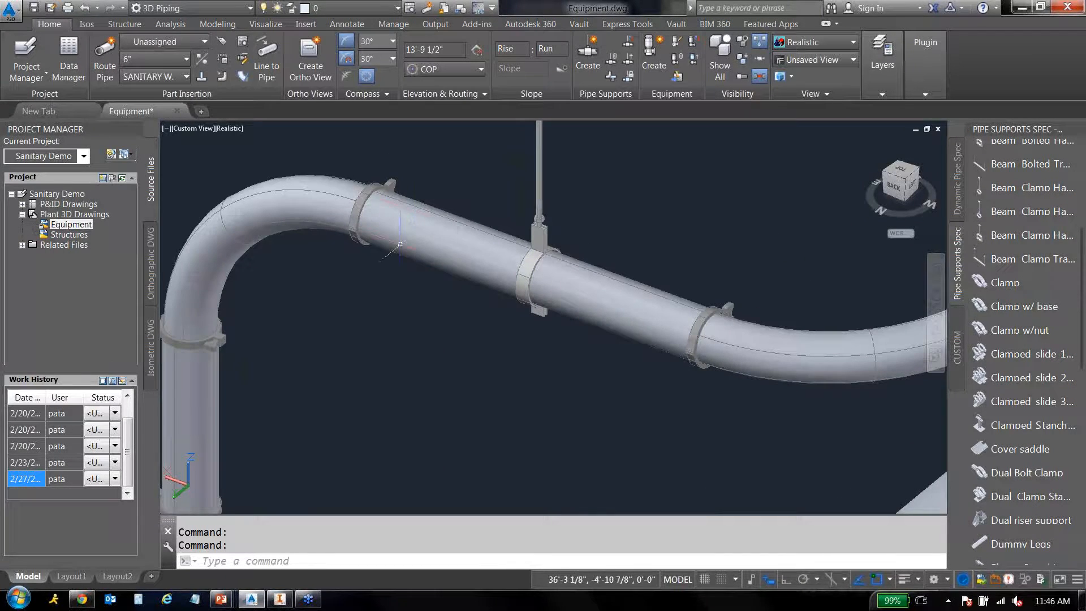
scroll(383, 284, down, 3)
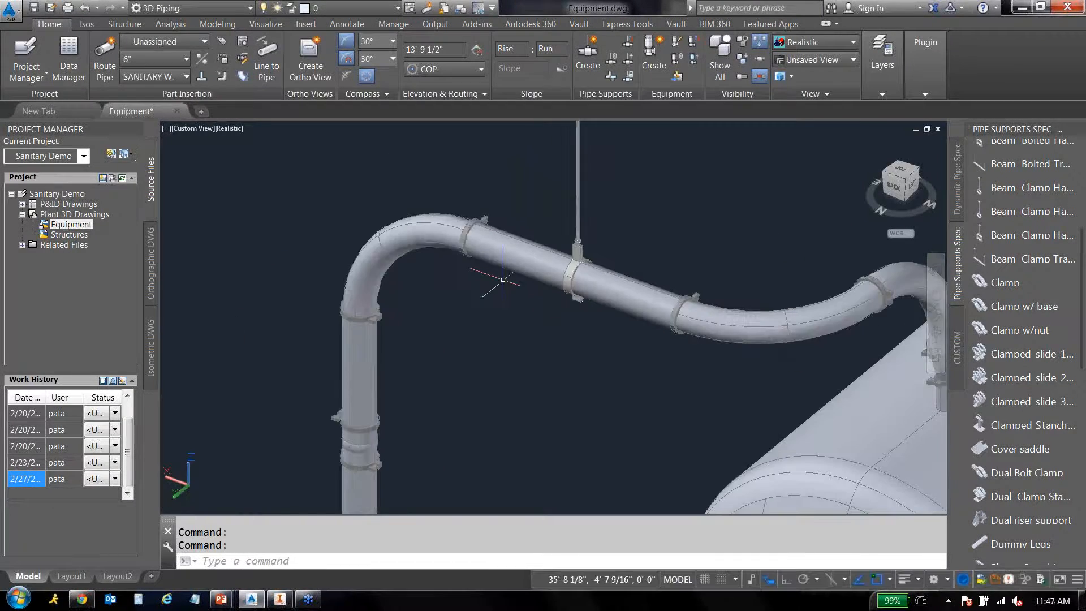
middle_drag(467, 281, 530, 284)
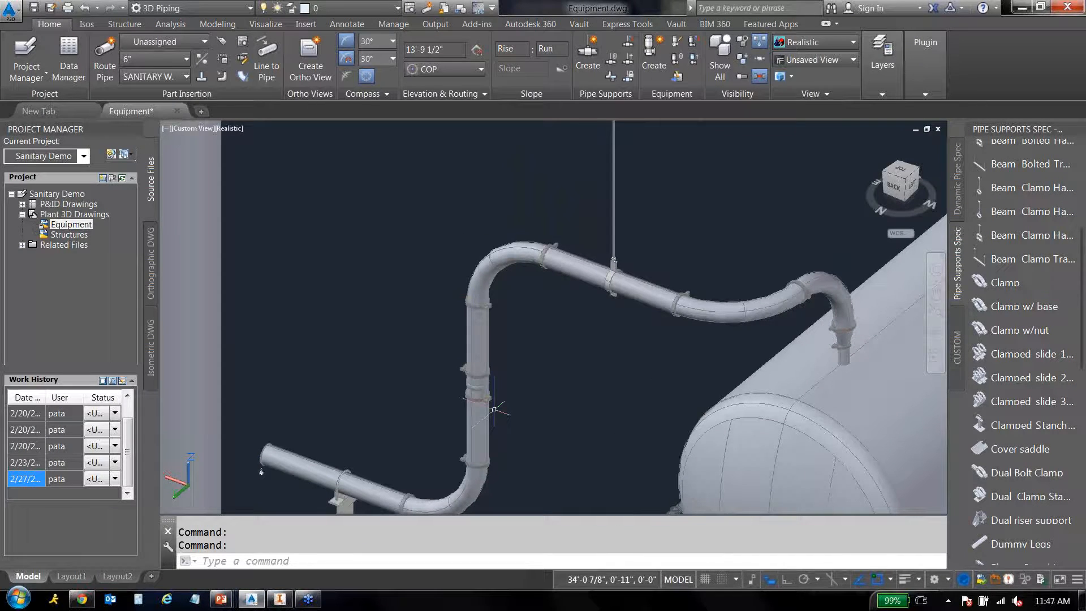
middle_drag(400, 460, 566, 400)
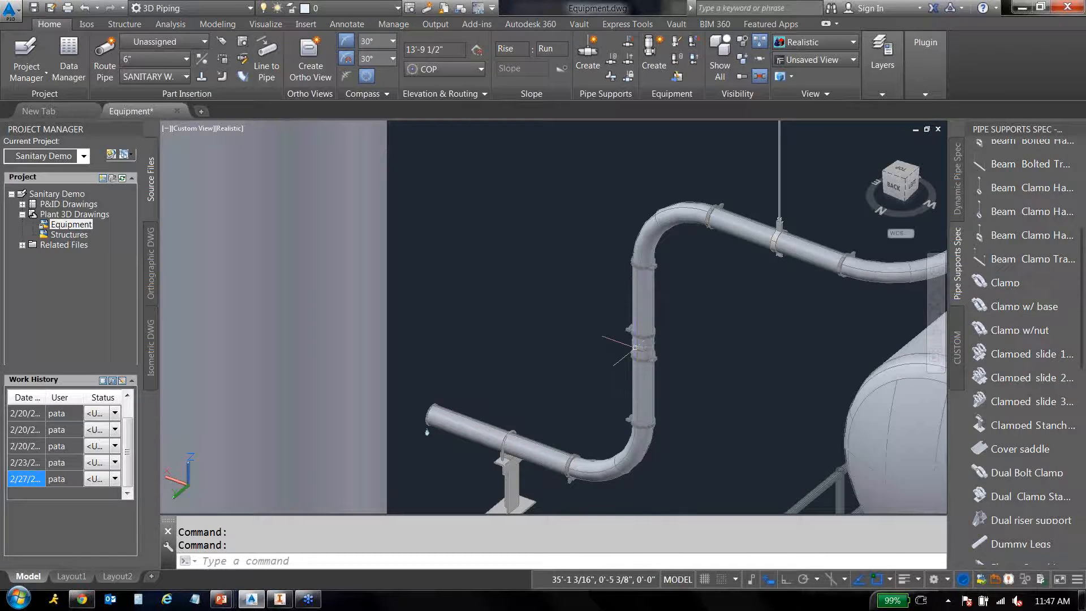
middle_drag(812, 308, 670, 306)
scroll(735, 311, down, 2)
middle_drag(610, 335, 647, 328)
scroll(645, 329, down, 2)
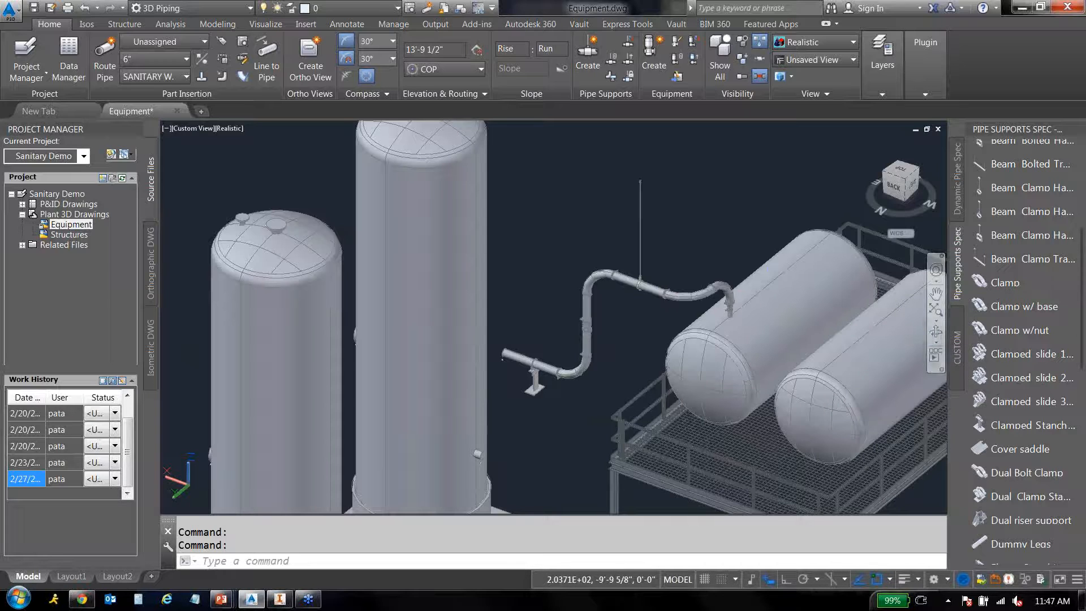
Insert the custom 4-WAY MIXPRO valve in the empty space above the upper horizontal pipe.
click(958, 189)
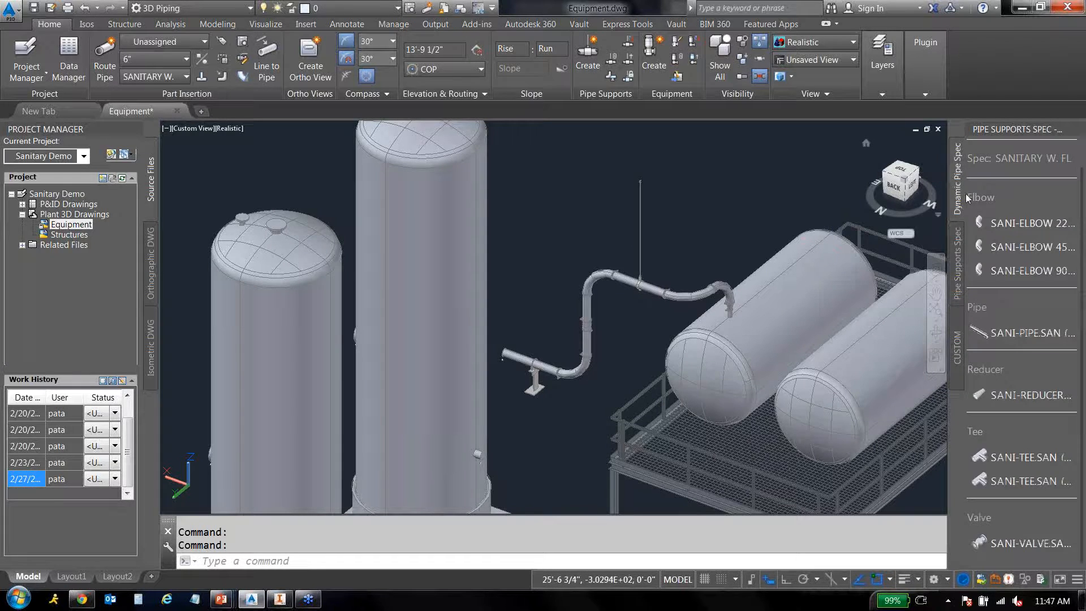
click(959, 356)
middle_drag(727, 238, 711, 240)
scroll(865, 180, up, 3)
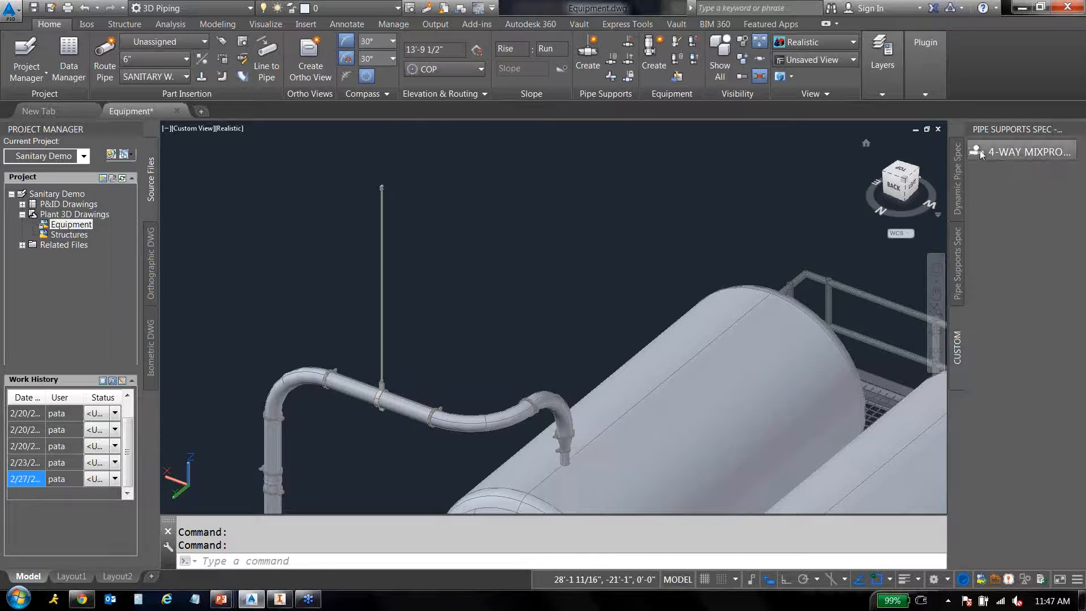
click(979, 151)
click(493, 216)
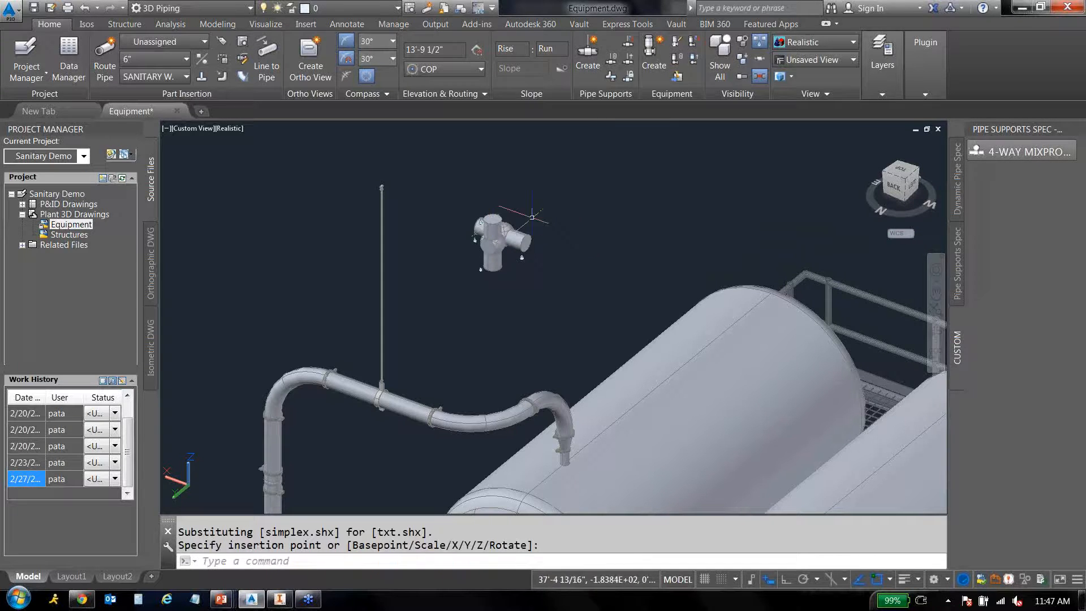
scroll(518, 282, up, 2)
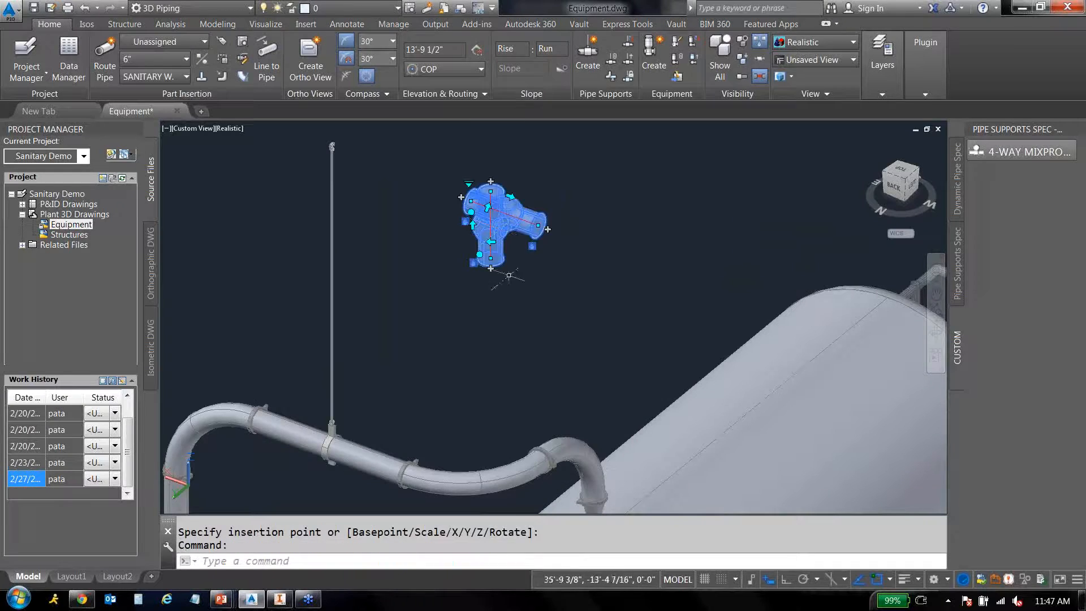
click(536, 222)
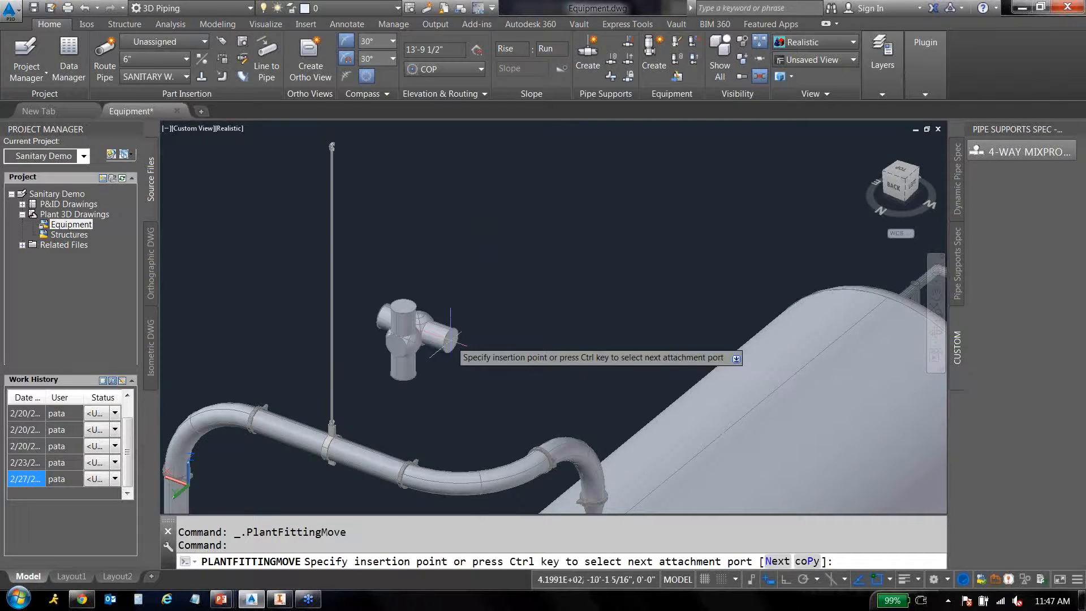
middle_drag(451, 339, 622, 224)
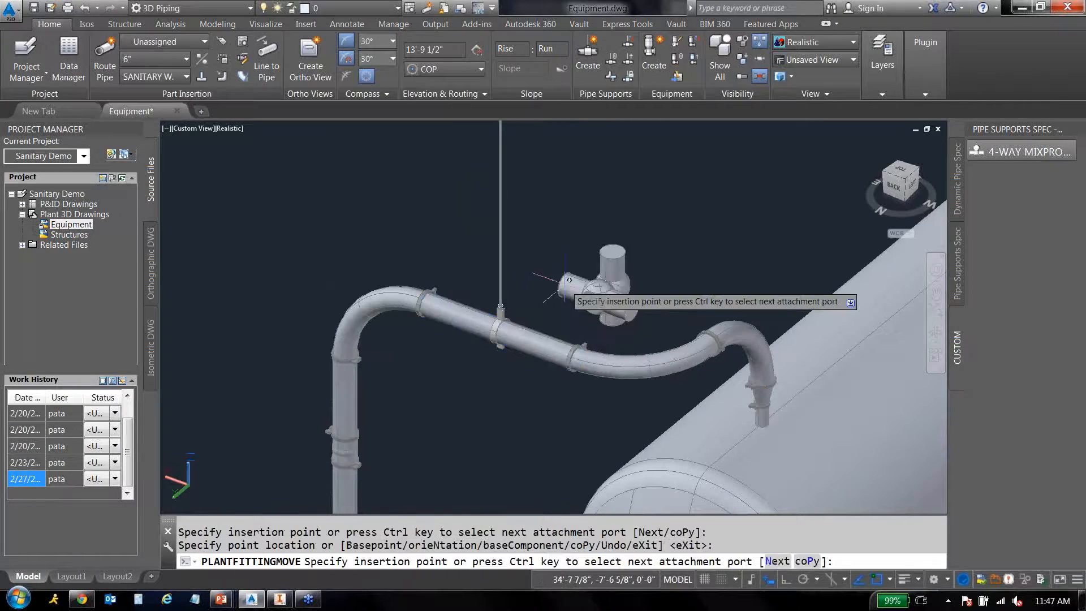
key(Escape)
key(Escape)
Delete the beam clamp hanger from the upper horizontal pipe.
click(359, 382)
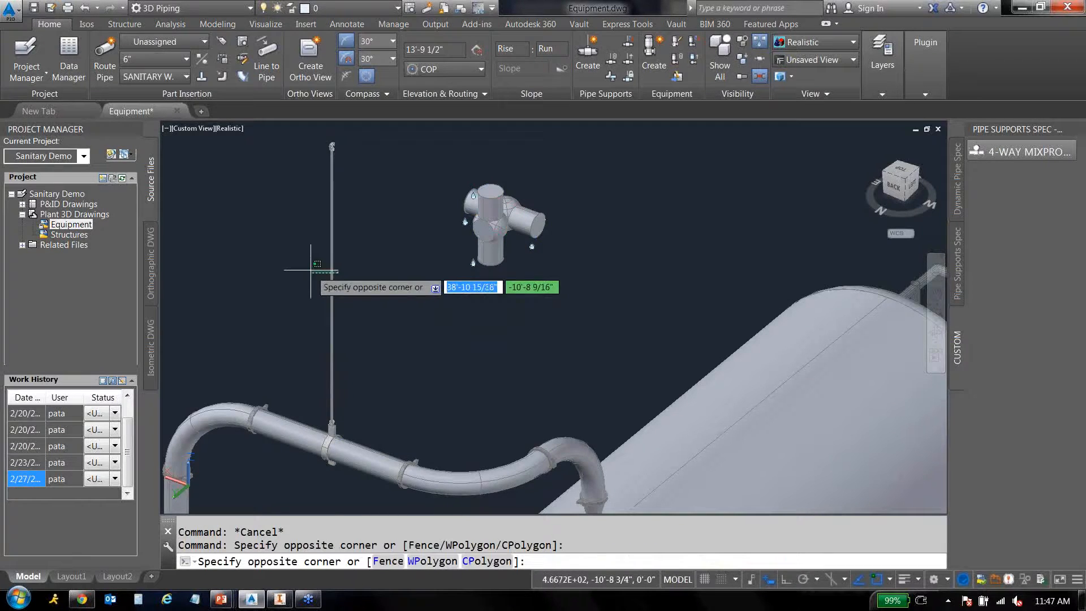
click(300, 290)
key(Delete)
Move the four-way valve by its side port into the upper horizontal pipe, about midway along it.
click(495, 219)
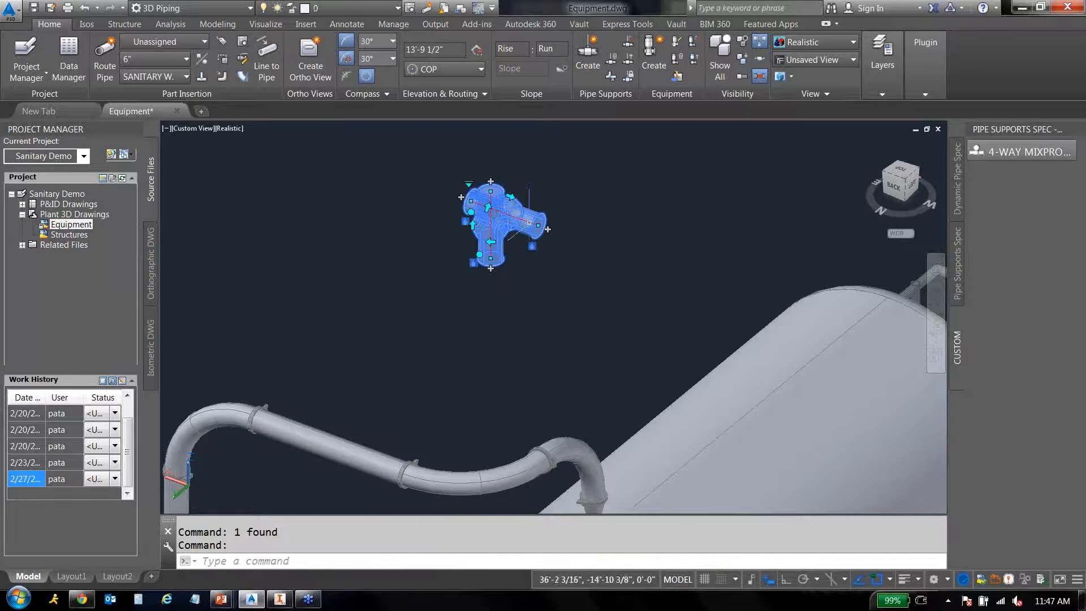
click(537, 226)
click(355, 452)
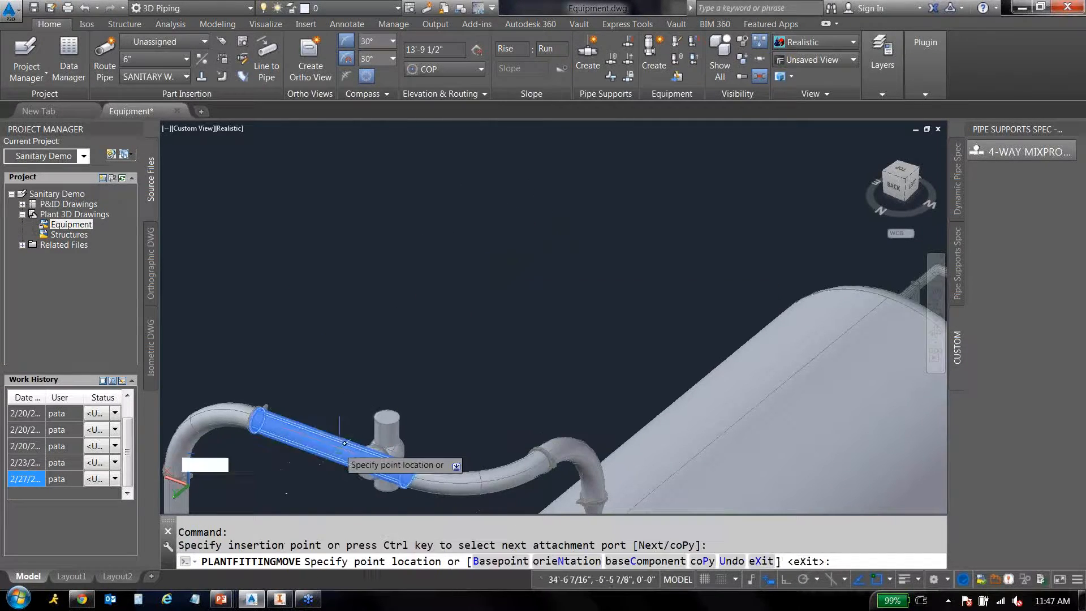
key(Return)
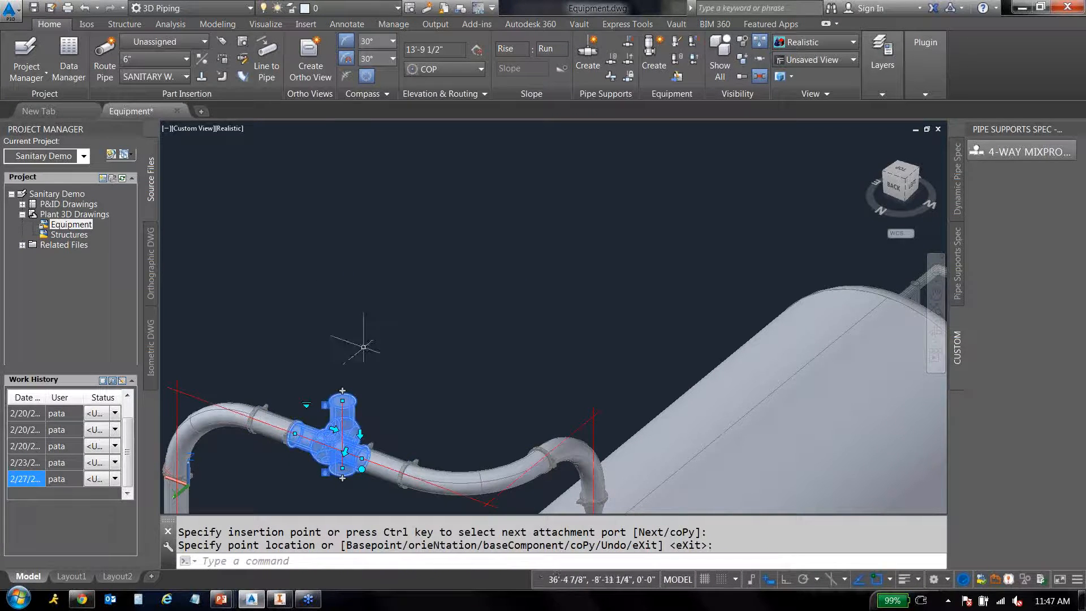
key(Escape)
Delete the four-way valve from the upper horizontal pipe.
scroll(429, 366, up, 5)
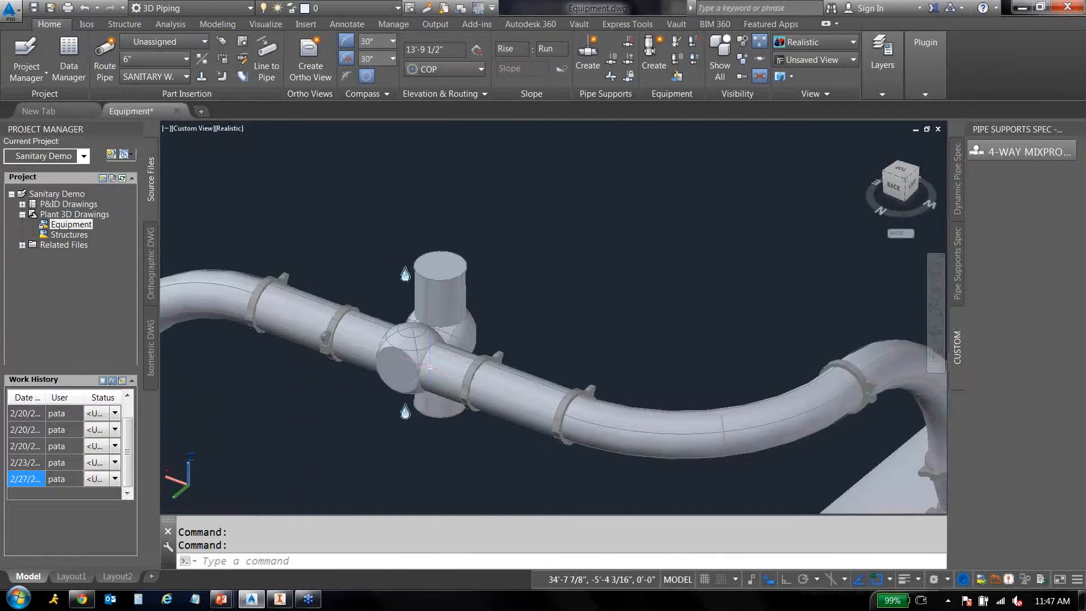
middle_drag(399, 362, 502, 331)
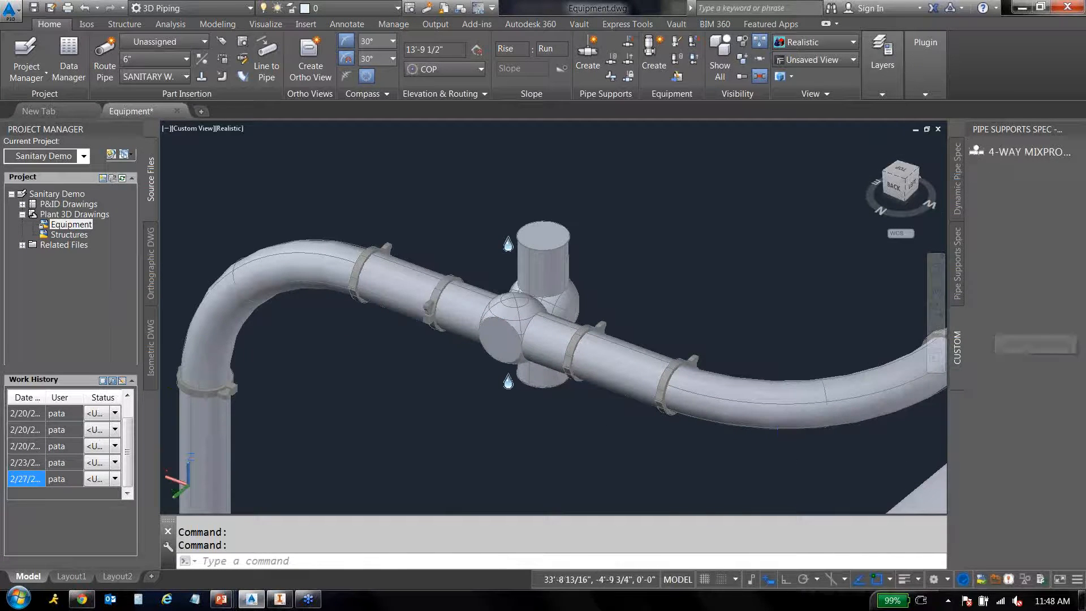
click(543, 317)
key(Delete)
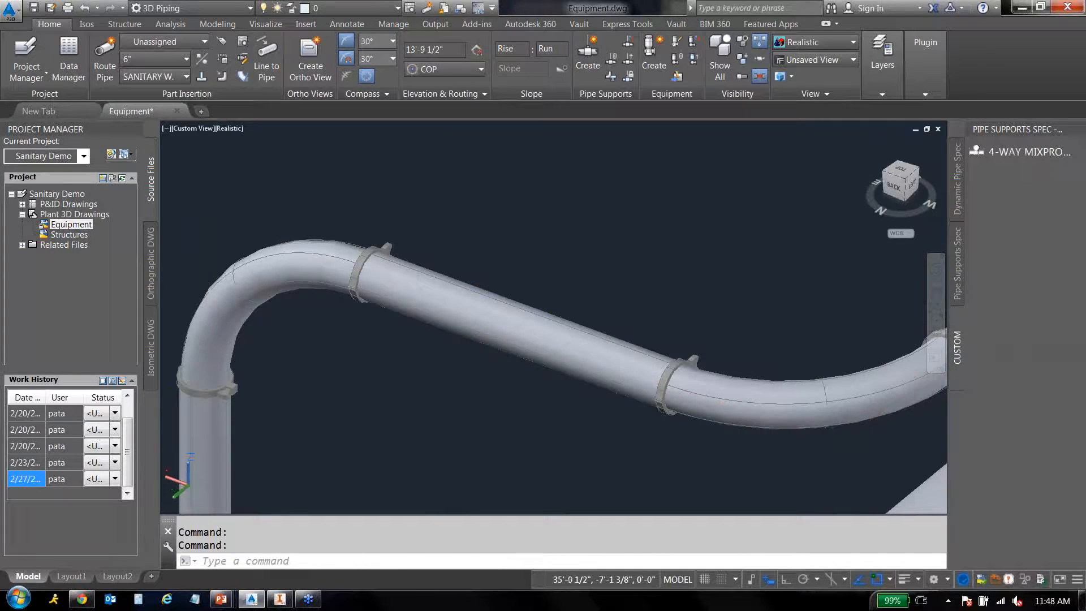
Show the dynamic pipe spec components and examine the routed line from the support to the horizontal tank amid the surrounding equipment.
scroll(604, 245, down, 2)
scroll(604, 245, down, 3)
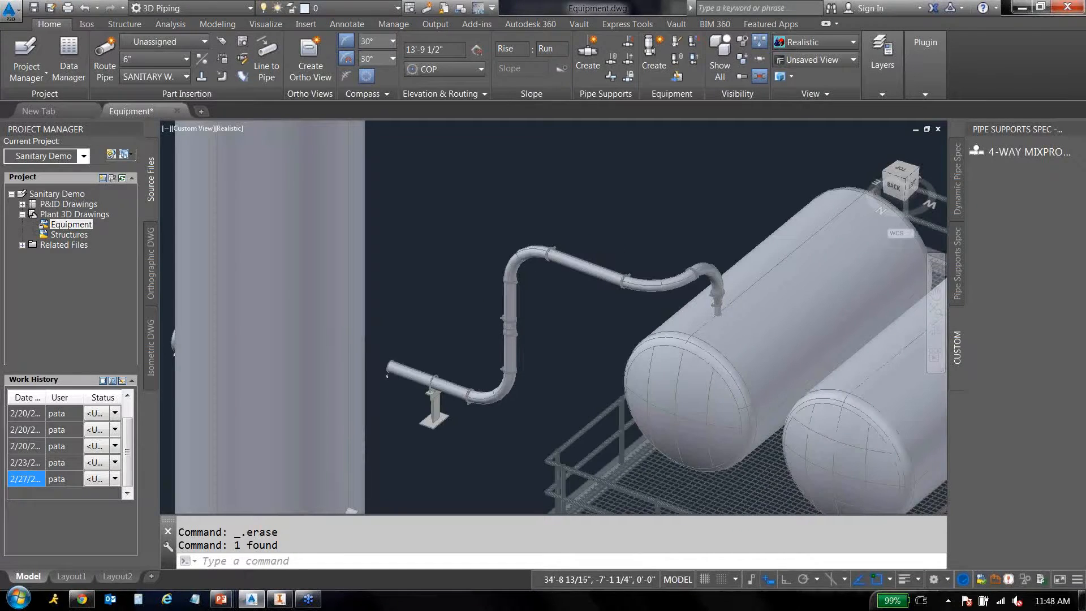
middle_drag(604, 245, 626, 258)
middle_drag(511, 369, 655, 299)
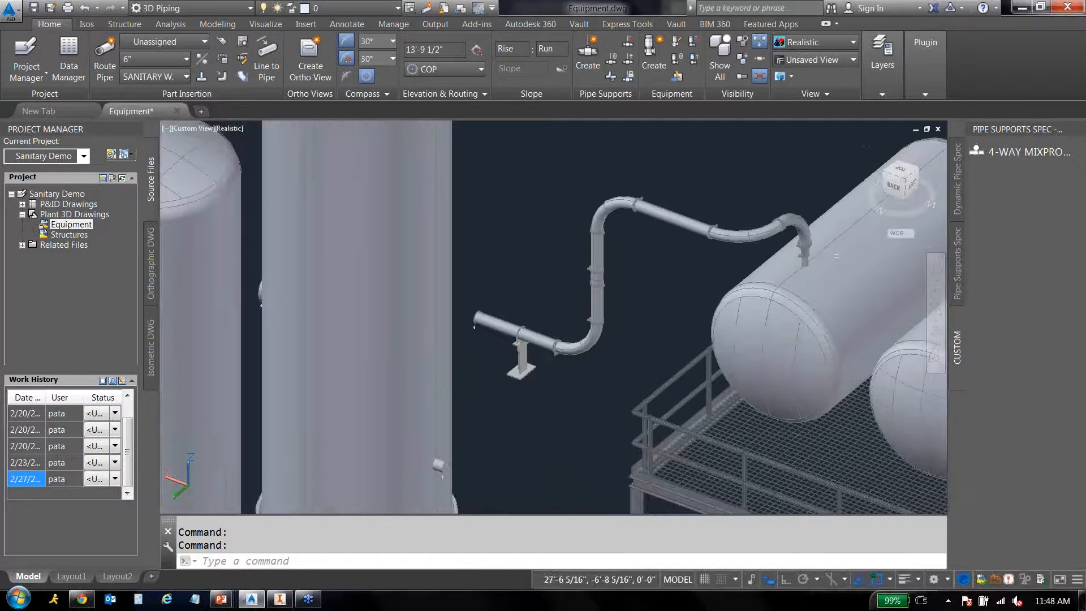
click(962, 210)
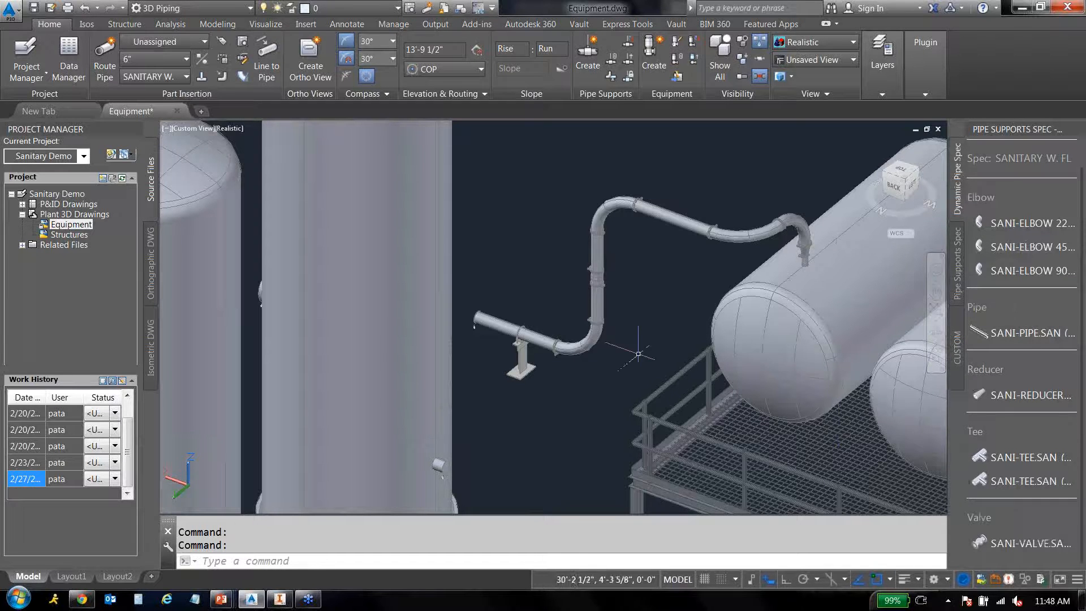
scroll(475, 320, up, 2)
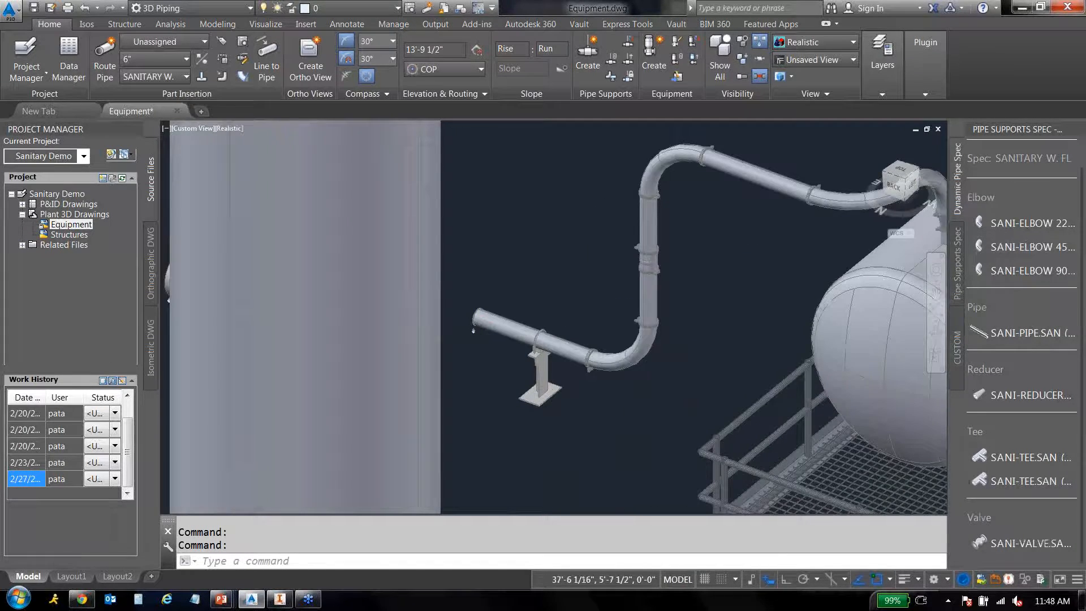
scroll(472, 331, up, 2)
middle_drag(475, 335, 634, 306)
scroll(634, 306, down, 4)
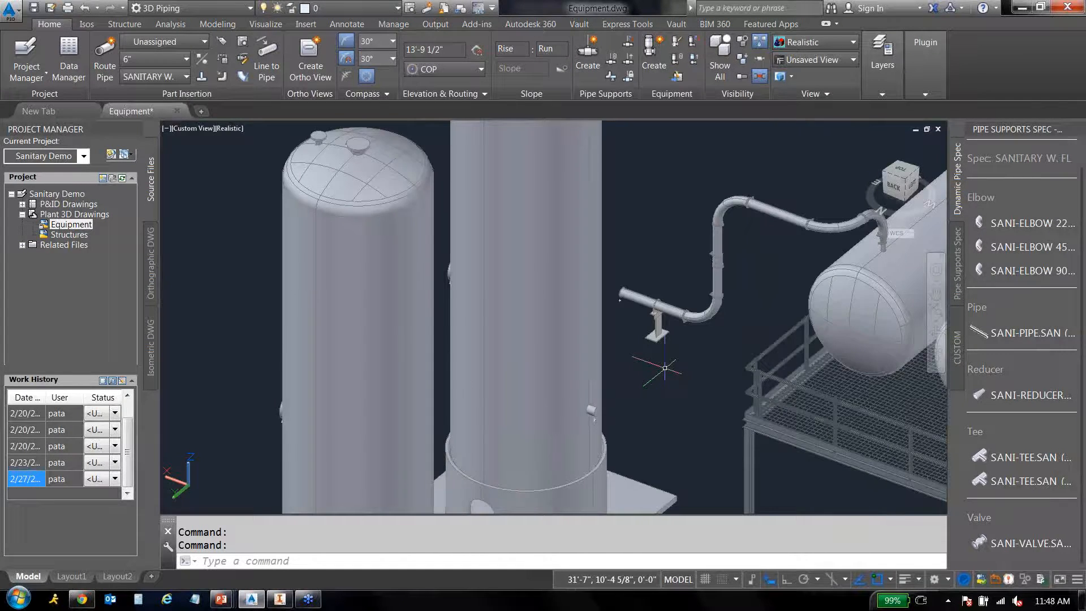
middle_drag(679, 381, 571, 239)
scroll(623, 294, down, 4)
middle_drag(673, 403, 653, 391)
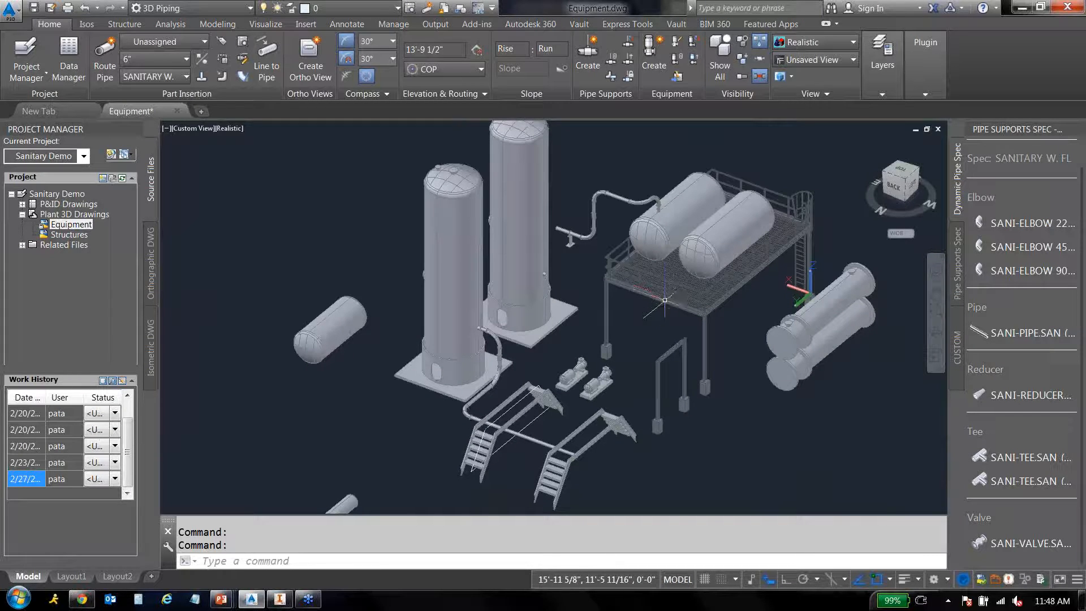
Route a 6" branch about 2'-0" long horizontally off the middle of the upper horizontal pipe, and undo it.
scroll(622, 216, up, 3)
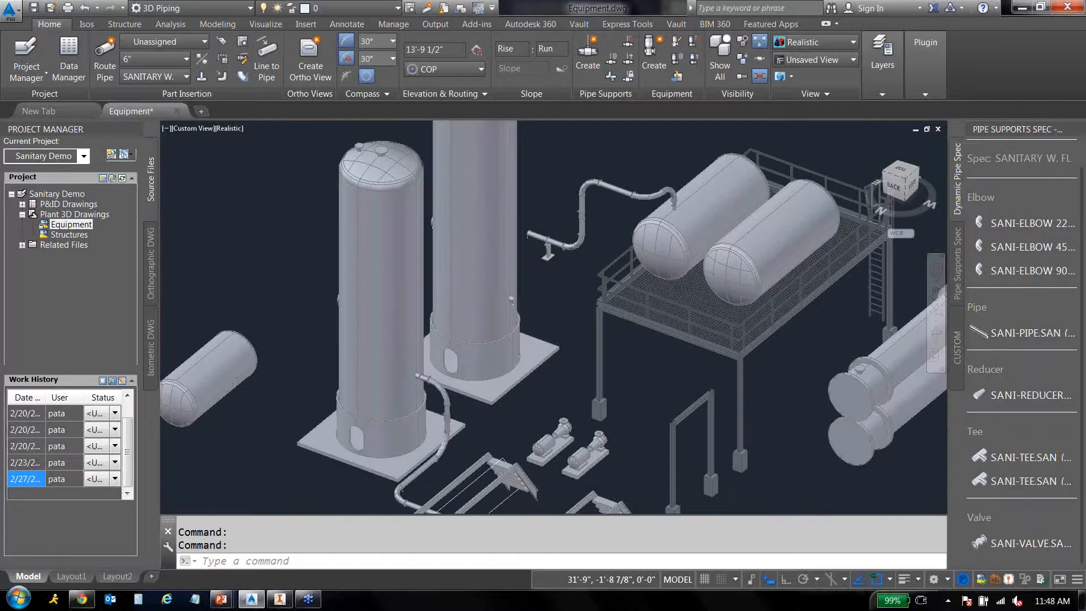
scroll(609, 193, up, 4)
click(561, 276)
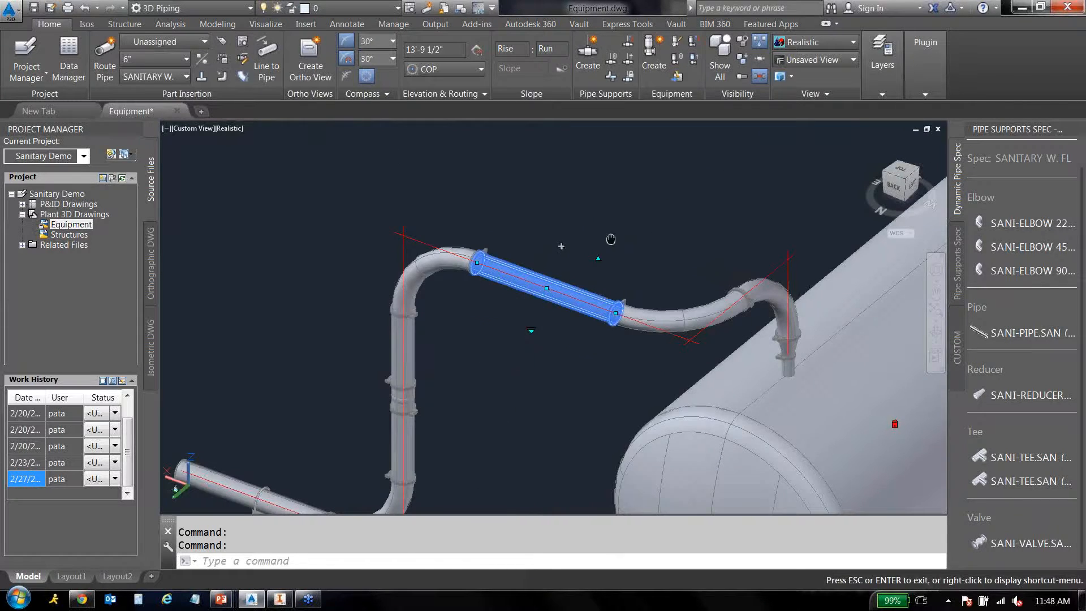
middle_drag(610, 237, 541, 309)
key(Escape)
click(477, 354)
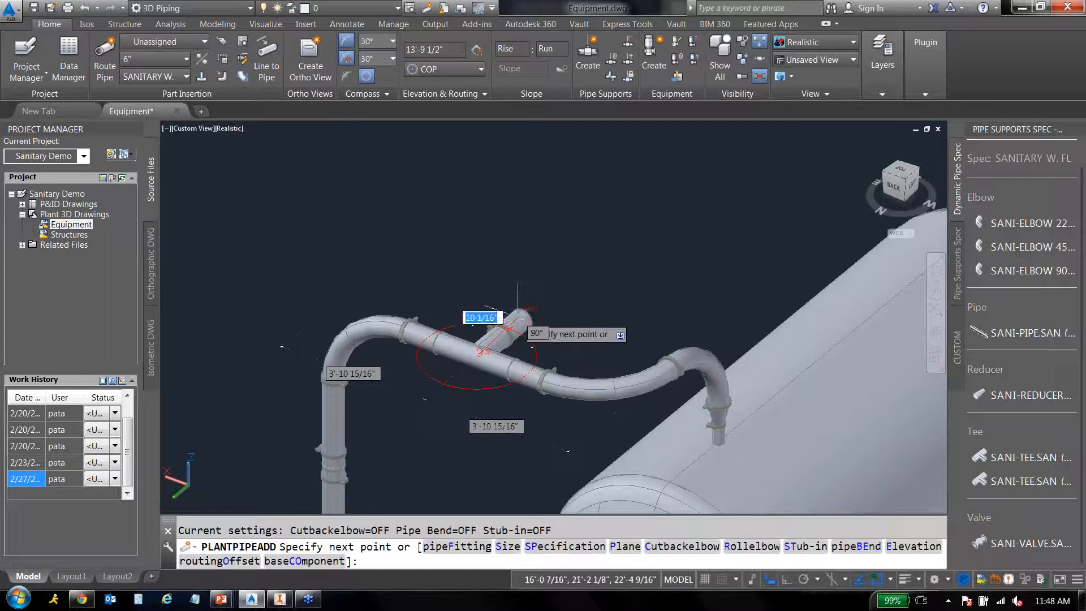
scroll(520, 318, up, 2)
scroll(522, 317, up, 4)
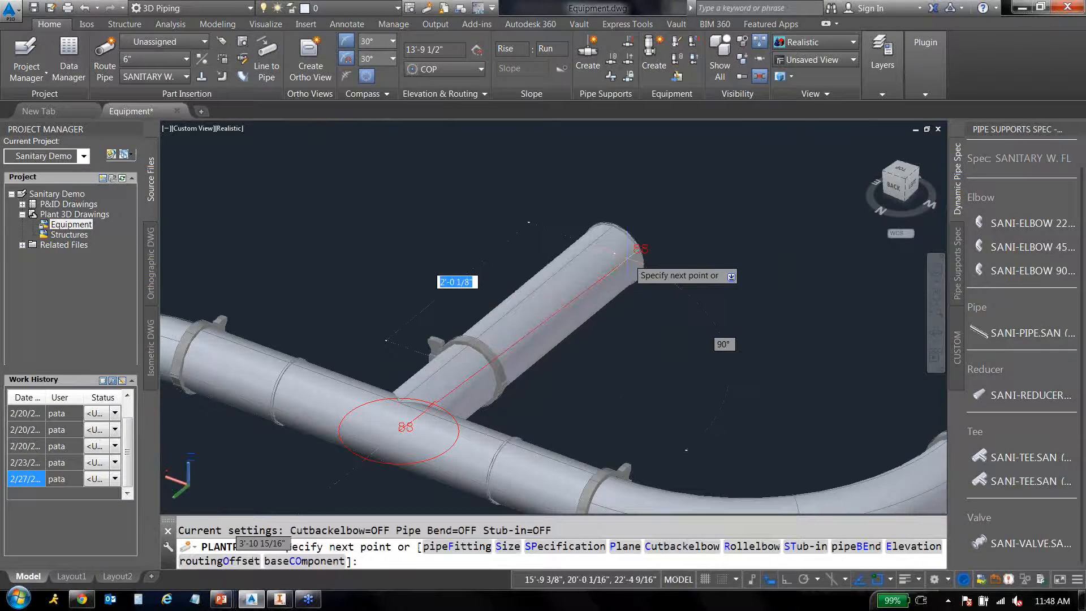
click(626, 259)
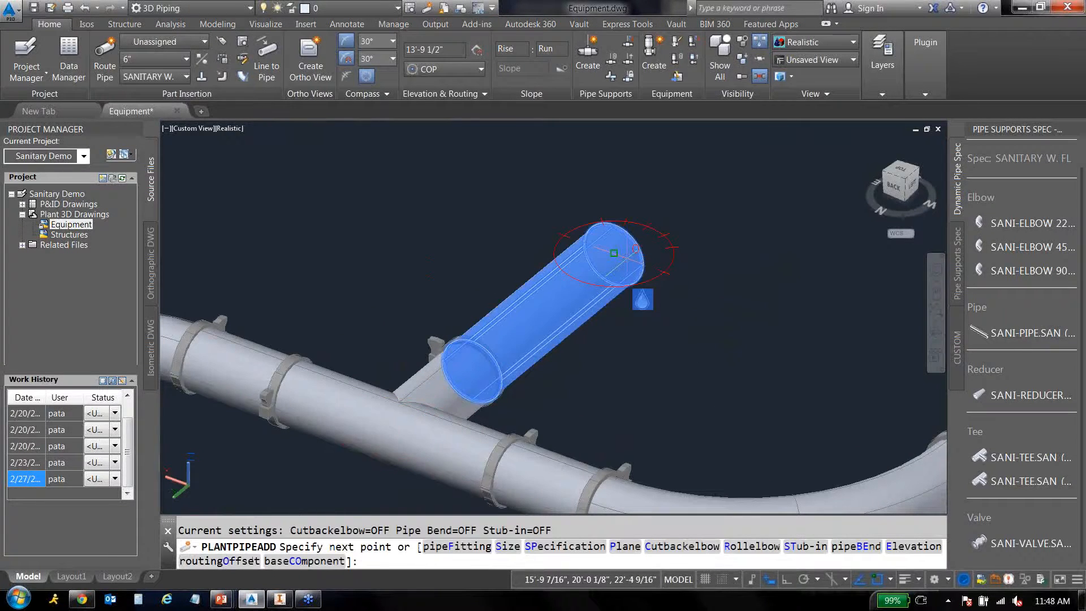
key(Escape)
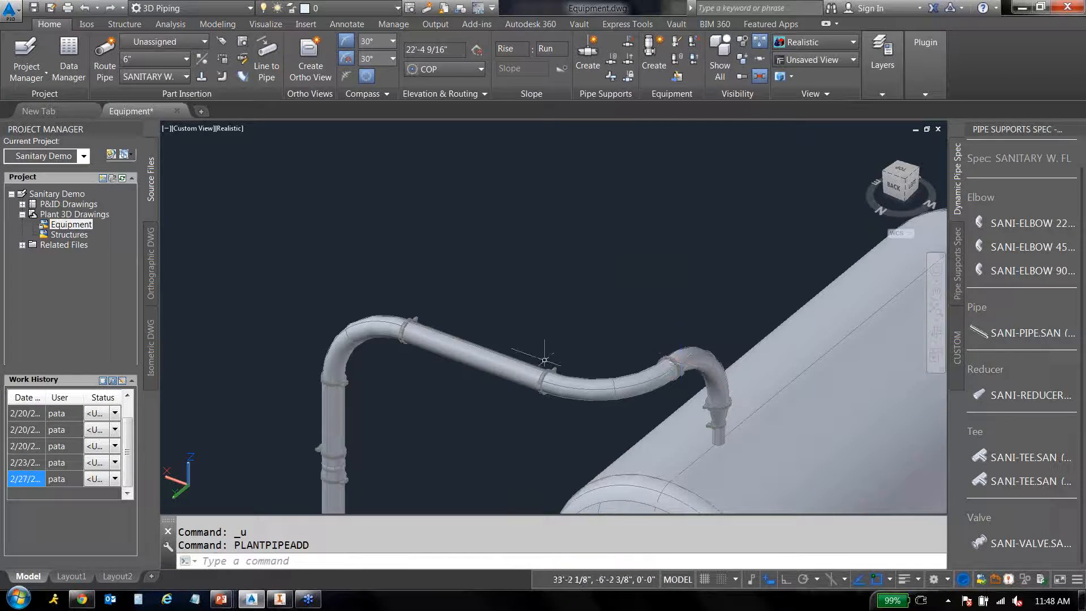
Route a horizontal branch with 4" nominal size off the middle of the upper horizontal pipe.
click(505, 359)
click(491, 315)
scroll(480, 351, up, 3)
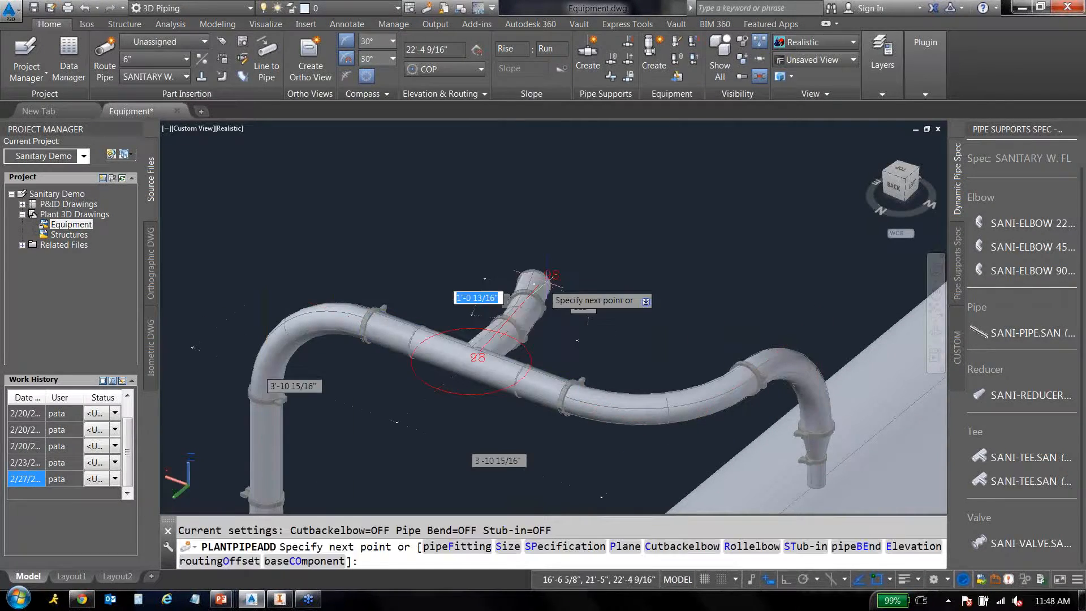
text(s)
key(Return)
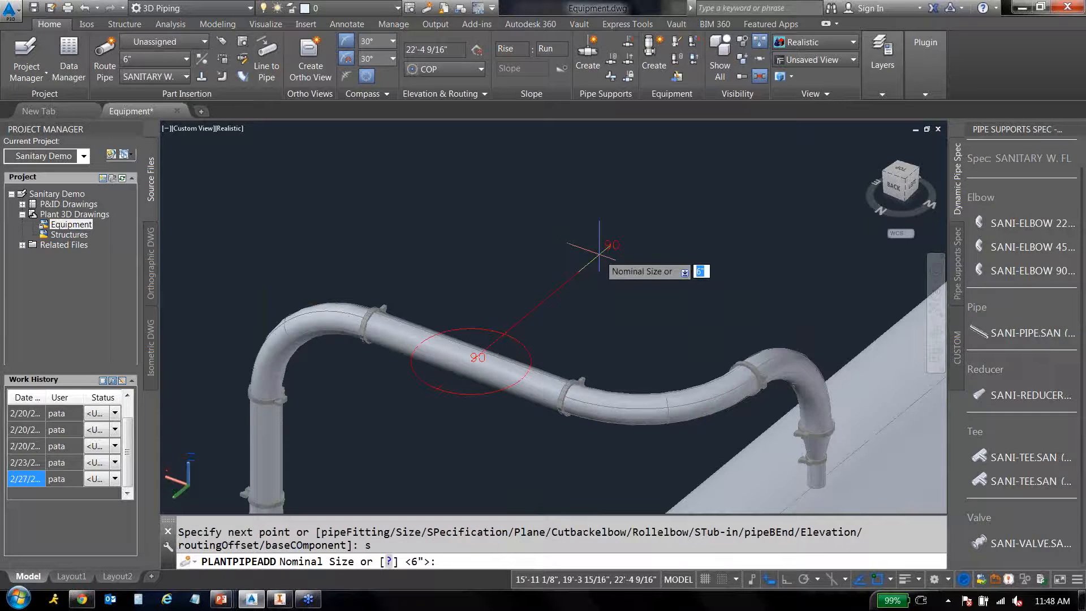
text(4")
key(Return)
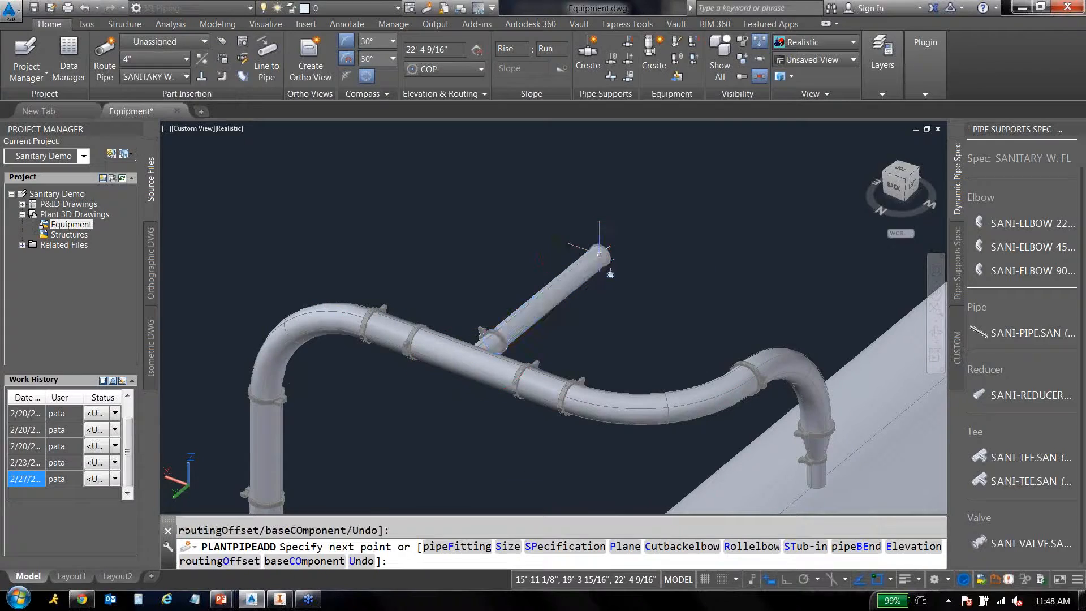
key(Escape)
shift+middle_drag(588, 368, 545, 376)
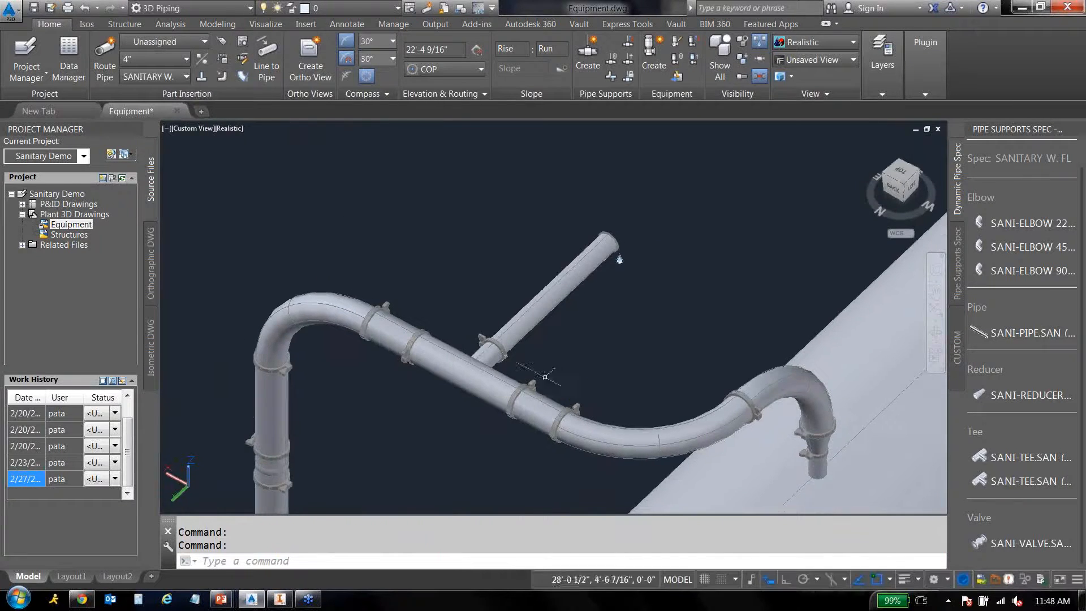
Undo the 4" branch on the upper horizontal pipe.
click(523, 327)
key(Escape)
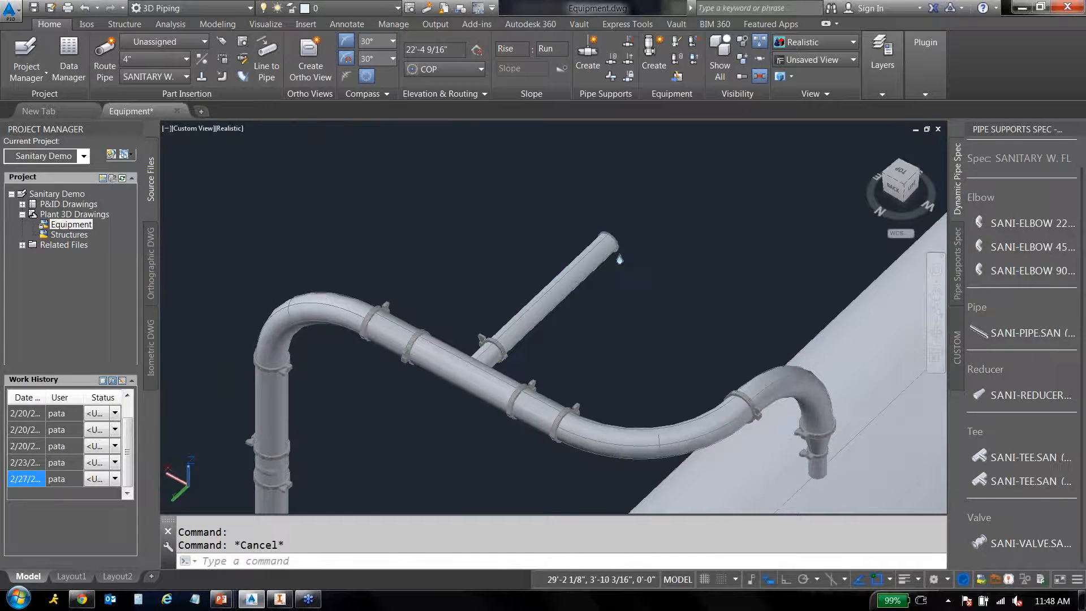
key(ctrl+z)
key(ctrl+z)
Try routing a branch with 2" nominal size off the middle of the upper horizontal pipe.
click(481, 356)
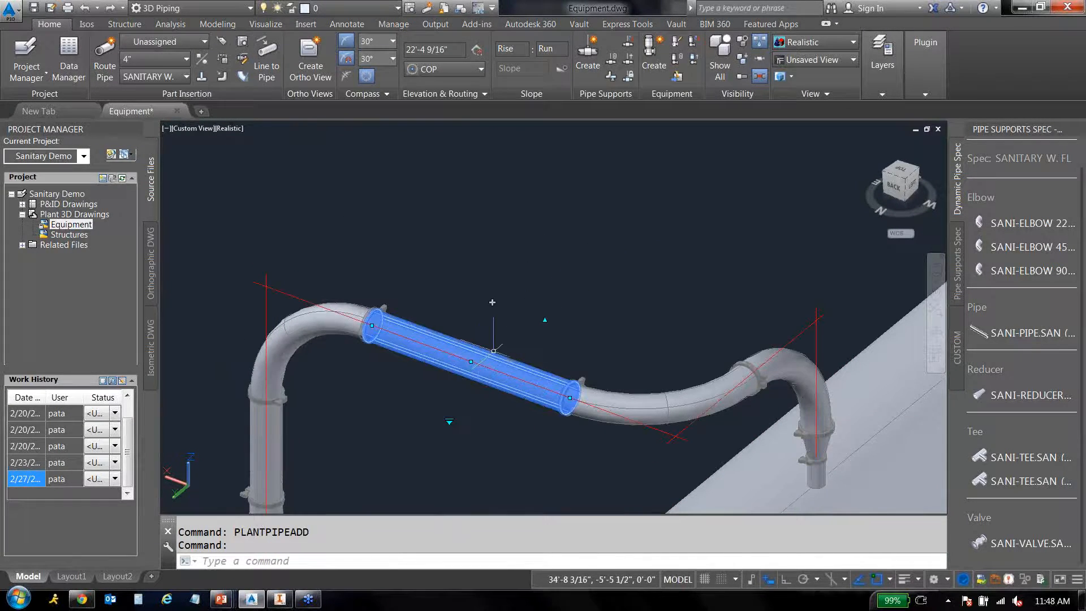
click(494, 303)
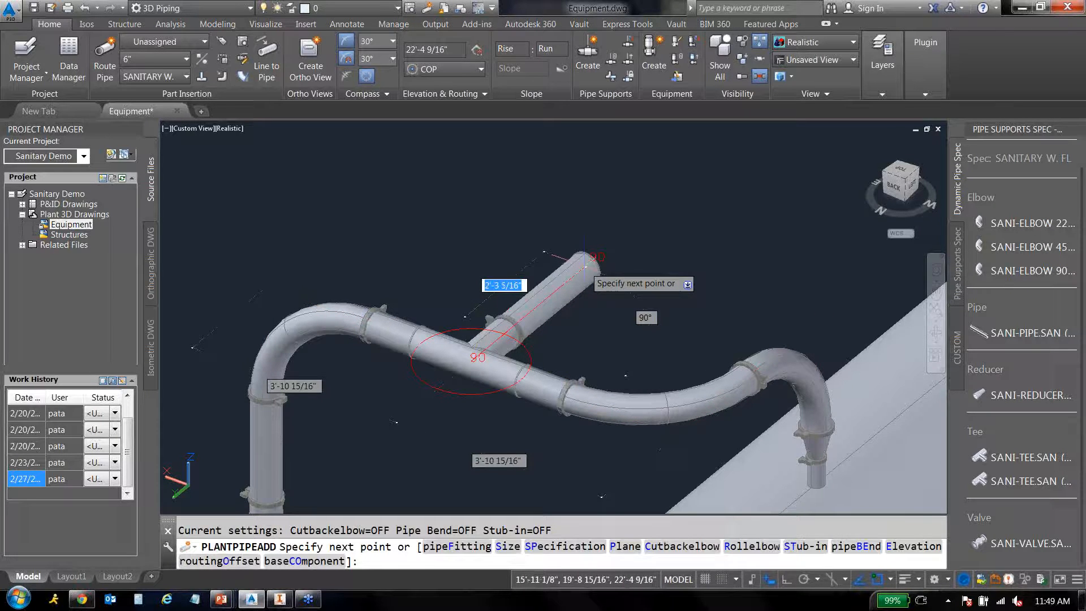
text(s)
key(Return)
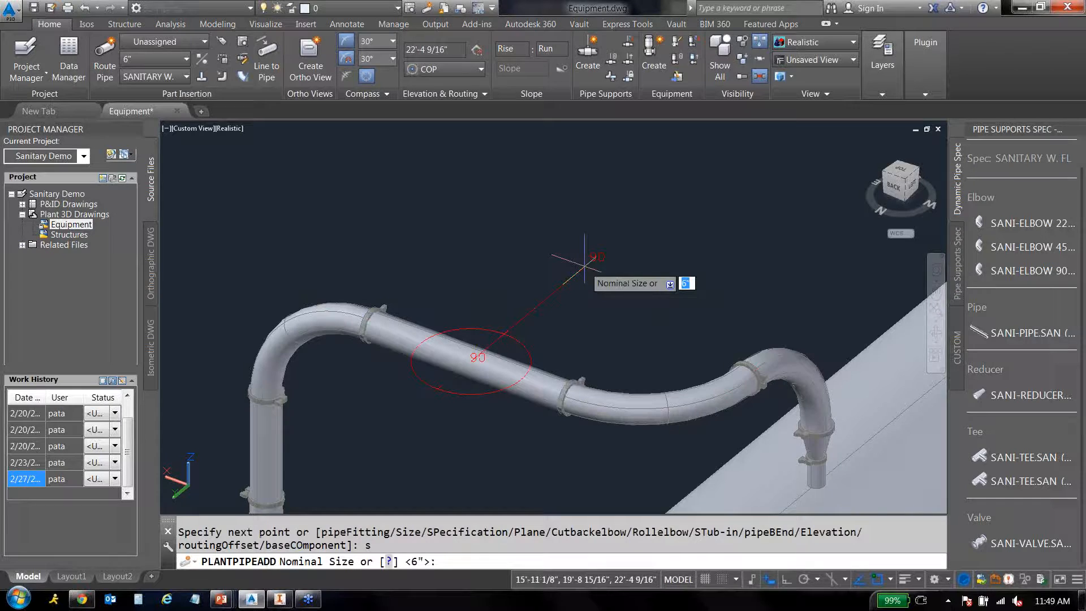
text(2)
key(Return)
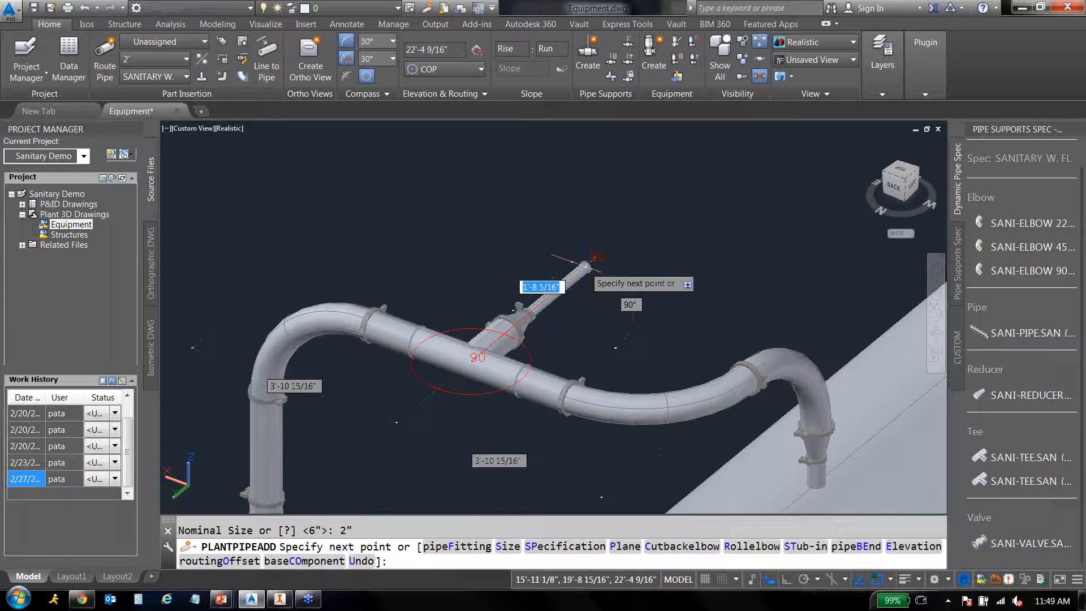
scroll(586, 265, up, 2)
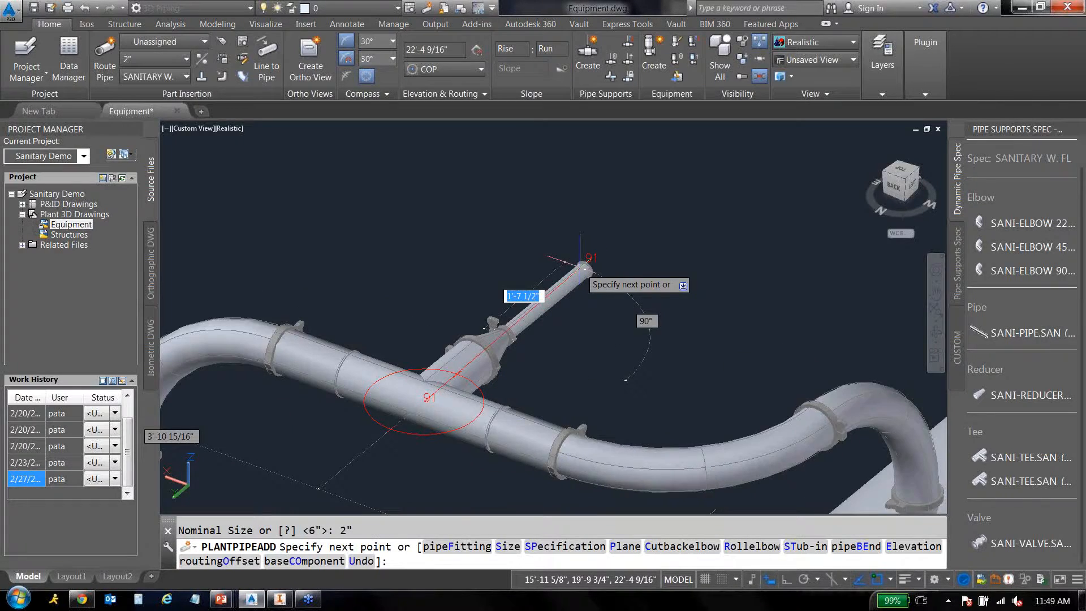
scroll(585, 268, up, 1)
middle_drag(586, 268, 667, 234)
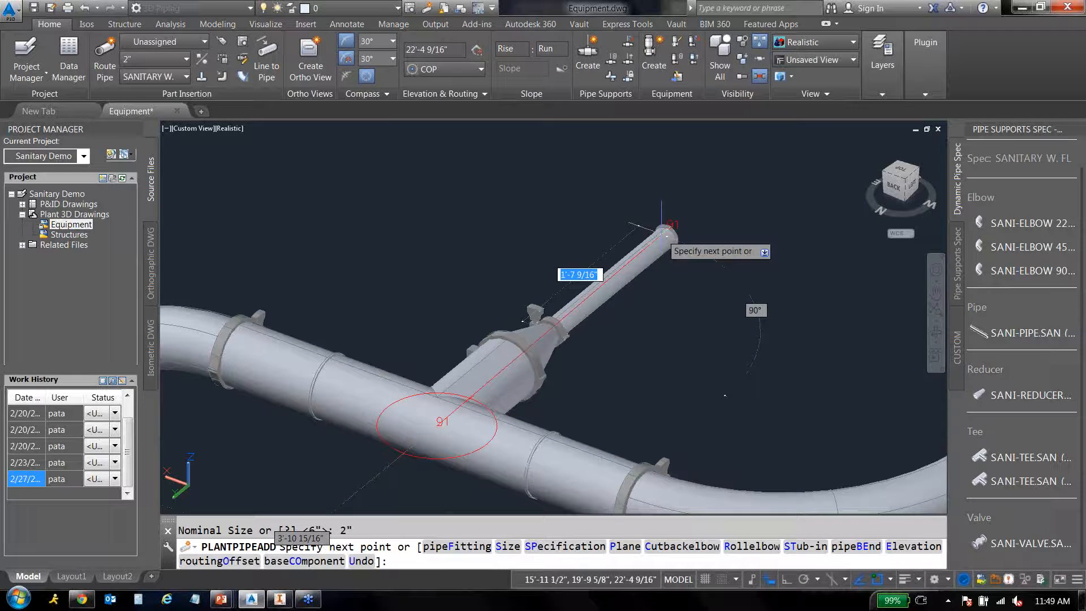
key(Escape)
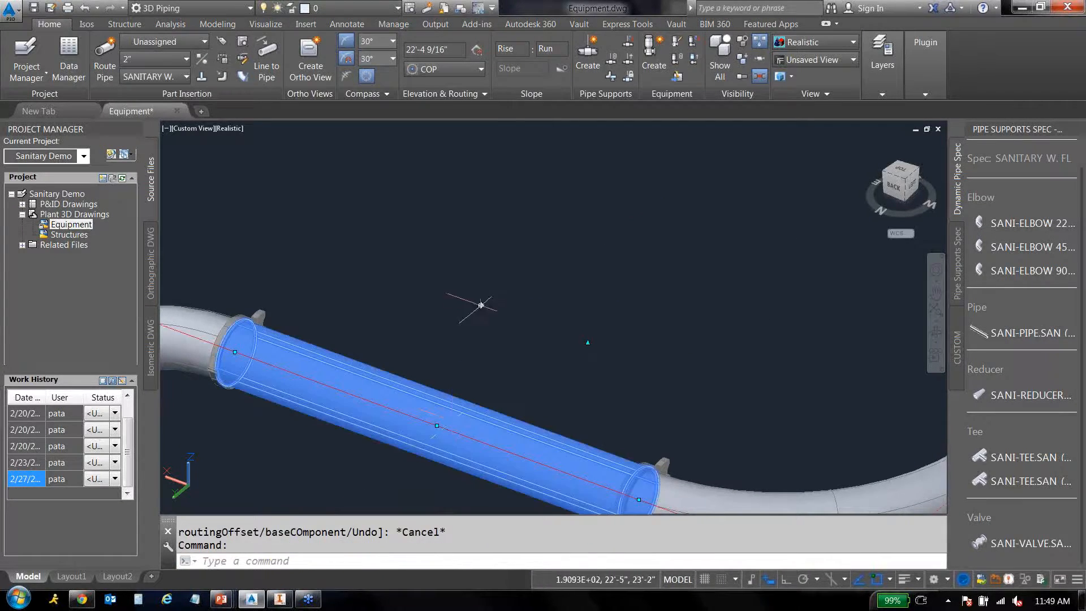
Route a horizontal branch with .5" nominal size perpendicular off the middle of the upper horizontal pipe.
click(481, 305)
text(s)
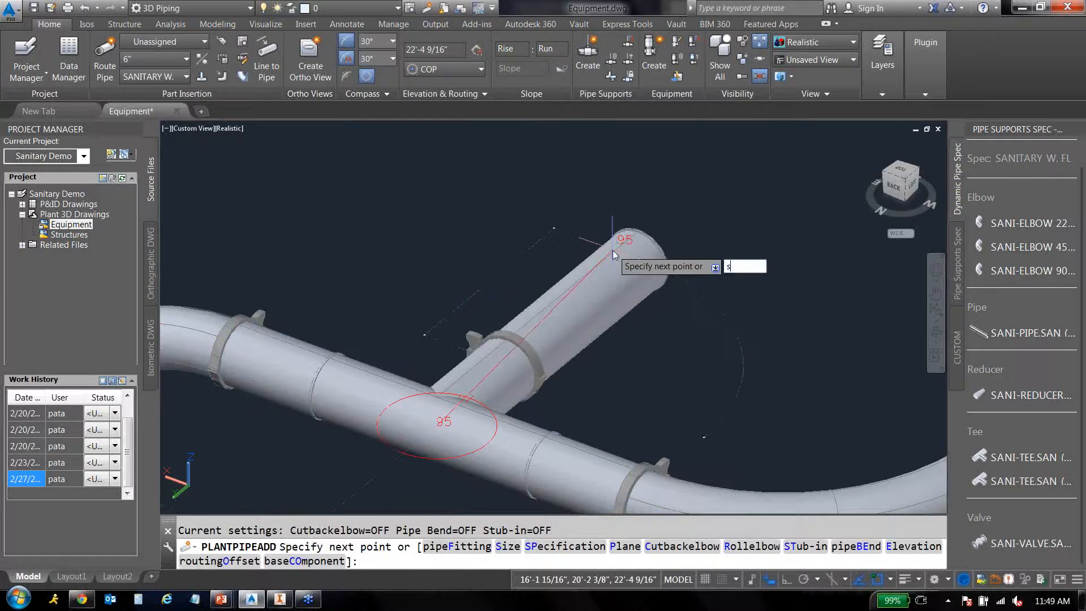
key(Return)
text(1)
key(BackSpace)
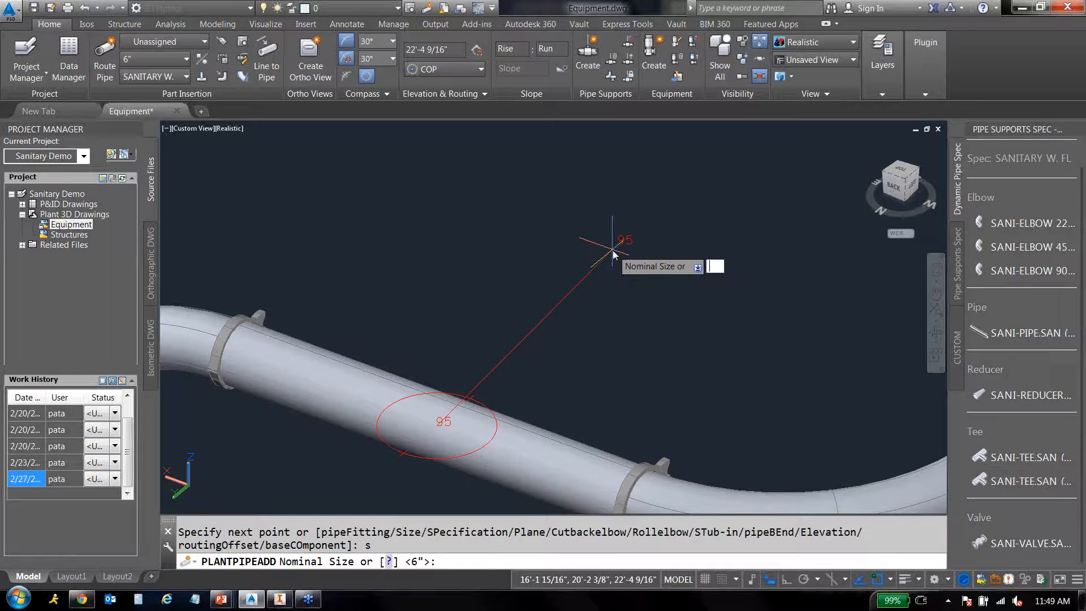
text(3/4)
key(Return)
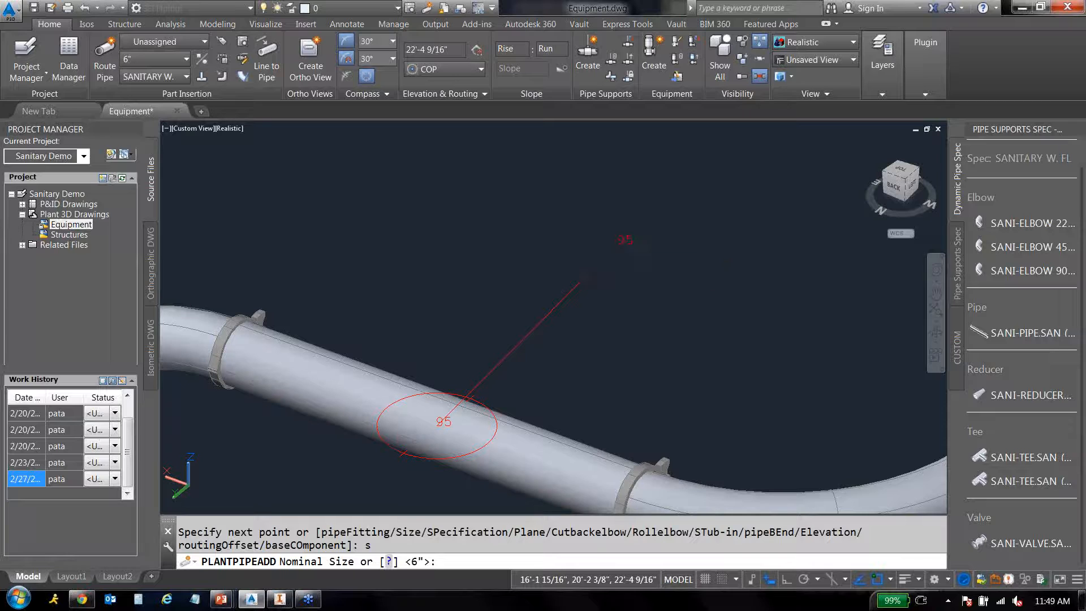
key(Return)
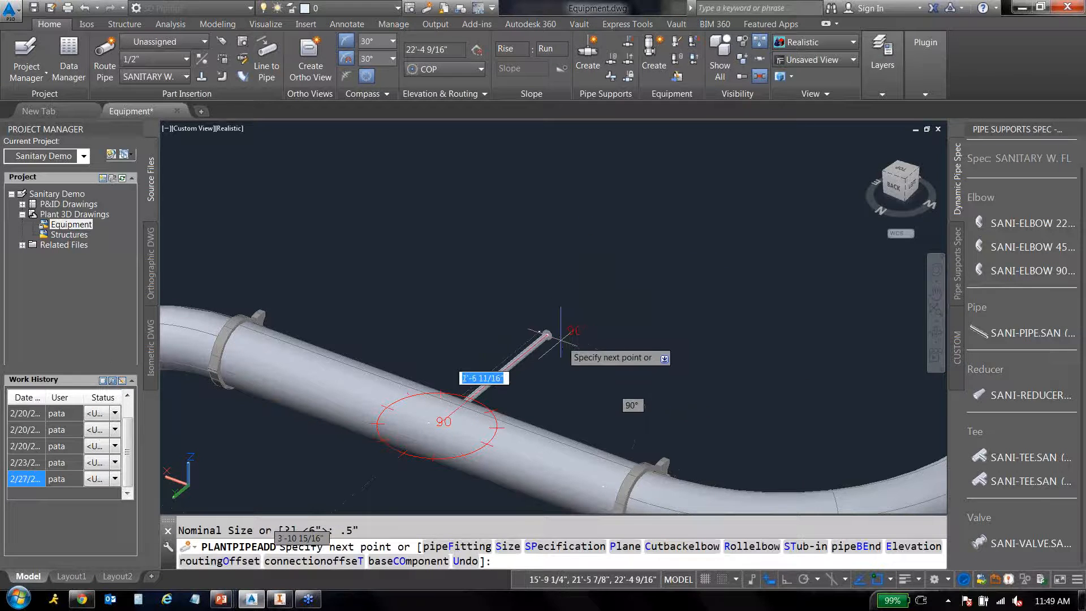
shift+middle_drag(558, 345, 492, 436)
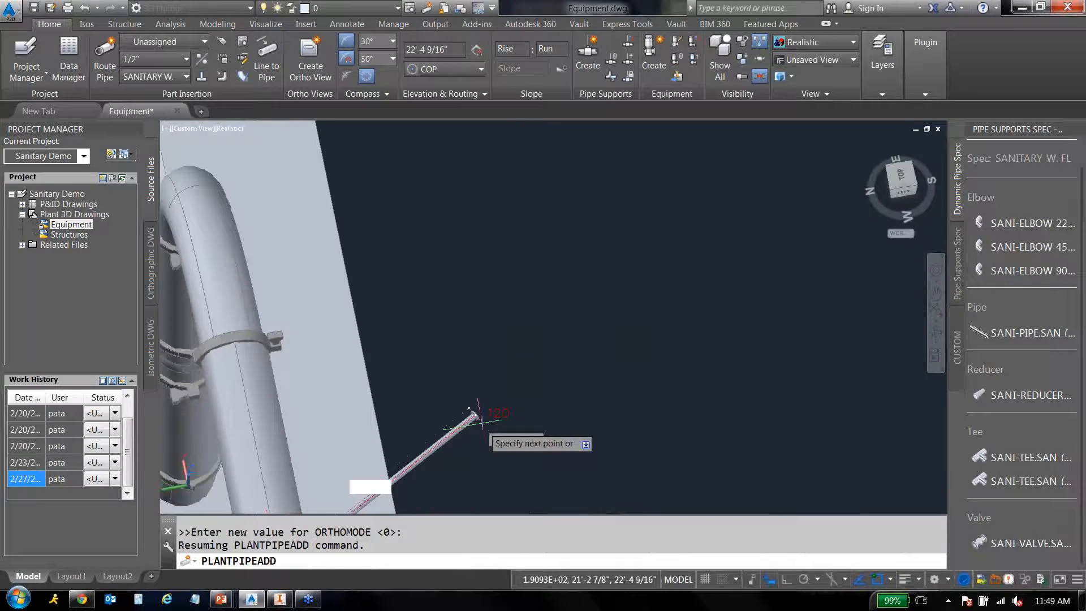
middle_drag(604, 309, 645, 280)
click(717, 360)
key(Escape)
key(Escape)
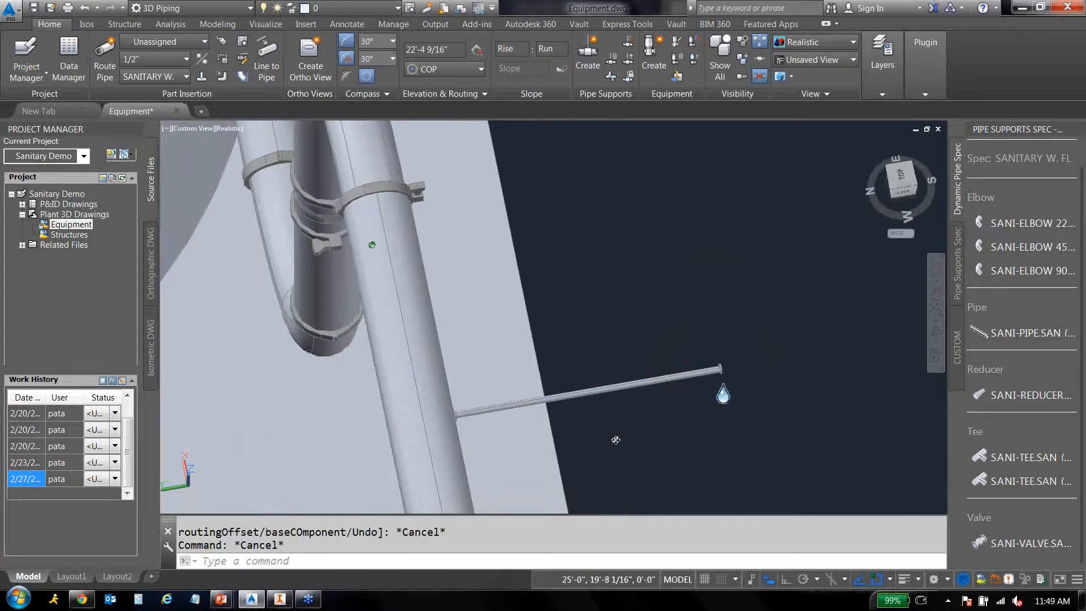
Add a reinforcing pad to the 1/2" branch where it meets the upper horizontal pipe.
shift+middle_drag(615, 439, 255, 350)
middle_drag(483, 375, 732, 431)
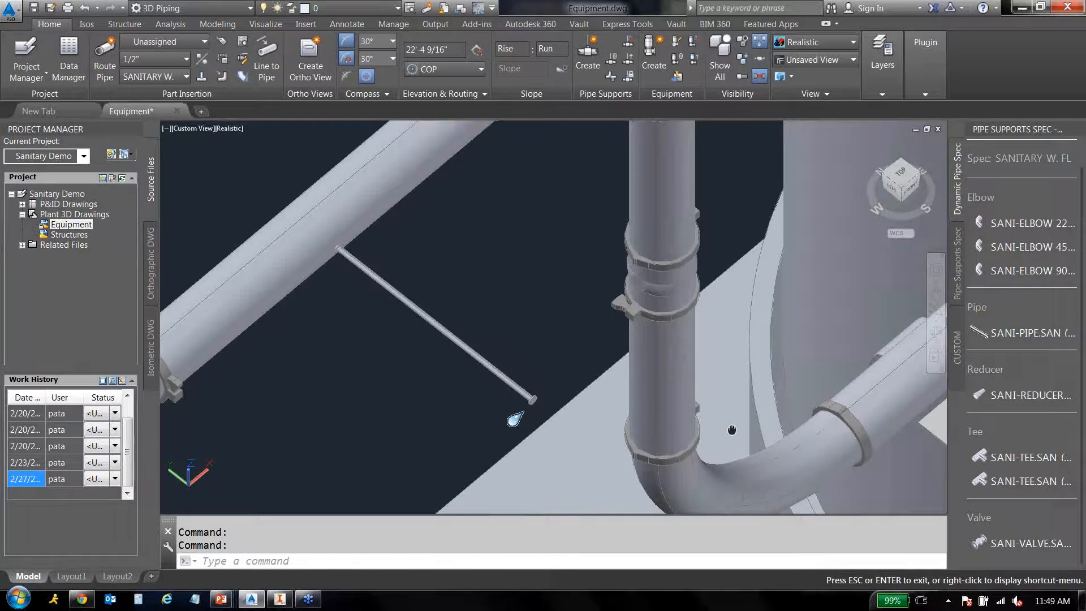
scroll(340, 247, up, 10)
click(384, 280)
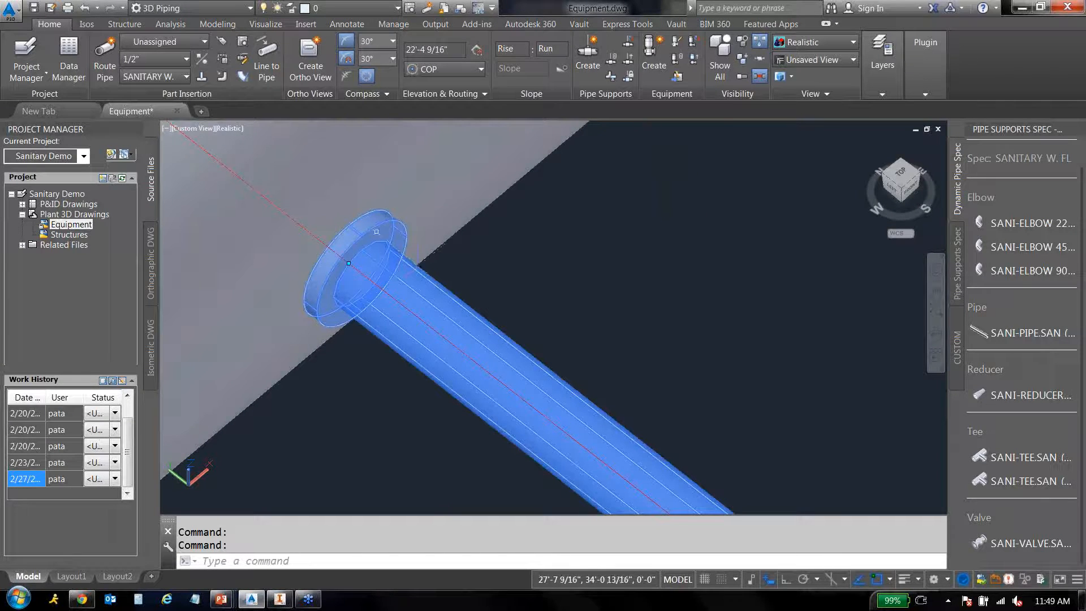
right_click(377, 248)
mouse_move(382, 256)
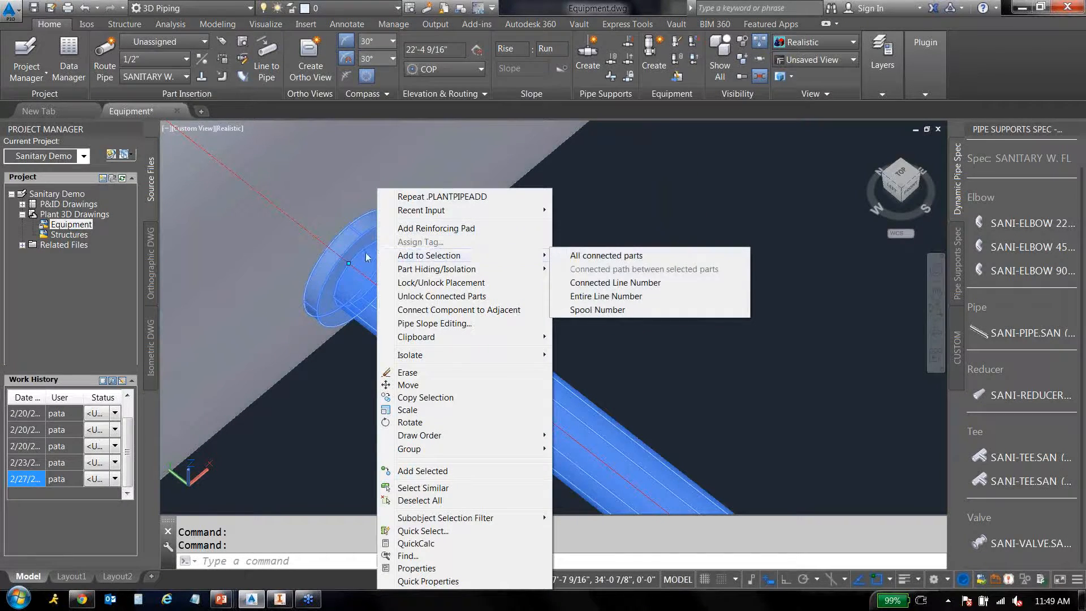
click(405, 229)
key(Escape)
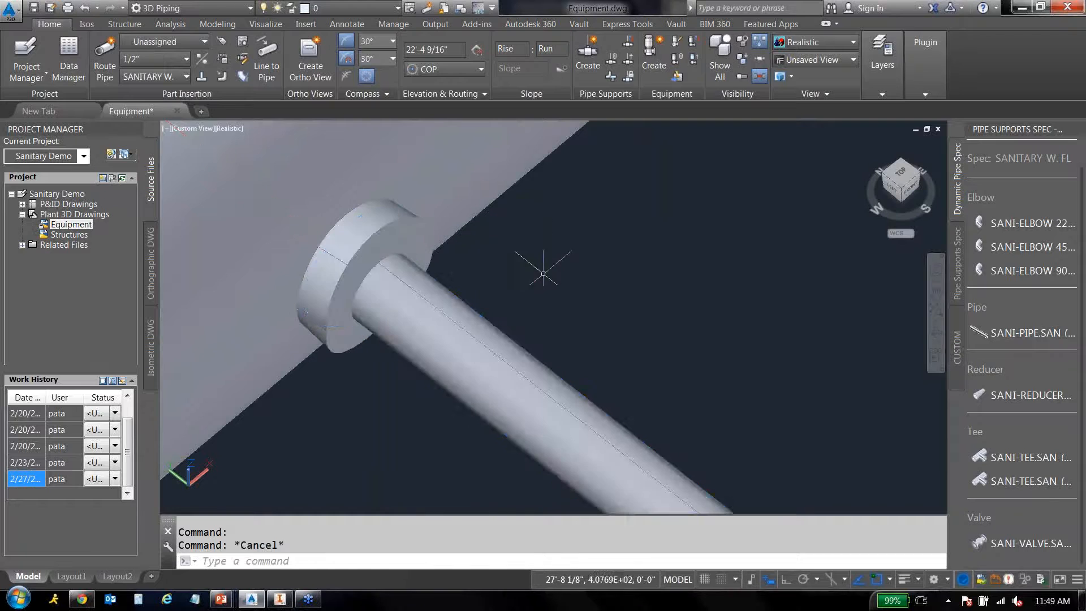
scroll(600, 290, down, 8)
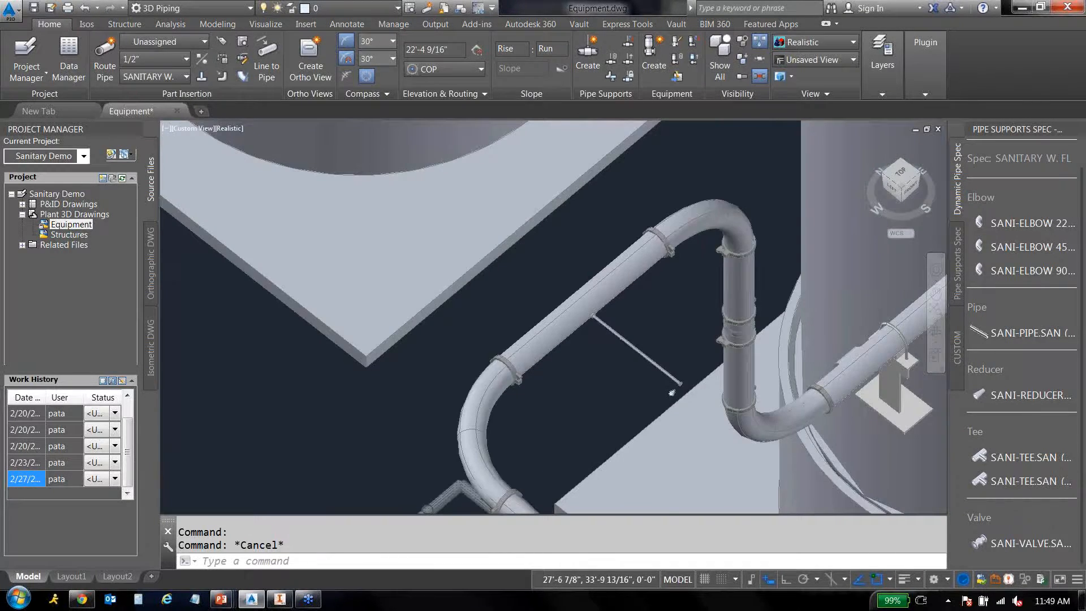
Delete the 1/2" branch from the middle of the upper horizontal pipe.
scroll(672, 392, down, 3)
shift+middle_drag(671, 392, 783, 239)
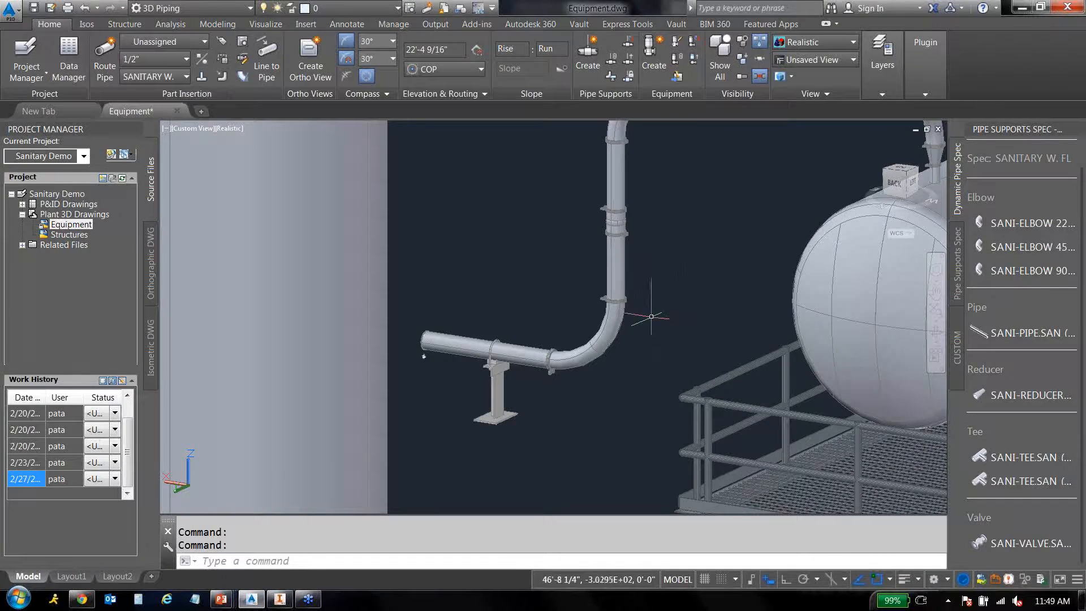
middle_drag(666, 235, 652, 265)
scroll(652, 265, down, 5)
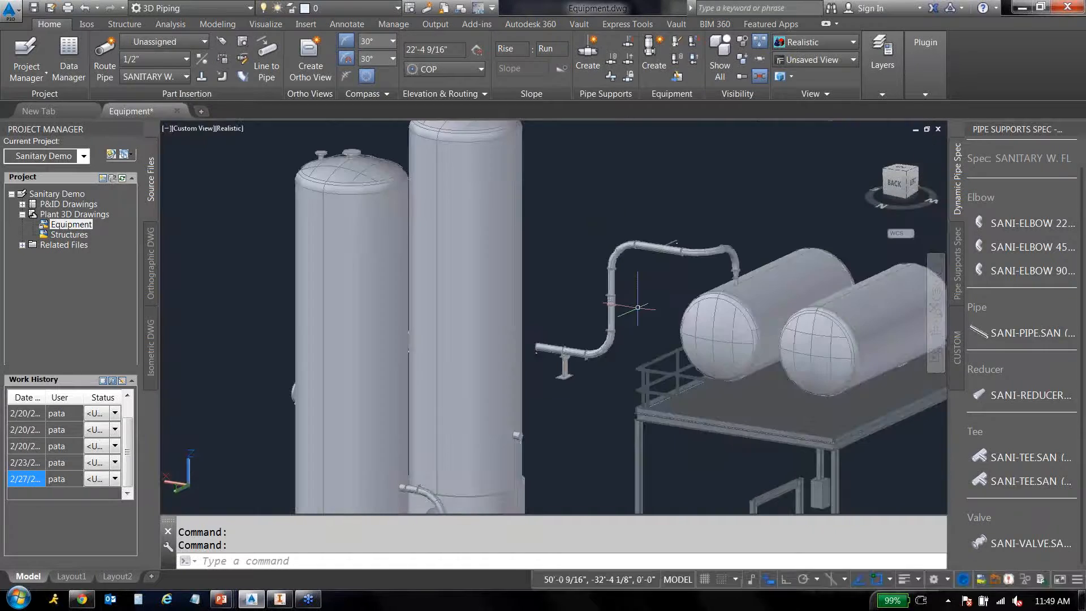
scroll(667, 264, up, 3)
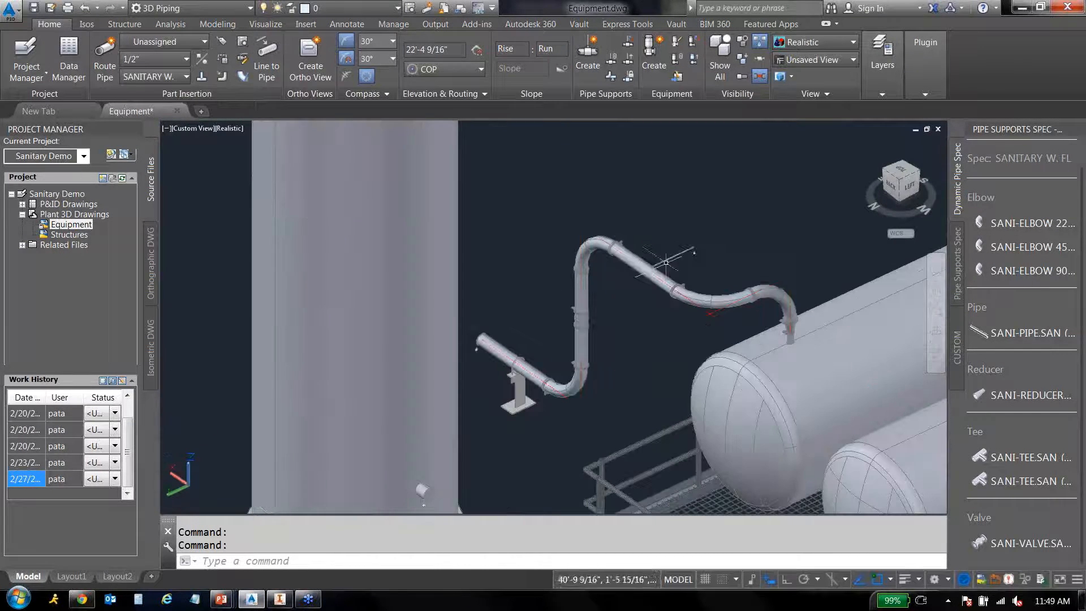
click(669, 259)
key(Delete)
click(982, 540)
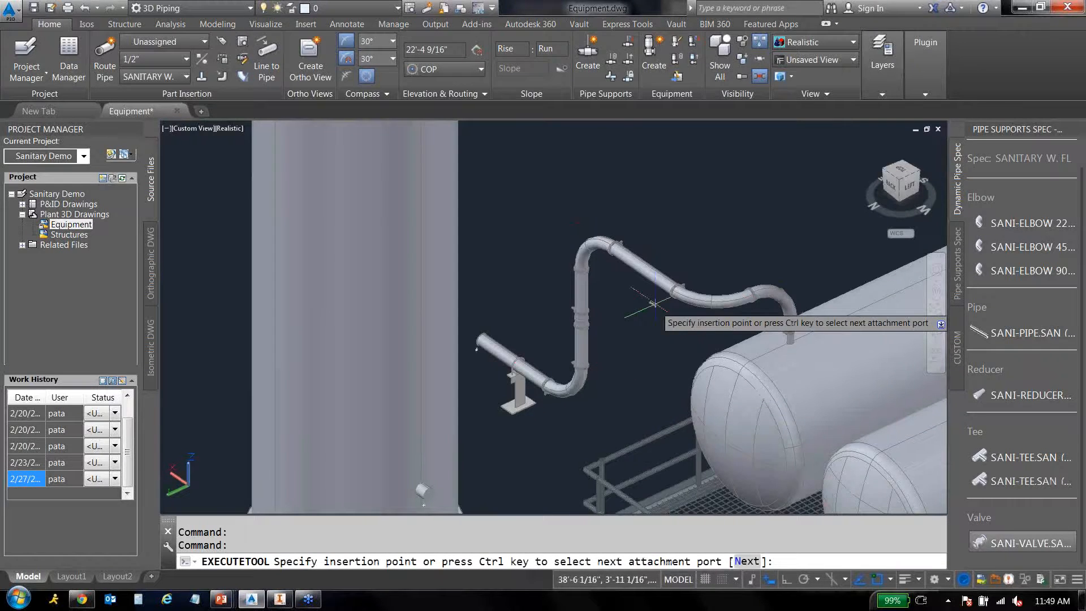
scroll(653, 304, up, 3)
click(596, 223)
key(Escape)
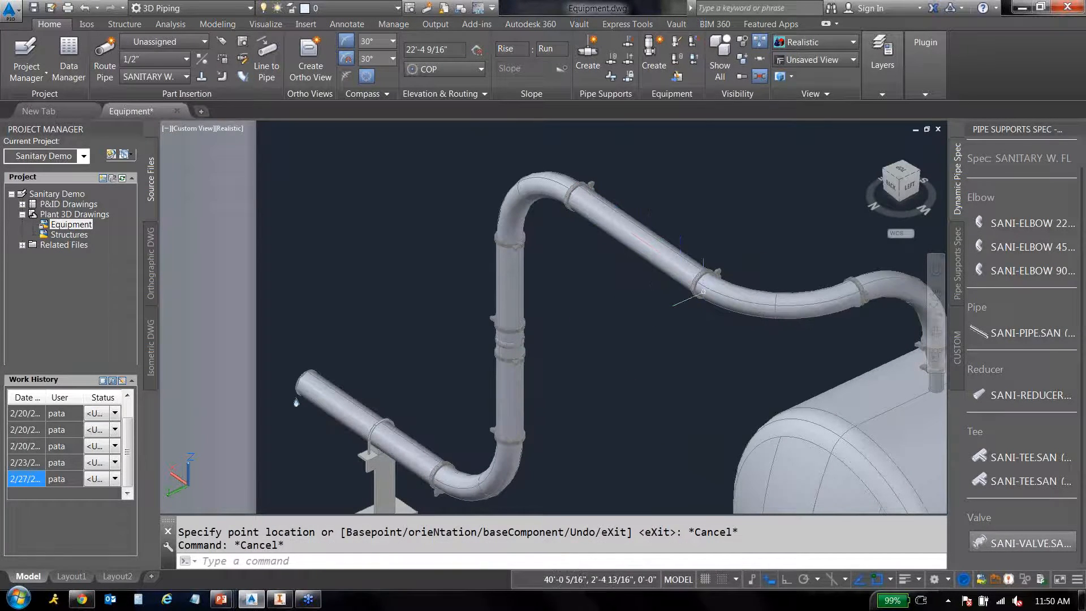
Insert a sanitary valve inline at the middle of the upper horizontal pipe with the default rotation angle.
click(995, 542)
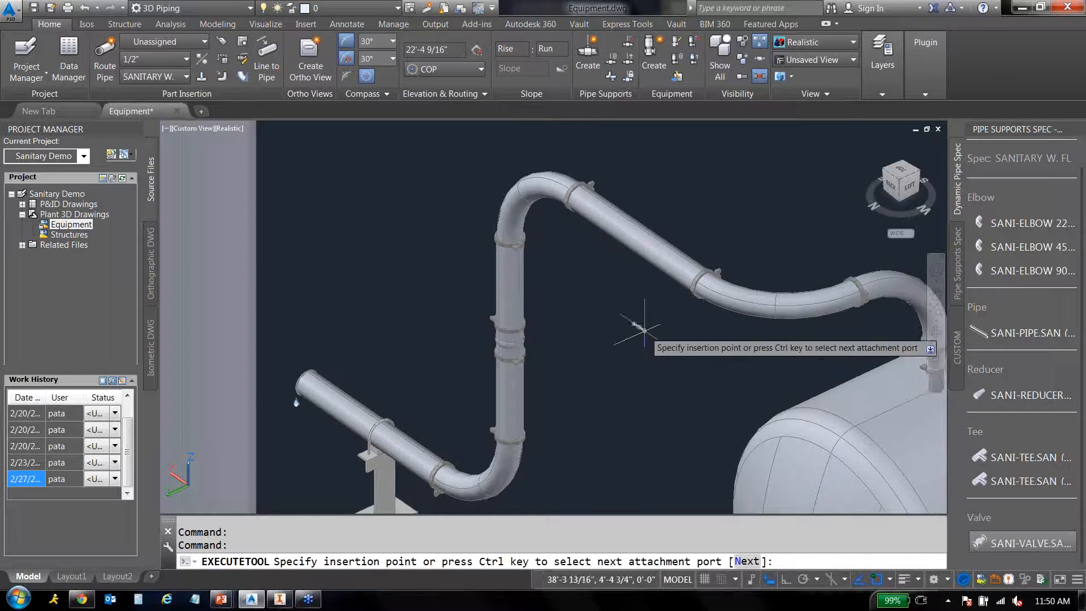
click(636, 235)
click(698, 258)
key(Escape)
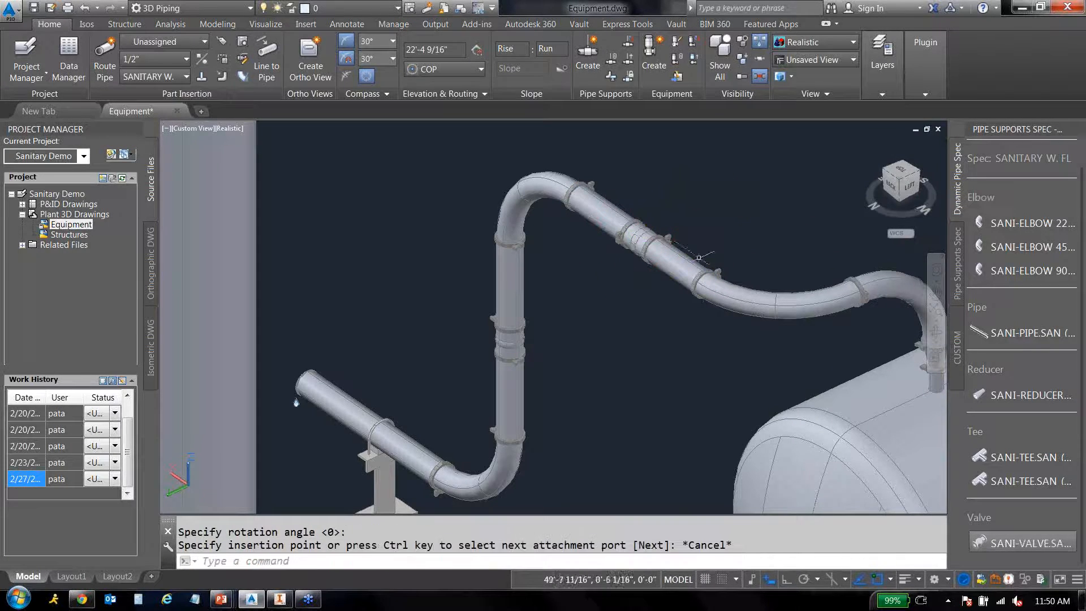
Select the elbow above the vertical pipe, extend the selection to the connected line number, and clear it again.
middle_drag(605, 275, 676, 263)
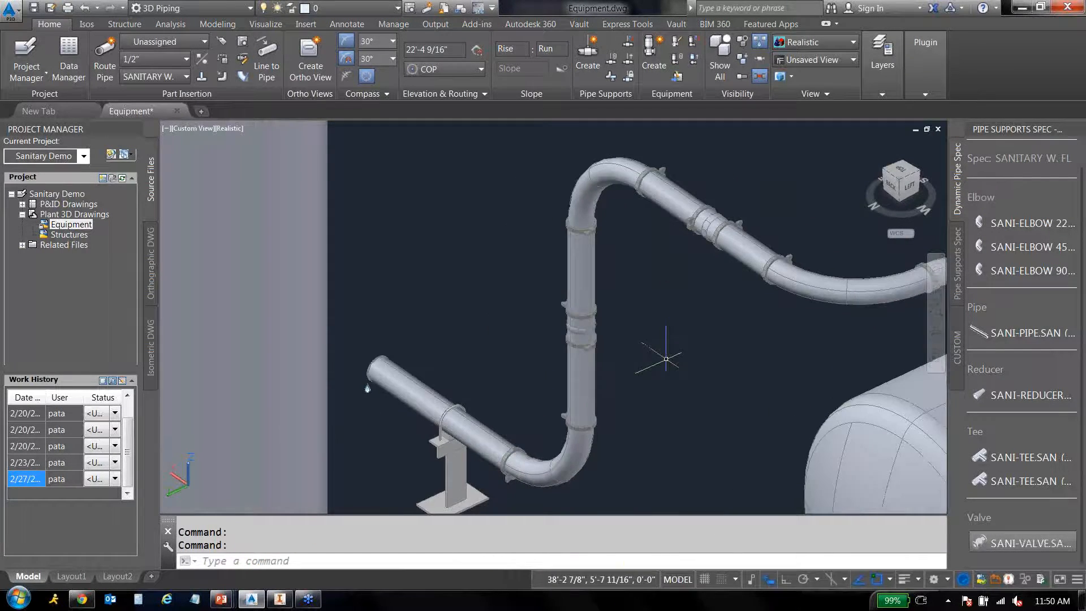
mouse_move(664, 359)
shift+middle_down()
mouse_move(678, 380)
mouse_move(685, 362)
shift+middle_up()
scroll(684, 355, down, 2)
middle_drag(753, 318, 684, 285)
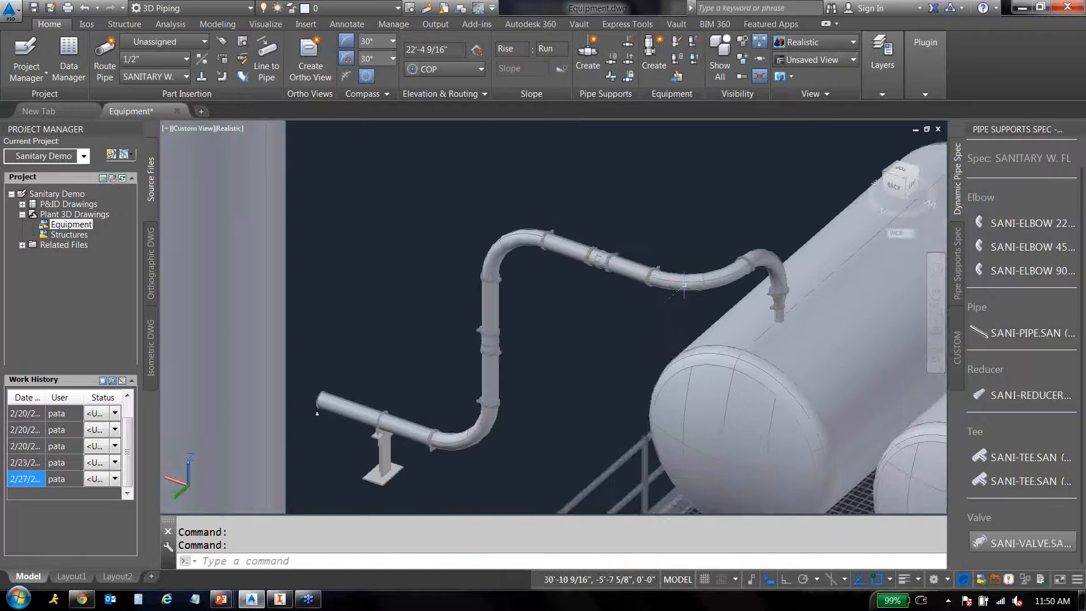
click(498, 251)
right_click(446, 179)
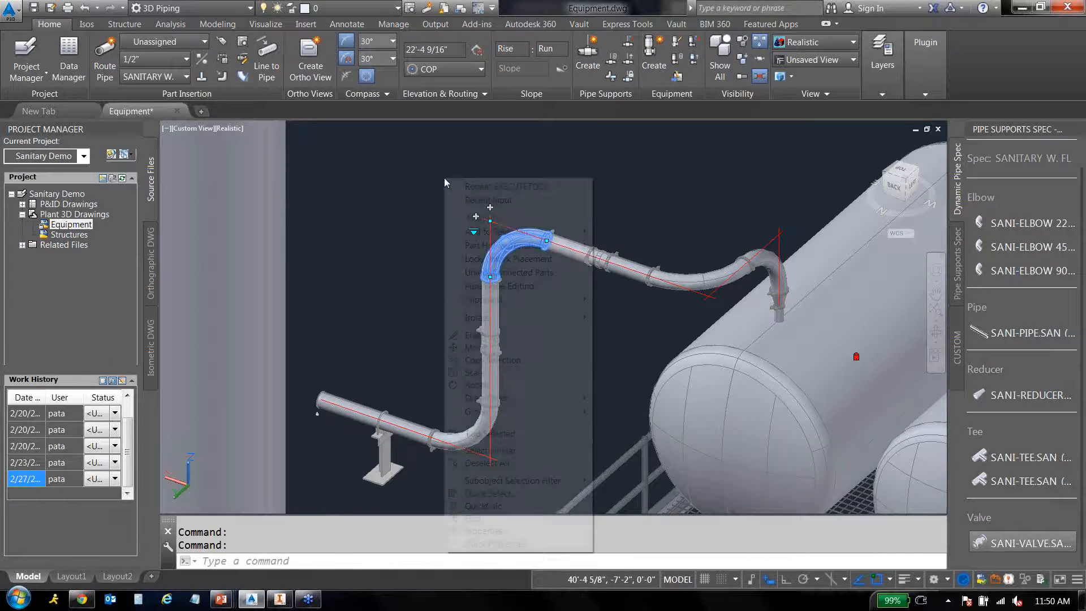
mouse_move(495, 234)
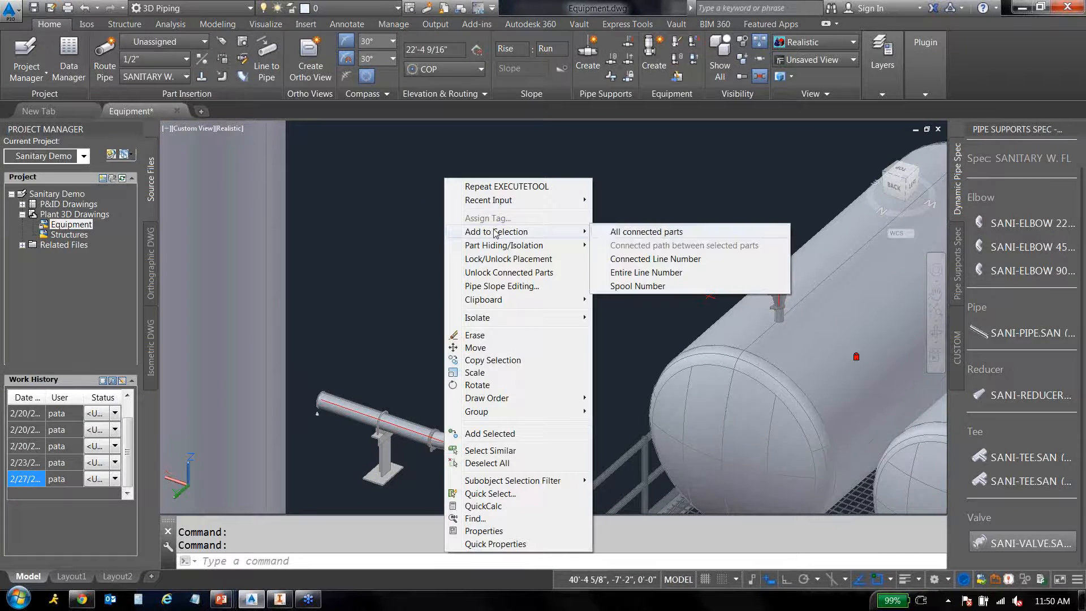
click(648, 259)
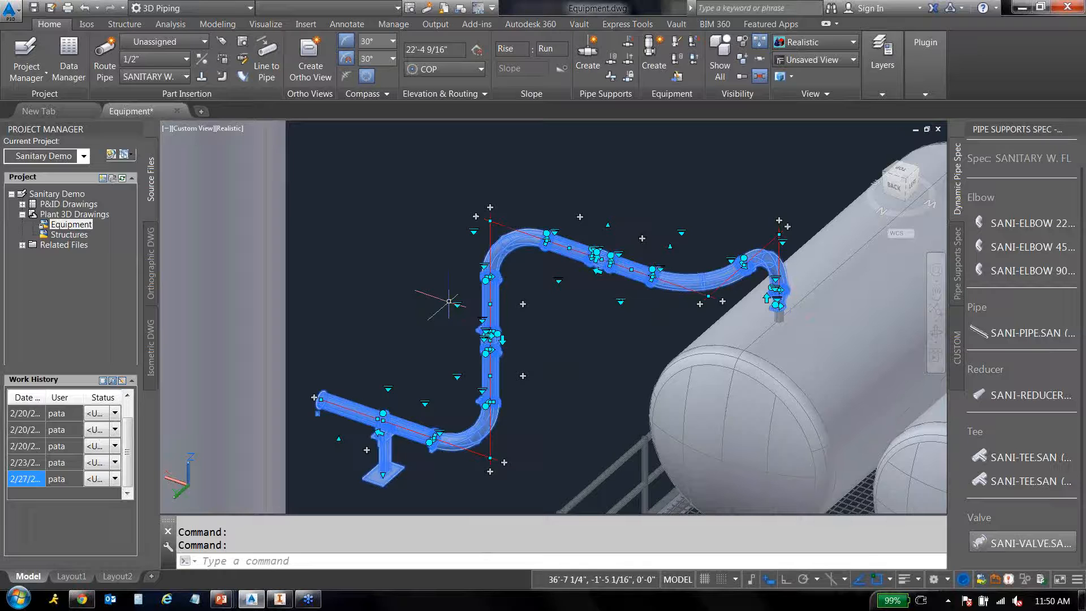
key(Escape)
click(545, 150)
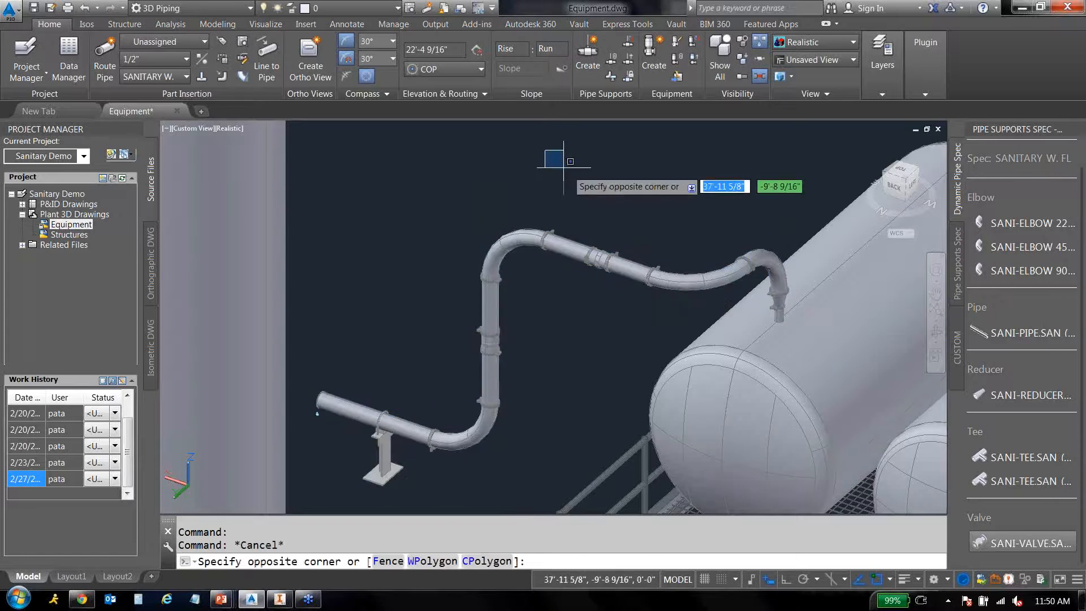
click(610, 214)
click(671, 144)
click(596, 198)
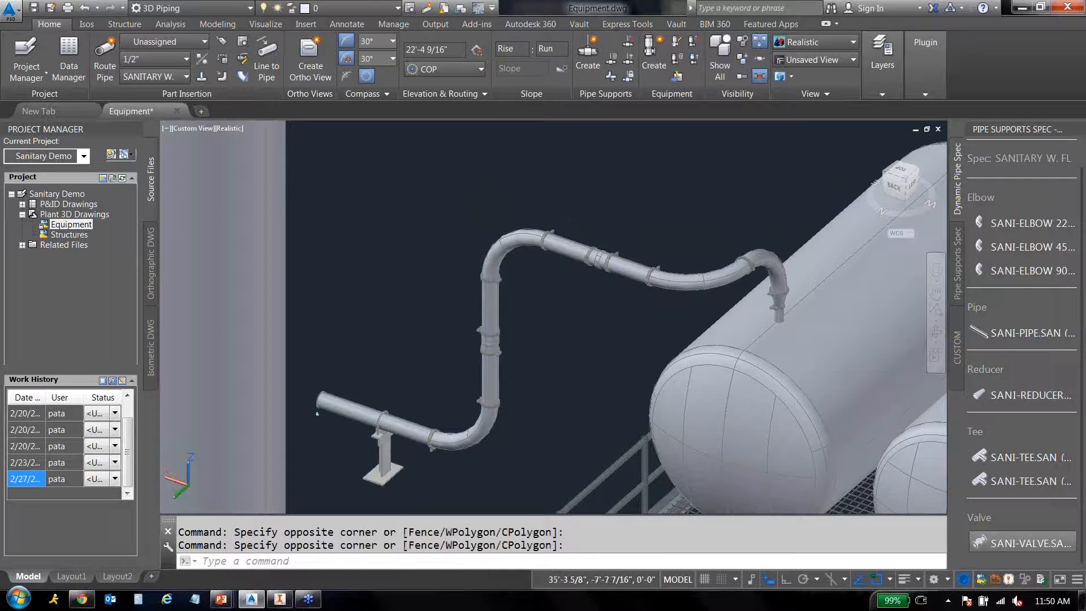
key(Escape)
Select the elbow above the vertical pipe and add all parts of its connected line number to the selection.
middle_drag(721, 330, 550, 283)
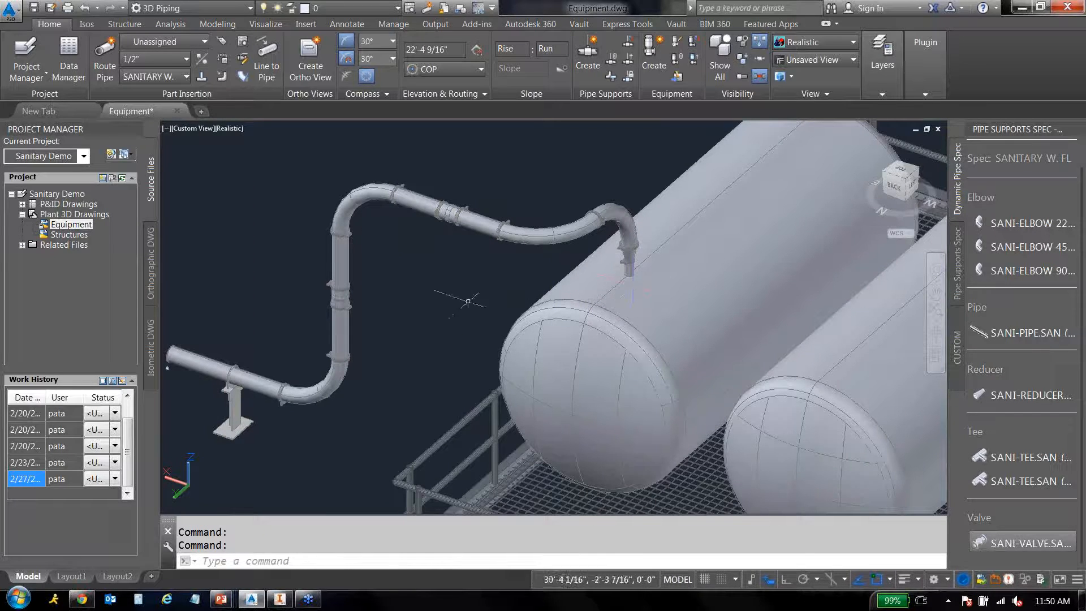
middle_drag(411, 269, 517, 288)
click(447, 223)
right_click(445, 225)
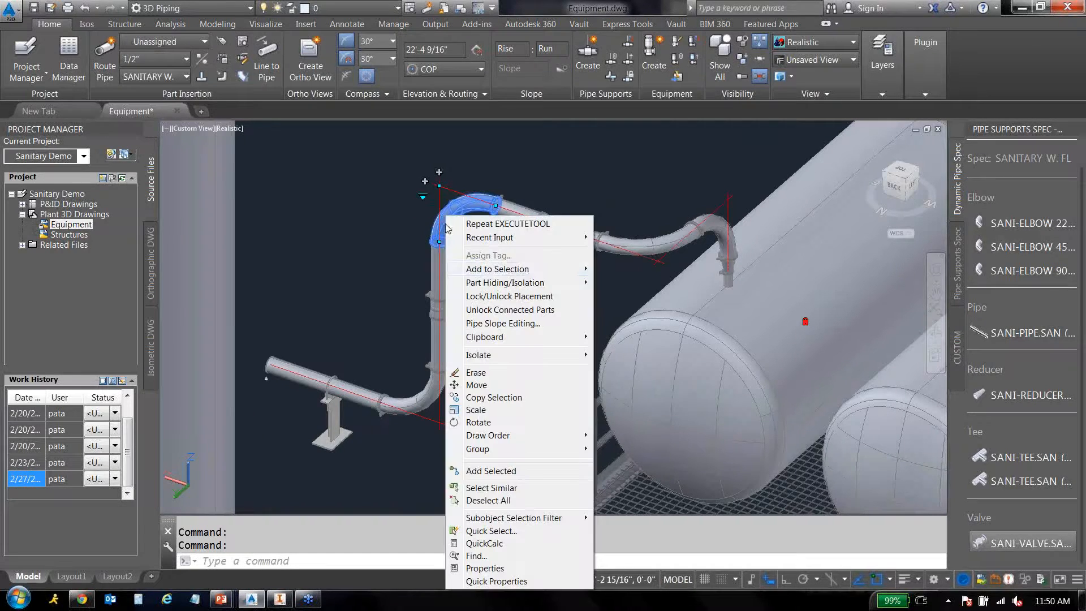
mouse_move(517, 270)
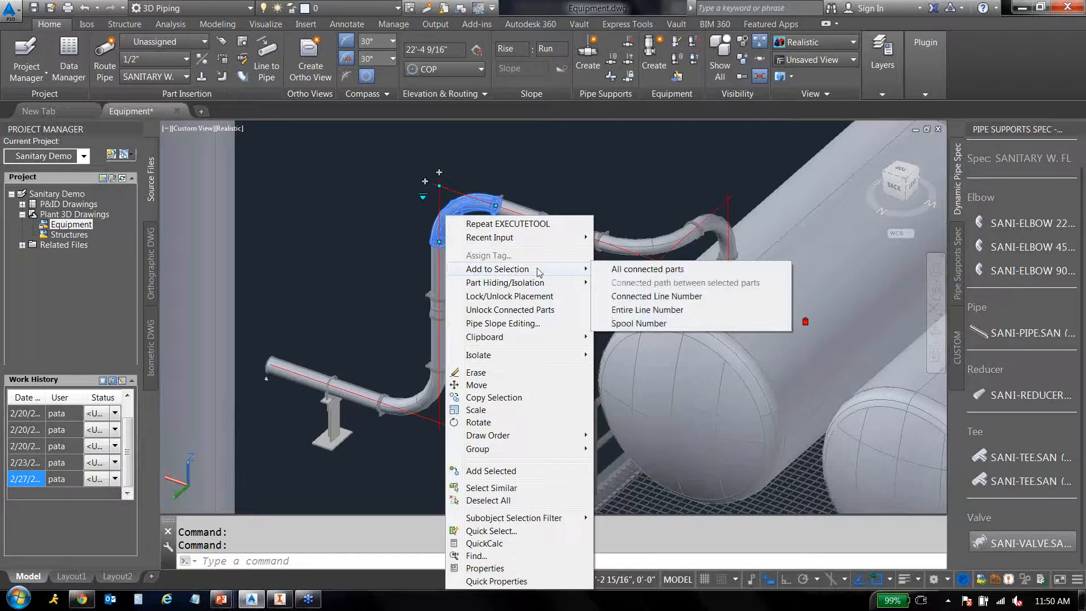
click(616, 295)
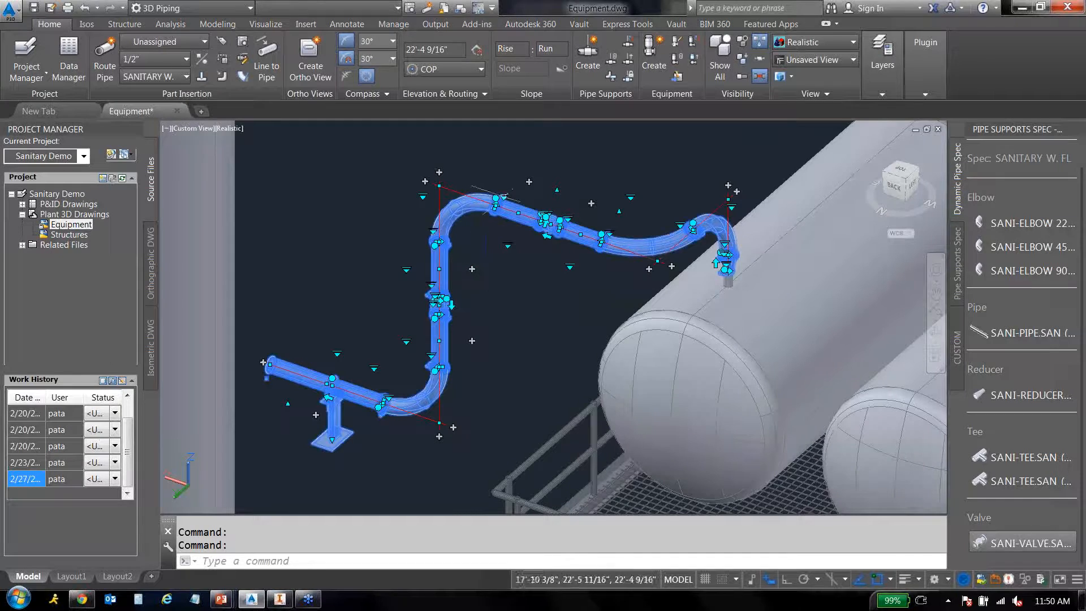
Open the properties of all selected parts of the sanitary line.
scroll(506, 195, up, 3)
scroll(502, 198, up, 3)
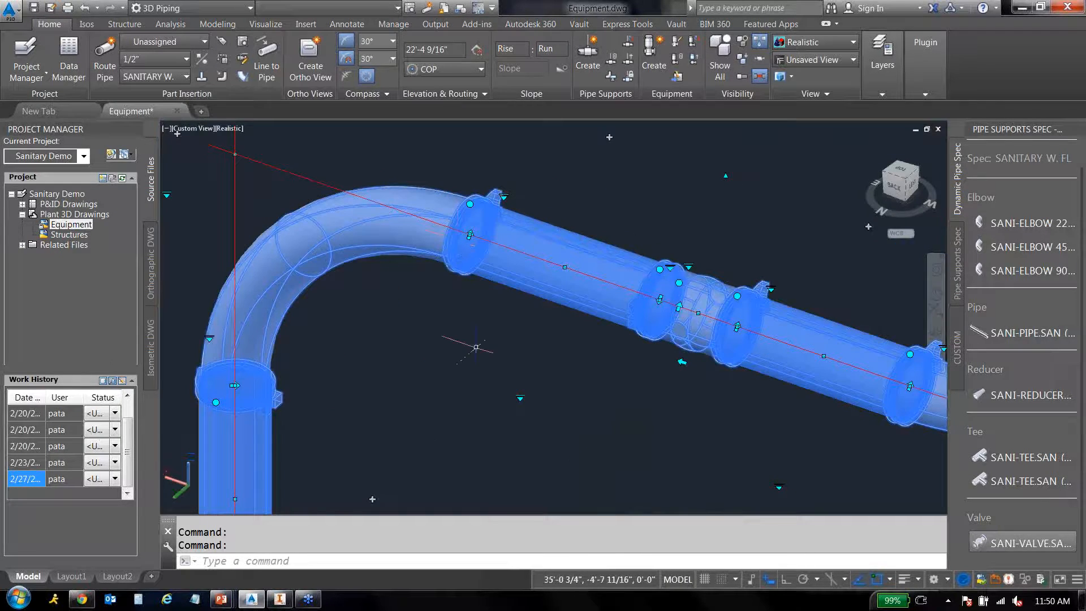
middle_drag(481, 349, 523, 325)
middle_drag(442, 348, 476, 351)
scroll(583, 396, down, 5)
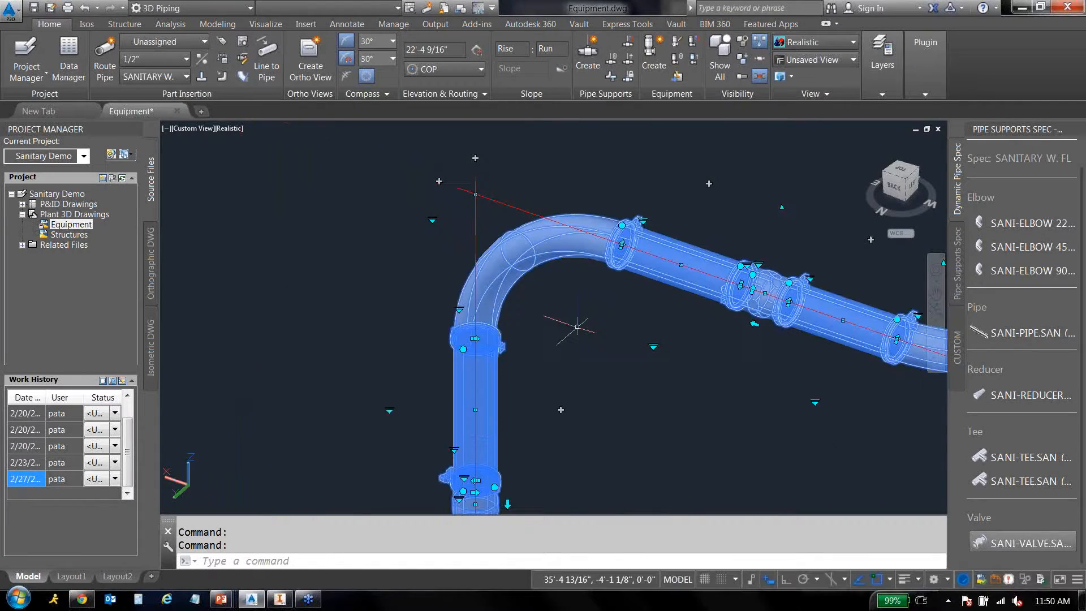
middle_drag(612, 383, 573, 312)
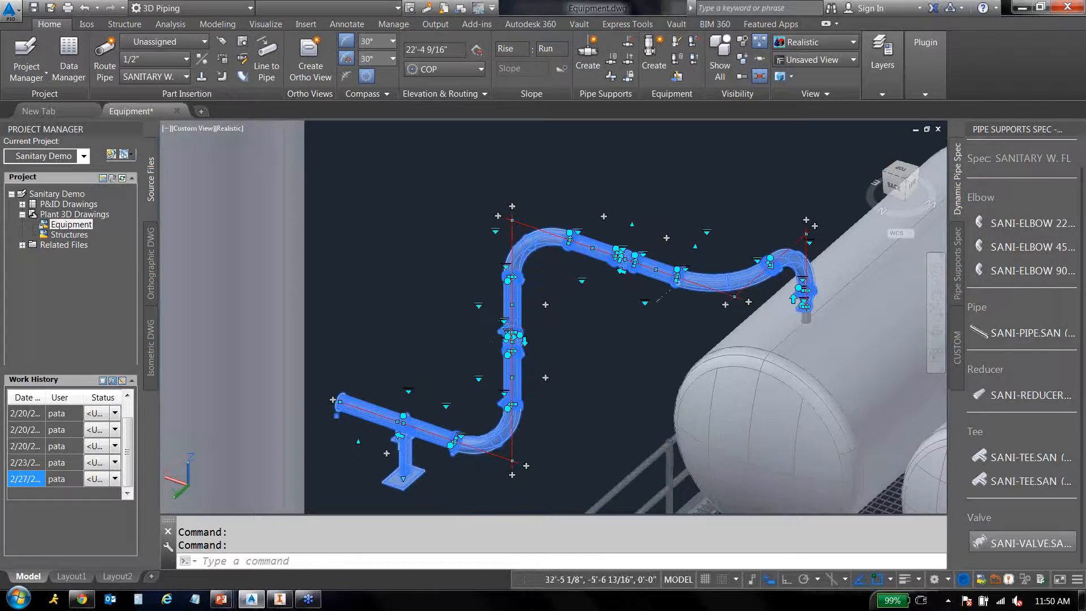
right_click(473, 223)
click(552, 558)
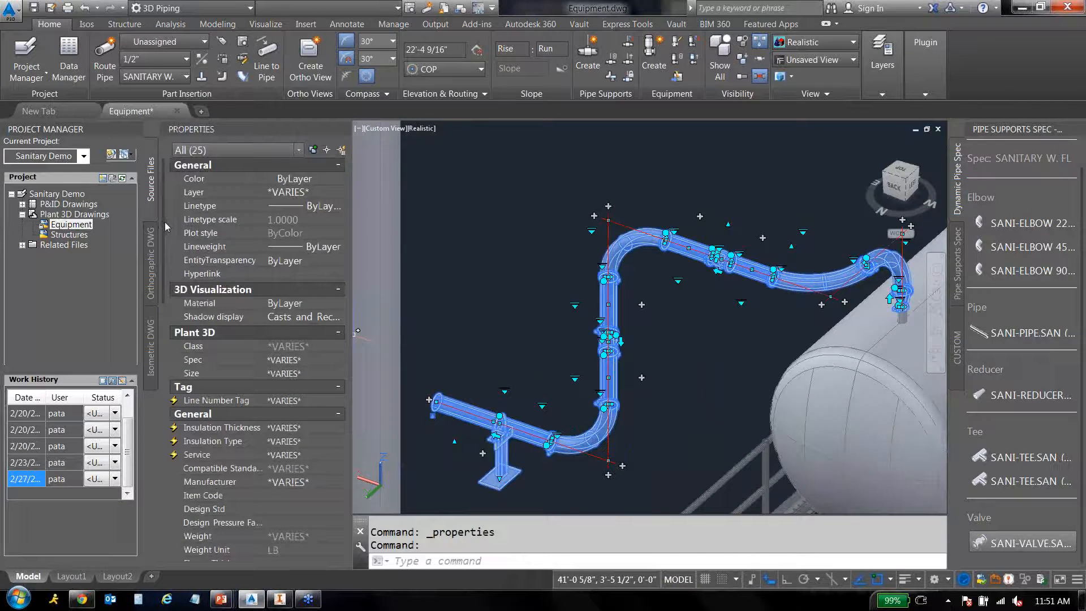
Assign the new line number tag 001 to all selected parts of the line and clear the selection.
drag(167, 233, 154, 376)
scroll(327, 298, up, 7)
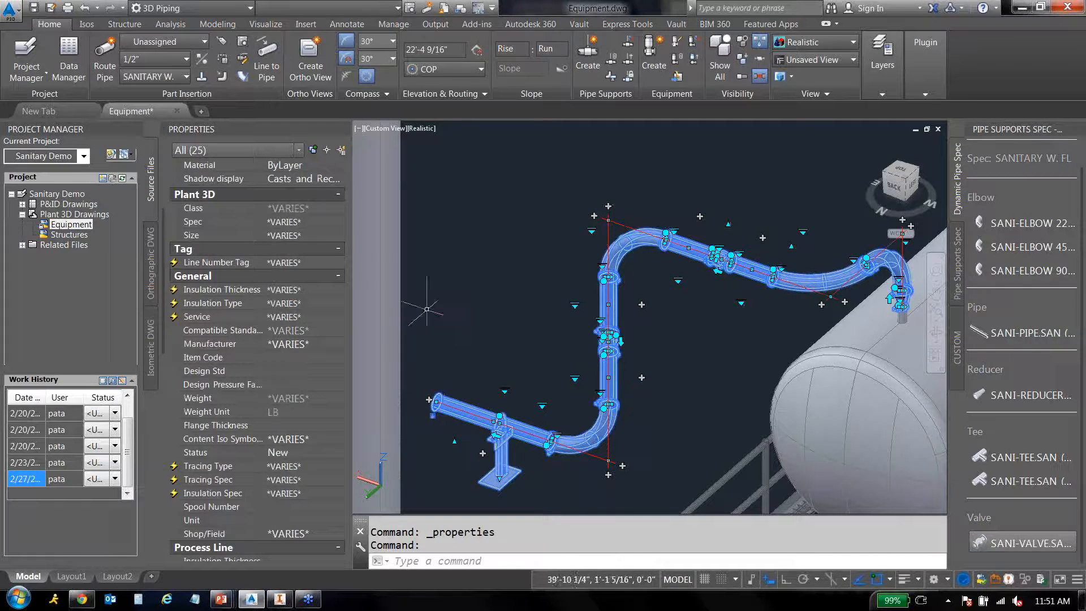
click(338, 262)
click(339, 263)
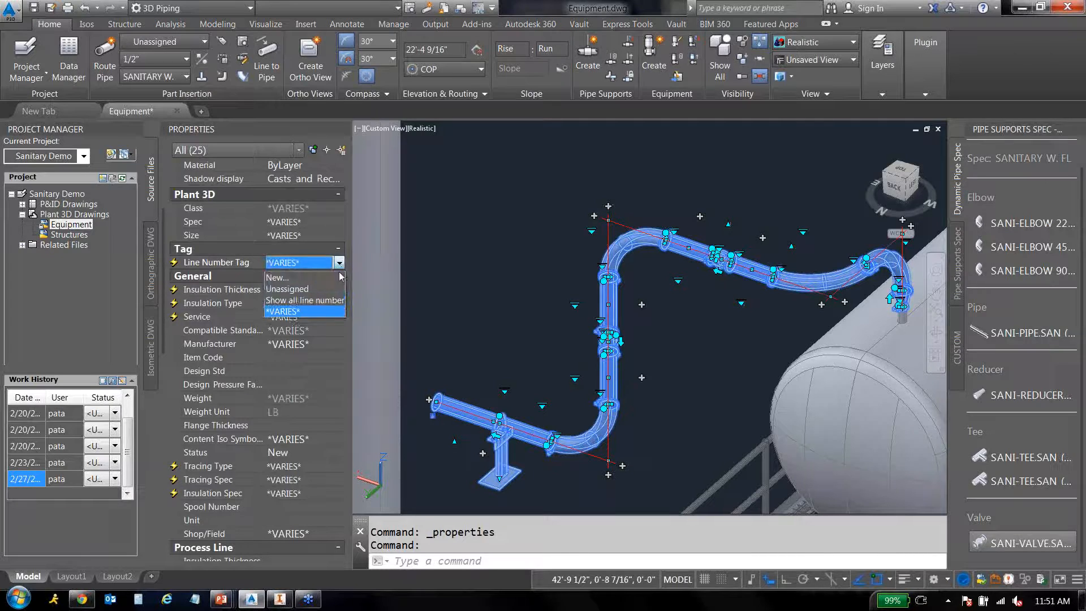
click(294, 286)
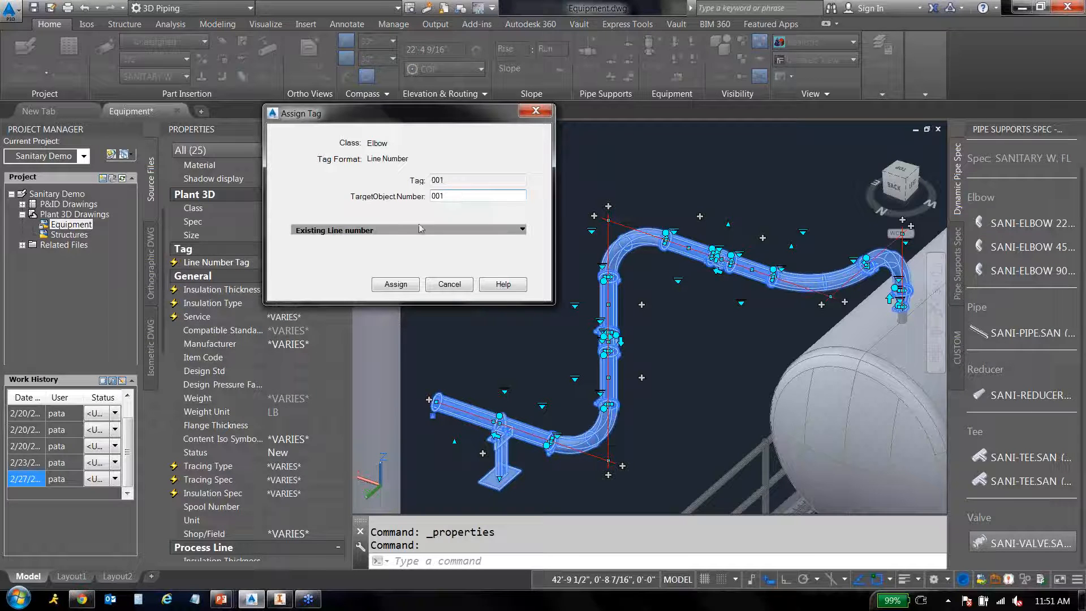
click(522, 229)
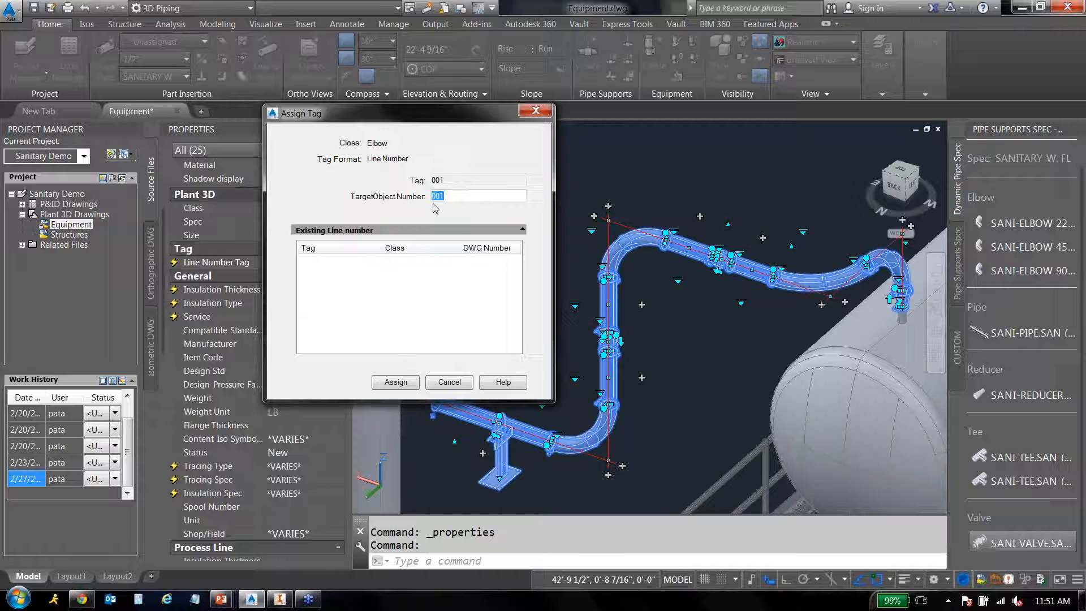
click(414, 384)
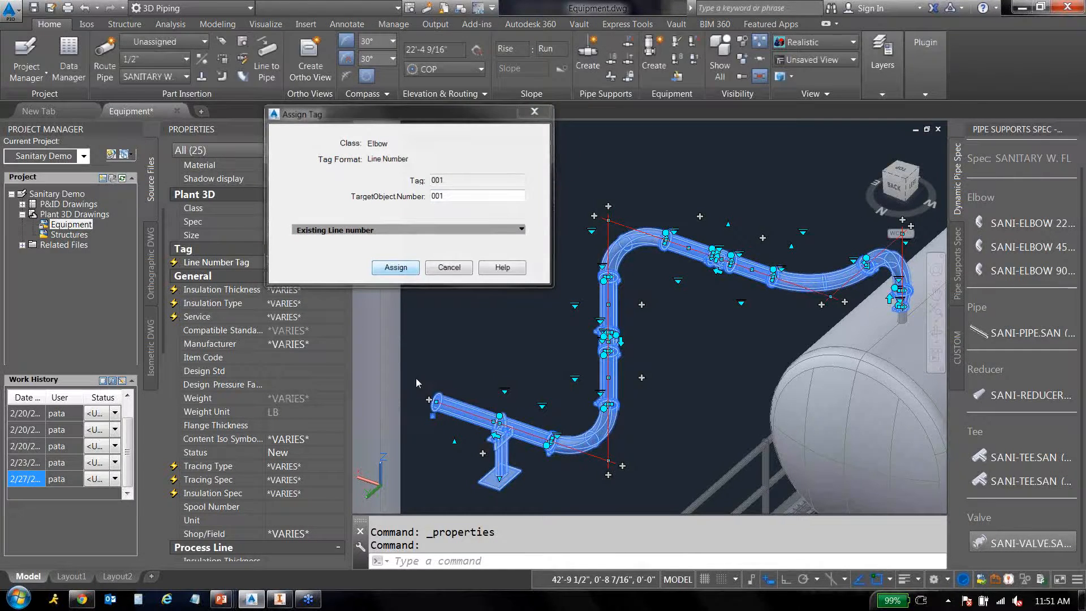
scroll(610, 222, down, 2)
middle_drag(610, 221, 688, 166)
key(Escape)
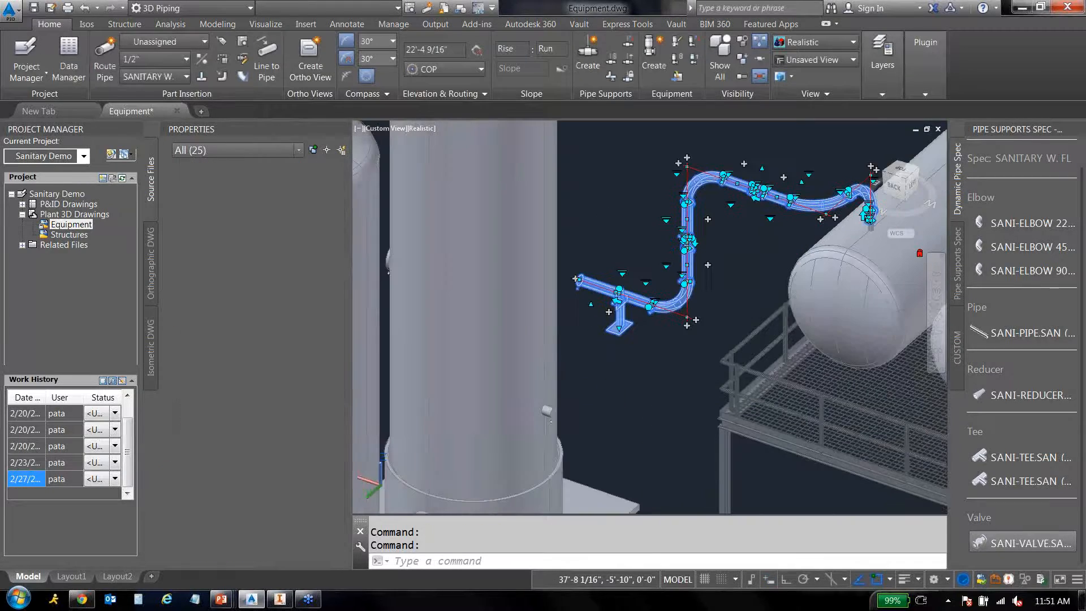
scroll(688, 166, down, 2)
key(Escape)
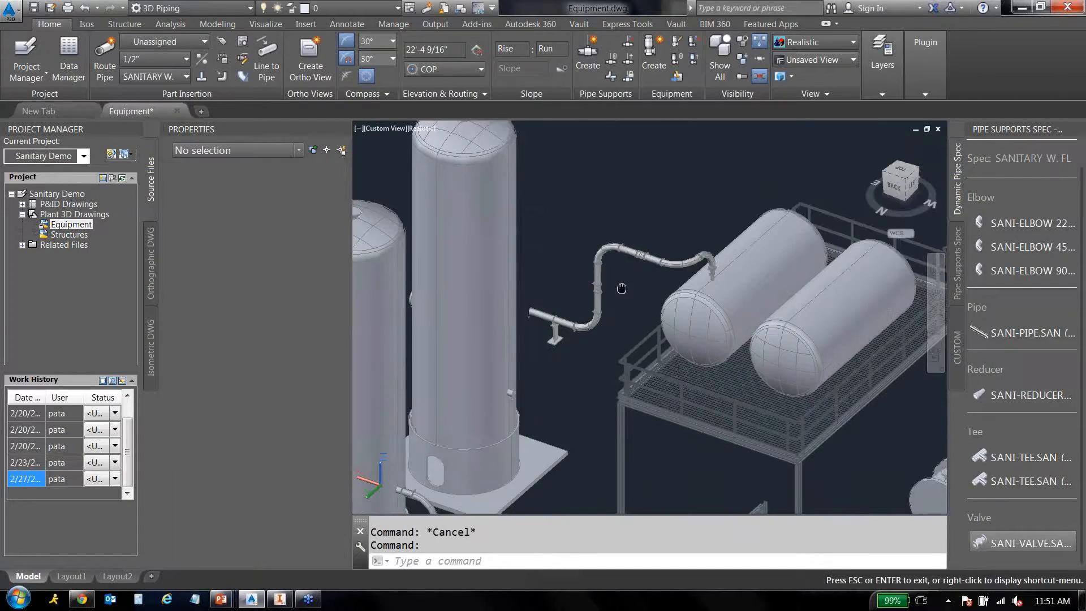
Examine the properties and line number tag of the clamp below the valve on the vertical pipe.
scroll(588, 283, up, 3)
middle_drag(574, 274, 676, 263)
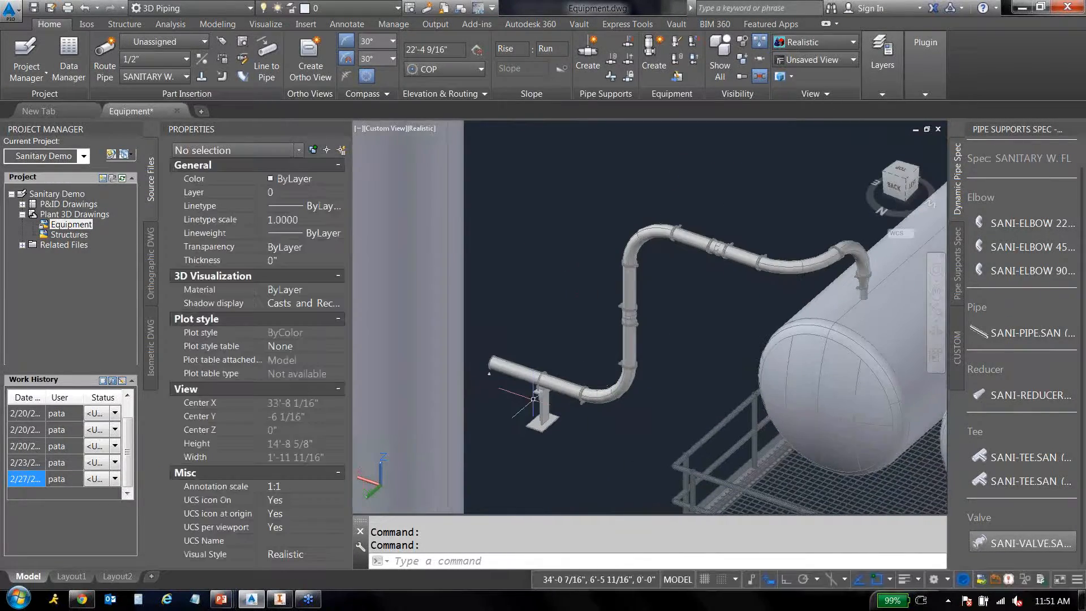
middle_drag(727, 311, 681, 305)
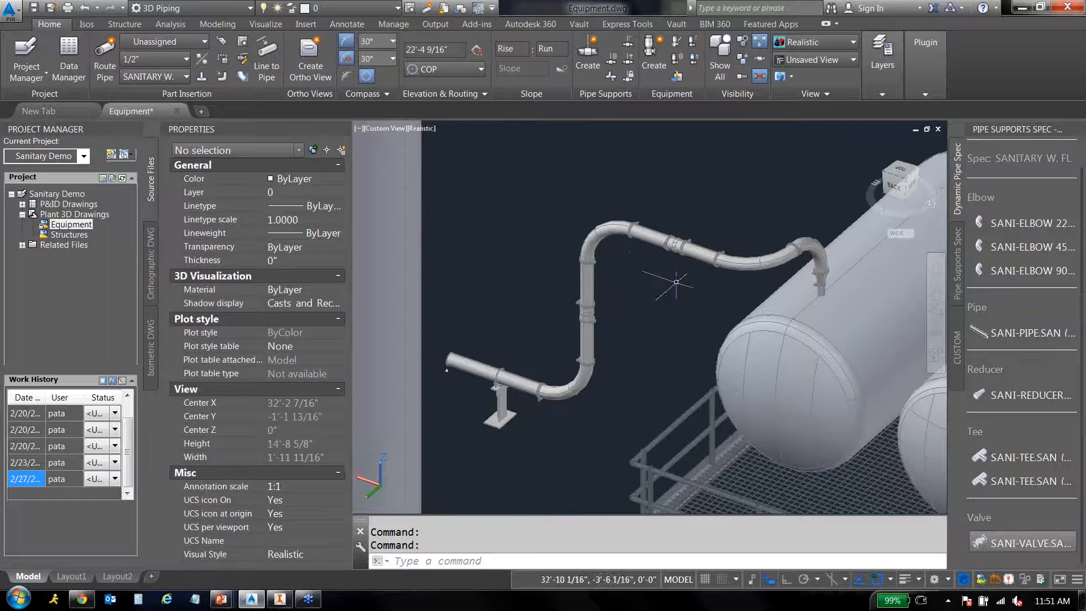
middle_drag(634, 269, 735, 274)
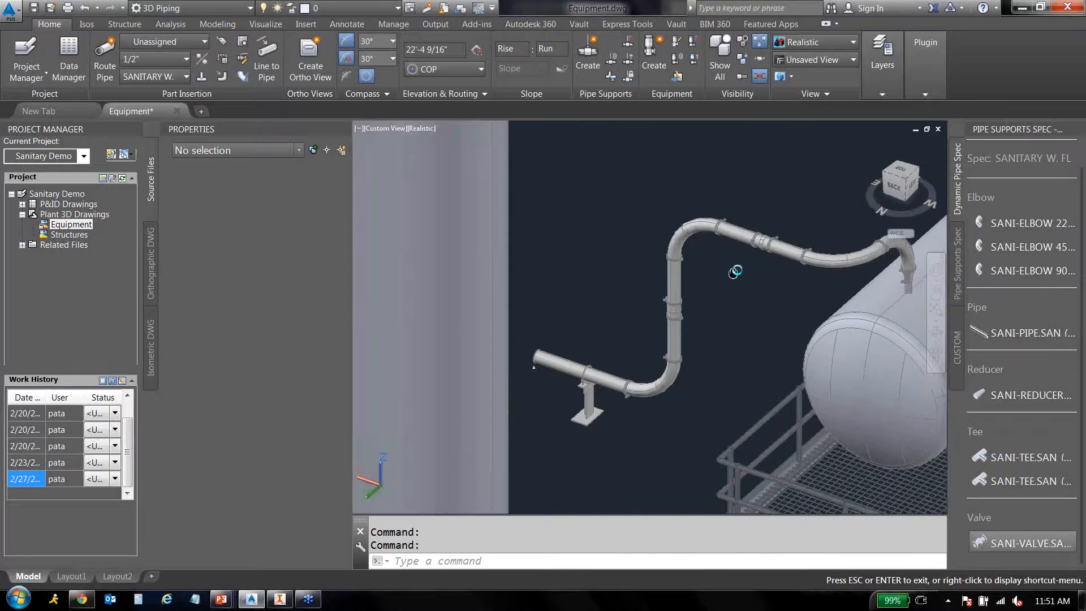
scroll(673, 287, up, 5)
scroll(673, 287, down, 3)
scroll(609, 355, up, 8)
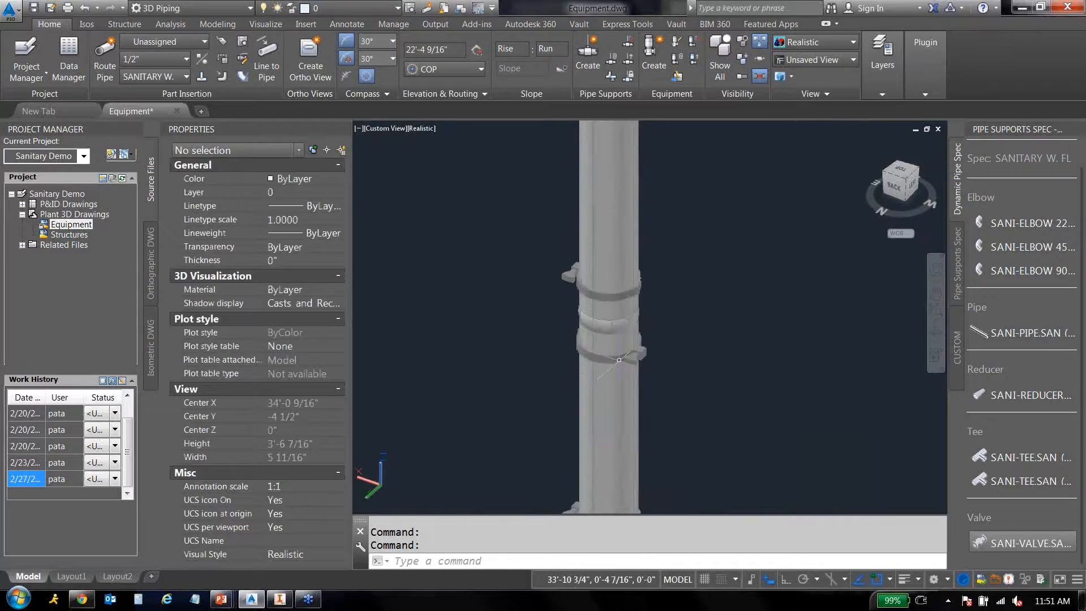
click(609, 355)
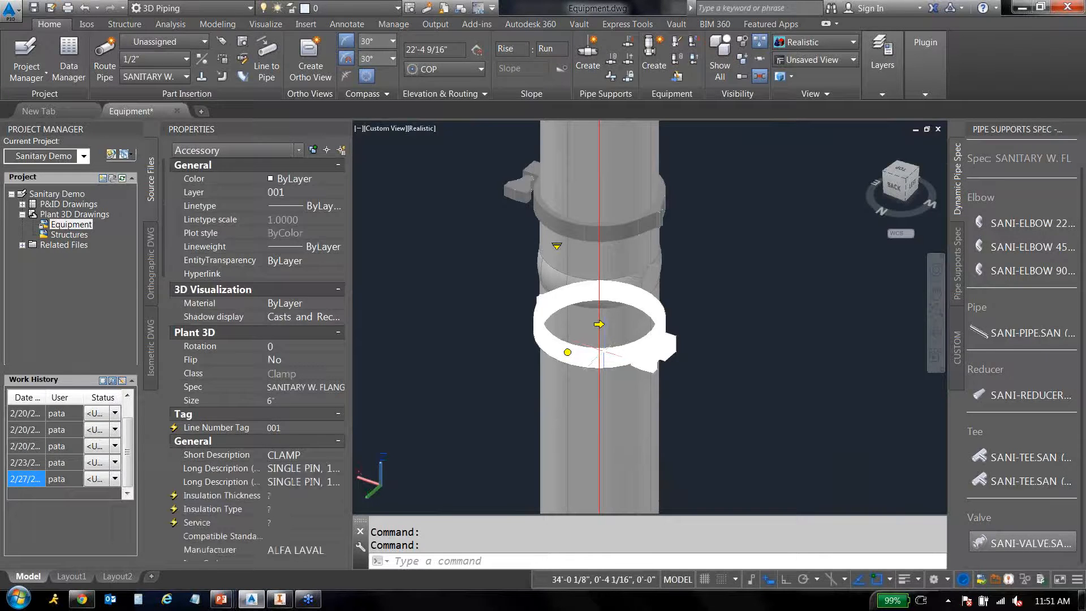
key(Escape)
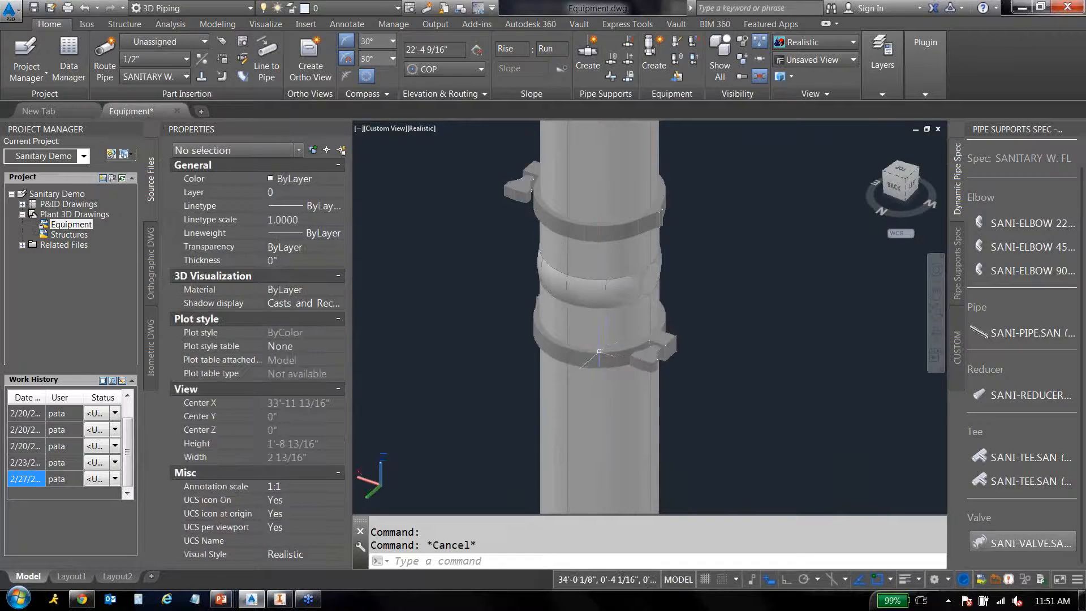
Assign the new line number tag 002 to the gasket below the valve on the vertical pipe and clear the selection.
click(568, 344)
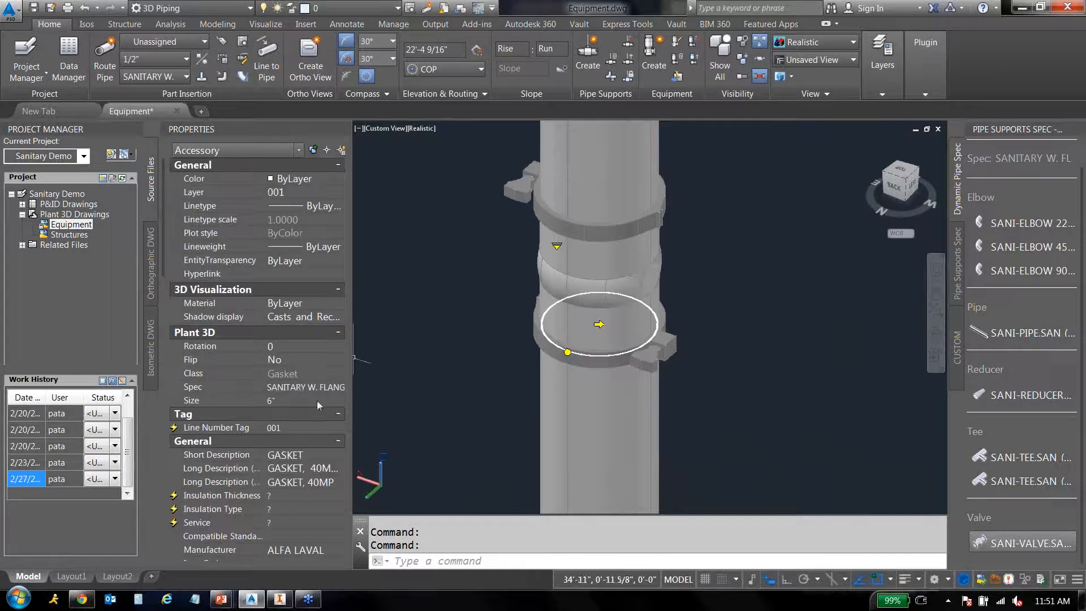
click(310, 427)
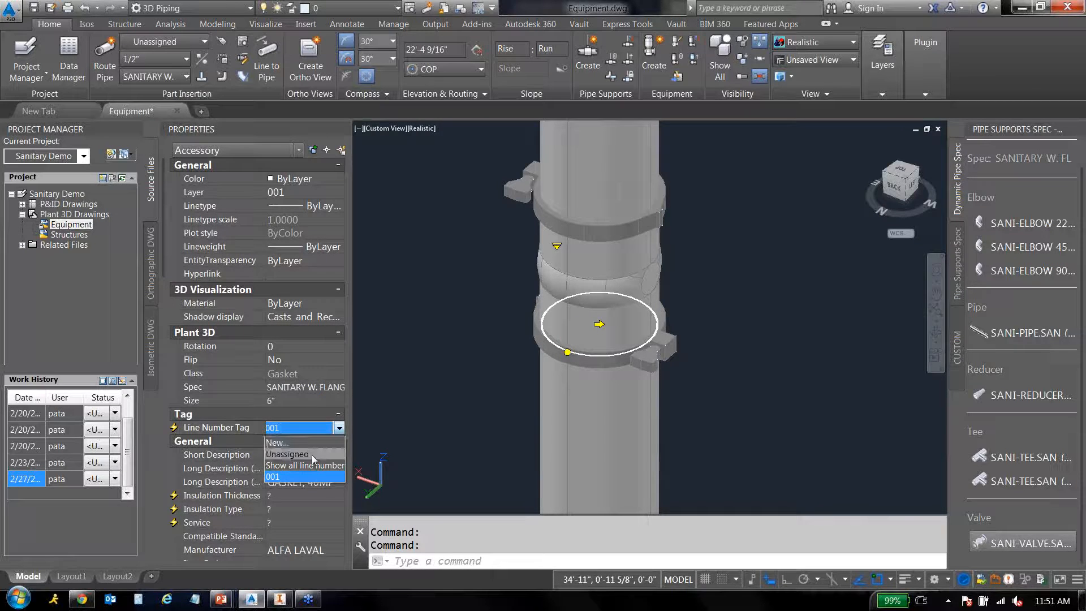
click(314, 446)
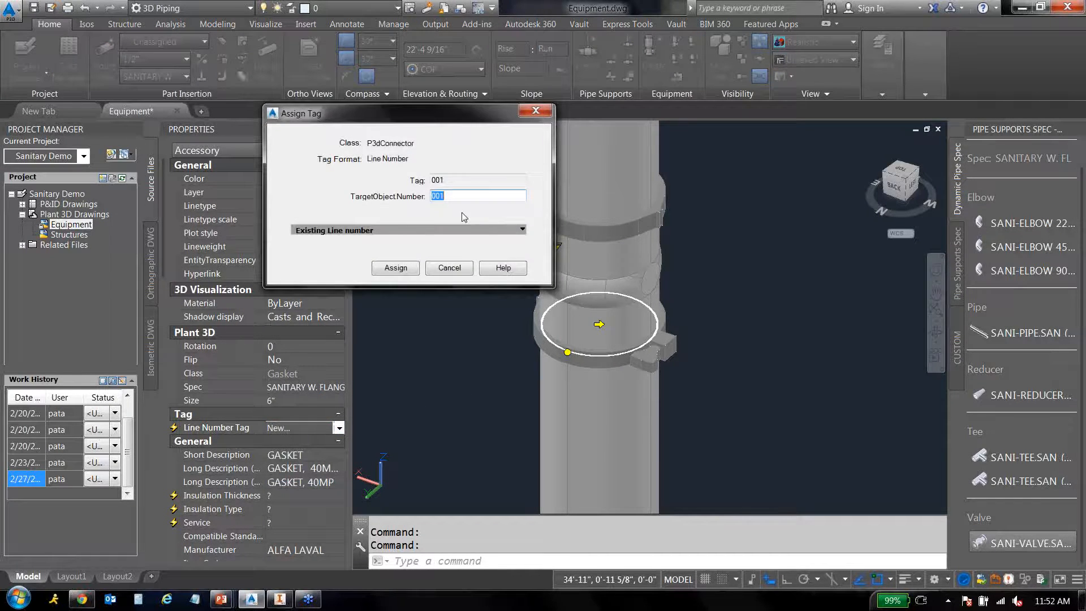
click(396, 267)
key(Escape)
scroll(424, 310, down, 6)
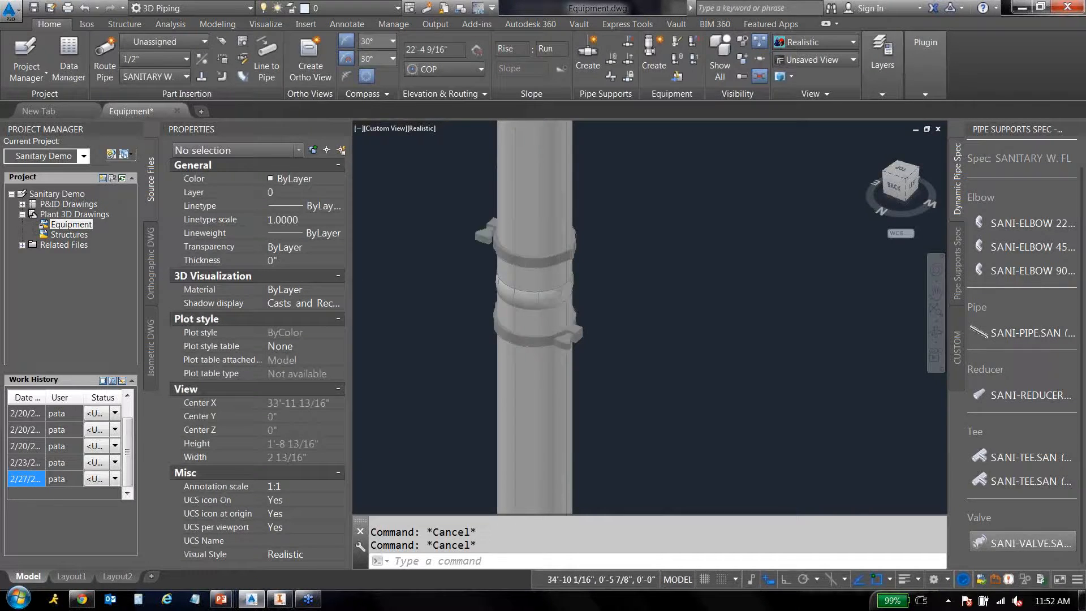
Check which parts share the line number of the elbow near the horizontal tank by selecting its entire line number.
click(650, 248)
right_click(638, 266)
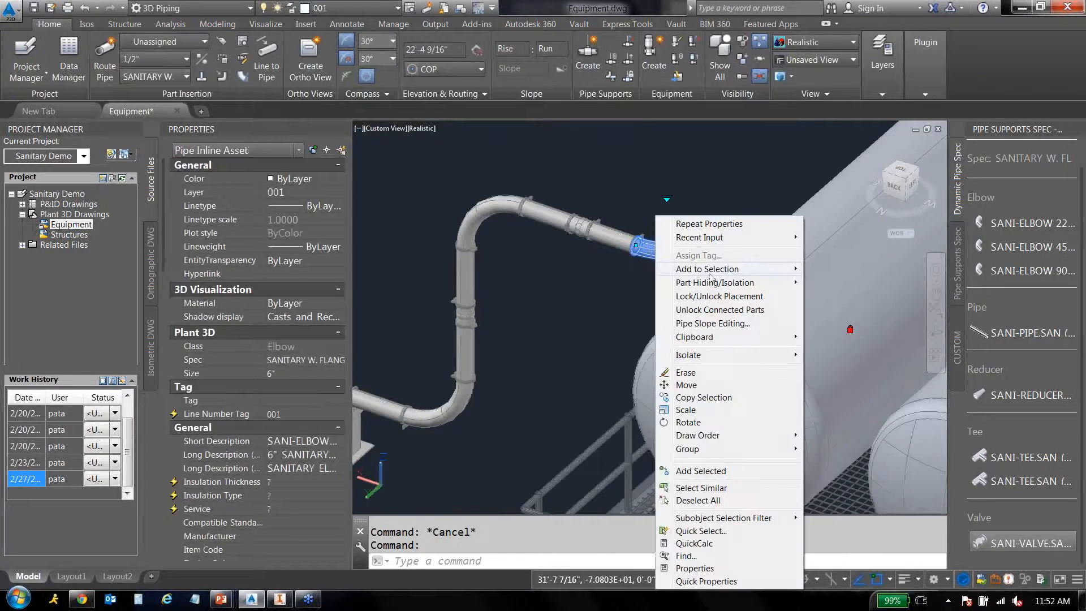
mouse_move(712, 271)
click(836, 310)
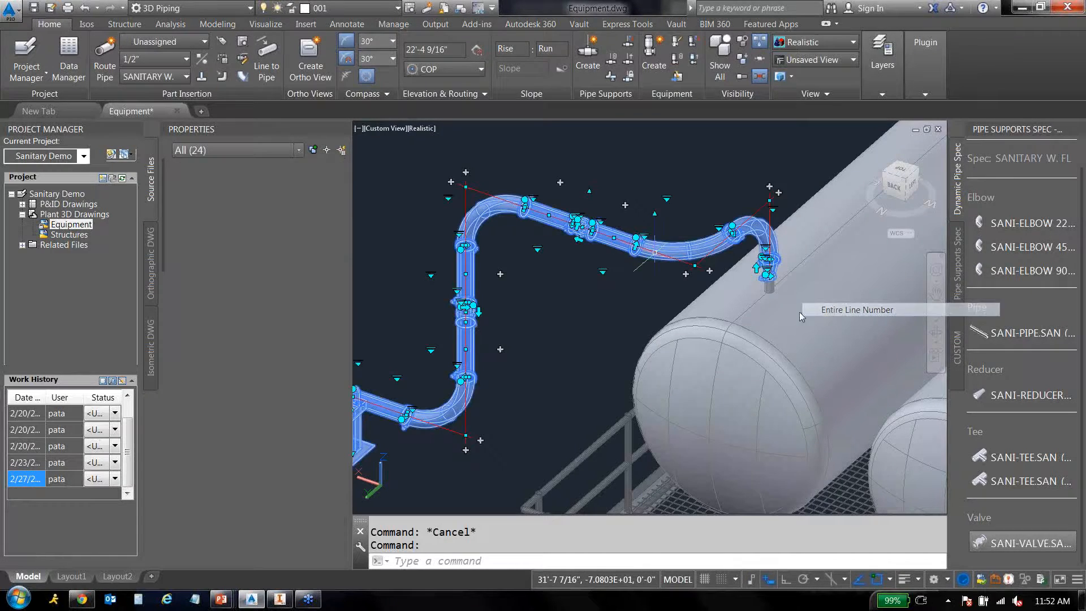
key(Escape)
Set the line number tag of the gasket below the vertical pipe's valve to 001 and clear the selection.
scroll(463, 327, up, 10)
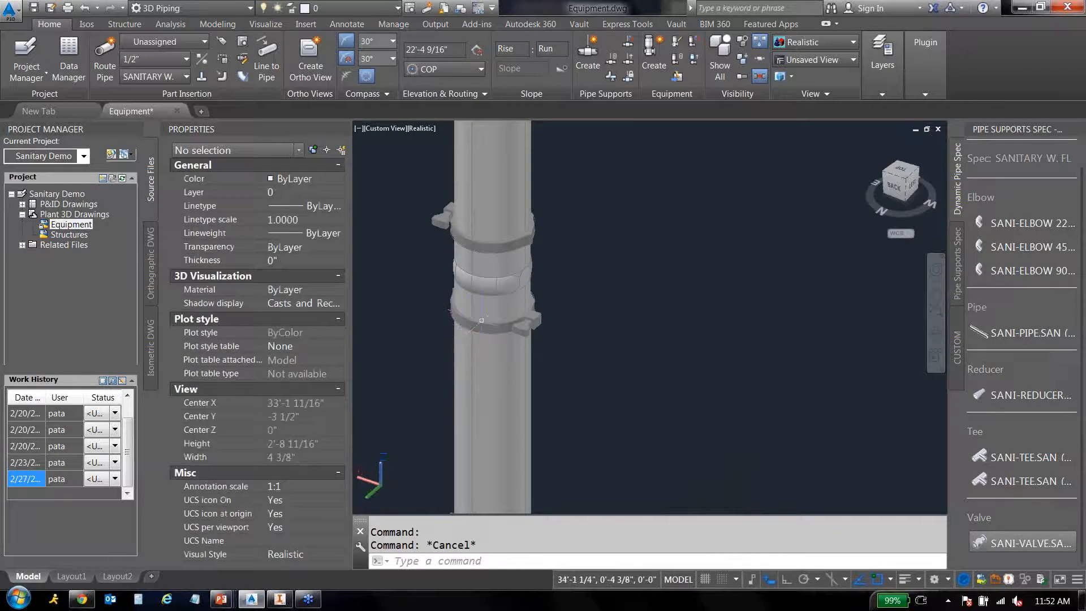
scroll(469, 325, up, 5)
click(570, 370)
key(Escape)
scroll(622, 340, down, 5)
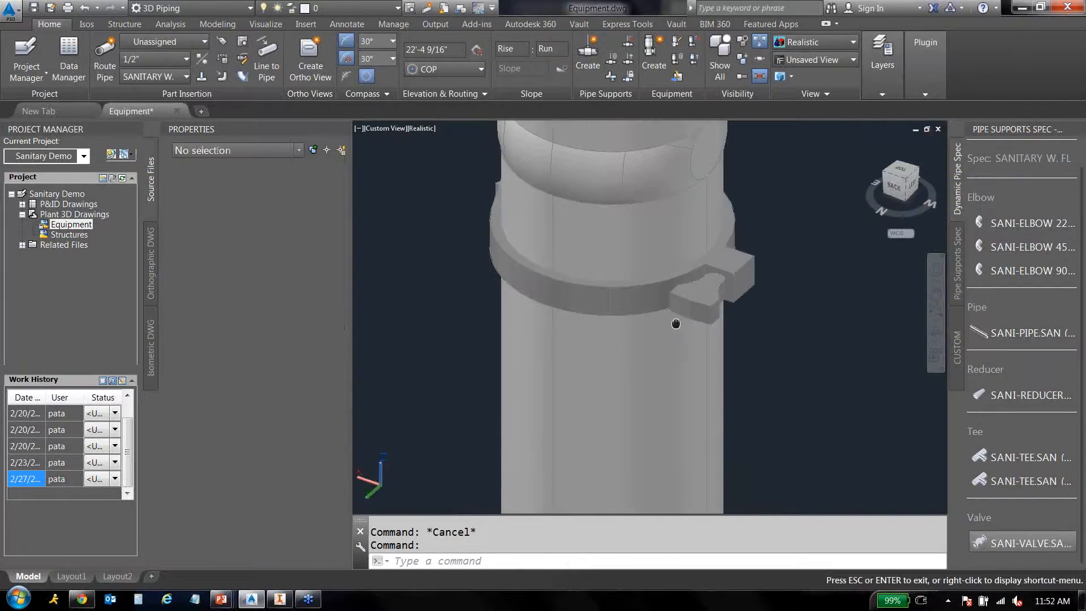
scroll(592, 295, up, 5)
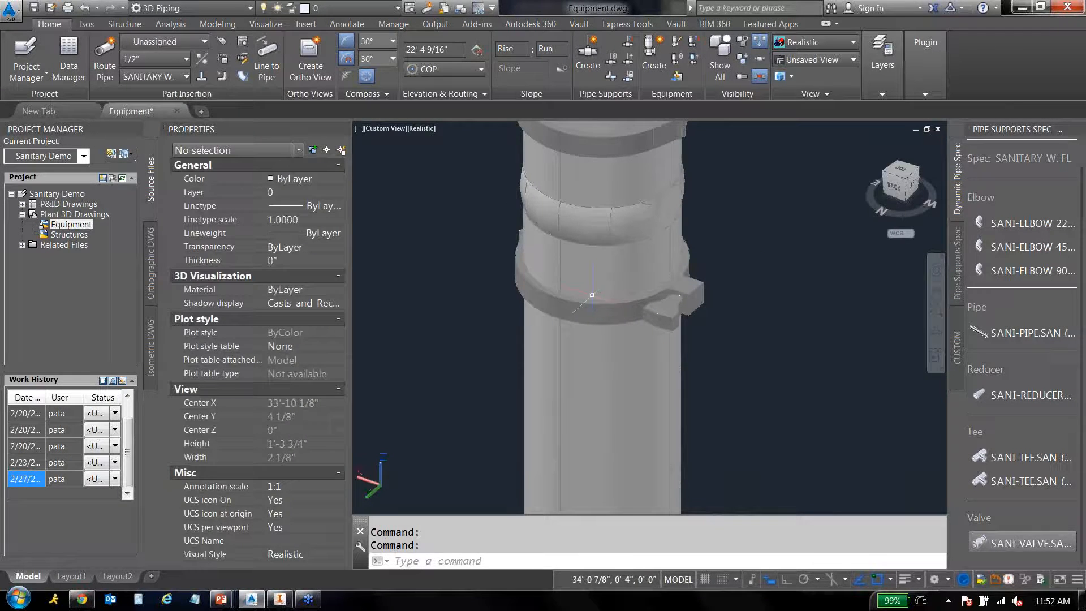
click(577, 299)
key(Escape)
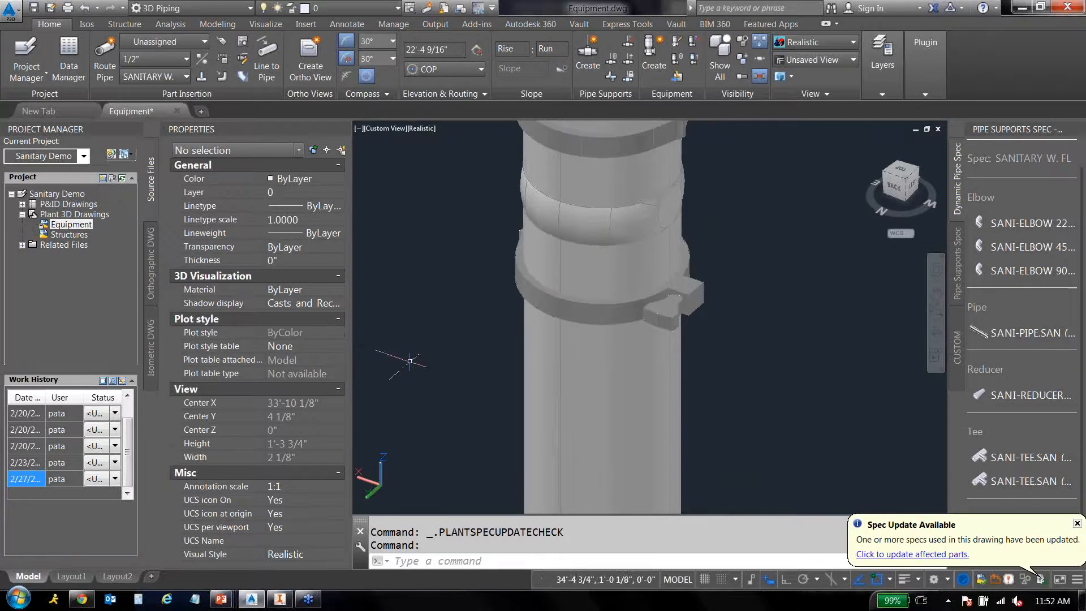
click(582, 283)
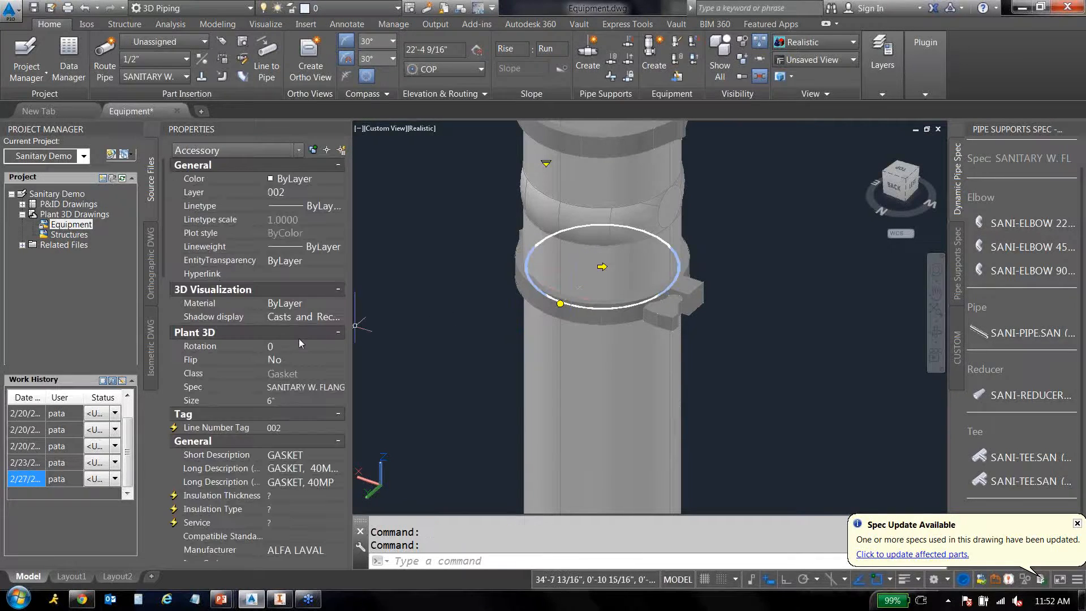
click(291, 428)
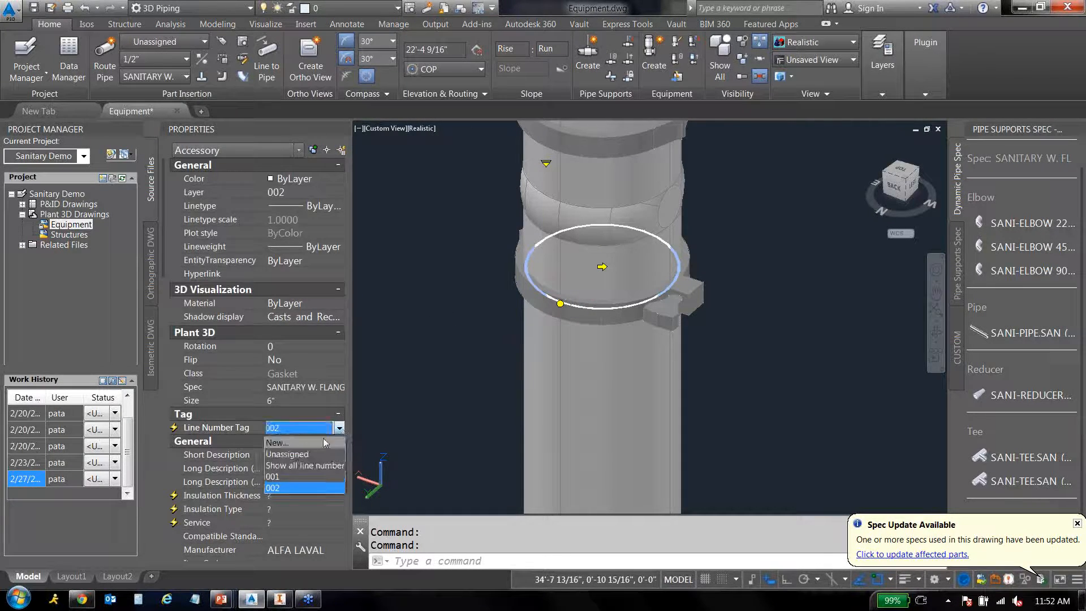
click(299, 477)
click(436, 375)
key(Escape)
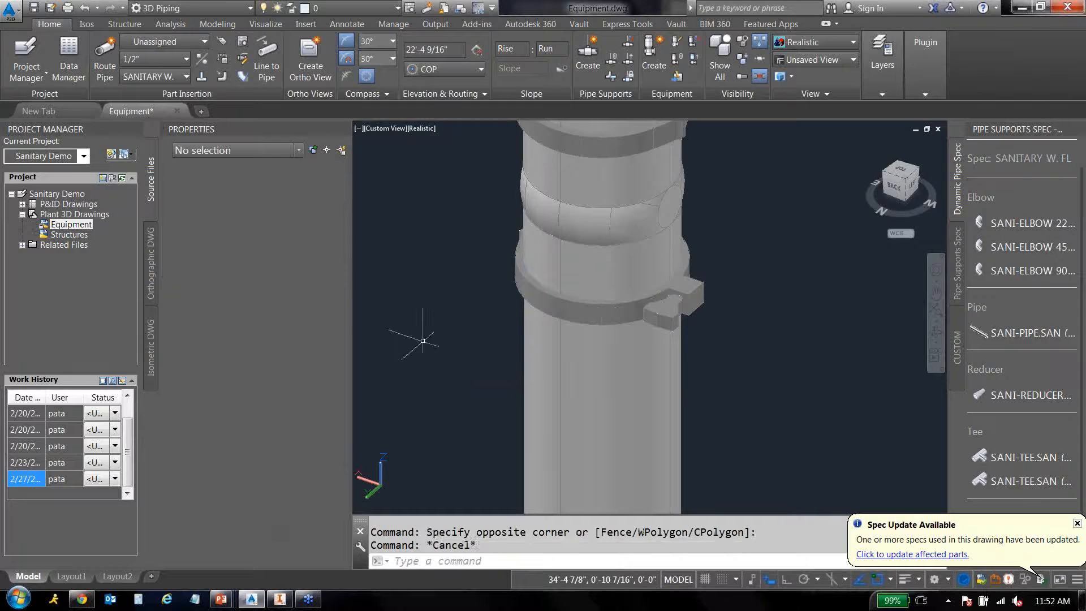
Open the project's orthographic drawing Ortho2 and bring its plan view into focus.
scroll(436, 334, down, 5)
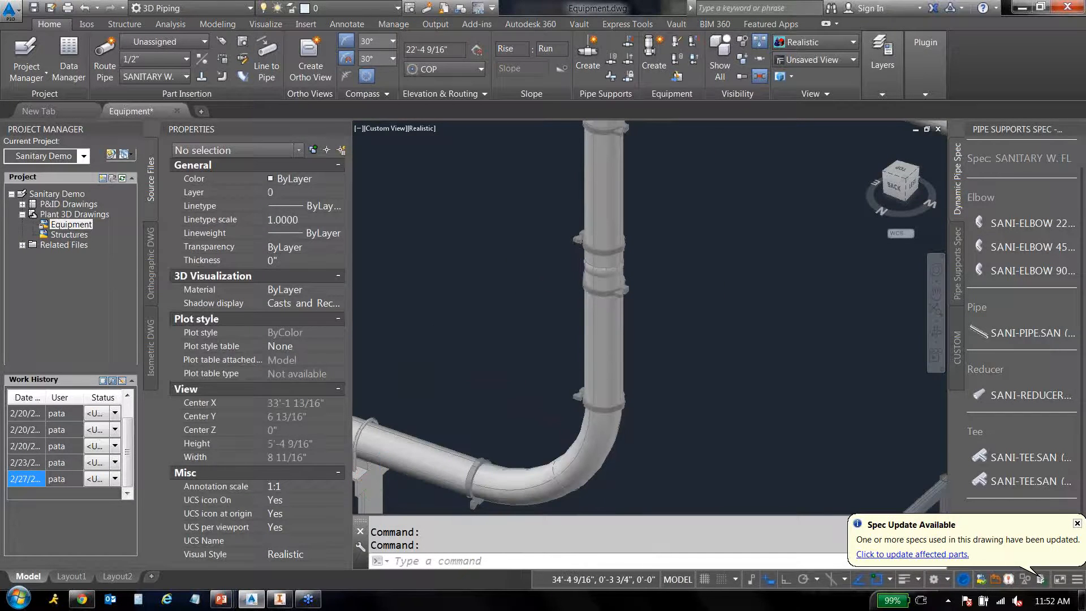
scroll(588, 285, down, 8)
middle_drag(591, 287, 707, 273)
click(152, 260)
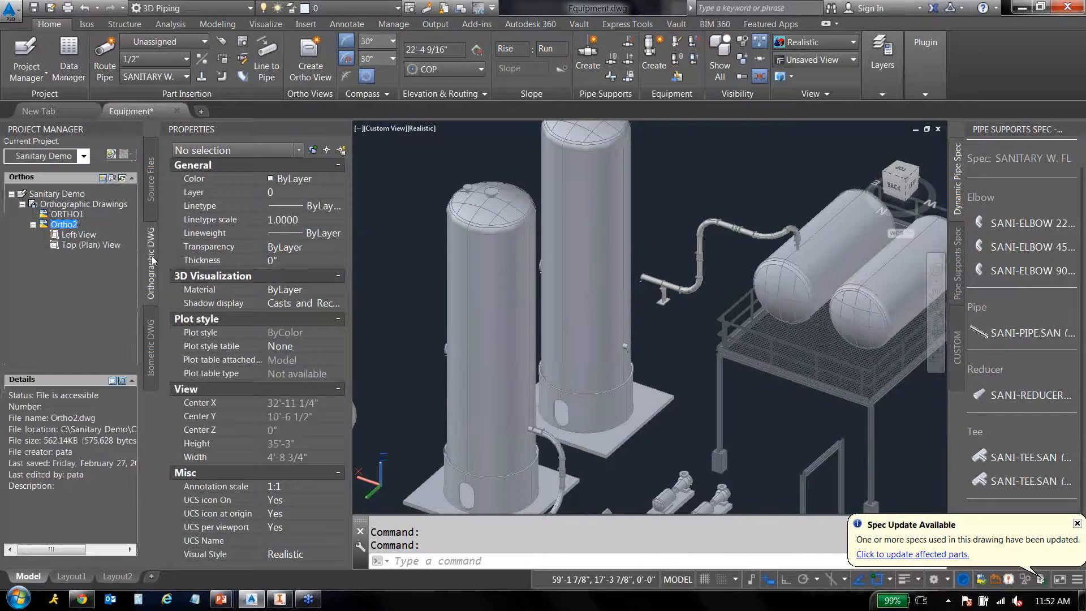
double_click(57, 224)
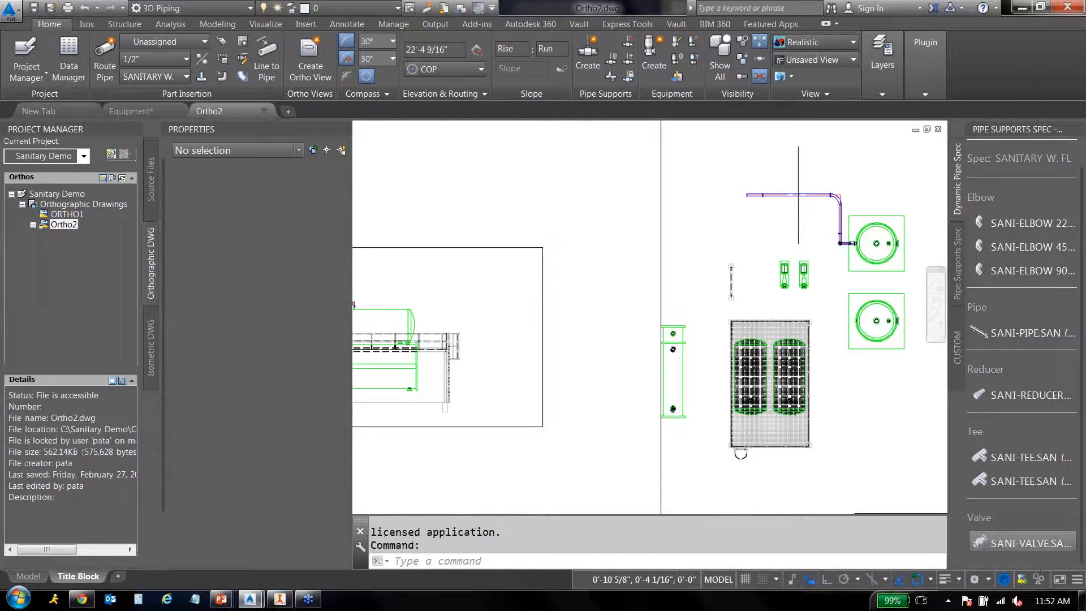
middle_drag(637, 273, 484, 226)
scroll(484, 226, down, 4)
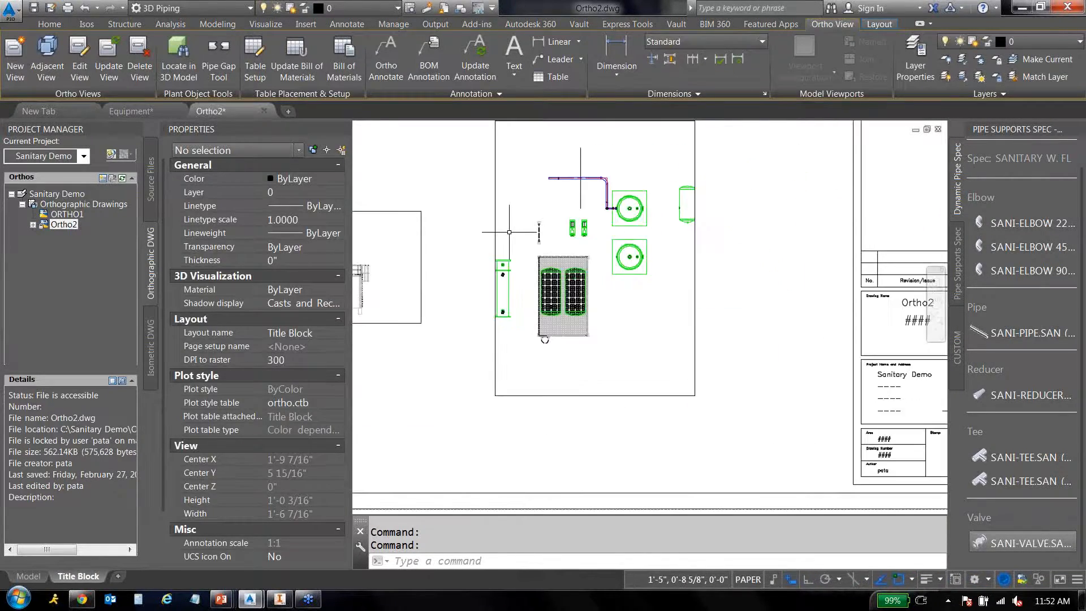
Compare the Equipment model with Ortho2 and examine the piping and equipment shown in the plan view.
click(133, 112)
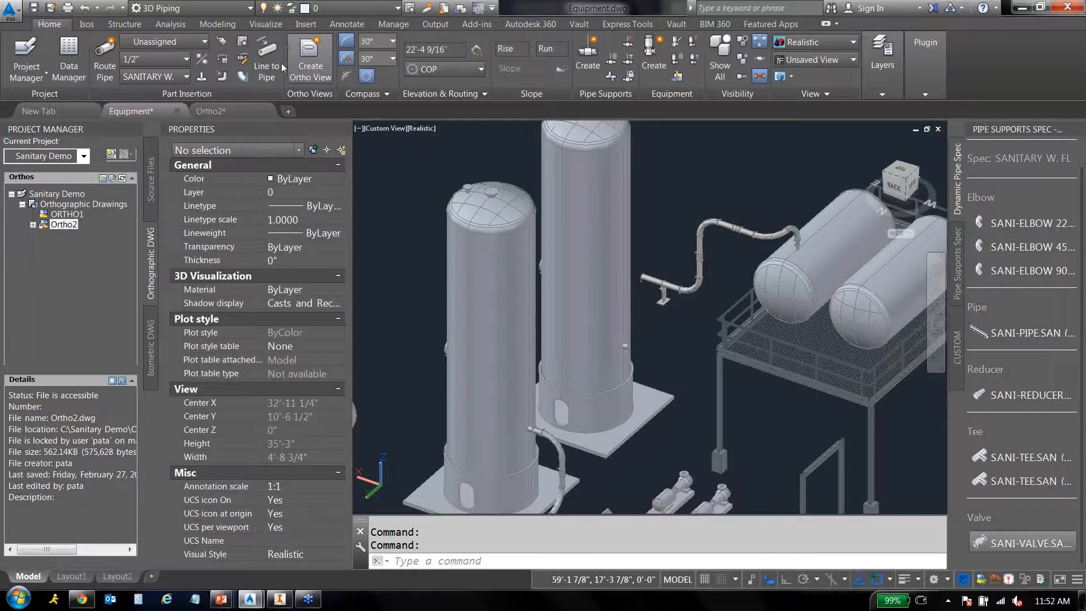
click(210, 111)
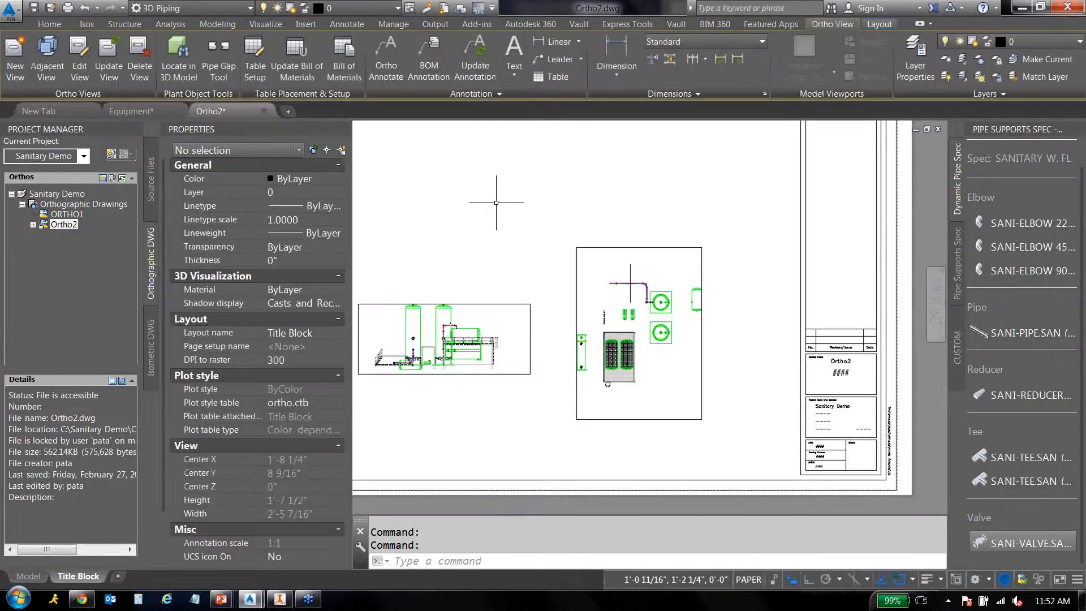
scroll(622, 312, up, 5)
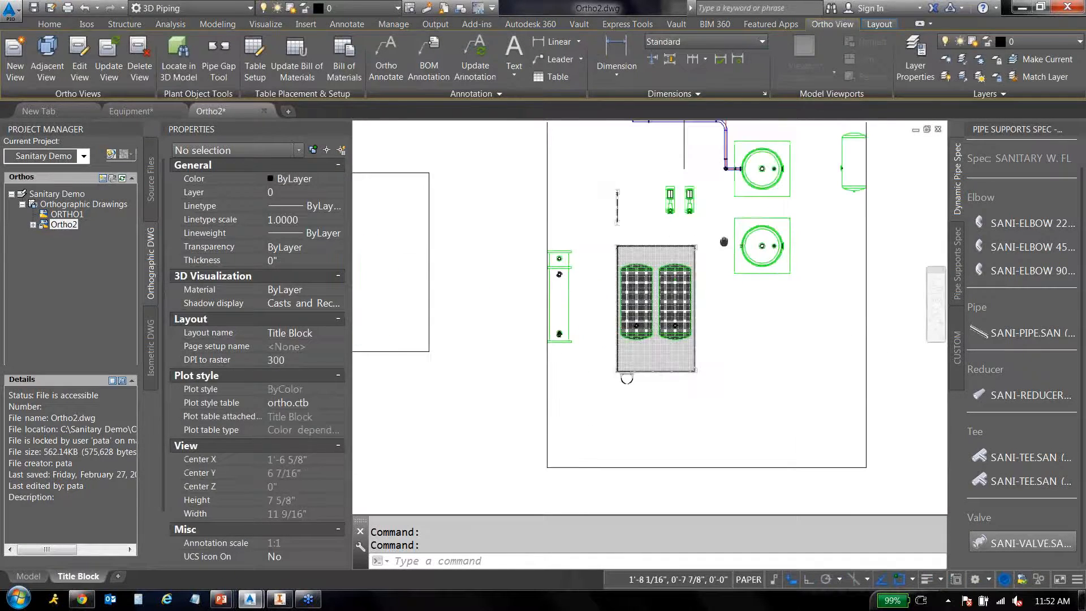
scroll(724, 242, up, 3)
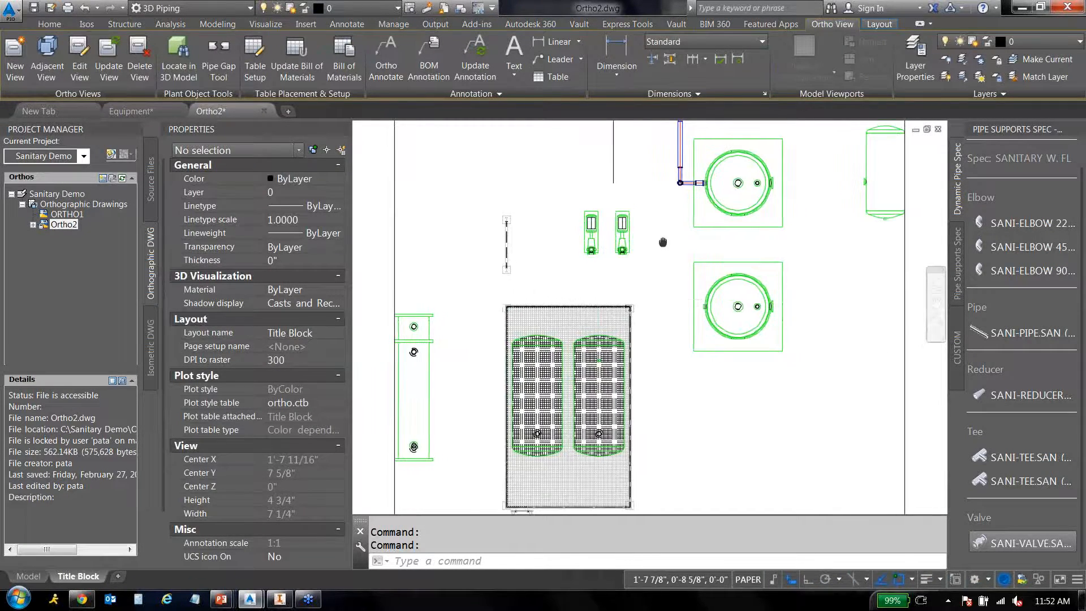
scroll(721, 275, up, 4)
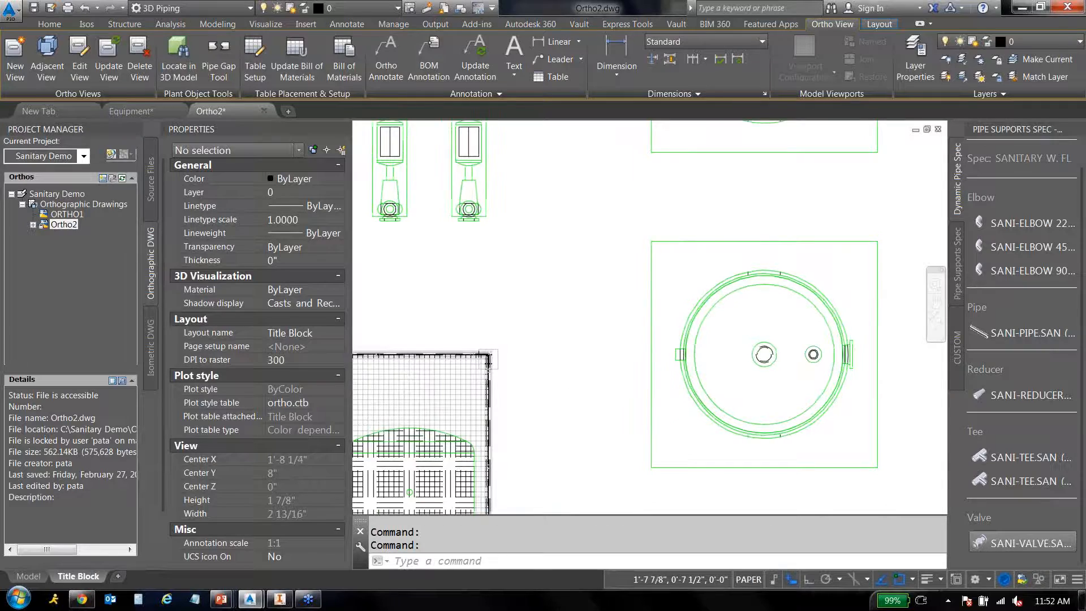
middle_drag(573, 411, 717, 300)
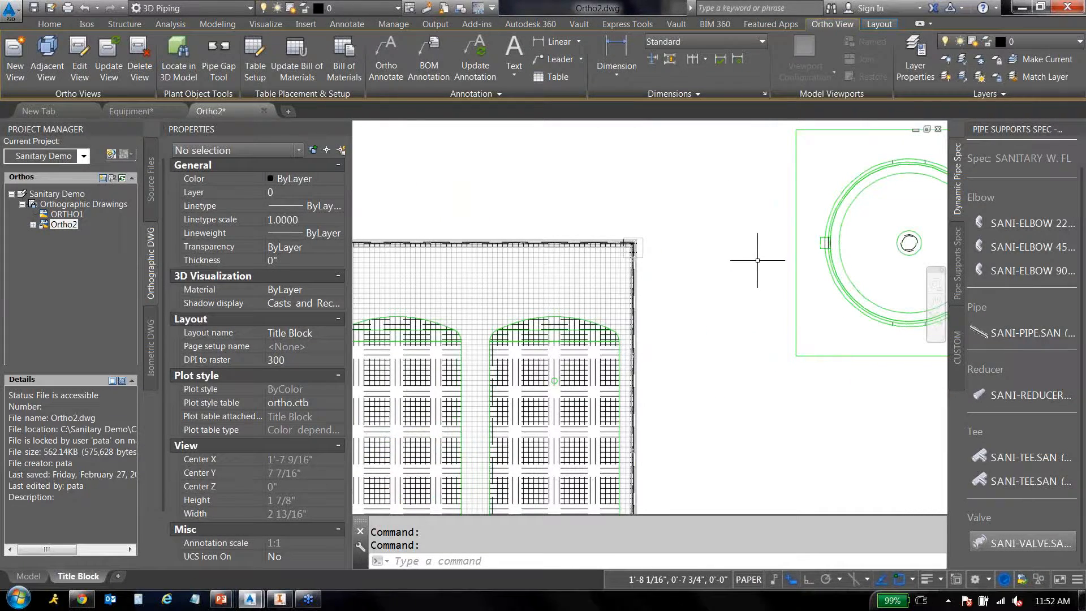
scroll(579, 269, down, 5)
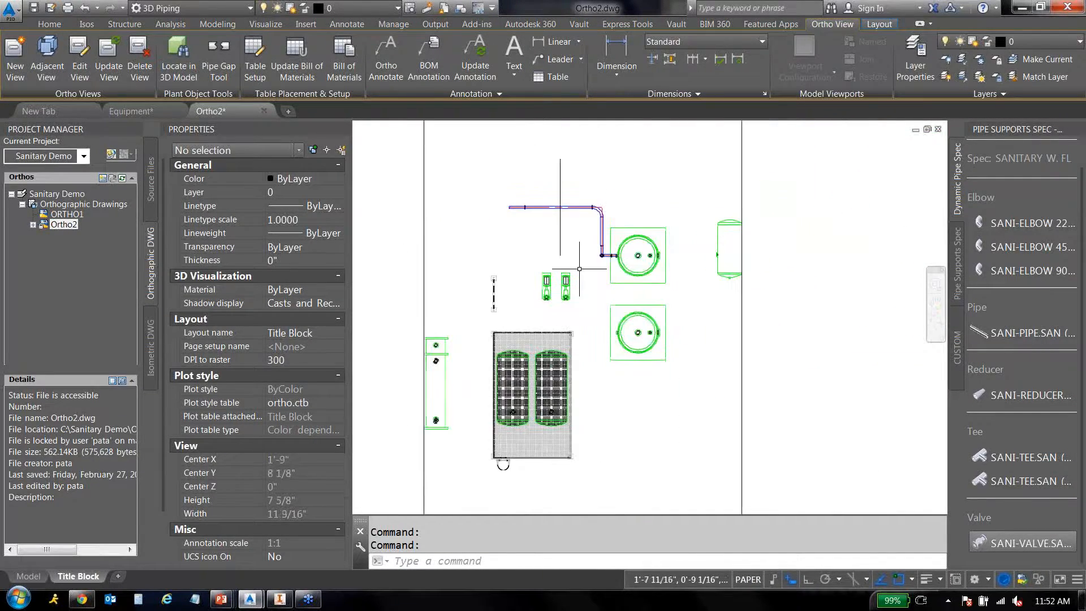
scroll(579, 269, down, 3)
Open Ortho2's plan viewport for orthographic view editing and turn off the paper check.
click(80, 66)
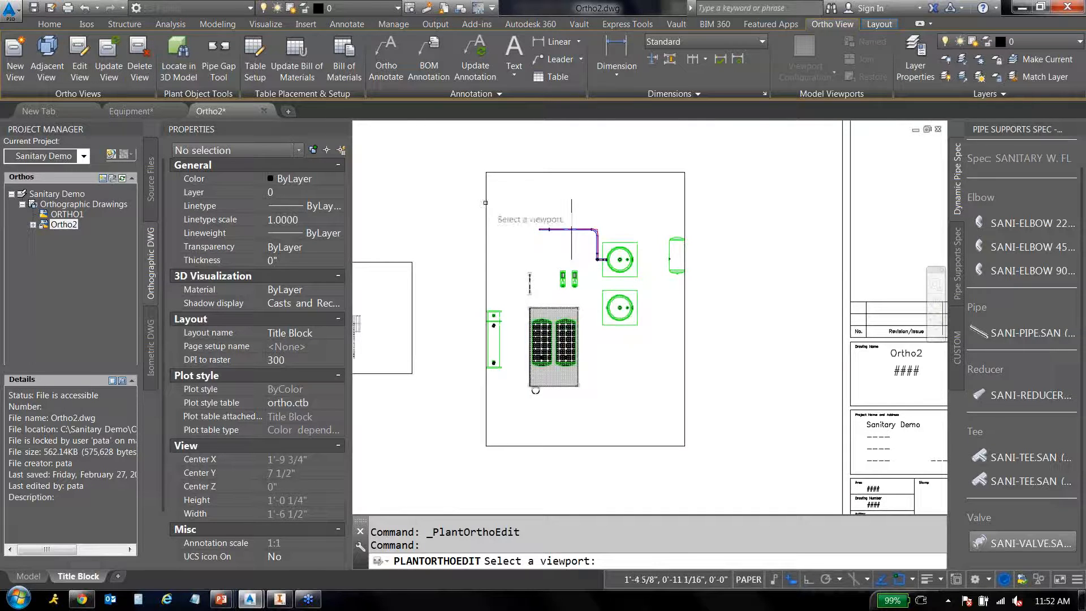
click(571, 229)
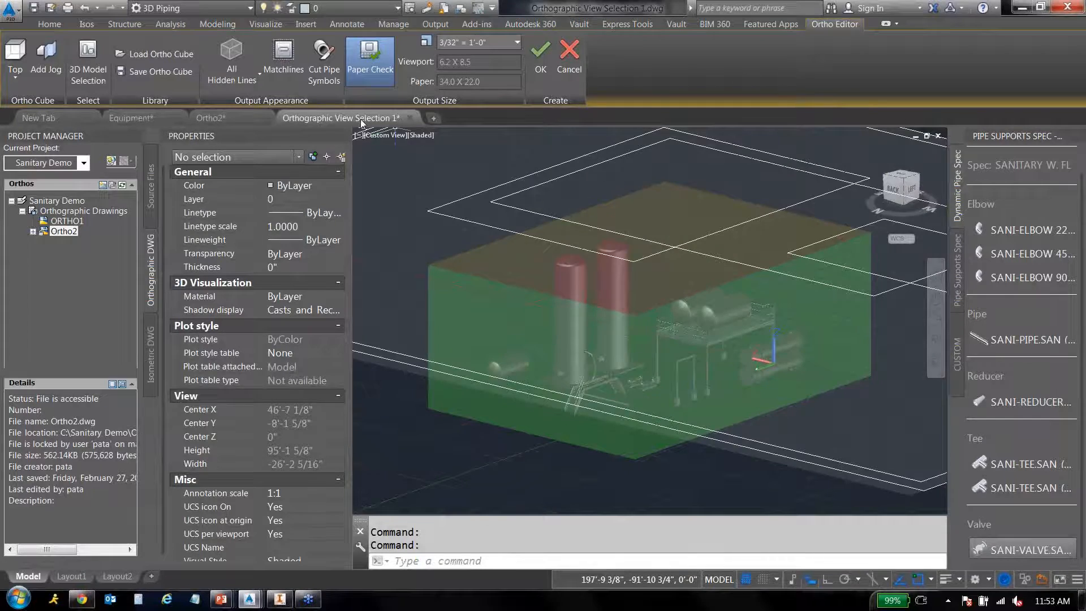
scroll(585, 317, up, 3)
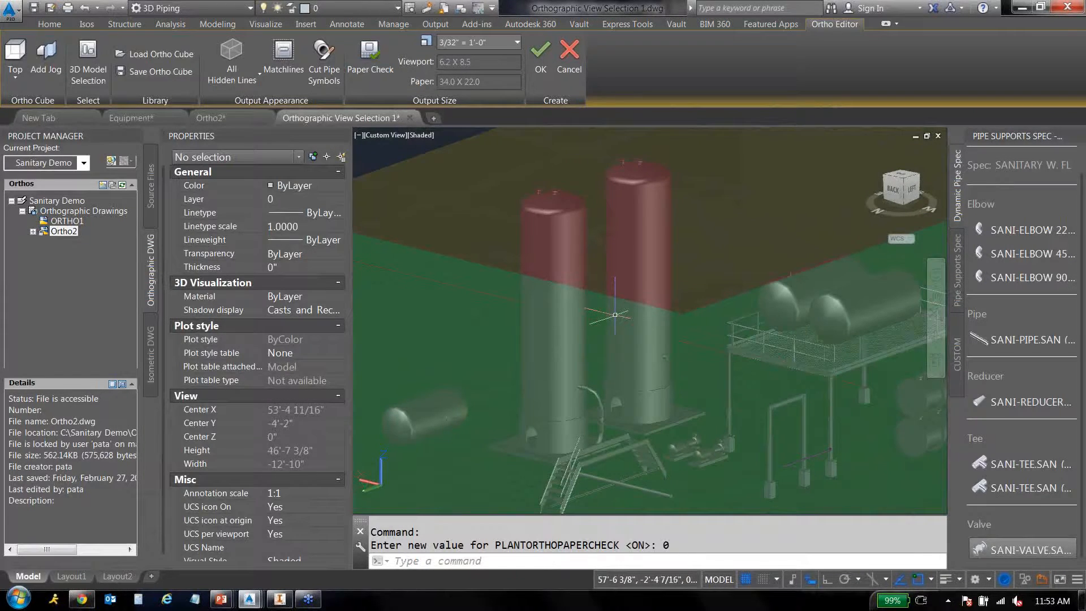
Inspect the ortho cube around the plant model and accept it to regenerate the plan view in Ortho2.
scroll(639, 323, down, 2)
shift+middle_drag(639, 323, 629, 402)
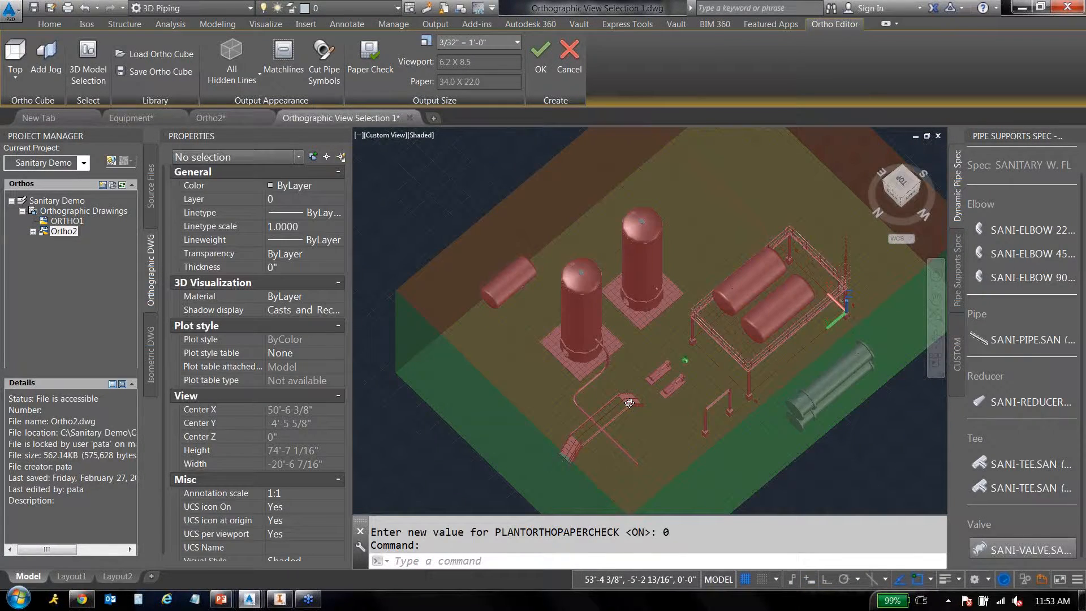
click(903, 188)
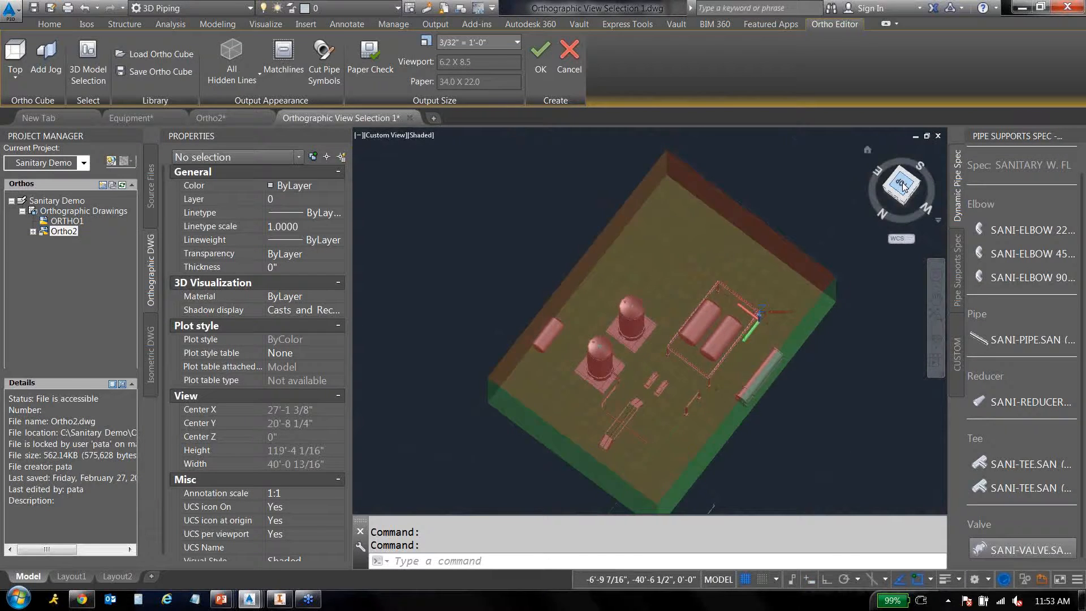
scroll(640, 326, up, 3)
scroll(637, 340, down, 7)
shift+middle_drag(637, 355, 608, 305)
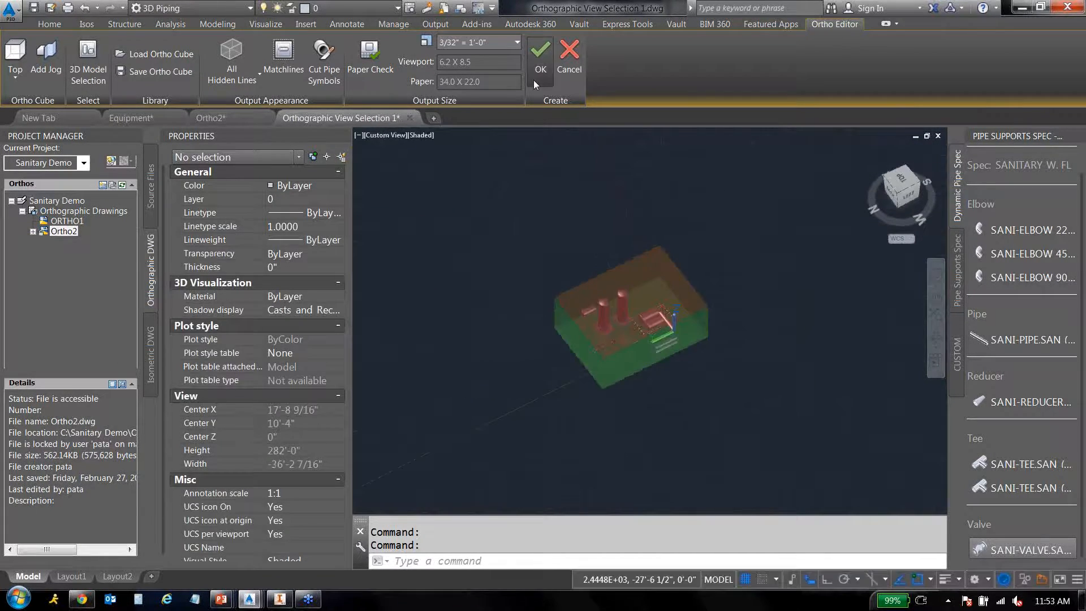
click(534, 82)
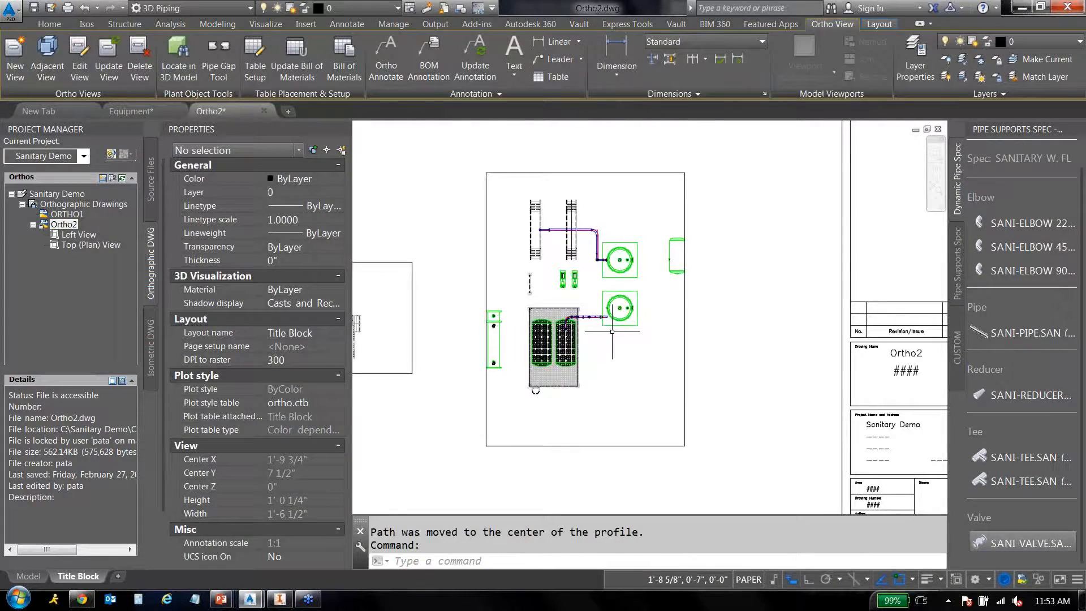
scroll(612, 331, up, 8)
scroll(570, 297, down, 6)
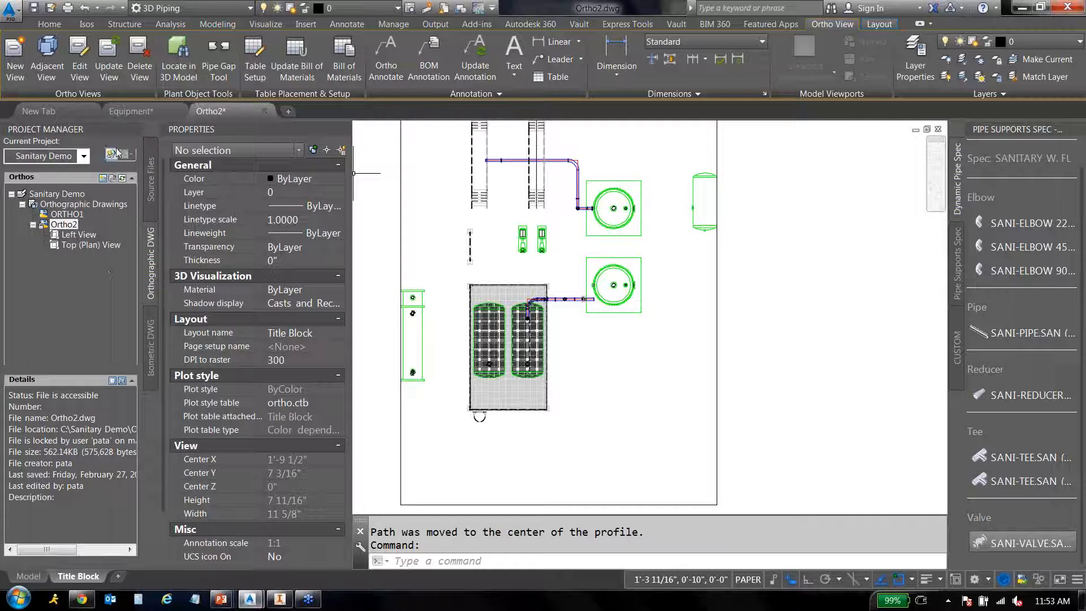
Return to the Equipment model and create a production isometric of line 001 with the Final_ANSI-C iso style.
click(123, 112)
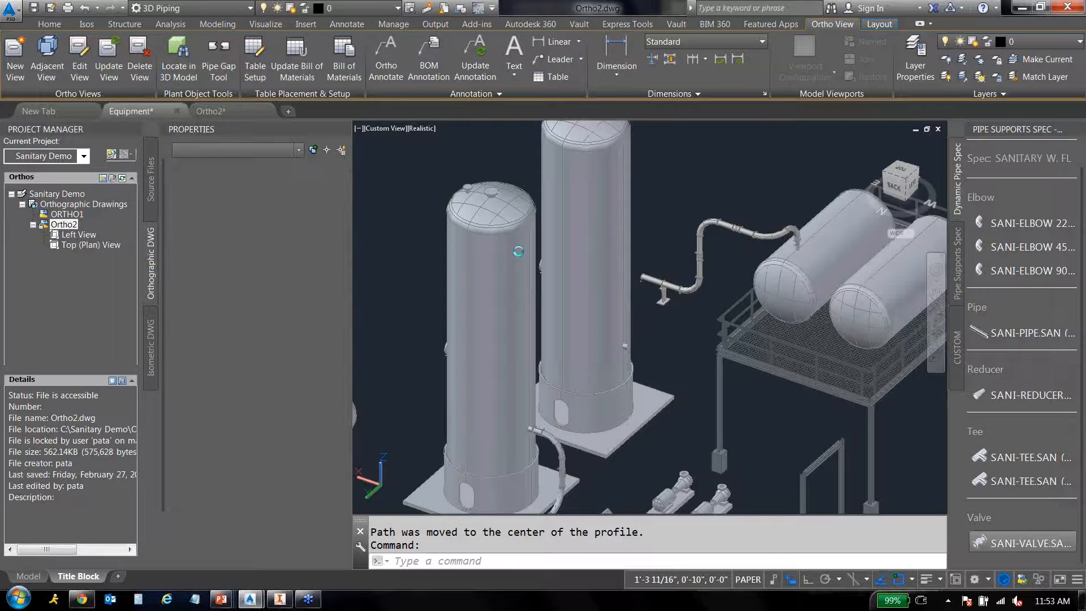
click(628, 329)
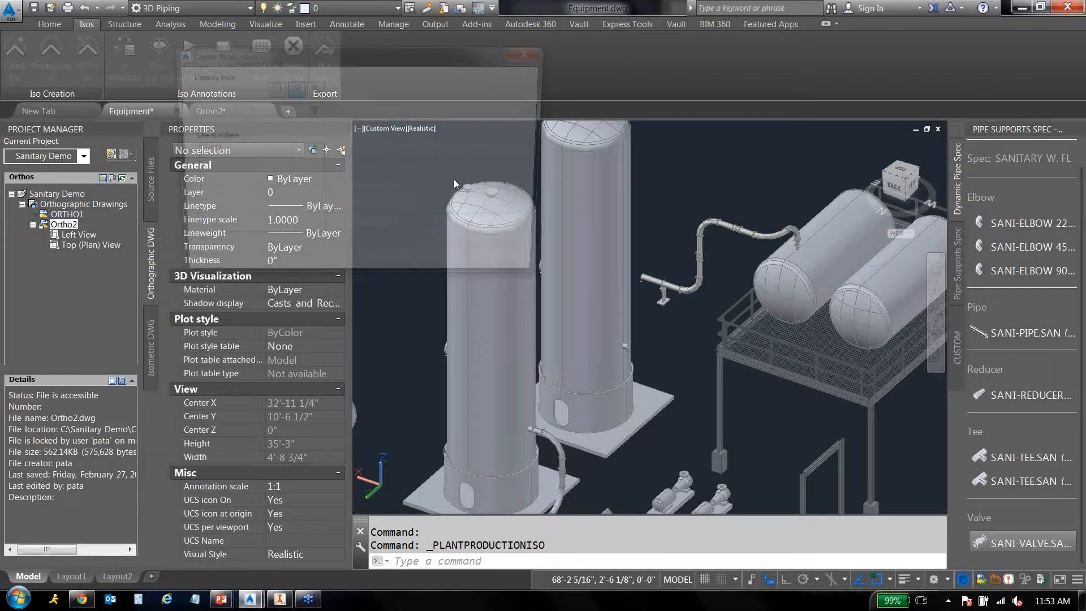
click(413, 113)
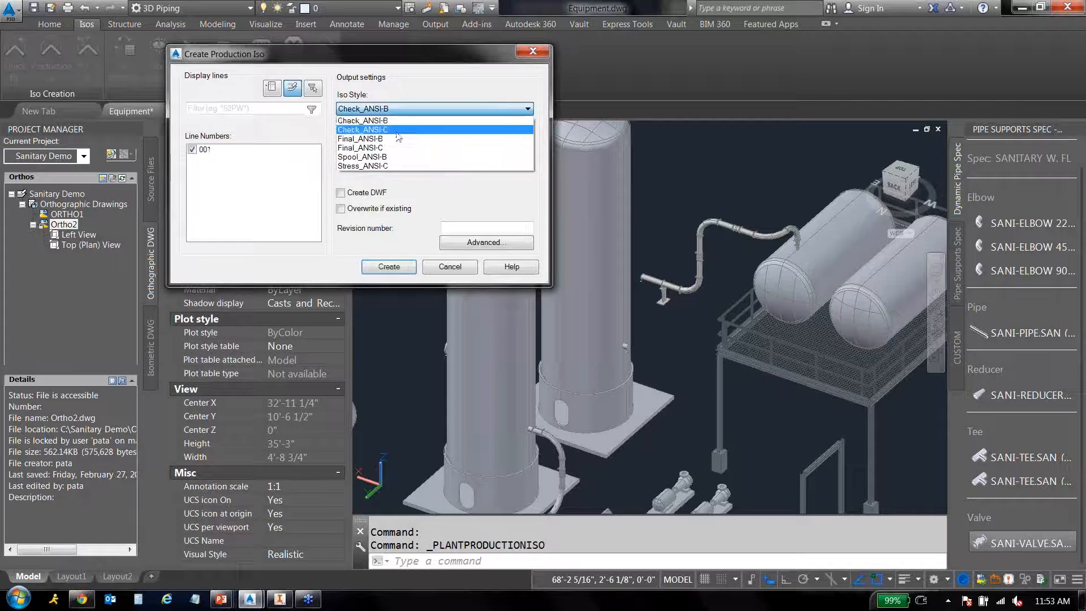
click(390, 149)
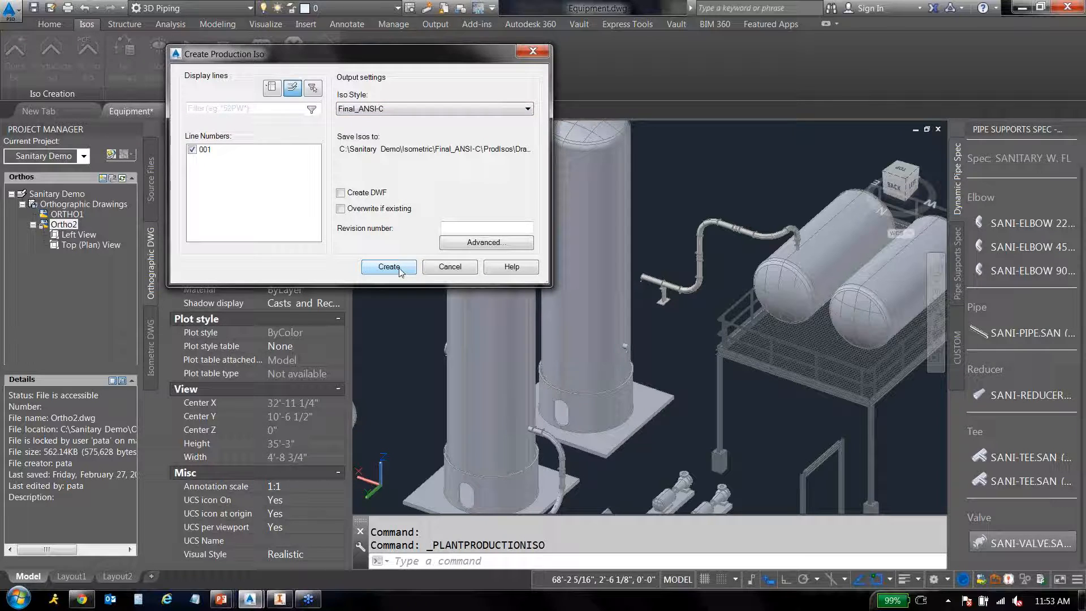
click(400, 268)
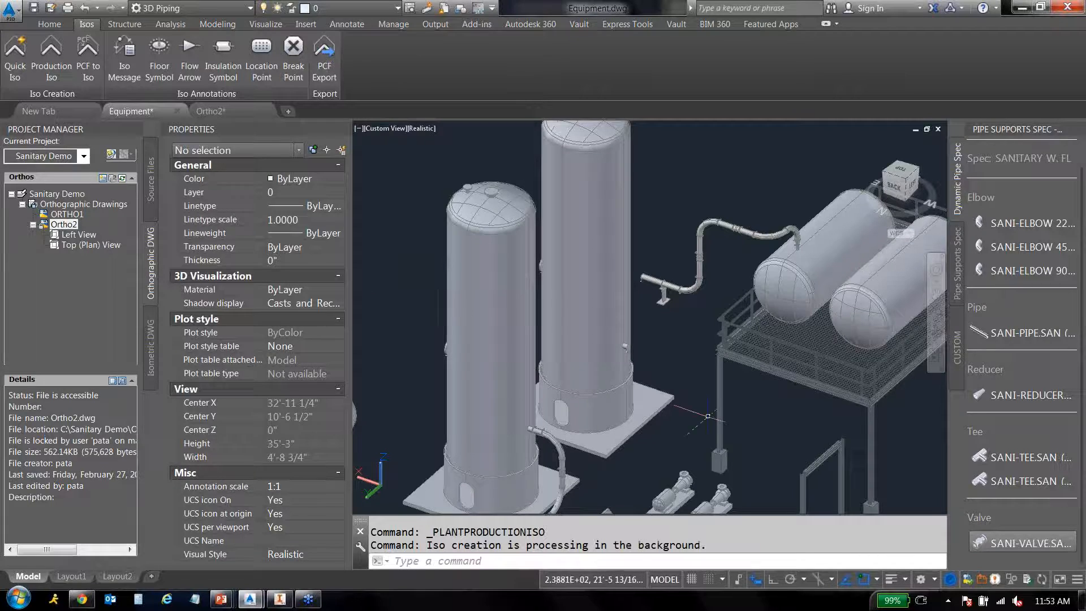
Open the Data Manager on the Equipment model's current drawing data.
mouse_move(1042, 583)
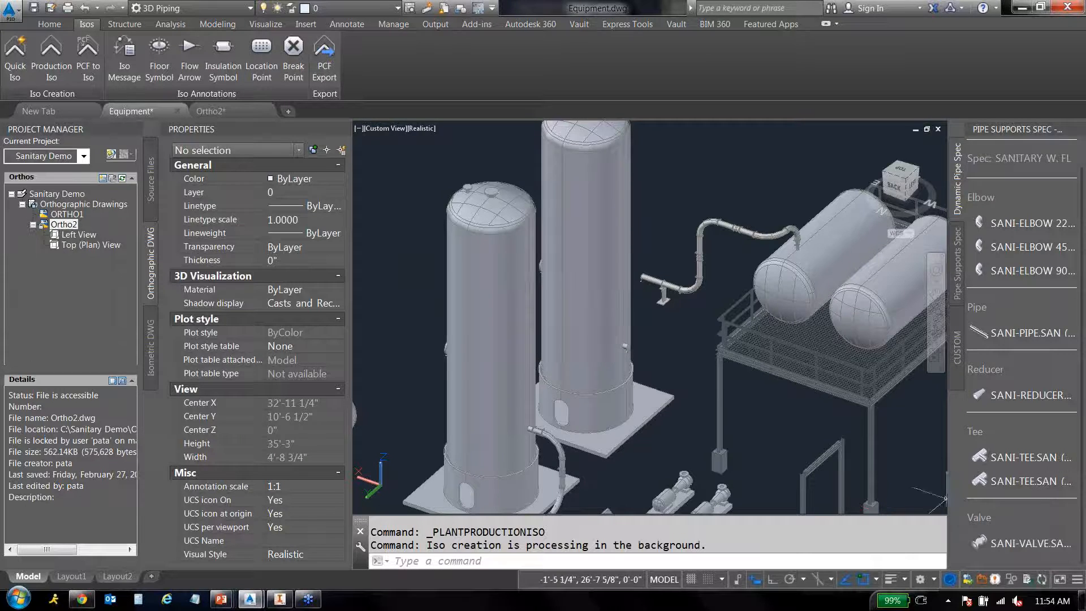
shift+middle_drag(928, 475, 798, 452)
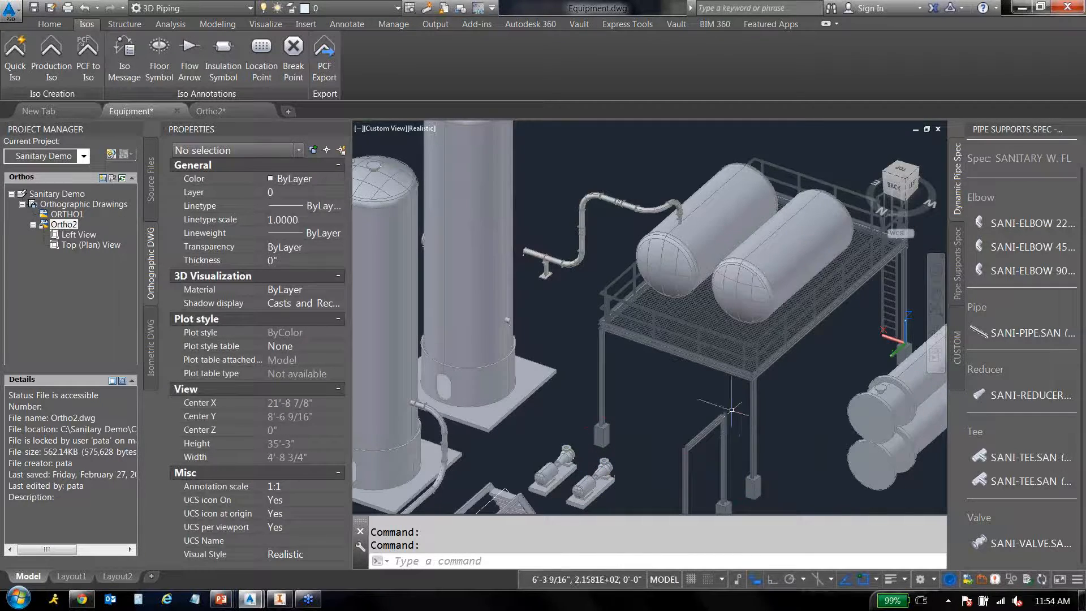
middle_drag(656, 399, 567, 400)
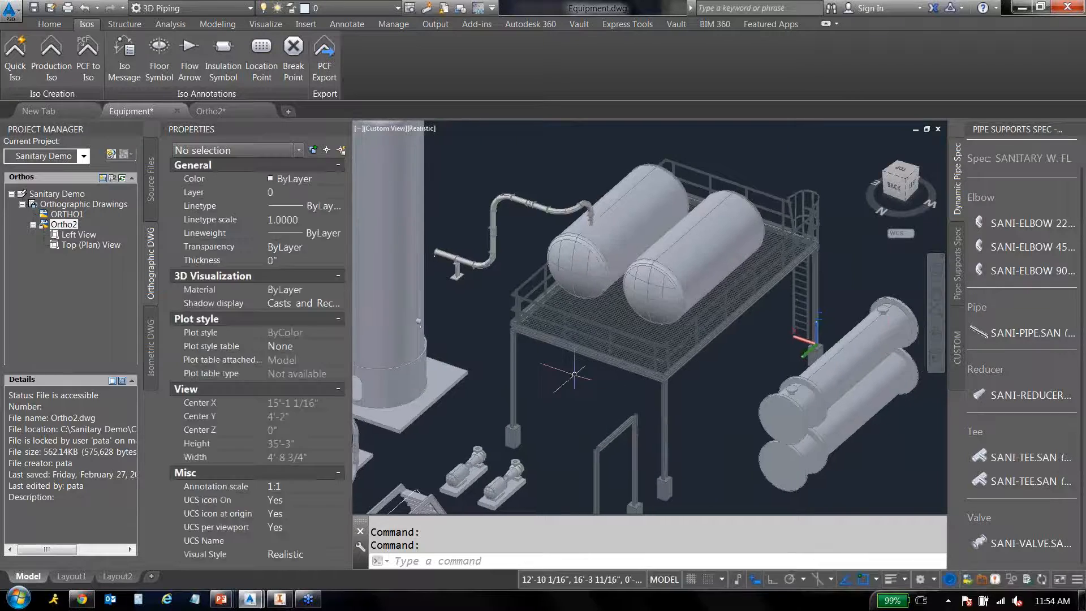
middle_drag(449, 213, 522, 278)
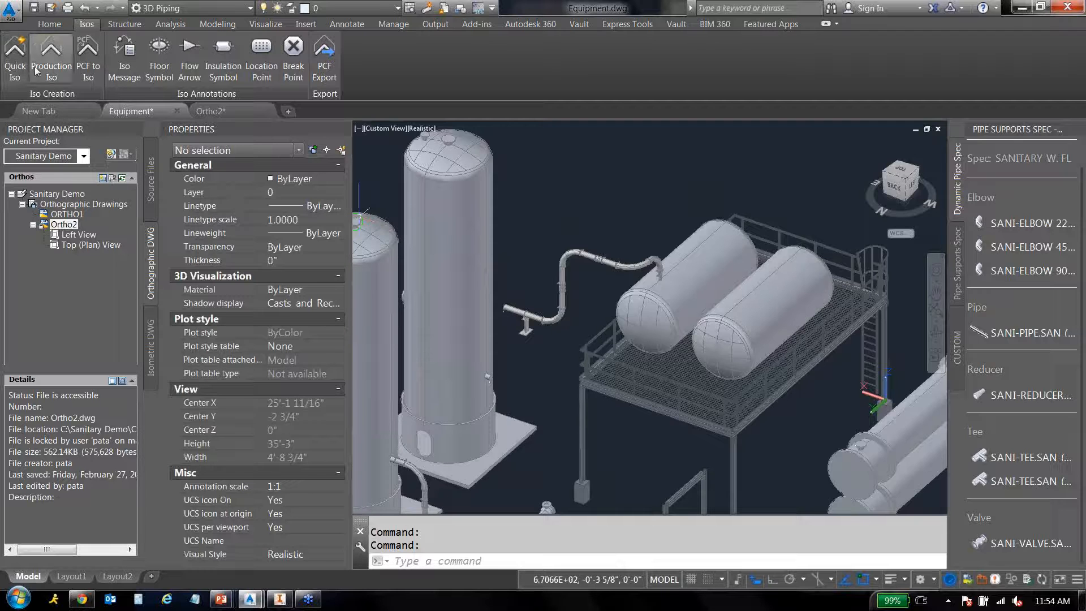
click(53, 27)
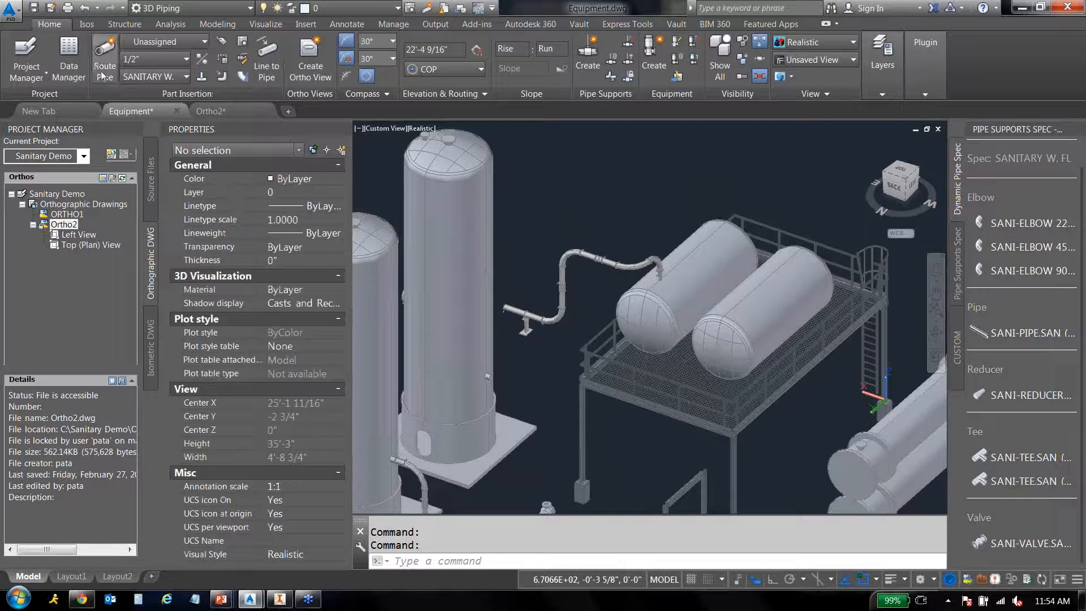
click(74, 69)
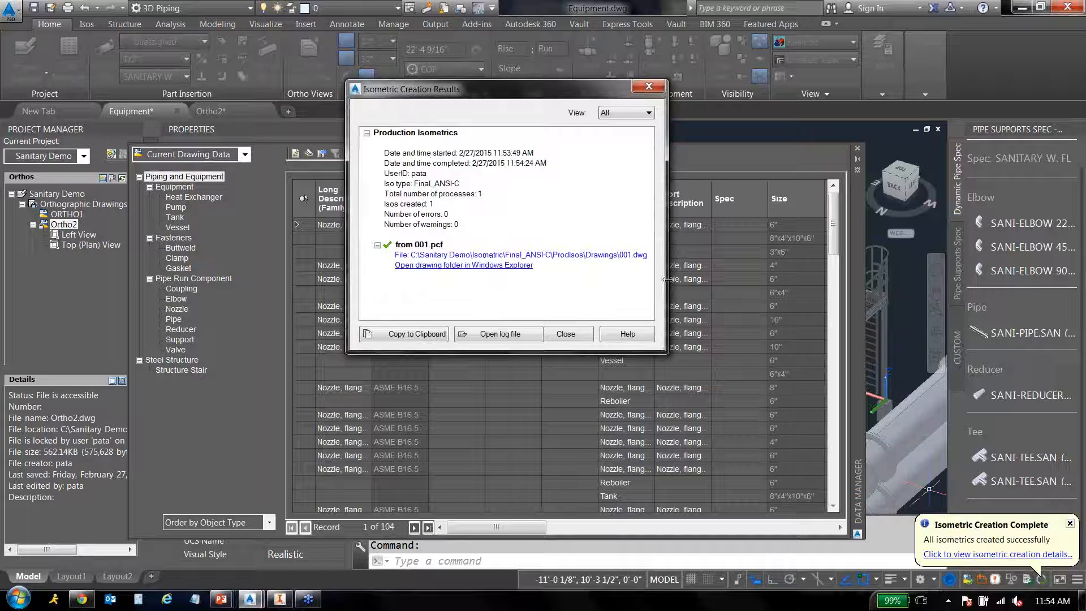
Open the generated isometric 001.dwg from the widened isometric creation results and close the Data Manager.
drag(668, 278, 778, 277)
click(558, 253)
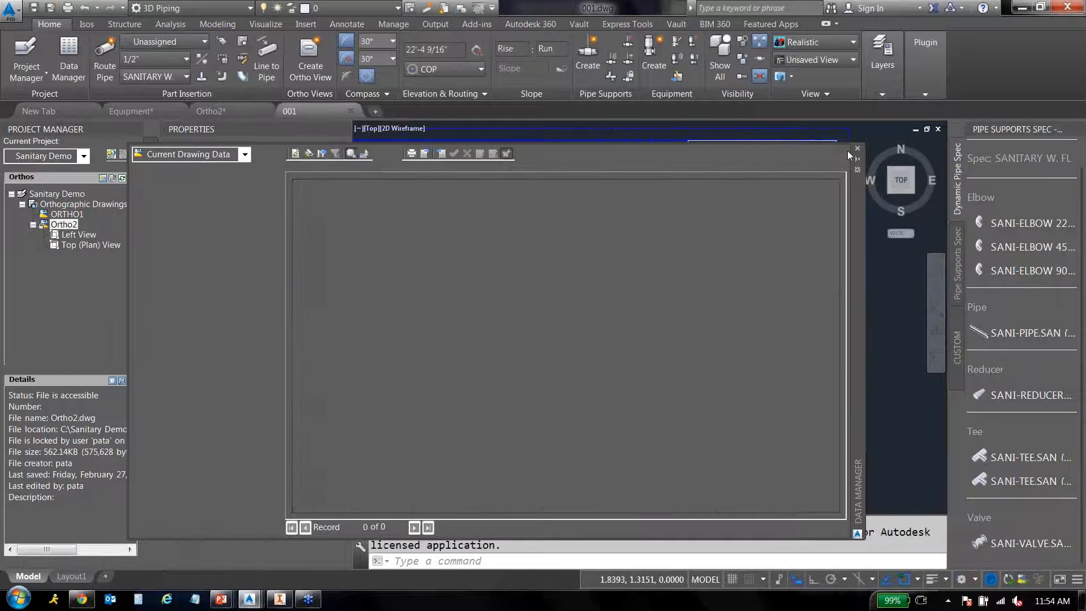
click(857, 149)
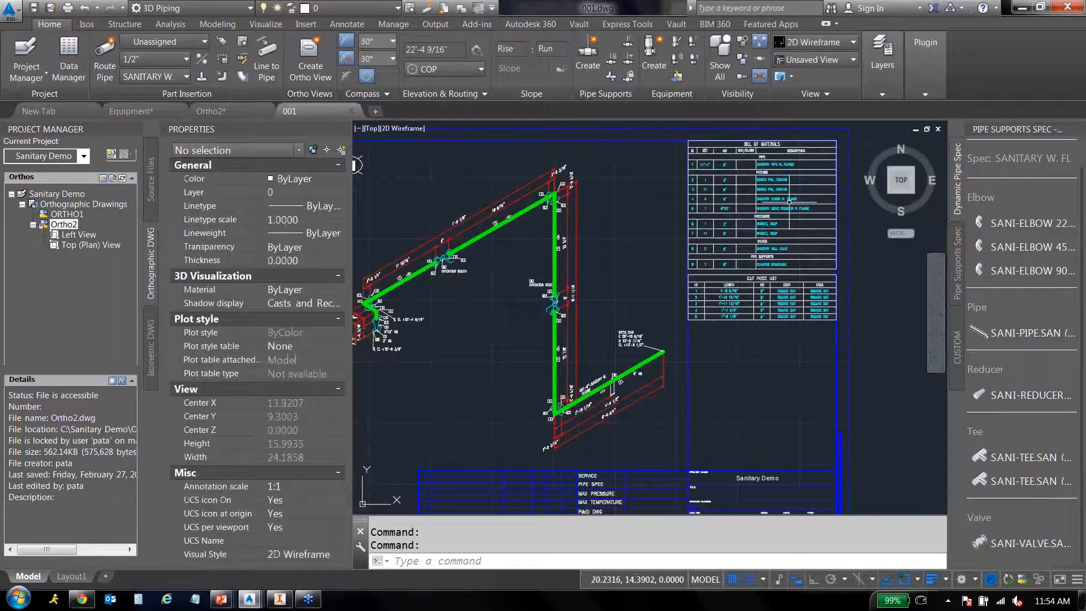
Examine isometric 001 from the reducer end along the pipe run to the bill of materials and cut piece list.
mouse_move(616, 277)
middle_down()
mouse_move(706, 243)
mouse_move(692, 238)
middle_up()
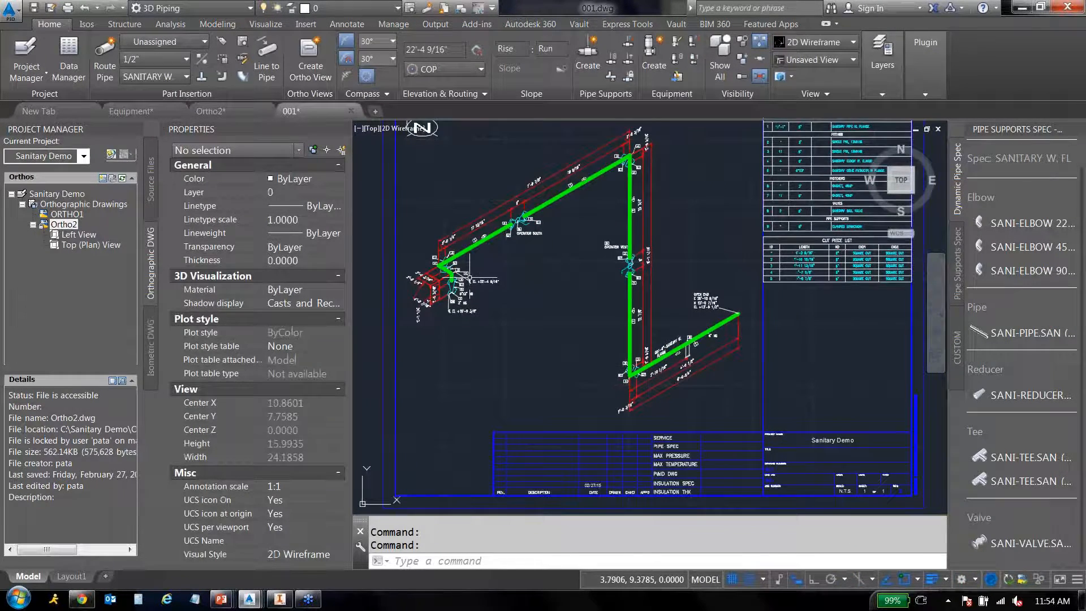
scroll(447, 281, up, 6)
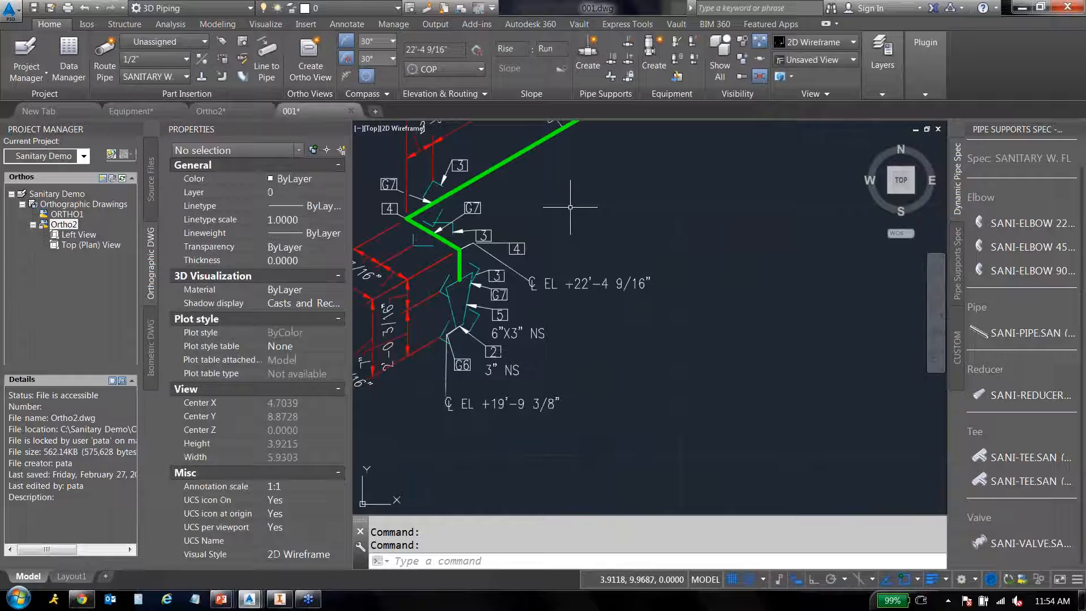
mouse_move(570, 207)
middle_down()
mouse_move(630, 286)
mouse_move(559, 337)
middle_up()
scroll(561, 336, down, 2)
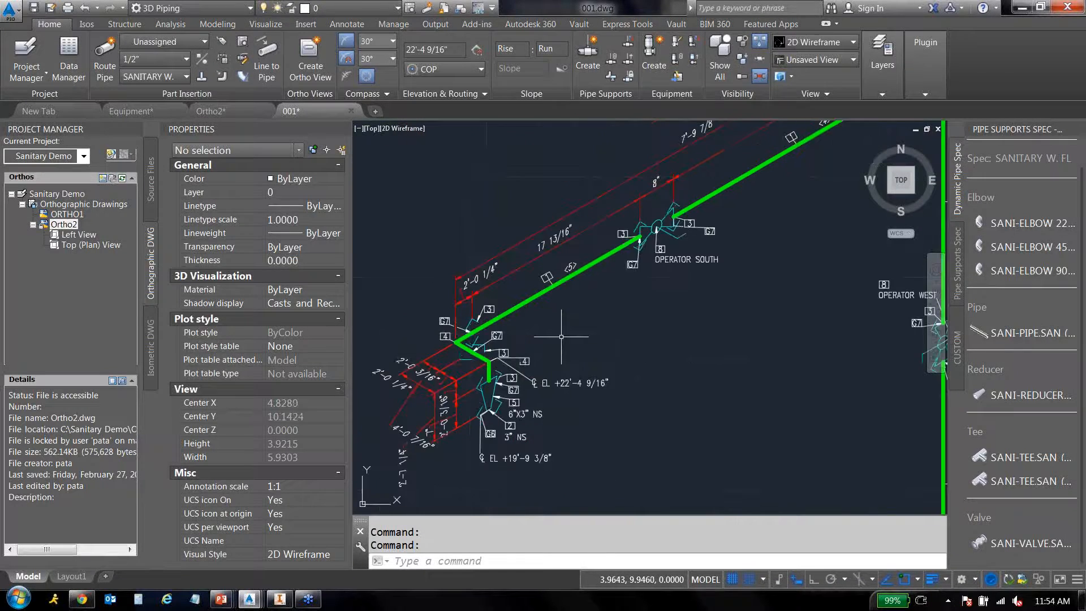
scroll(561, 336, down, 4)
mouse_move(704, 314)
middle_down()
mouse_move(745, 295)
mouse_move(494, 346)
middle_up()
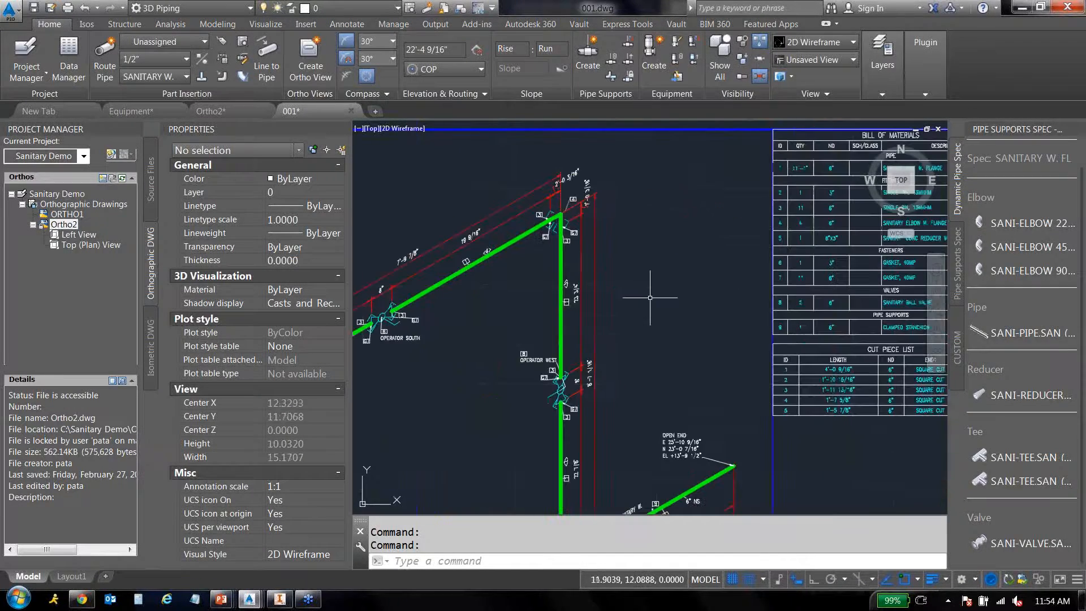
middle_drag(786, 253, 561, 305)
scroll(561, 306, up, 2)
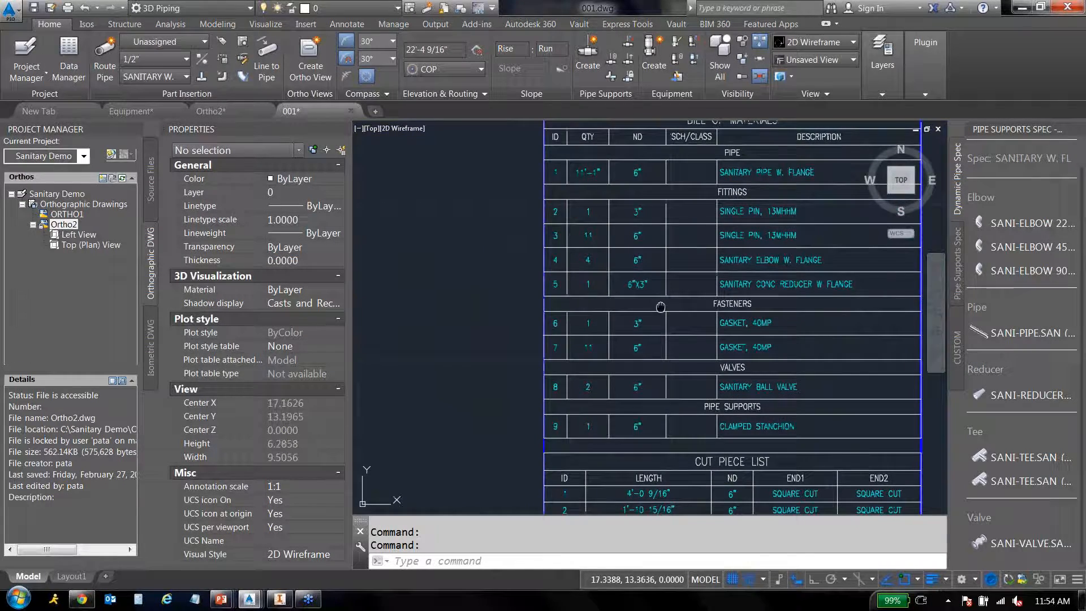
mouse_move(710, 248)
middle_down()
mouse_move(653, 279)
mouse_move(653, 328)
mouse_move(657, 173)
mouse_move(729, 104)
middle_up()
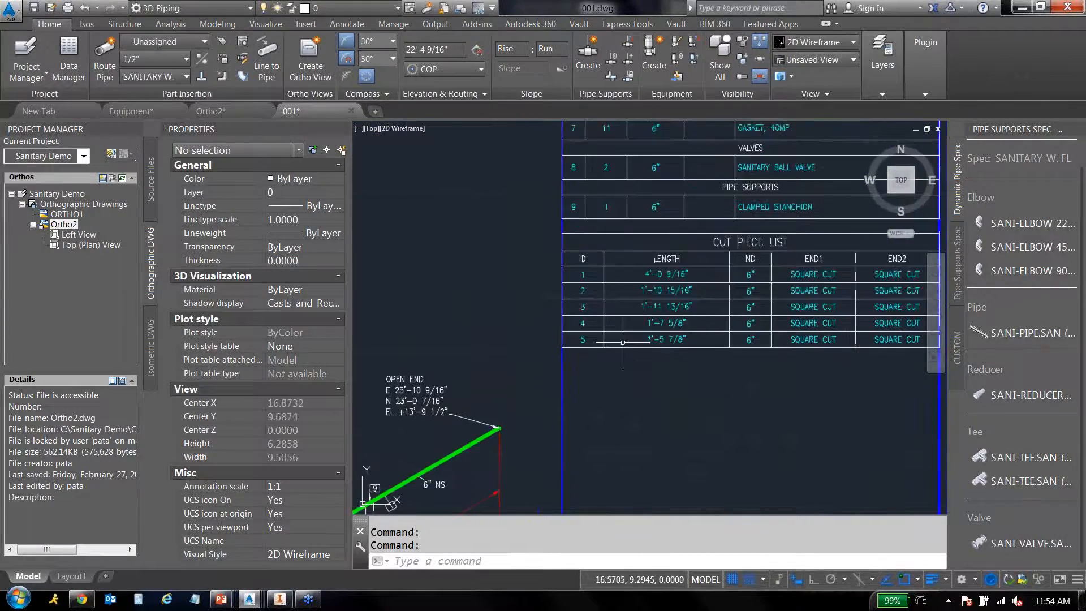
Examine the isometric's dimensions and callouts at the two valves, the elbows and the 6"x3" reducer.
scroll(622, 342, down, 4)
middle_drag(403, 464, 613, 383)
middle_drag(707, 250, 705, 263)
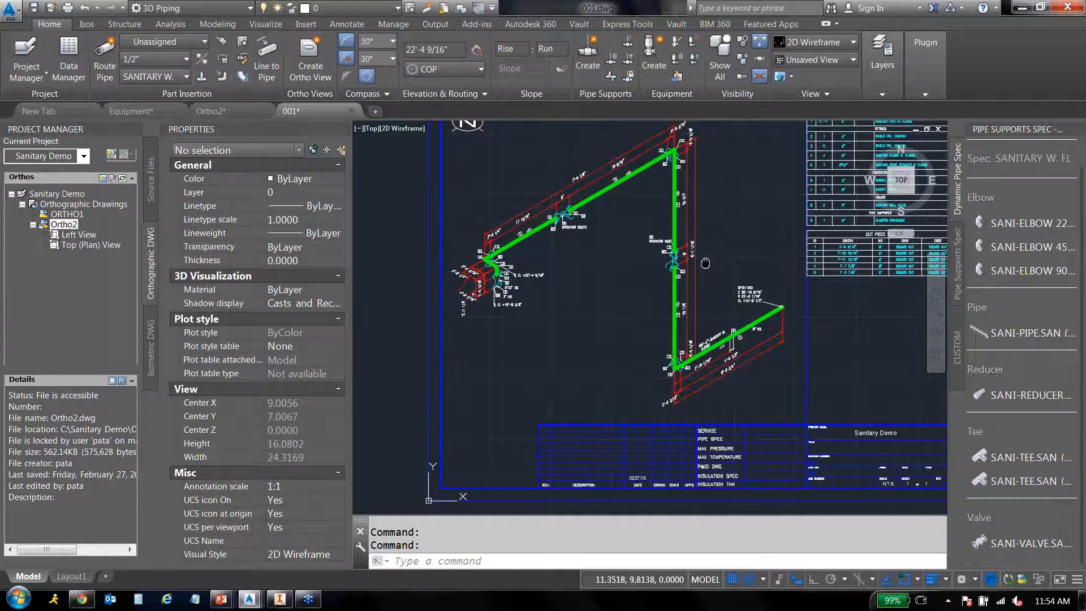
scroll(612, 281, up, 4)
scroll(612, 281, down, 1)
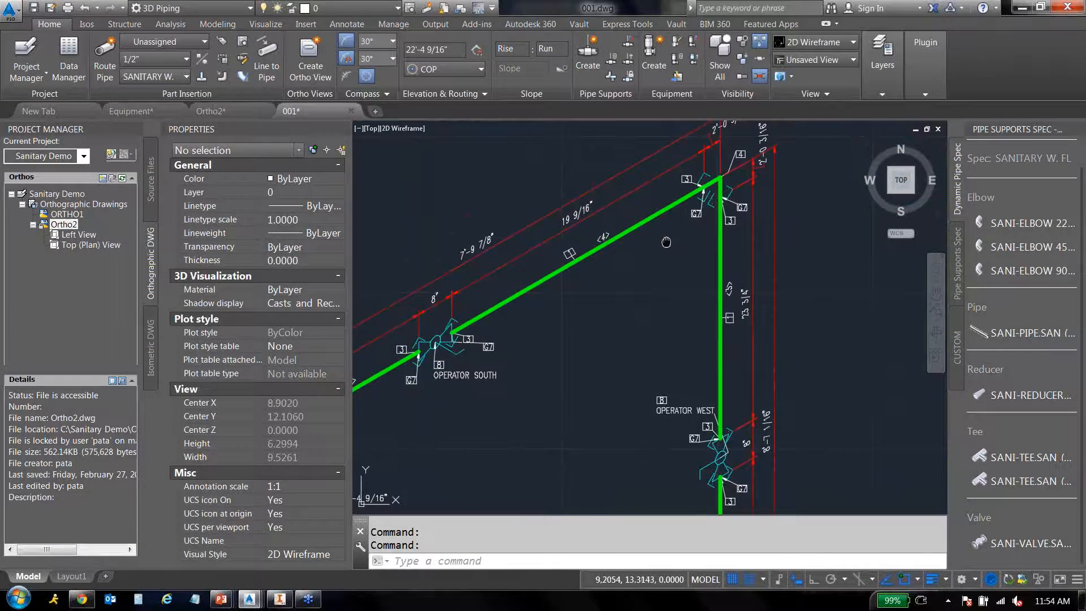
scroll(609, 301, up, 5)
middle_drag(589, 320, 738, 324)
scroll(738, 324, down, 2)
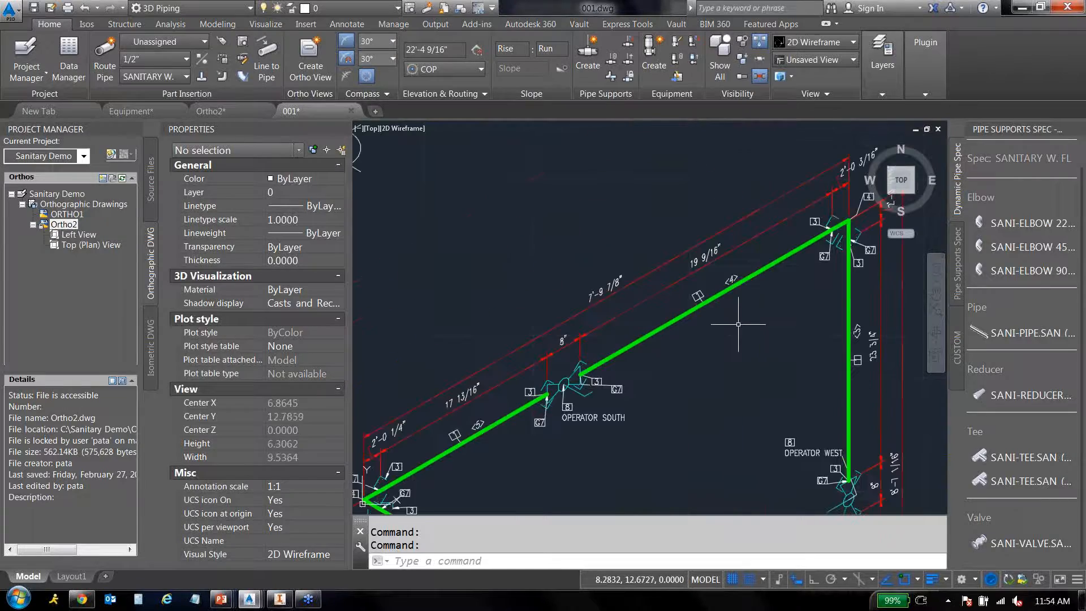
middle_drag(439, 464, 646, 309)
scroll(581, 390, up, 4)
middle_drag(581, 391, 511, 360)
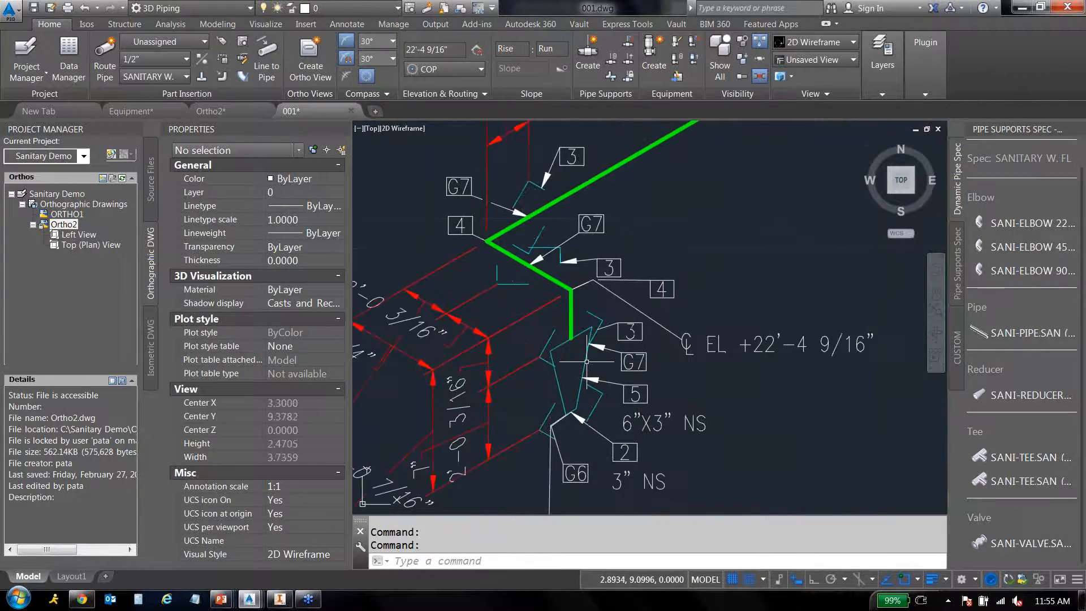
scroll(709, 325, down, 4)
middle_drag(919, 416, 669, 395)
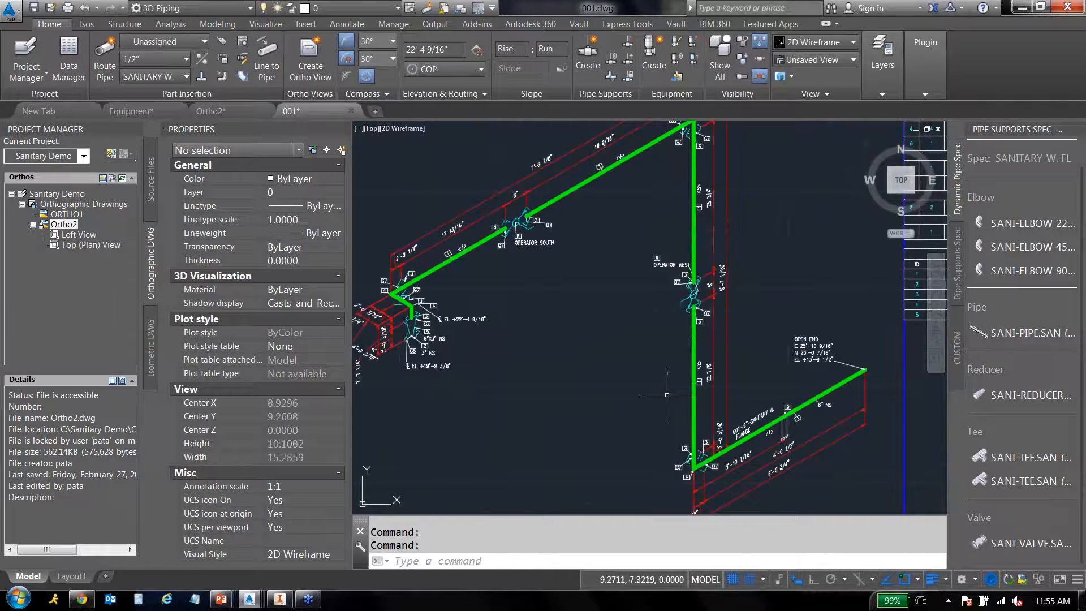
Select the pipe support symbol on the lower run and the clamp symbol below the vertical valve to inspect them.
middle_drag(770, 435, 690, 369)
scroll(693, 370, up, 5)
click(705, 359)
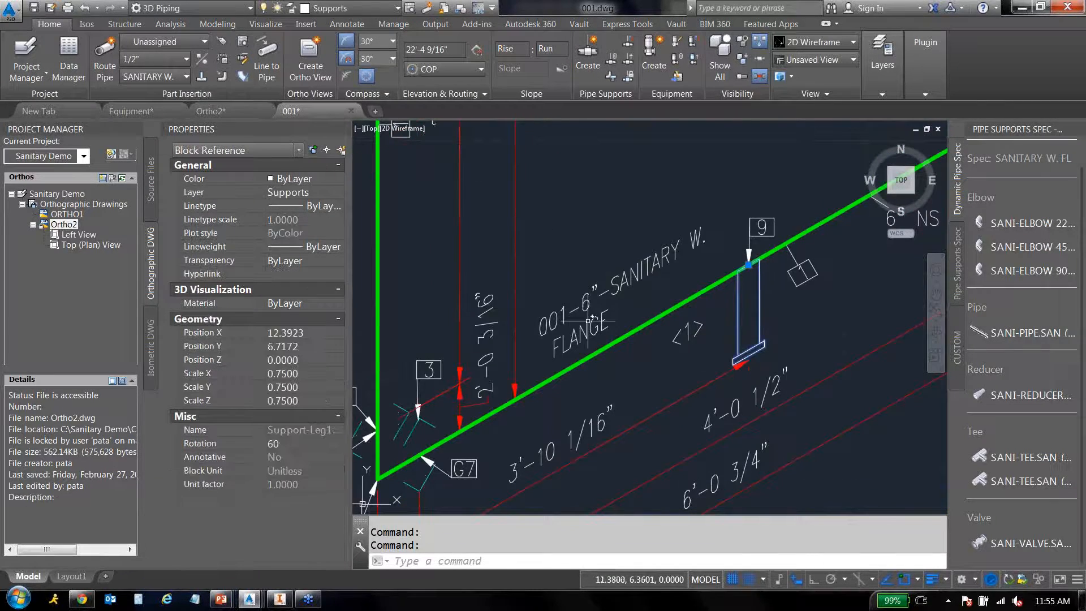
middle_drag(588, 320, 609, 326)
scroll(610, 326, down, 4)
mouse_move(555, 227)
middle_down()
mouse_move(660, 232)
mouse_move(666, 307)
middle_up()
scroll(650, 195, up, 4)
click(648, 236)
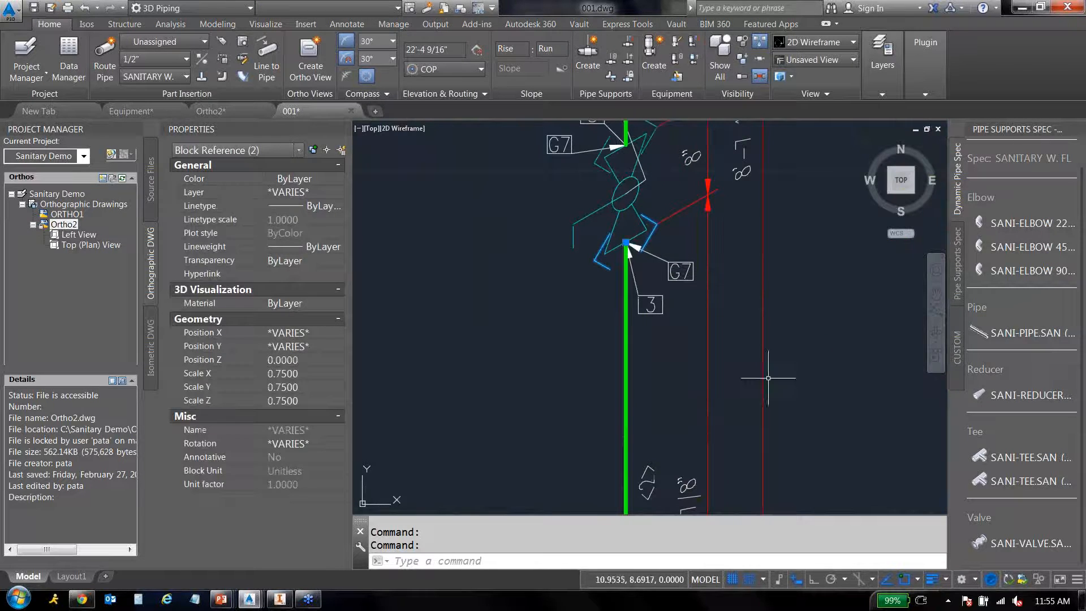
middle_drag(797, 379, 714, 372)
scroll(654, 335, down, 2)
scroll(630, 301, down, 4)
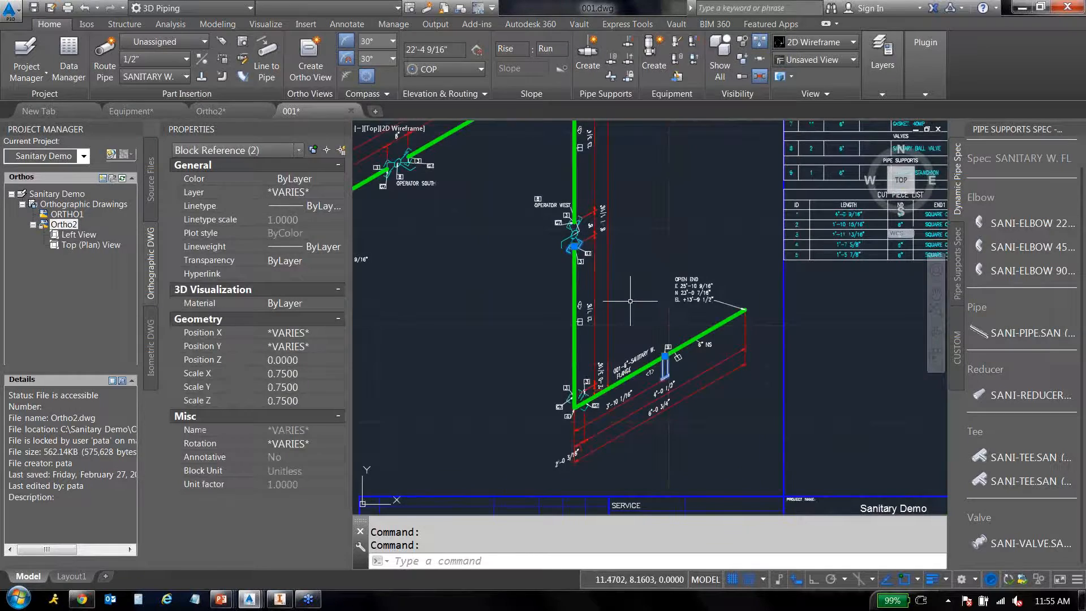
Review the pins, gaskets, valves and pipe support in the bill of materials, then view the whole isometric.
middle_drag(764, 291, 569, 357)
scroll(696, 317, up, 2)
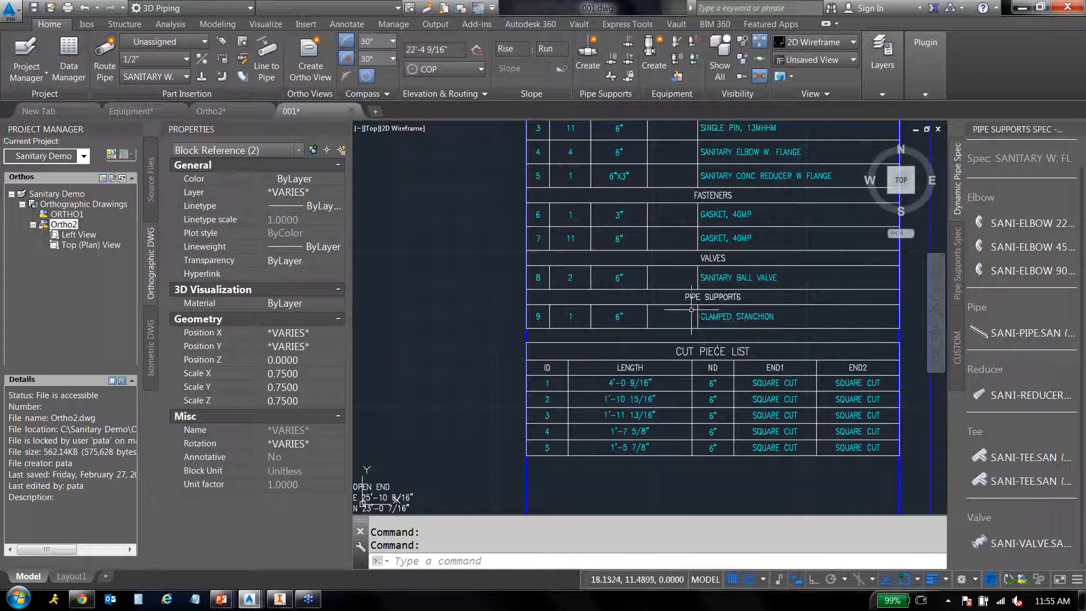
middle_drag(719, 248, 707, 315)
mouse_move(698, 253)
middle_down()
mouse_move(698, 328)
mouse_move(707, 323)
middle_up()
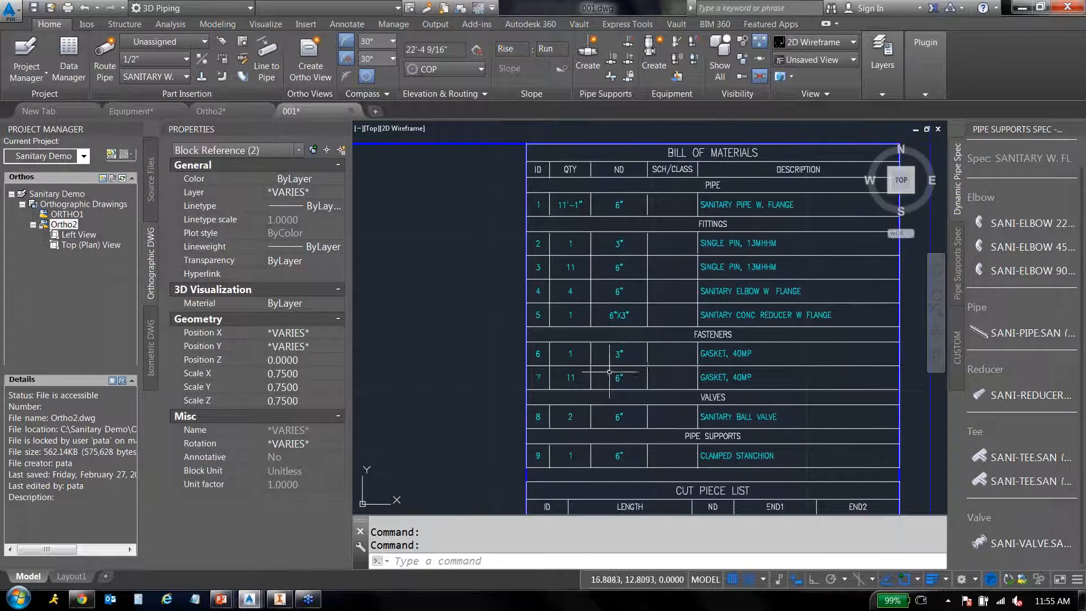
mouse_move(526, 371)
middle_down()
mouse_move(633, 277)
mouse_move(620, 262)
middle_up()
scroll(620, 262, down, 5)
middle_drag(541, 318, 782, 348)
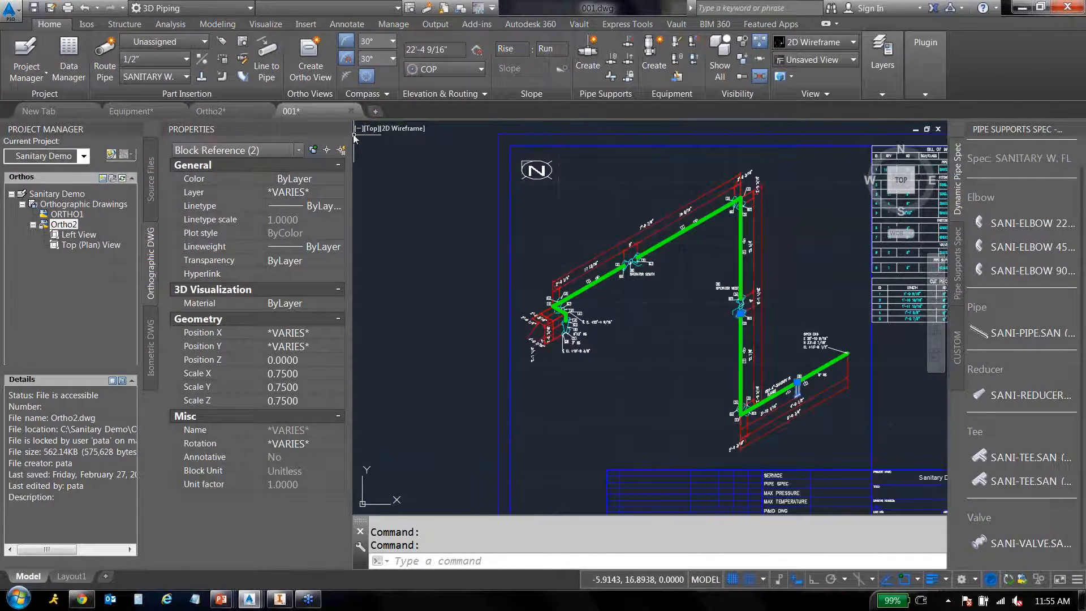
Close the isometric drawing 001 and the orthographic drawing Ortho2 to return to the Equipment model.
click(351, 110)
click(593, 331)
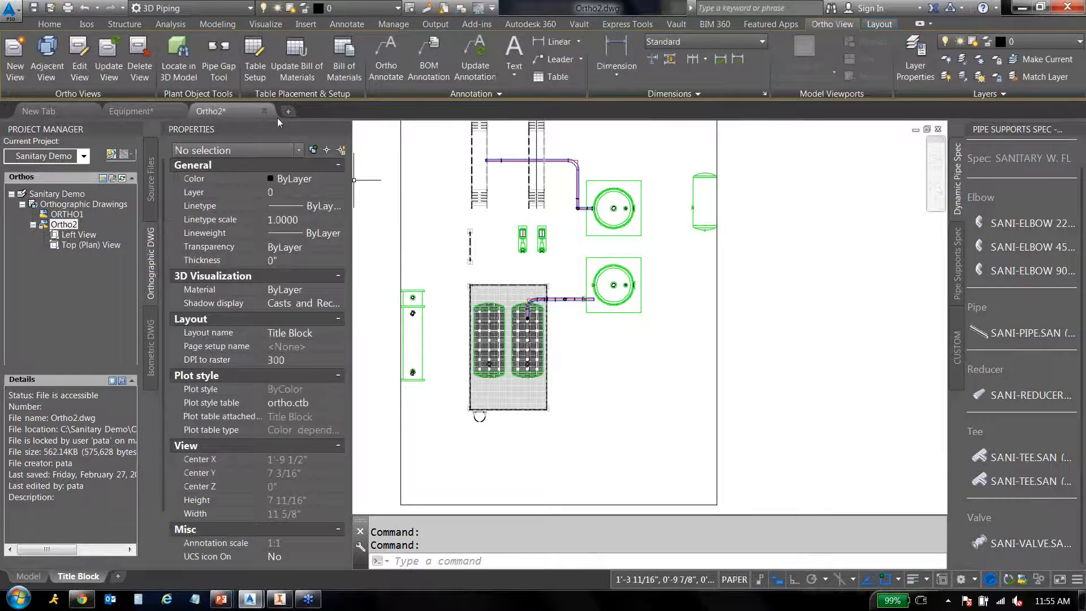
click(264, 110)
click(498, 320)
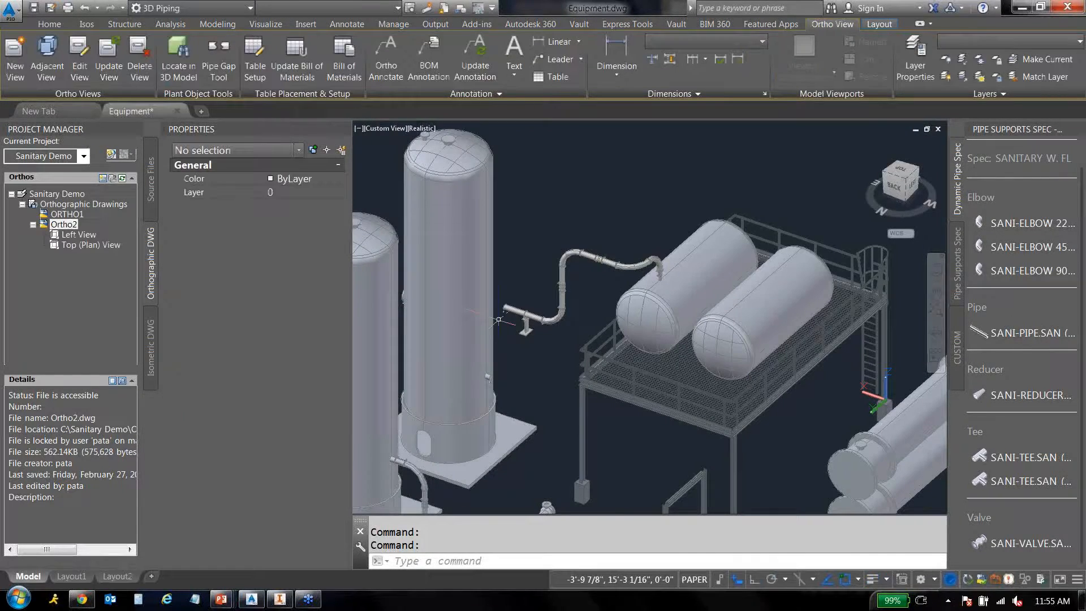
Close the Properties palette and bring the entire plant model into view.
middle_drag(343, 132, 643, 238)
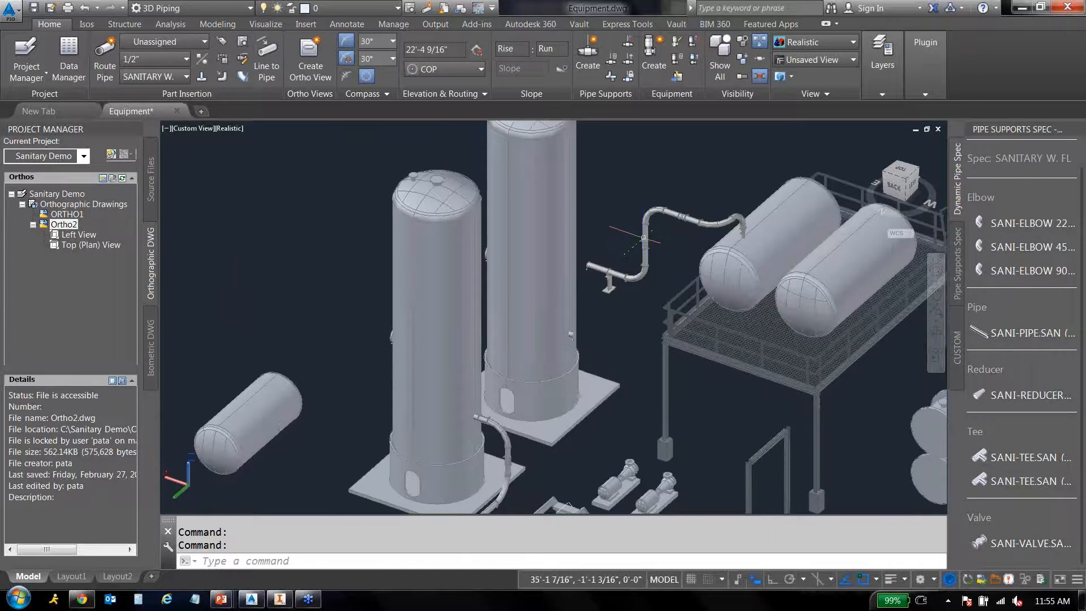
middle_drag(706, 188, 707, 187)
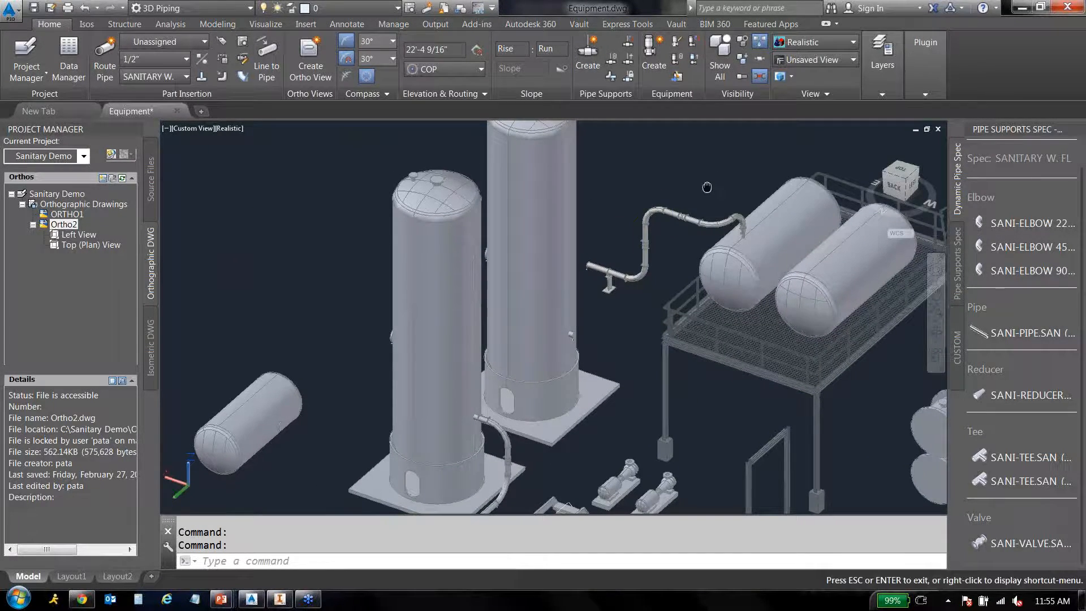
scroll(597, 235, down, 5)
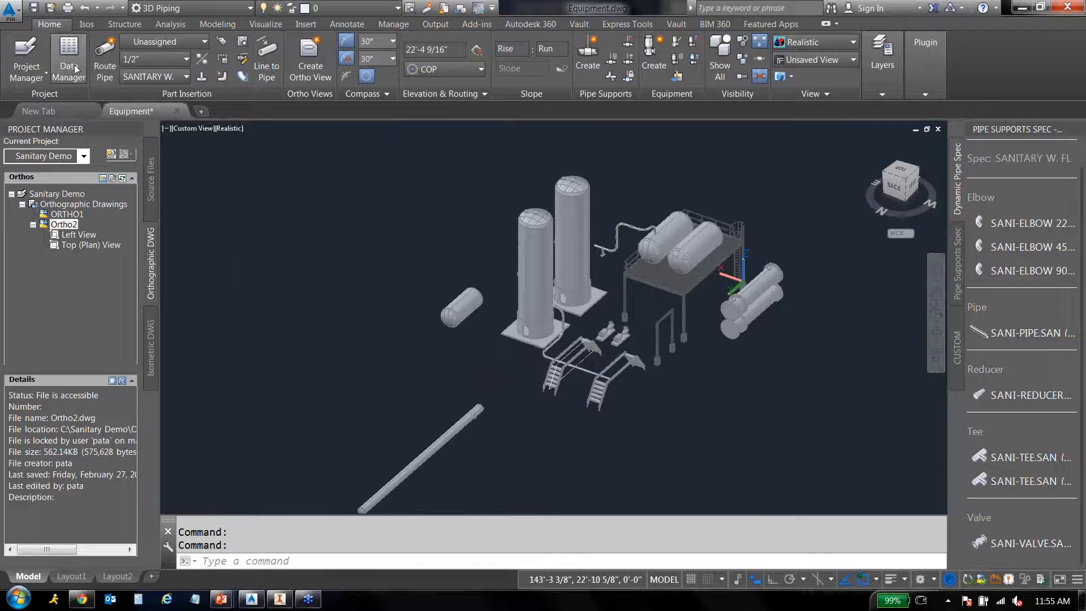
Open the Data Manager and review the pump, tank and vessel records in the current drawing data.
click(74, 67)
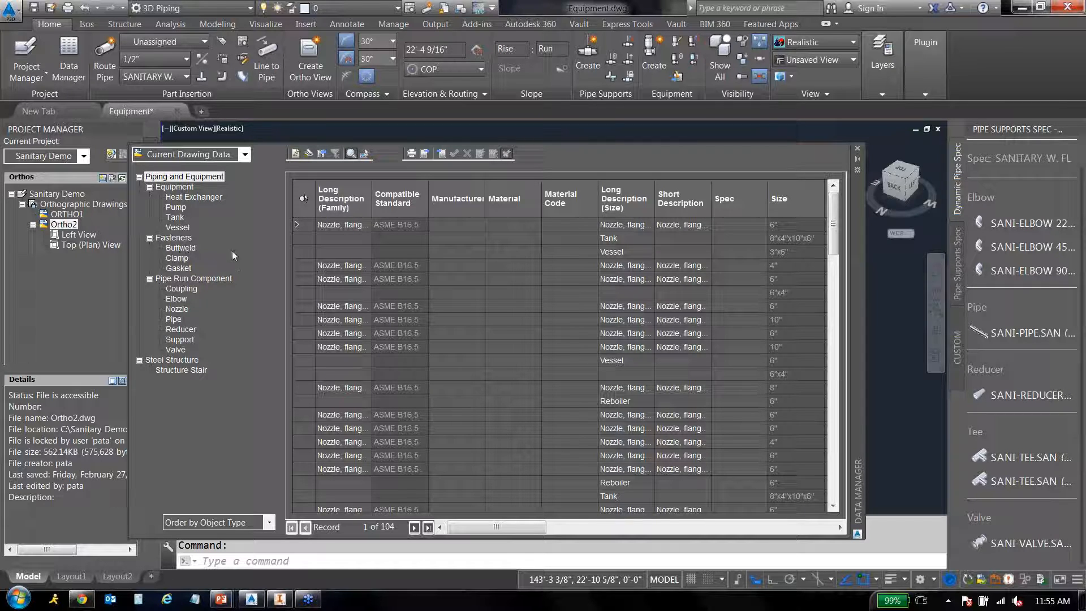
click(175, 208)
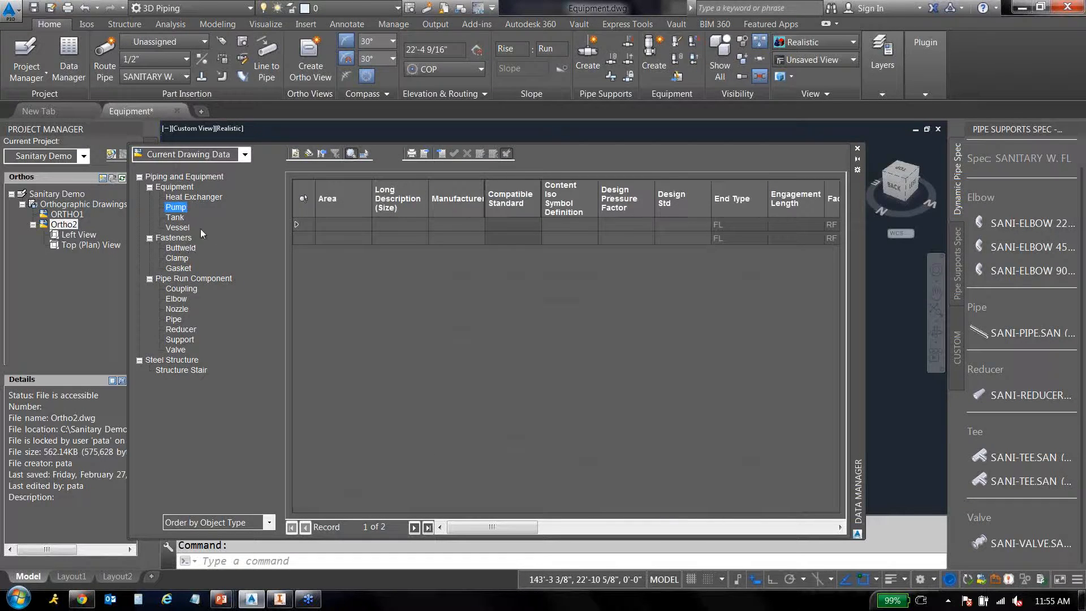
click(177, 219)
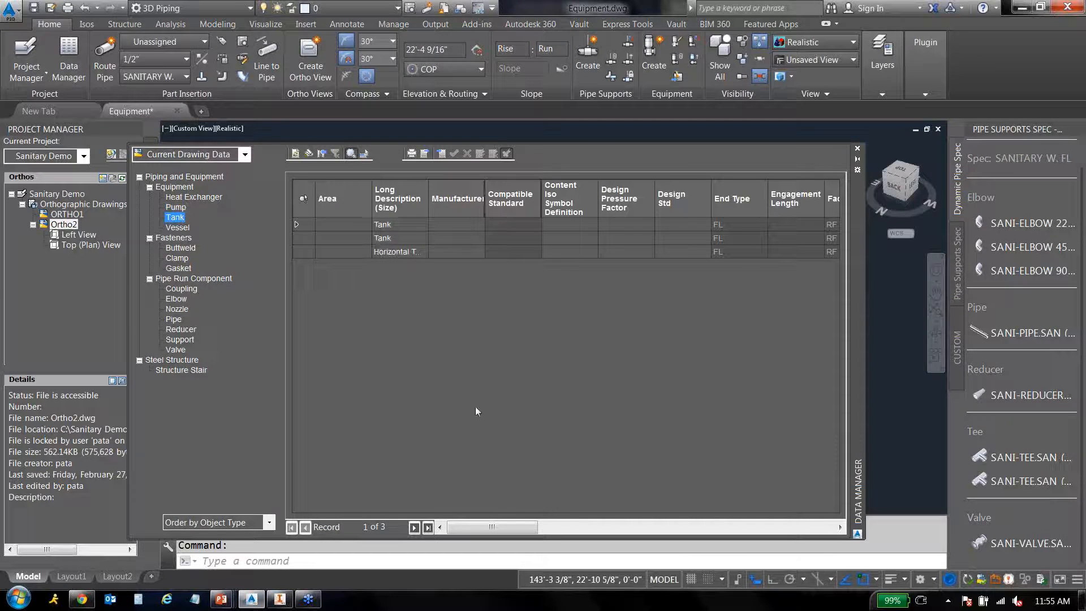
drag(491, 526, 528, 528)
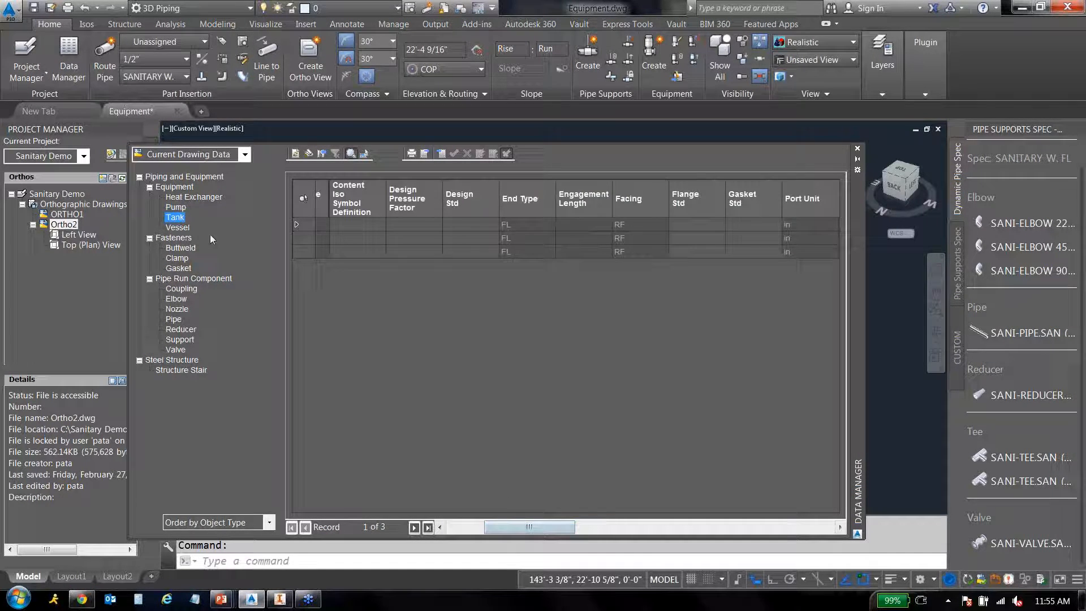
click(182, 229)
Review the pipe run component records for elbows, nozzles, pipes and reducers in the current drawing data.
click(185, 279)
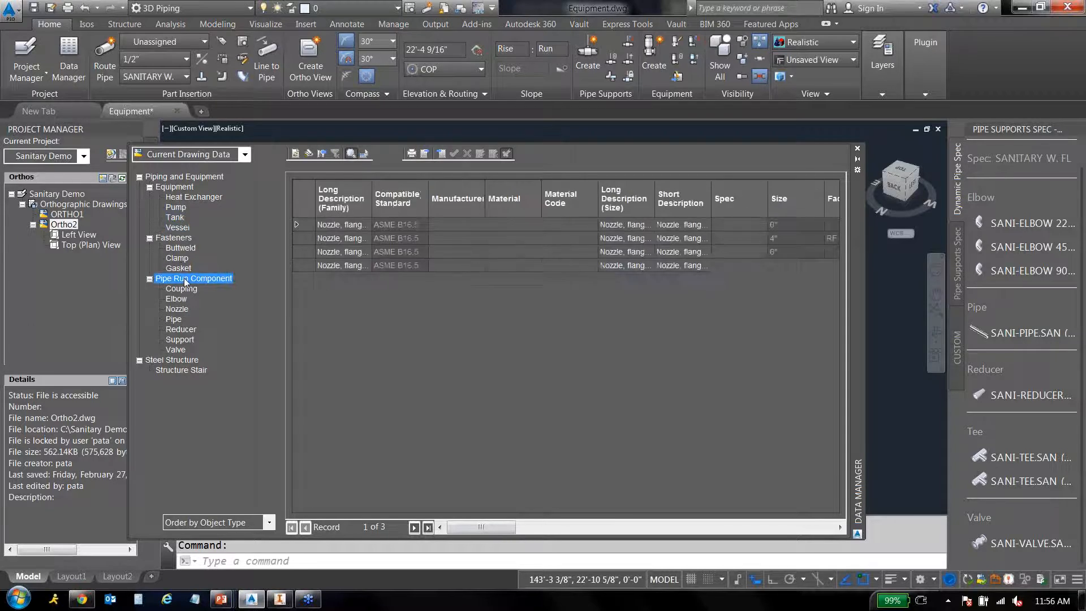
click(177, 300)
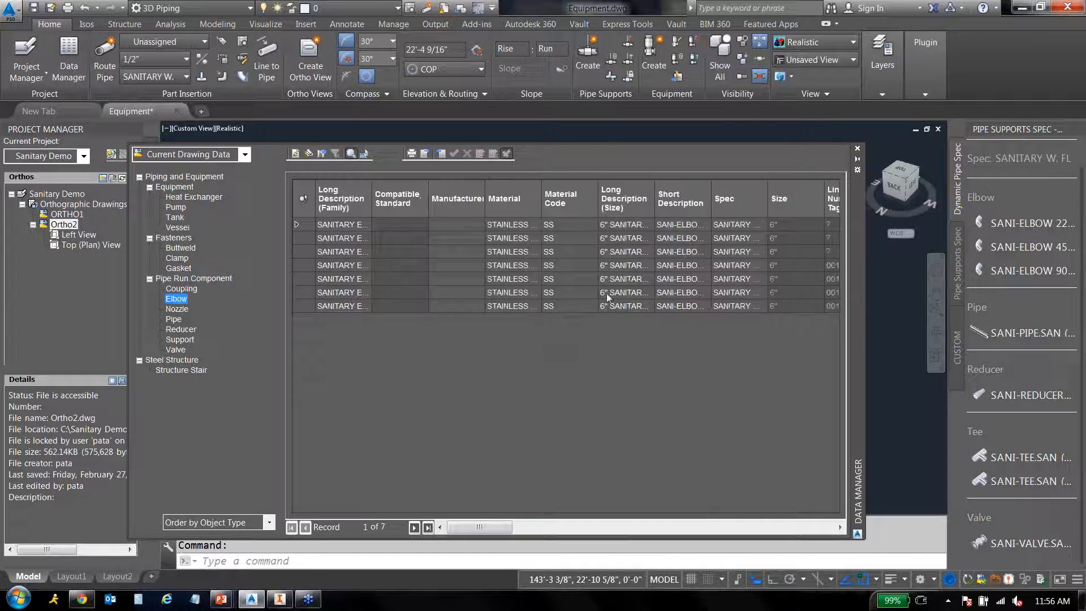
click(176, 309)
click(177, 322)
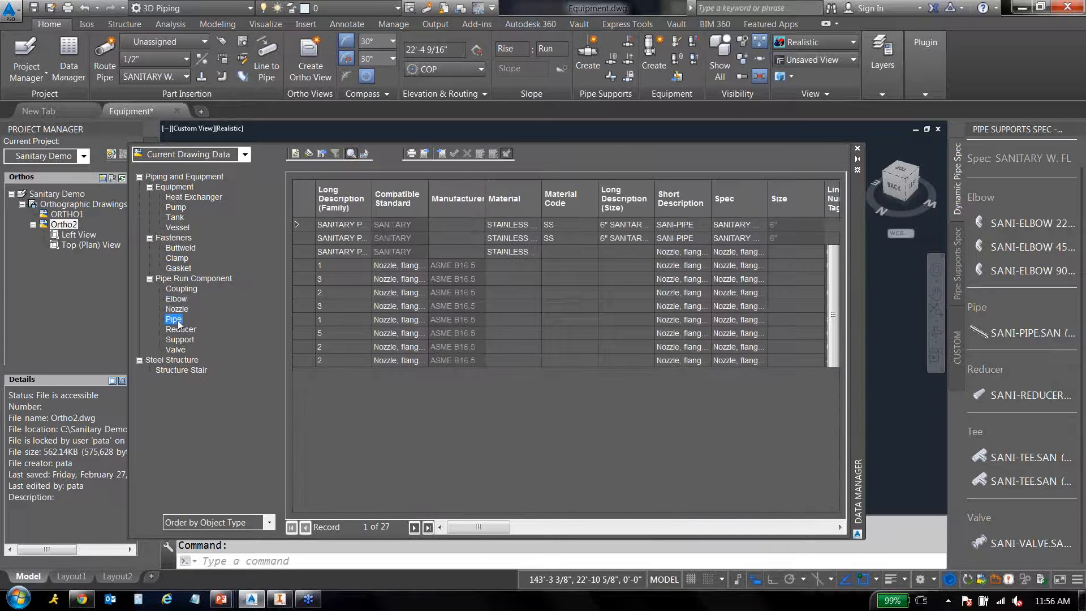
click(180, 329)
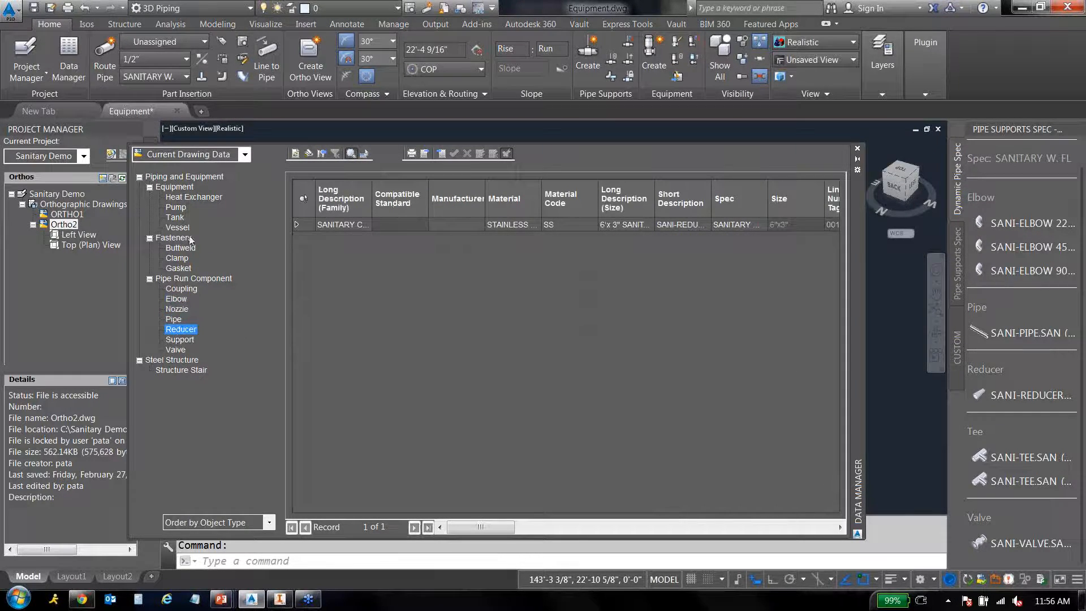
Look over the available project reports, and display the Plant 3D Project Data for the whole project.
click(247, 158)
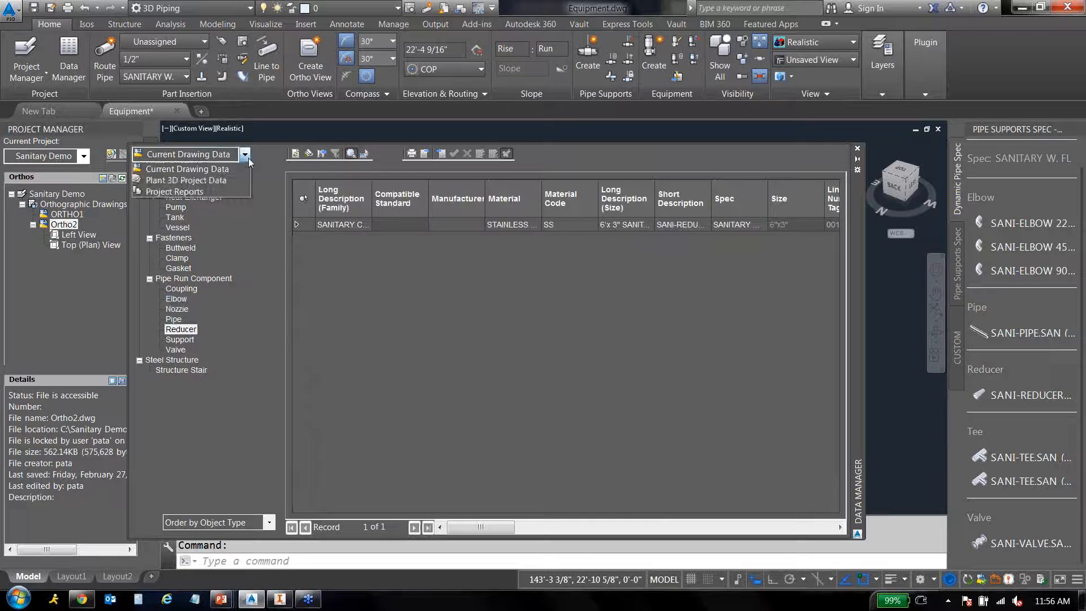
click(200, 194)
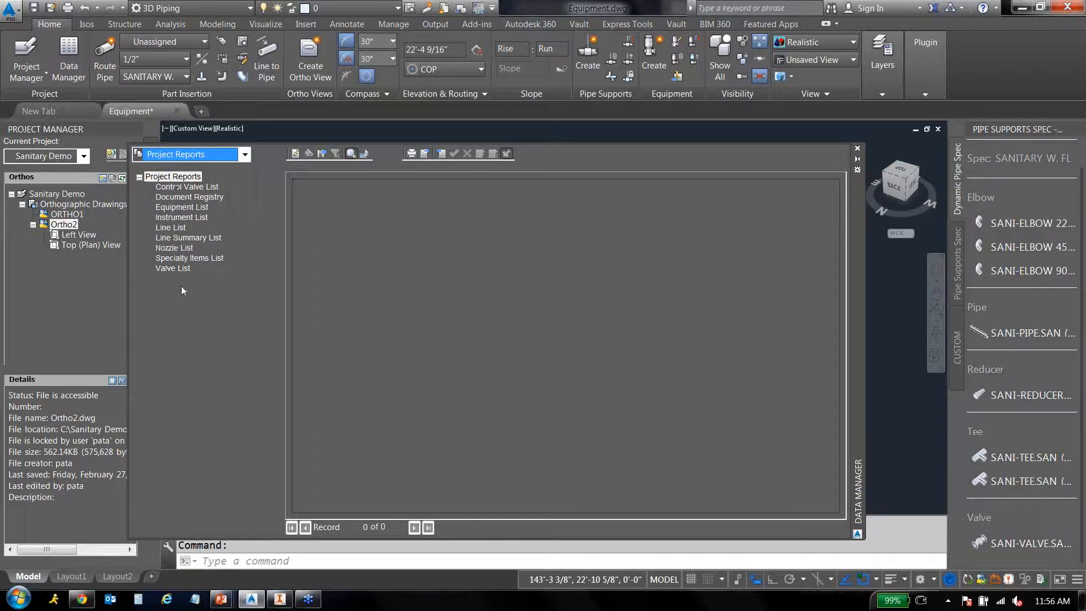
click(245, 154)
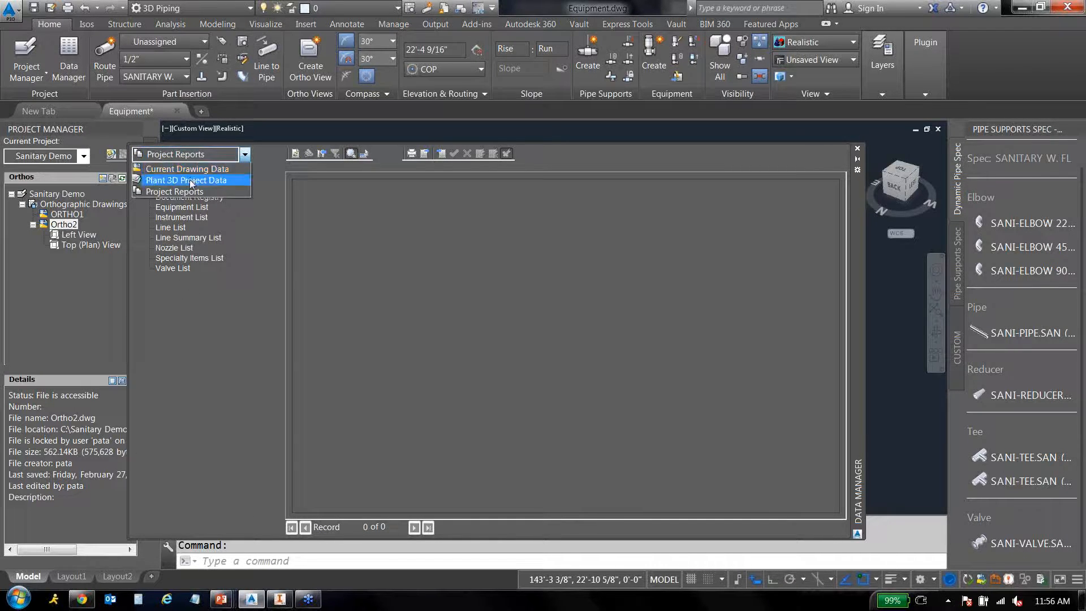
click(191, 180)
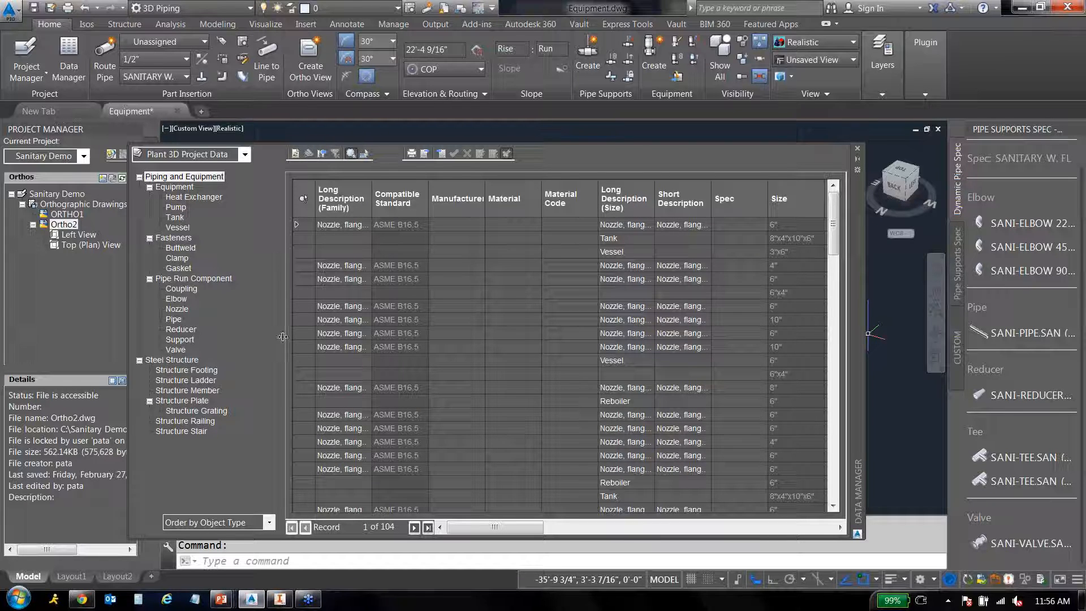
View the Control Valve List in the project reports and close the Data Manager.
click(244, 155)
click(225, 192)
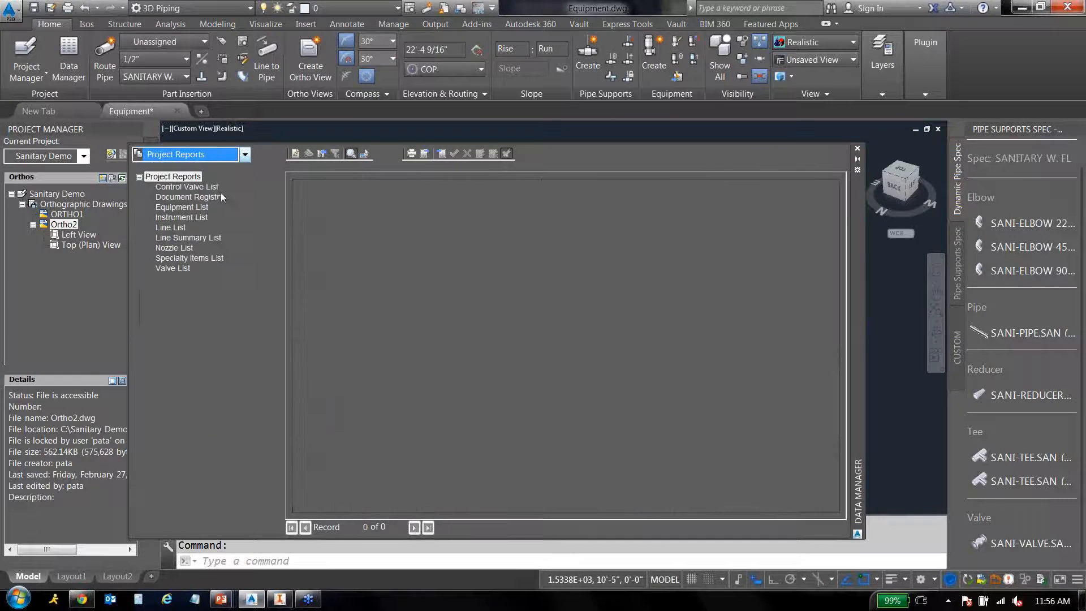
click(205, 192)
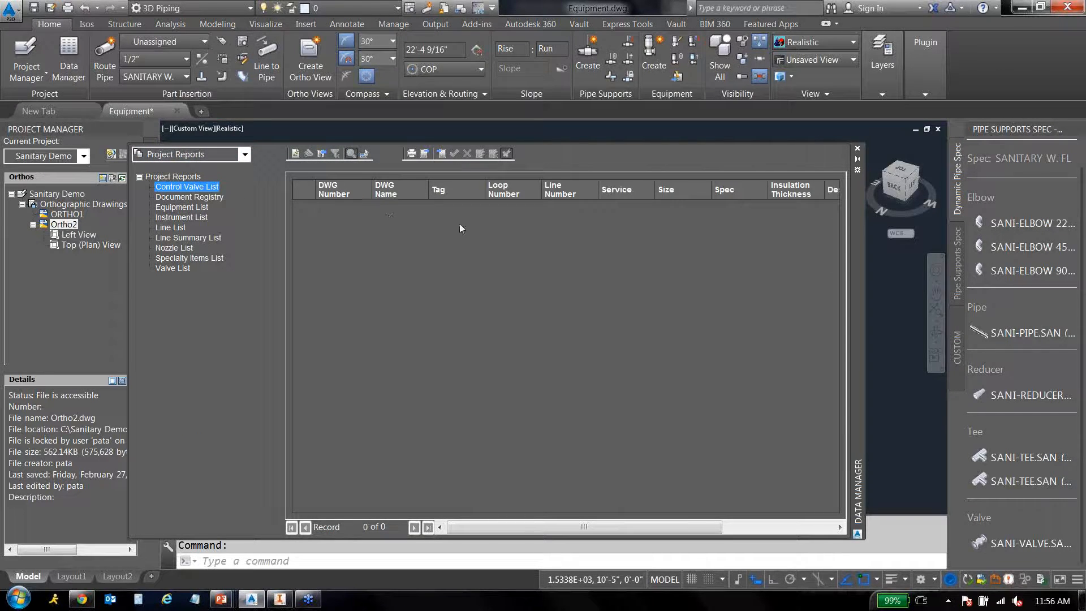
click(858, 148)
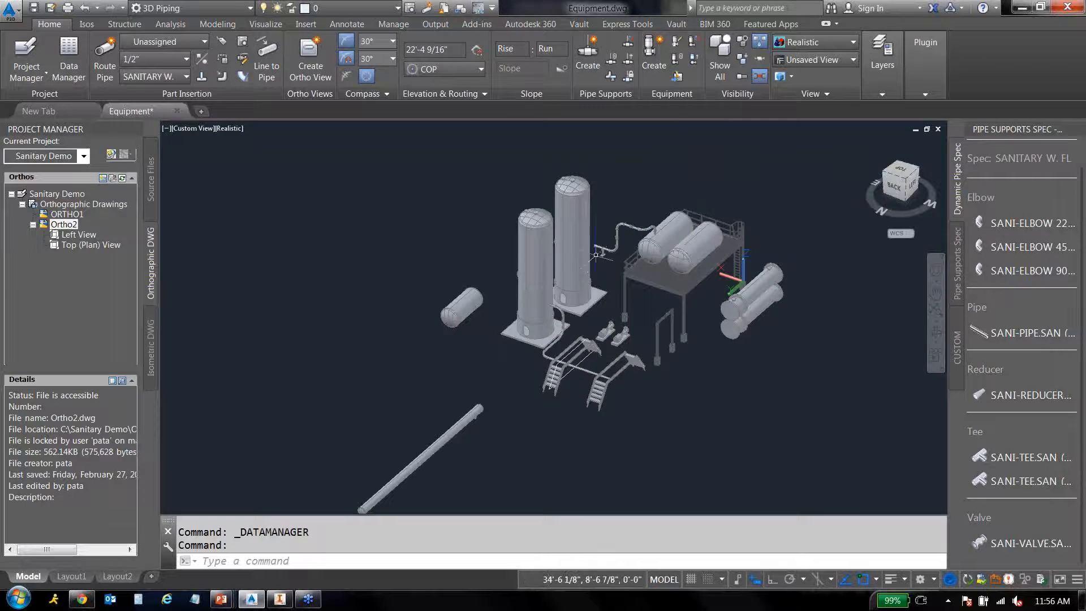